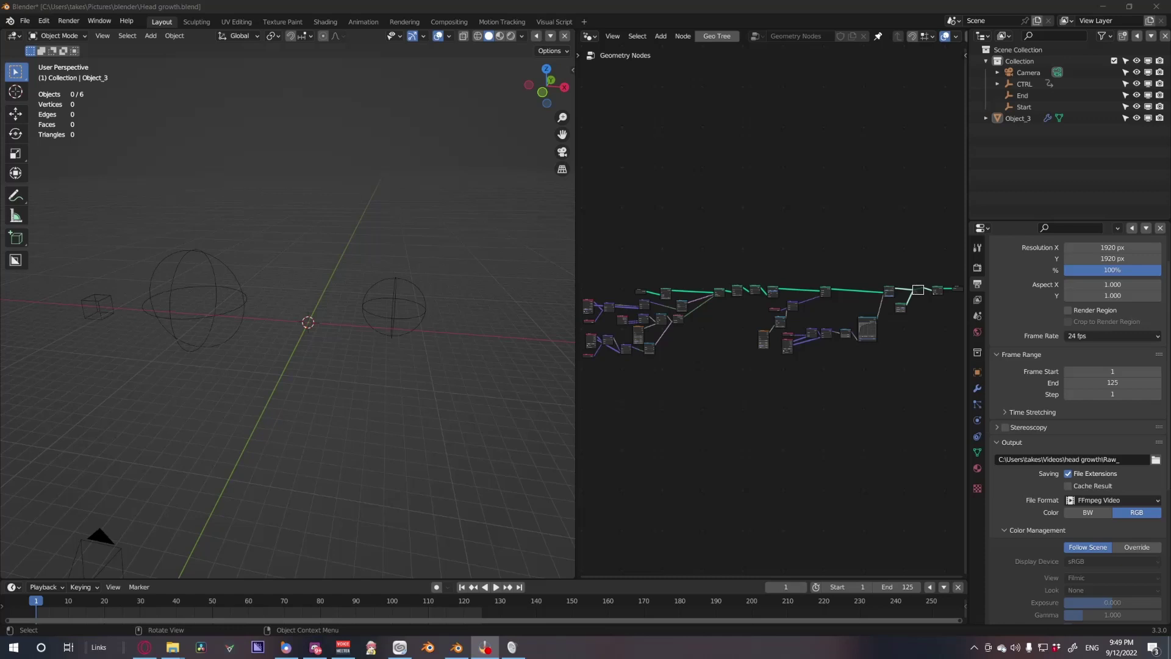
# Check the installed Blender version in Blender Launcher and close the launcher
pyautogui.click(286, 647)
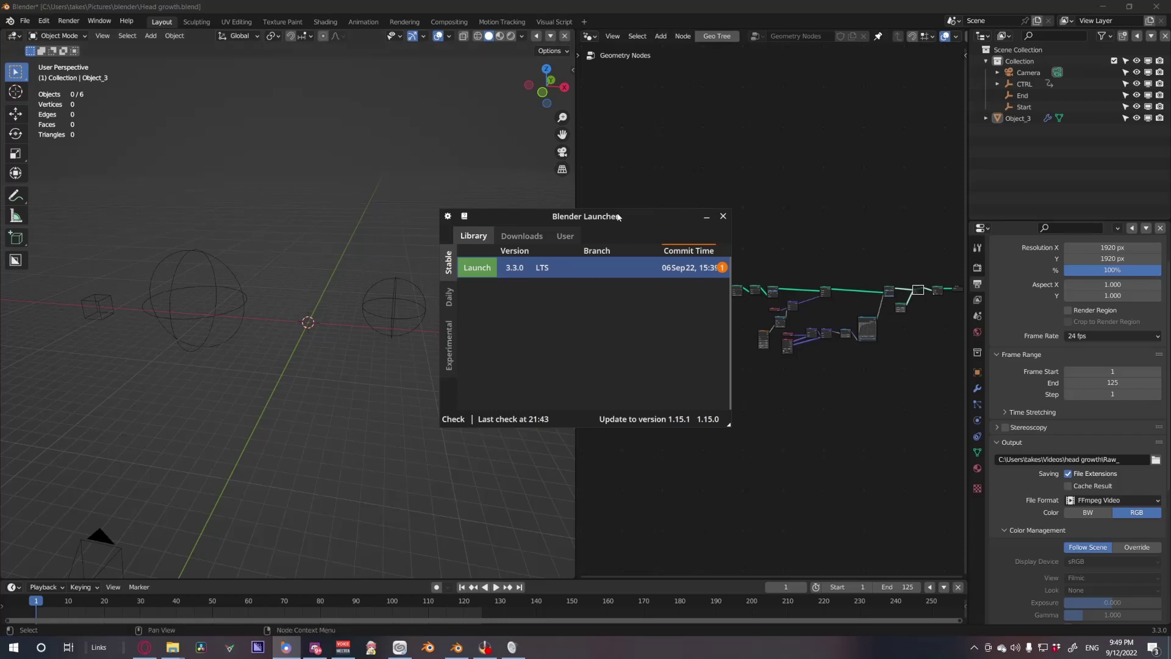
pyautogui.moveTo(618, 217)
pyautogui.mouseDown()
pyautogui.moveTo(498, 222)
pyautogui.moveTo(584, 203)
pyautogui.moveTo(603, 223)
pyautogui.mouseUp()
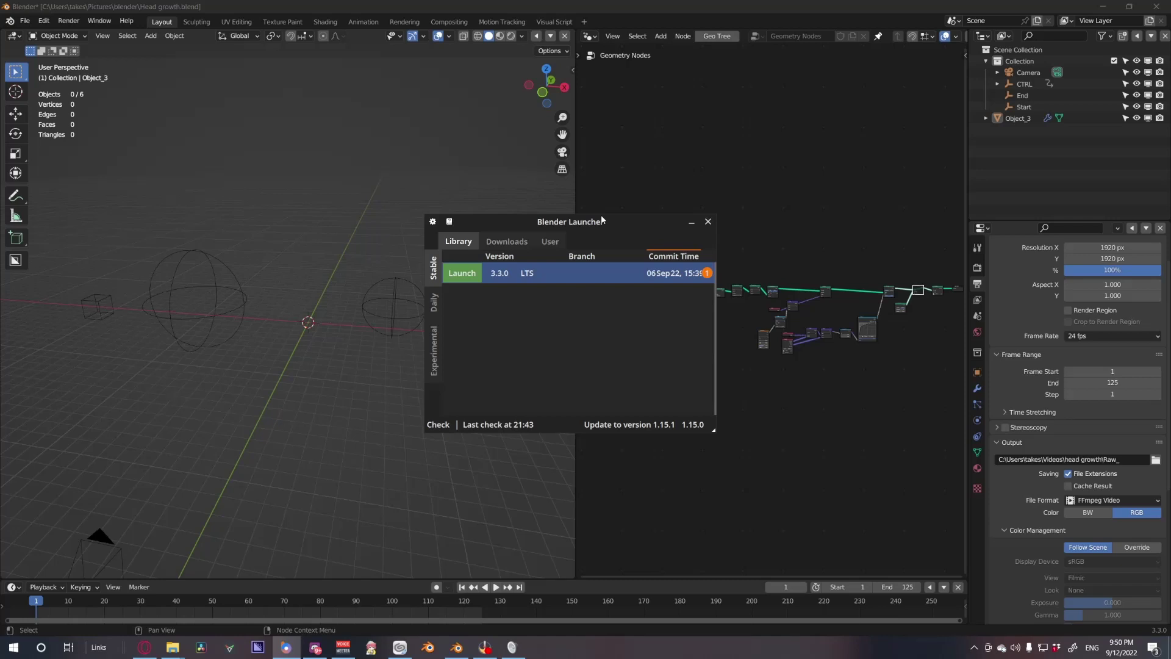
pyautogui.click(708, 221)
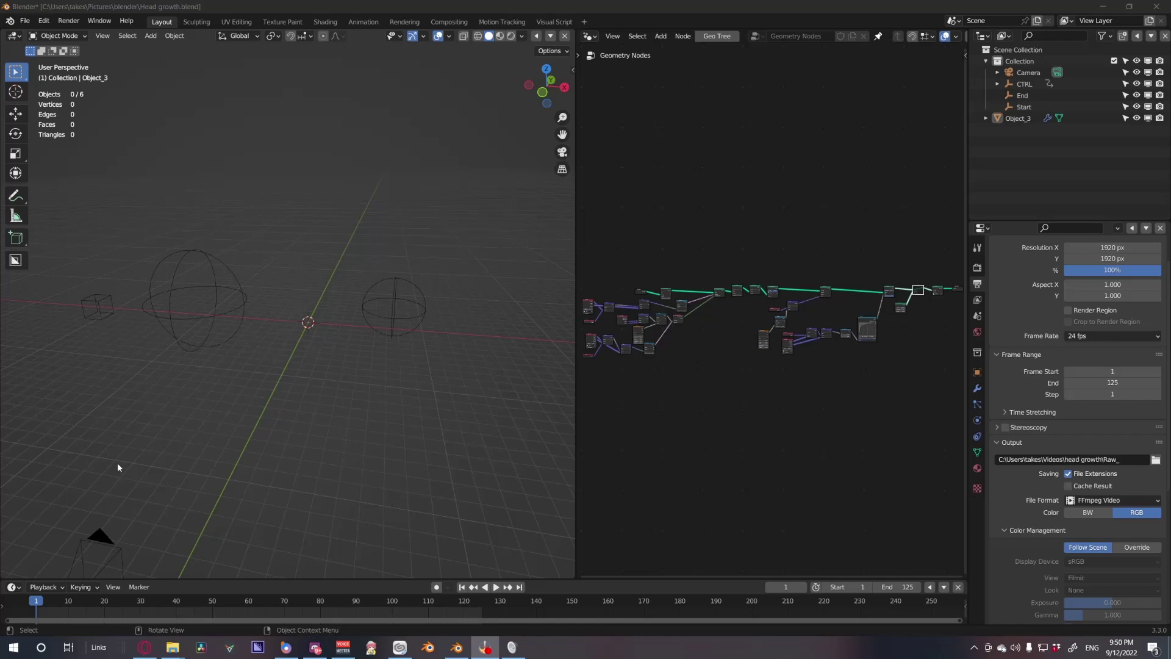
# Play the head growth animation from frame 1 and stop it at frame 115
pyautogui.click(41, 607)
pyautogui.press('space')
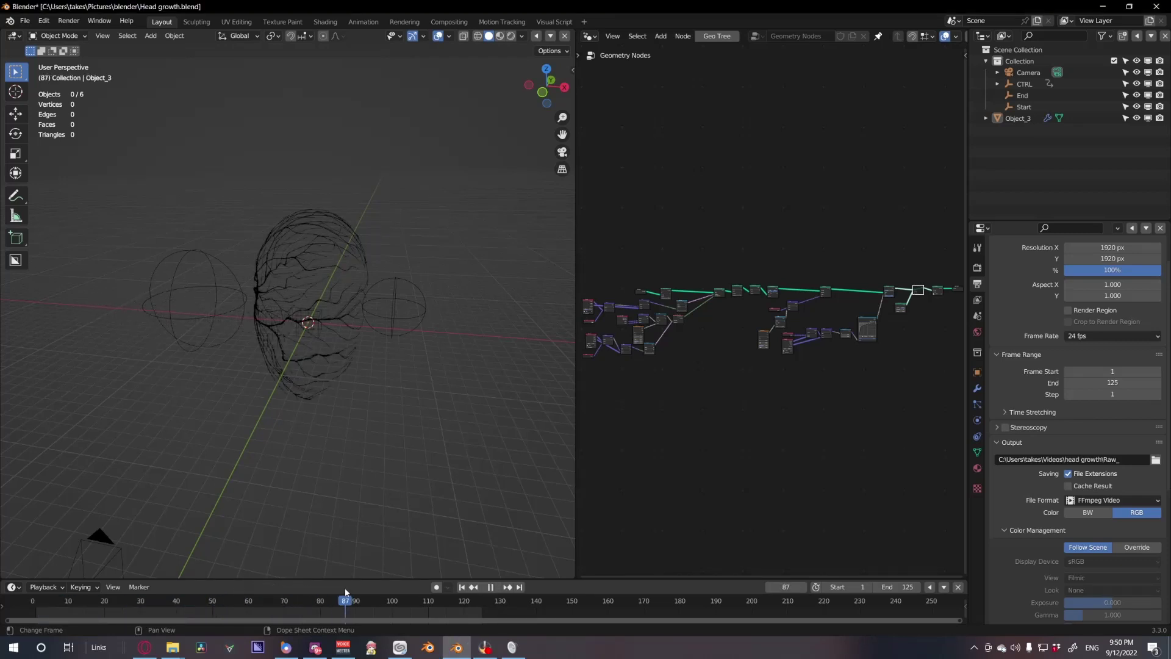
pyautogui.press('space')
pyautogui.scroll(5, 341, 451)
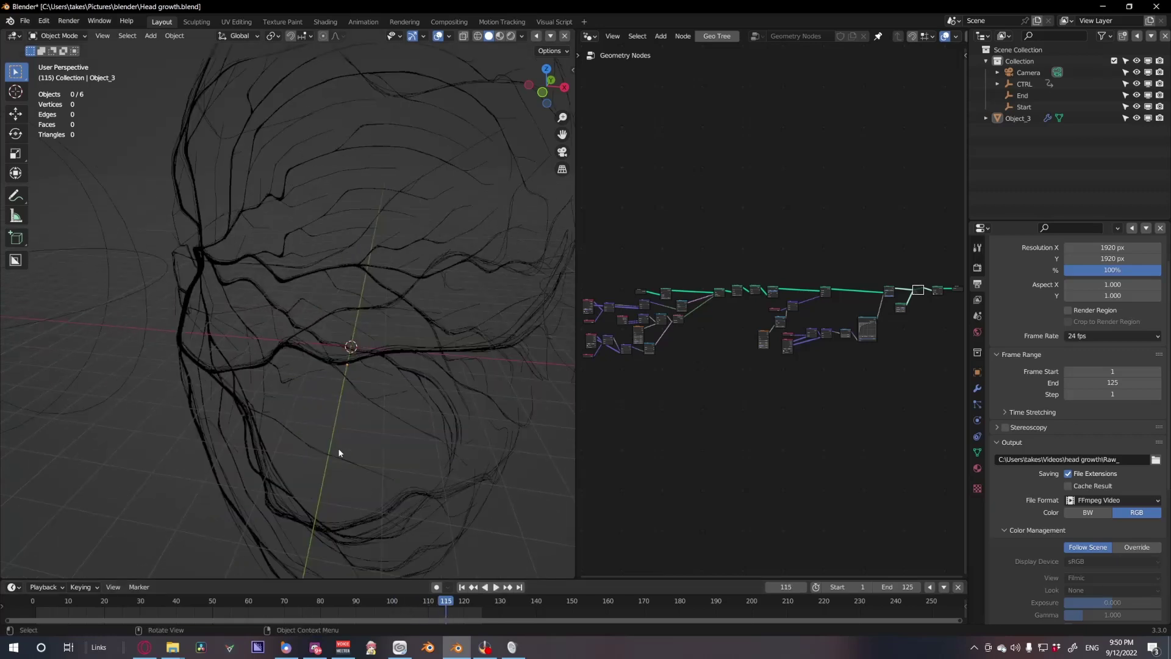
pyautogui.scroll(3, 308, 385)
# Select the grown branches on the head and examine the Curve to Mesh and Set Material nodes in the node tree
pyautogui.click(323, 364)
pyautogui.scroll(3, 849, 338)
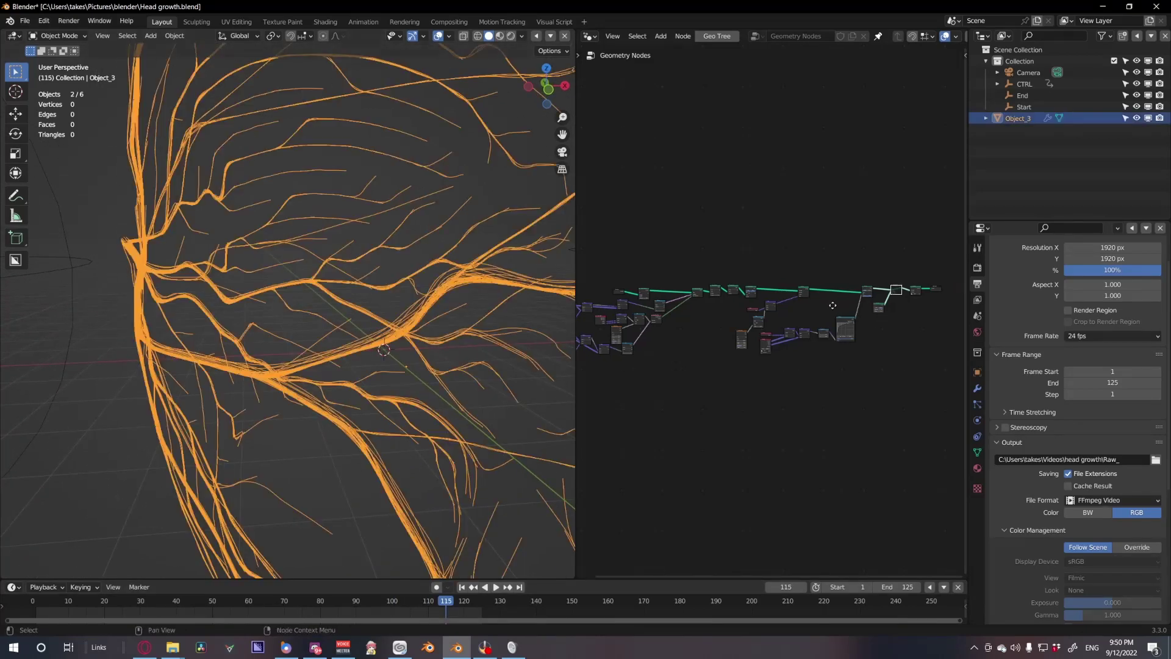
pyautogui.scroll(7, 849, 338)
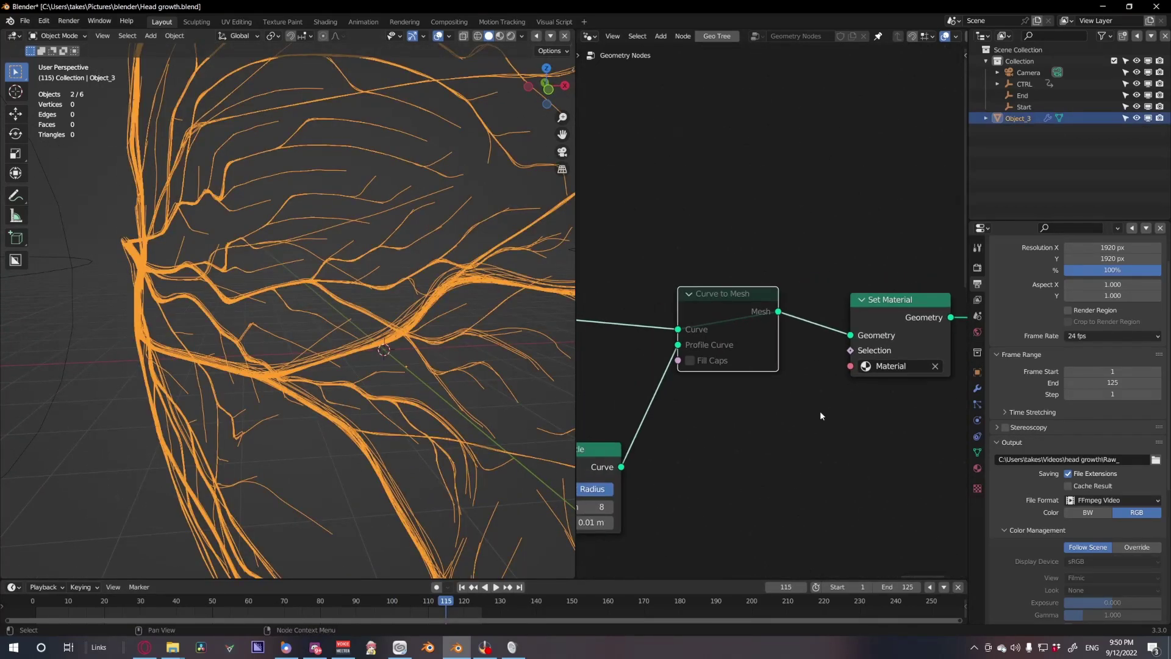
pyautogui.scroll(-5, 348, 410)
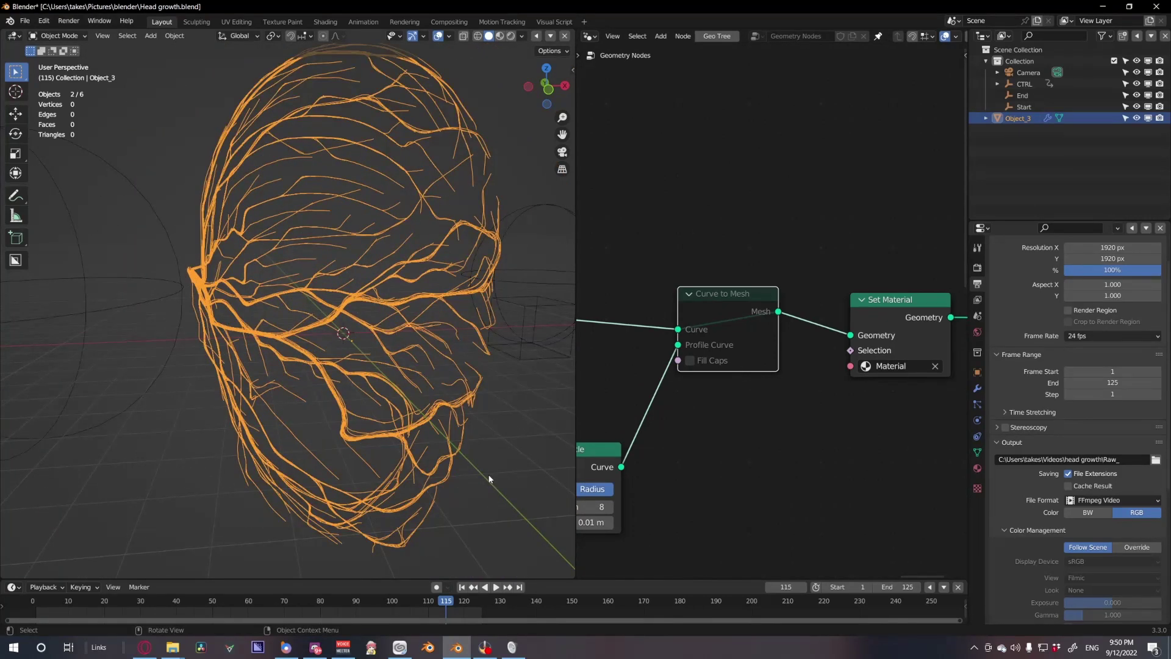
# Deselect the branches, view the whole head shape, and scrub the animation back to frame 88
pyautogui.scroll(-7, 478, 464)
pyautogui.scroll(6, 453, 440)
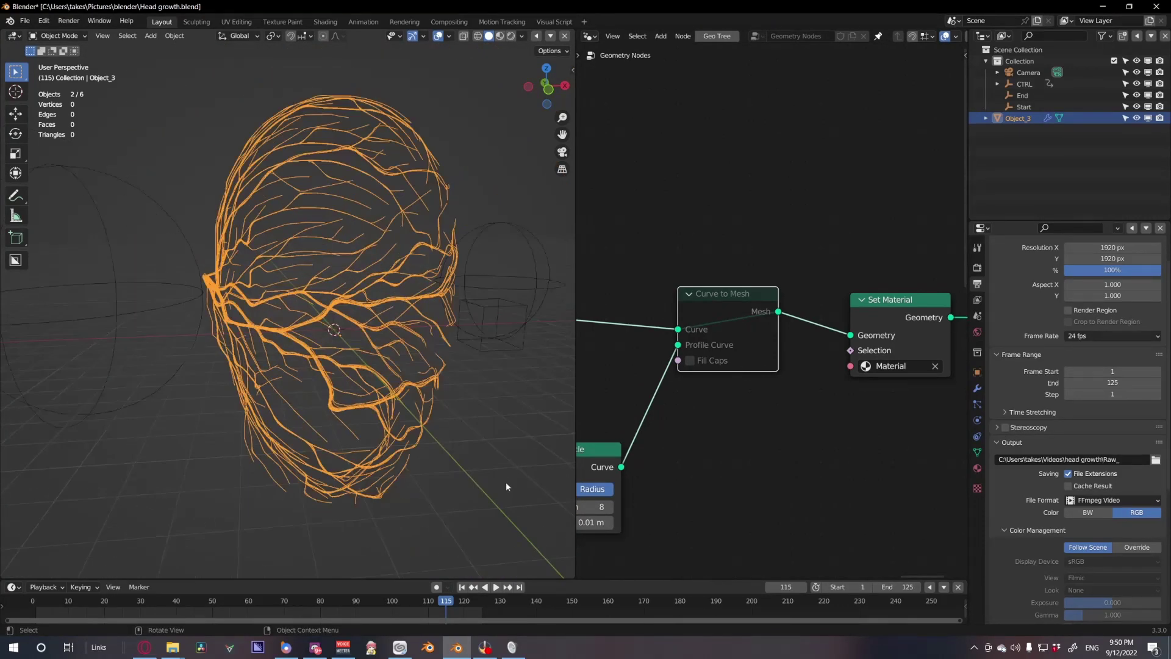
pyautogui.moveTo(507, 485); pyautogui.dragTo(492, 466, button='middle')
pyautogui.click(391, 395)
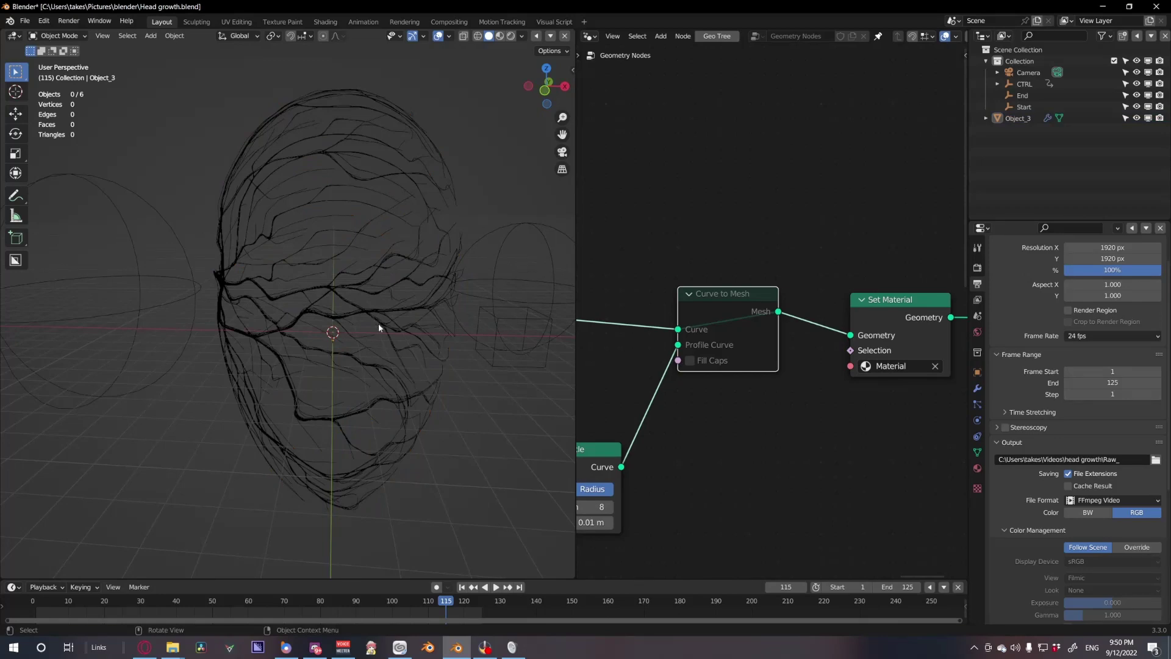
pyautogui.moveTo(378, 328); pyautogui.dragTo(415, 440, button='middle')
pyautogui.moveTo(447, 604); pyautogui.dragTo(354, 543)
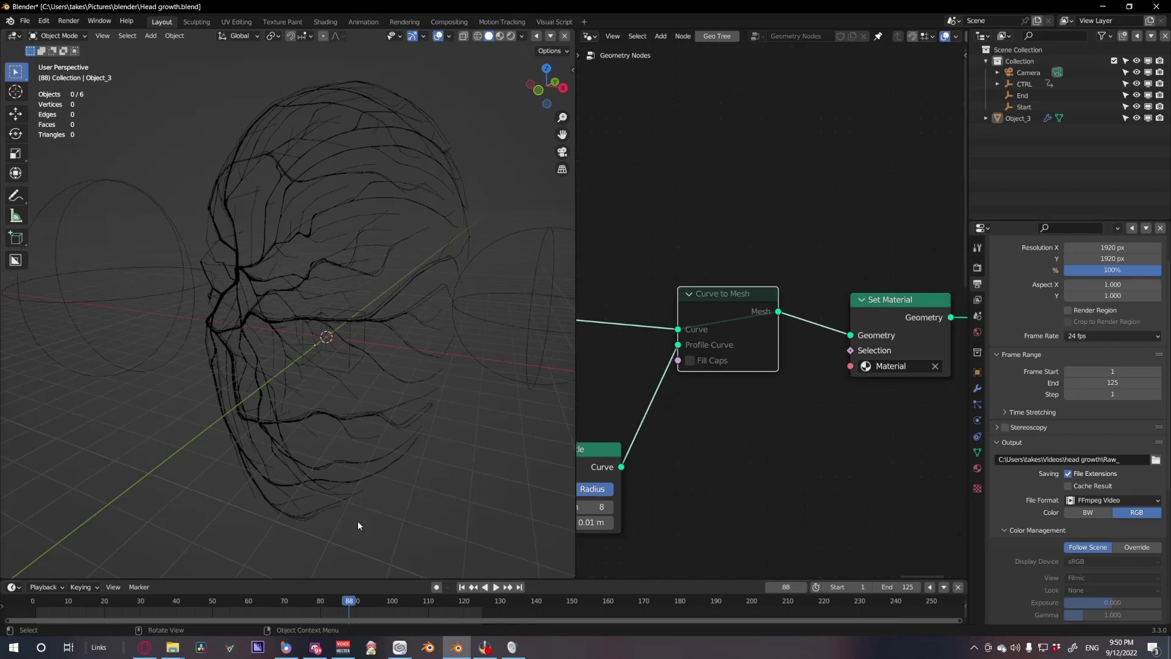
pyautogui.scroll(-8, 781, 410)
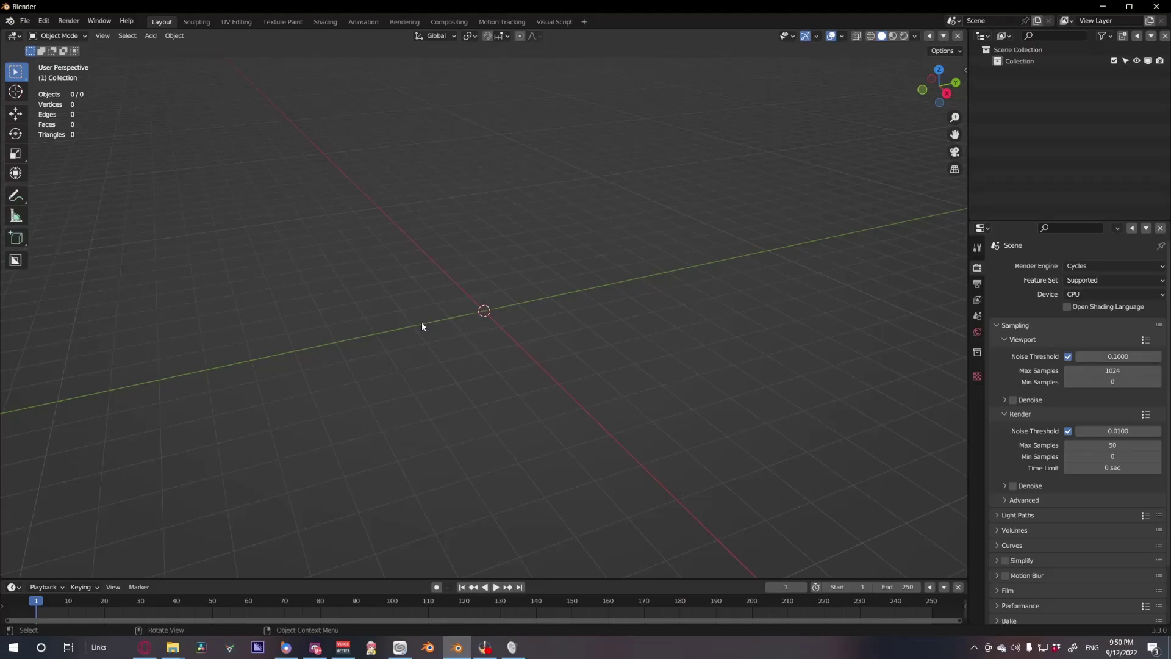
# In the empty scene, search Sketchfab for "head" and limit the face count to up to 10k
pyautogui.moveTo(533, 278); pyautogui.dragTo(558, 319, button='middle')
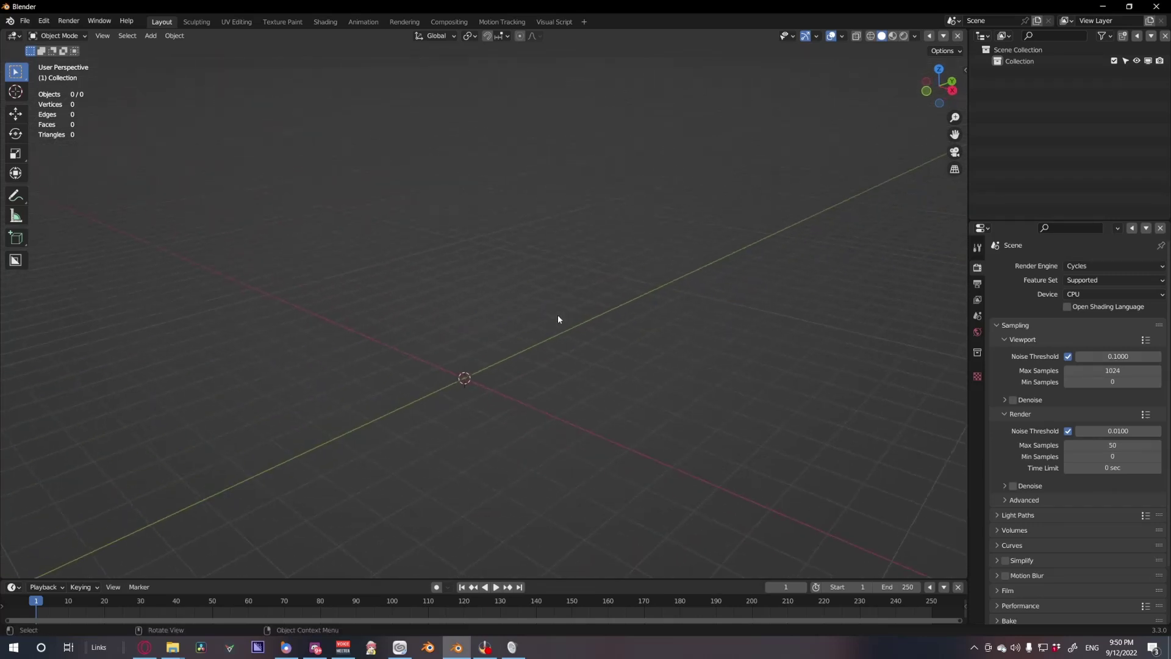
pyautogui.press('n')
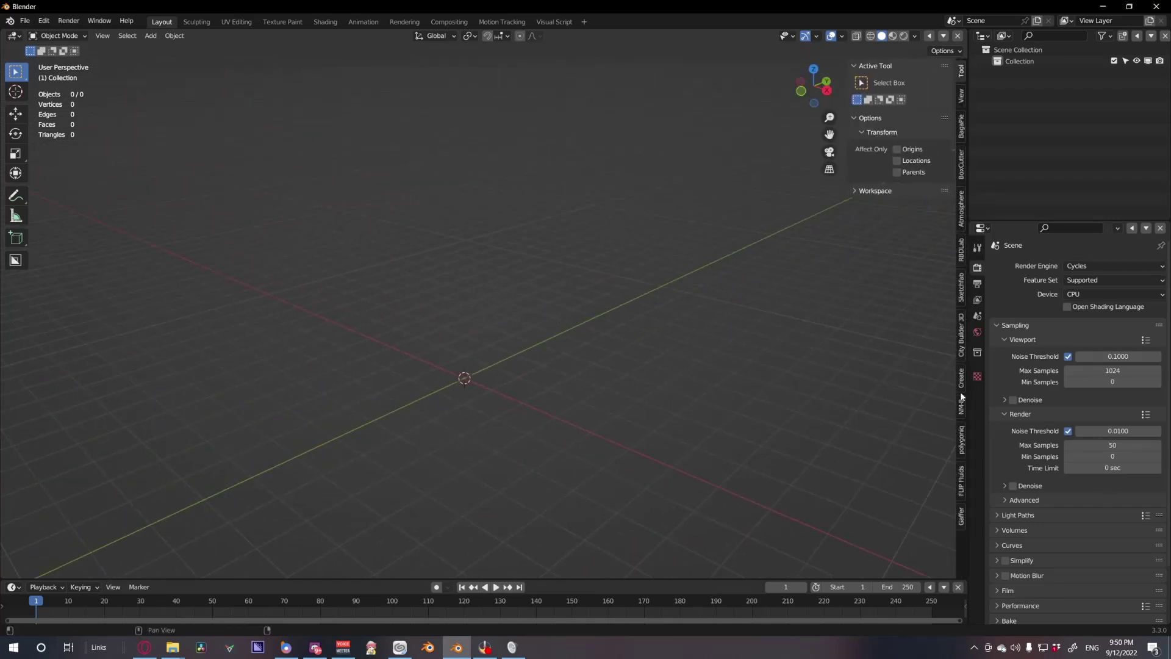
pyautogui.click(962, 296)
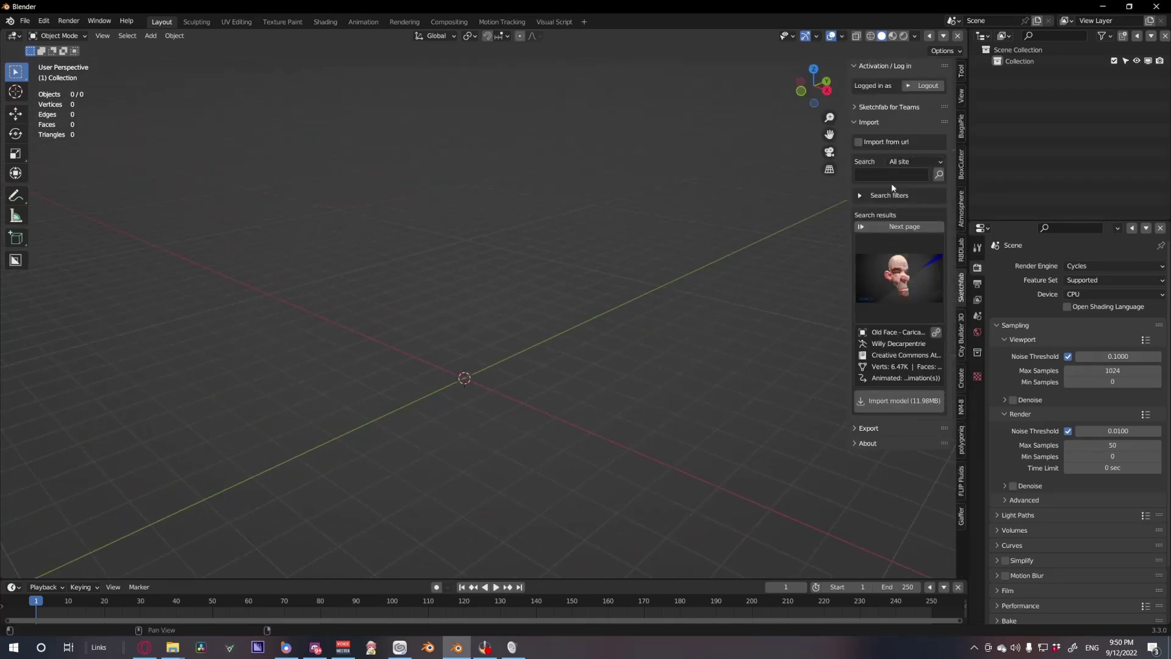
pyautogui.write('head')
pyautogui.press('Return')
pyautogui.click(860, 196)
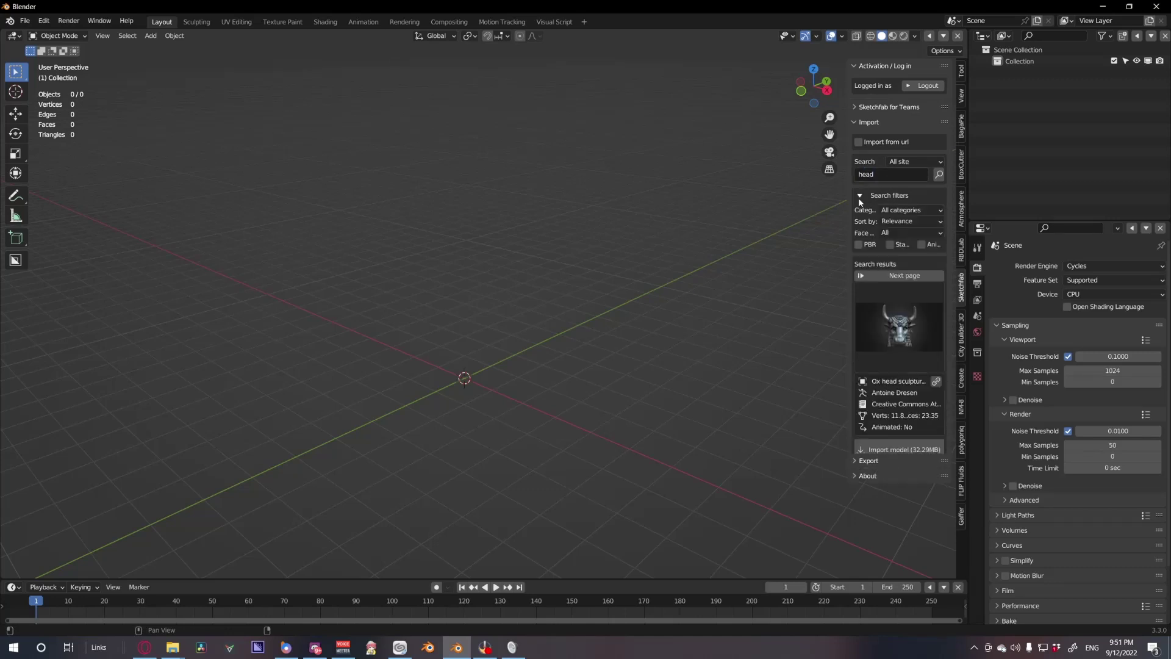
pyautogui.click(897, 232)
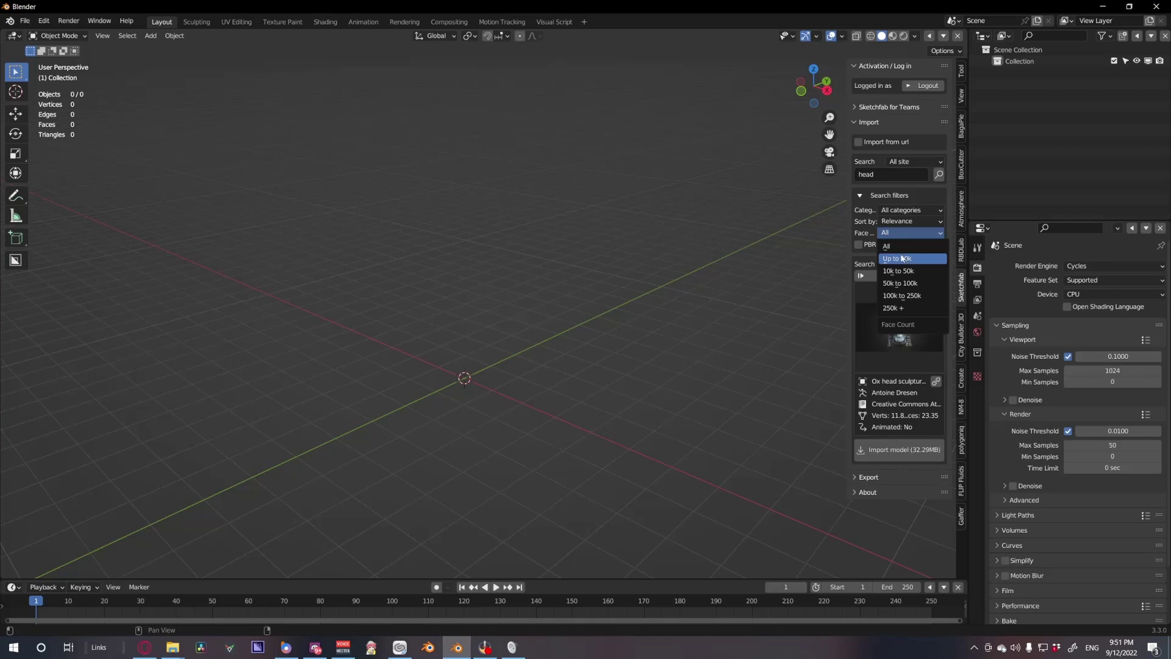
pyautogui.click(902, 260)
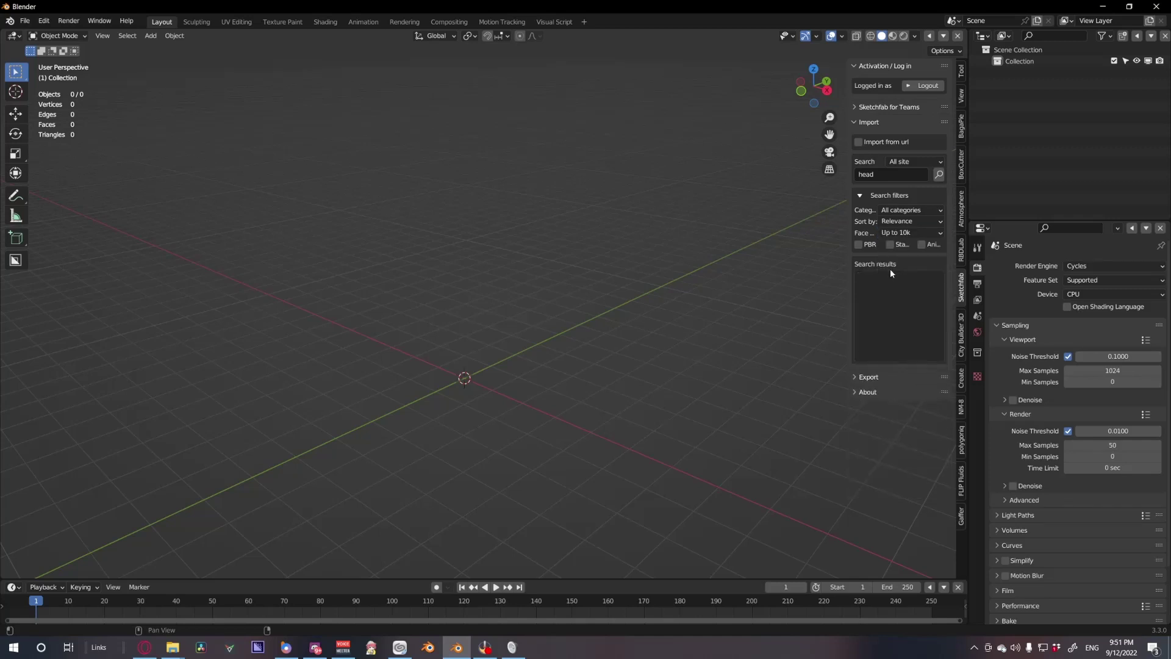
# Import the Male Head model from the search results and inspect its mesh in Edit Mode
pyautogui.click(880, 317)
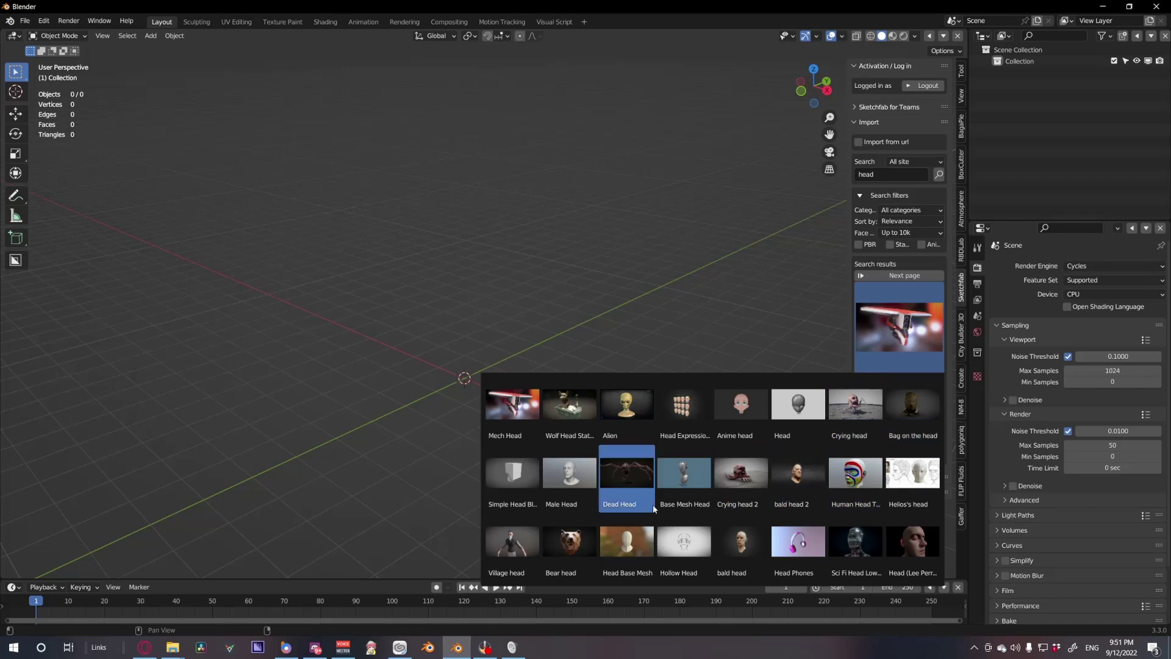
pyautogui.click(580, 486)
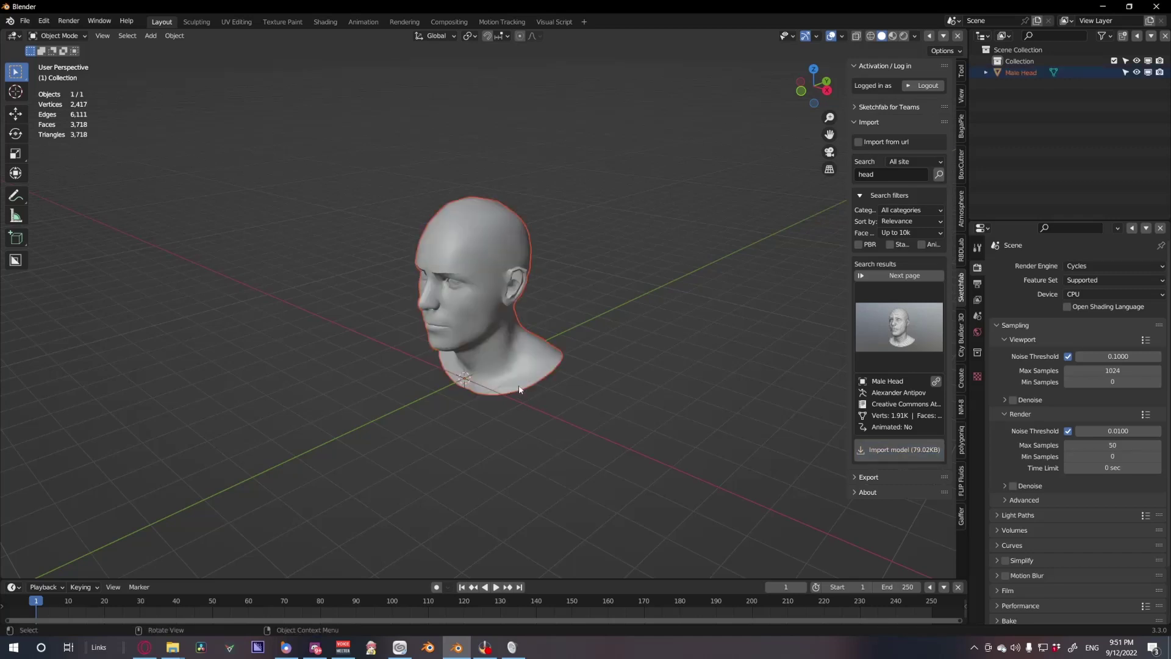
pyautogui.scroll(3, 518, 384)
pyautogui.moveTo(497, 291); pyautogui.dragTo(529, 281, button='middle')
pyautogui.click(507, 284)
pyautogui.press('Tab')
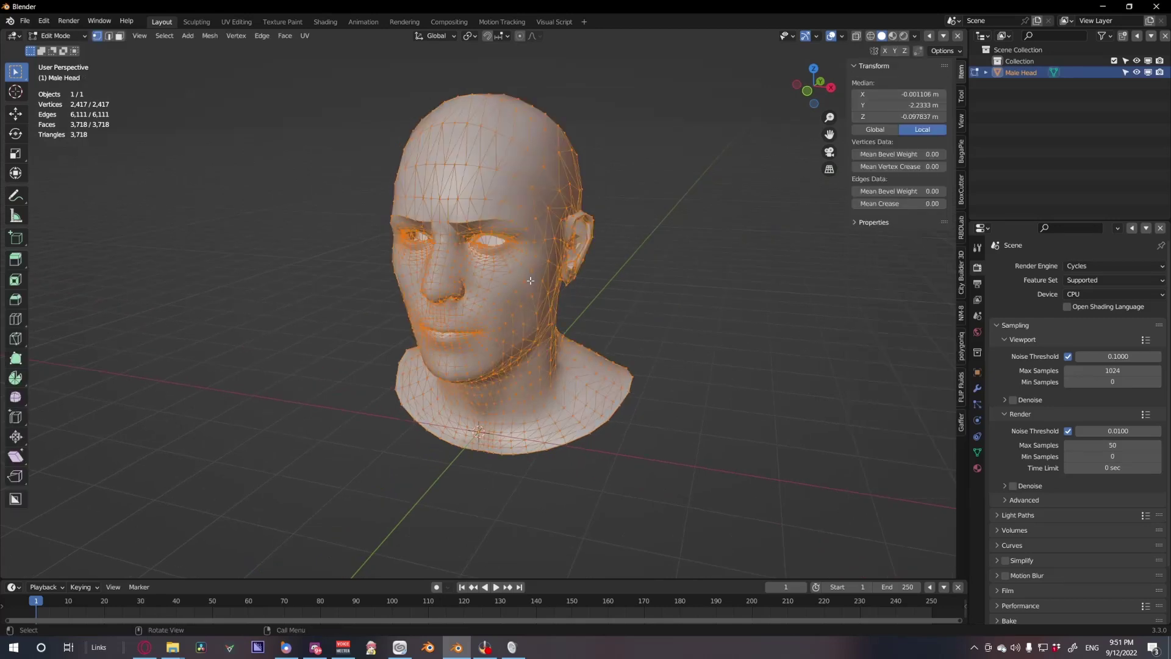
pyautogui.press('Tab')
# Duplicate the head along the X axis, compare the two, and delete the copy
pyautogui.scroll(-3, 528, 281)
pyautogui.hotkey('shift', 'd')
pyautogui.press('x')
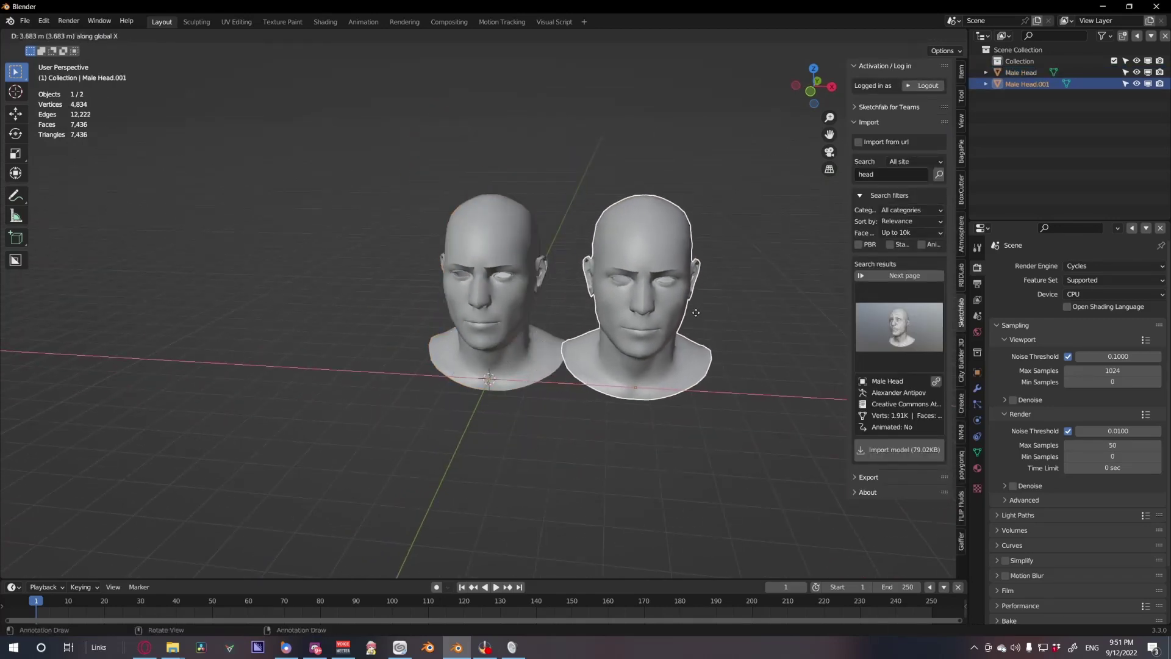
pyautogui.click(607, 328)
pyautogui.scroll(6, 620, 346)
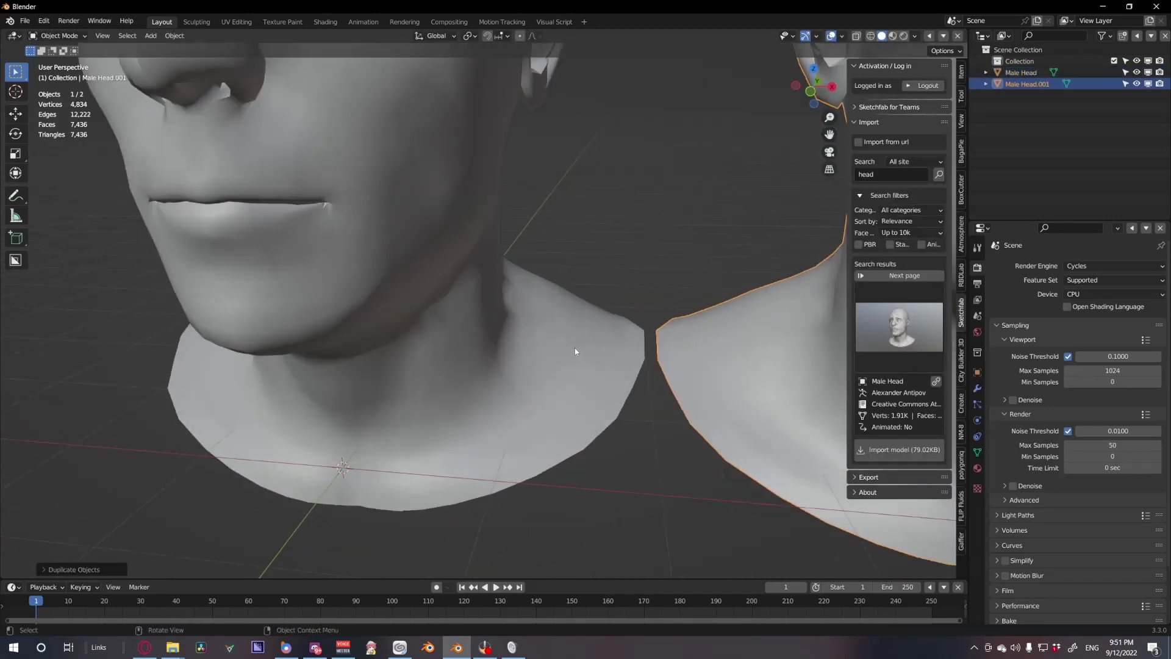
pyautogui.scroll(-8, 790, 385)
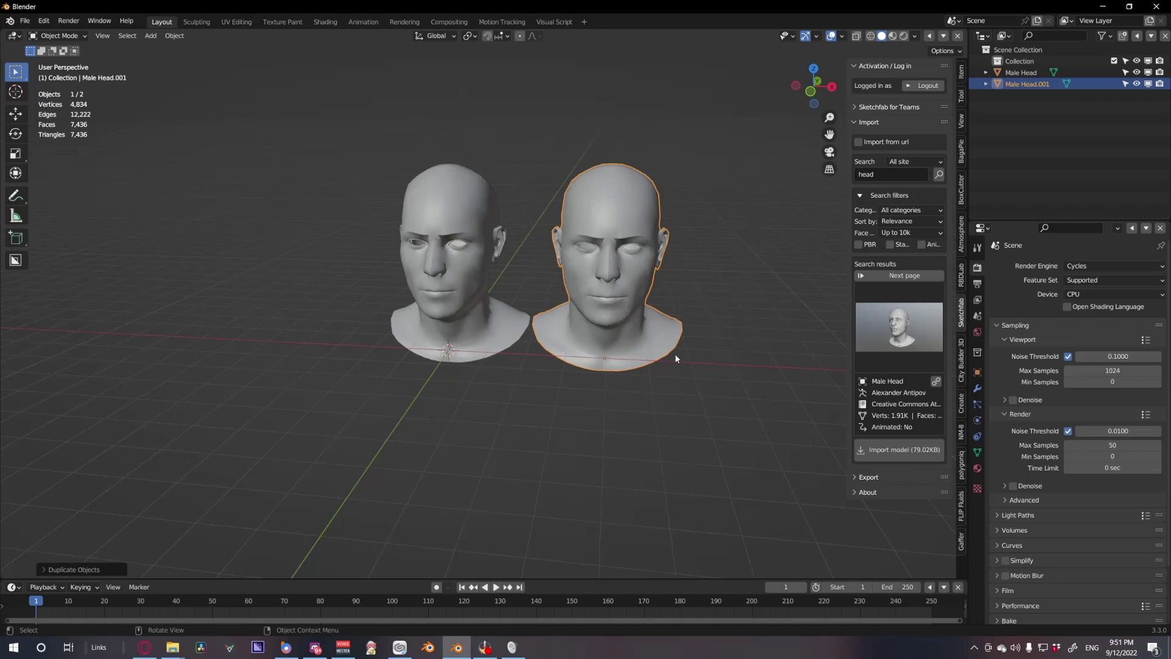
pyautogui.press('x')
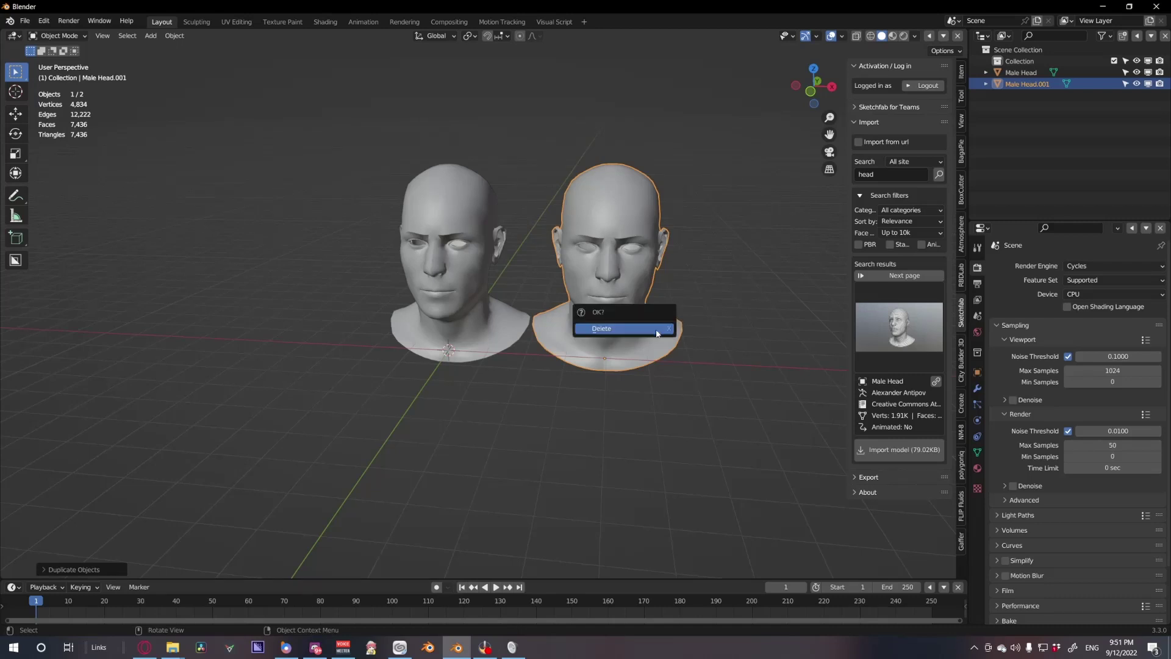
pyautogui.click(654, 328)
# Select the remaining head, hide the sidebar, and shade the head smooth
pyautogui.click(478, 279)
pyautogui.press('KP_Decimal')
pyautogui.moveTo(494, 326); pyautogui.dragTo(612, 312, button='middle')
pyautogui.scroll(-3, 613, 312)
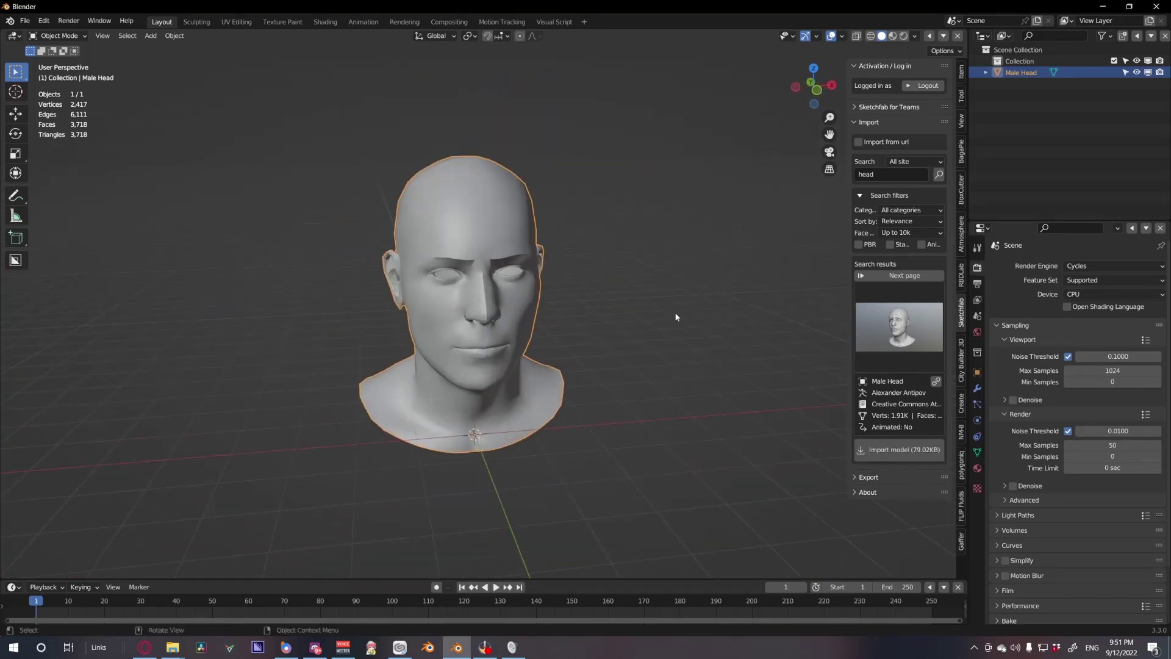
pyautogui.press('n')
pyautogui.scroll(4, 436, 380)
pyautogui.rightClick(467, 319)
pyautogui.click(491, 303)
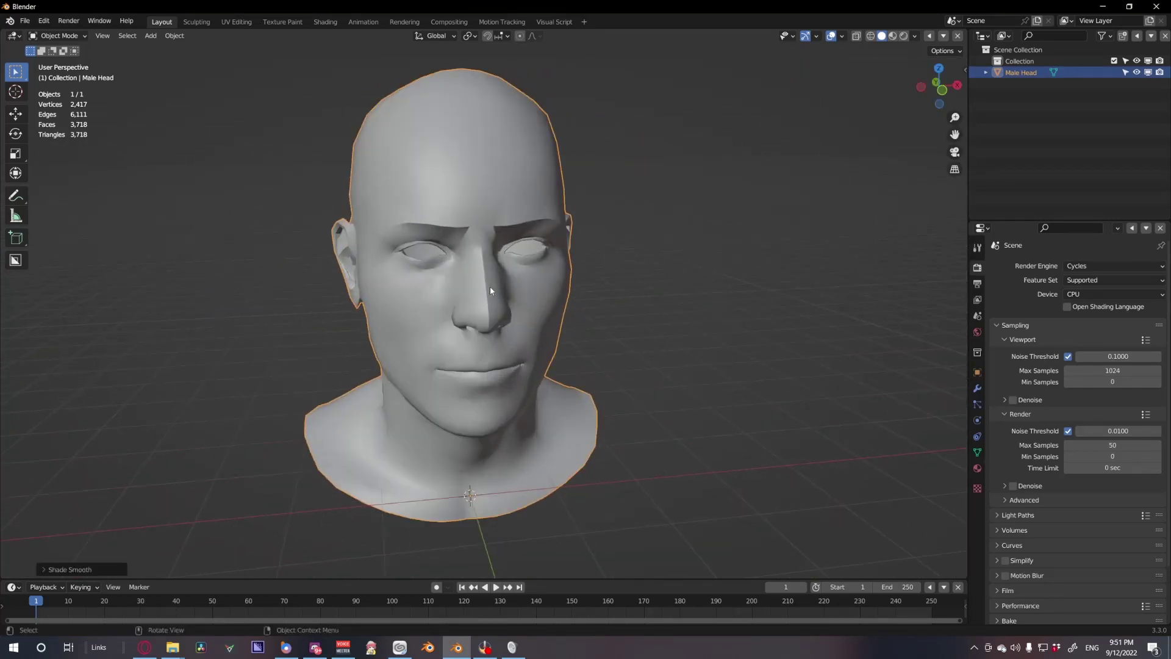
# Recalculate the normals of the whole head mesh to the outside and return to Object Mode
pyautogui.press('Tab')
pyautogui.press('Tab')
pyautogui.press('Tab')
pyautogui.press('Tab')
pyautogui.press('Tab')
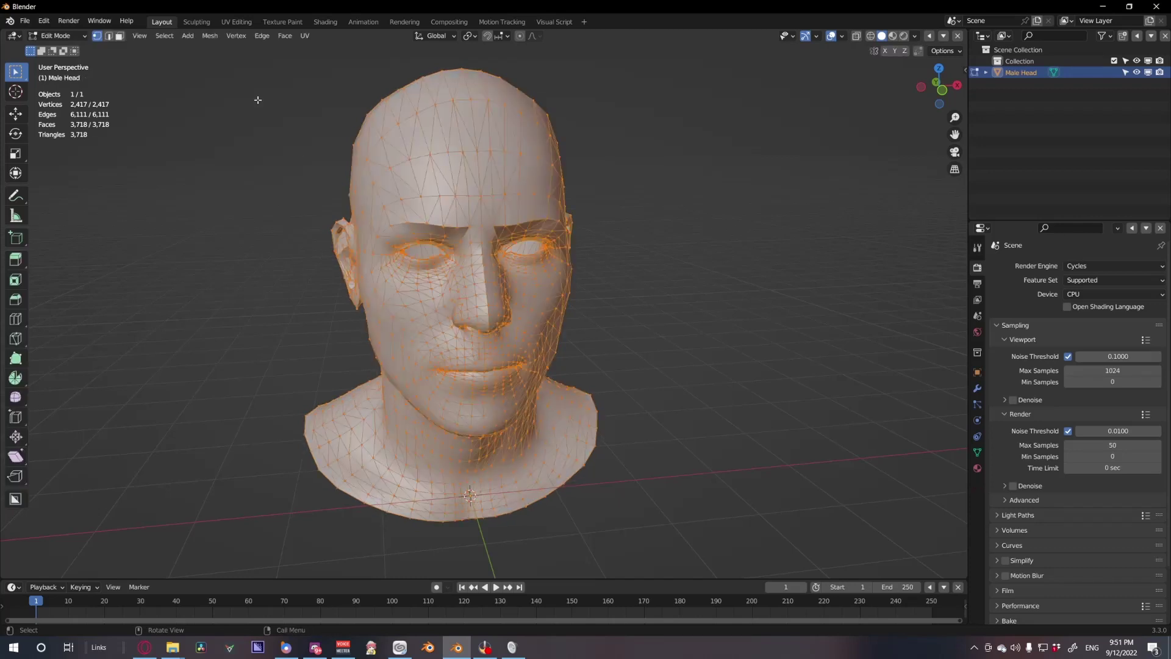
pyautogui.click(209, 36)
pyautogui.moveTo(253, 223)
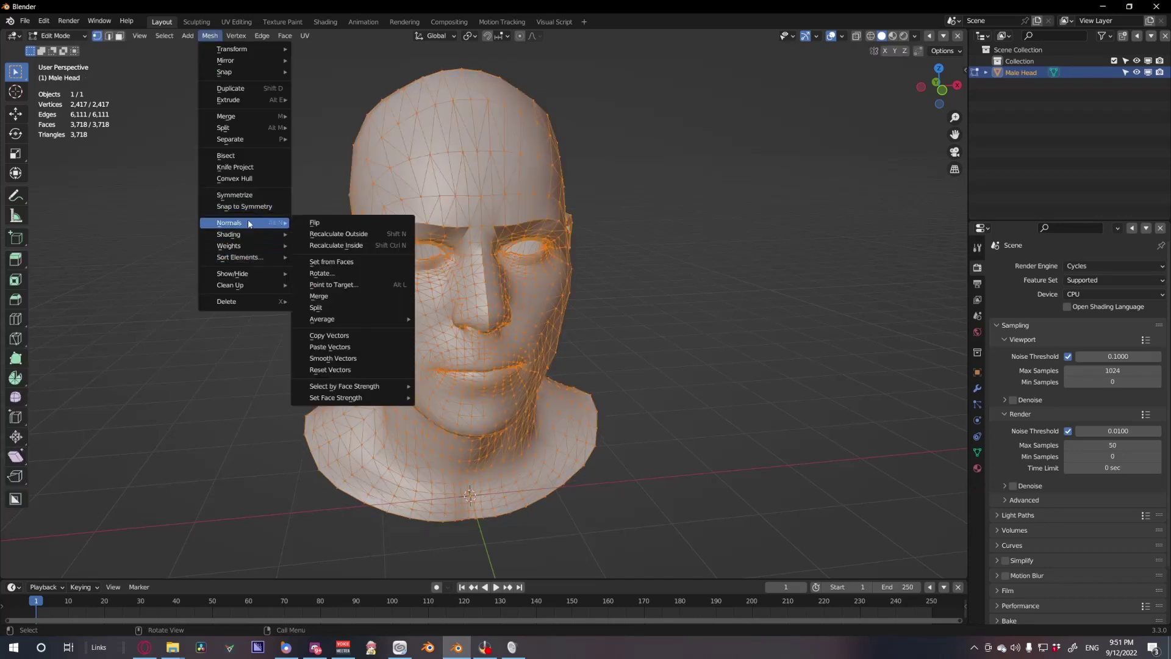
pyautogui.click(326, 233)
pyautogui.press('Tab')
# Display the head mesh's normals settings with the Auto Smooth option
pyautogui.click(977, 452)
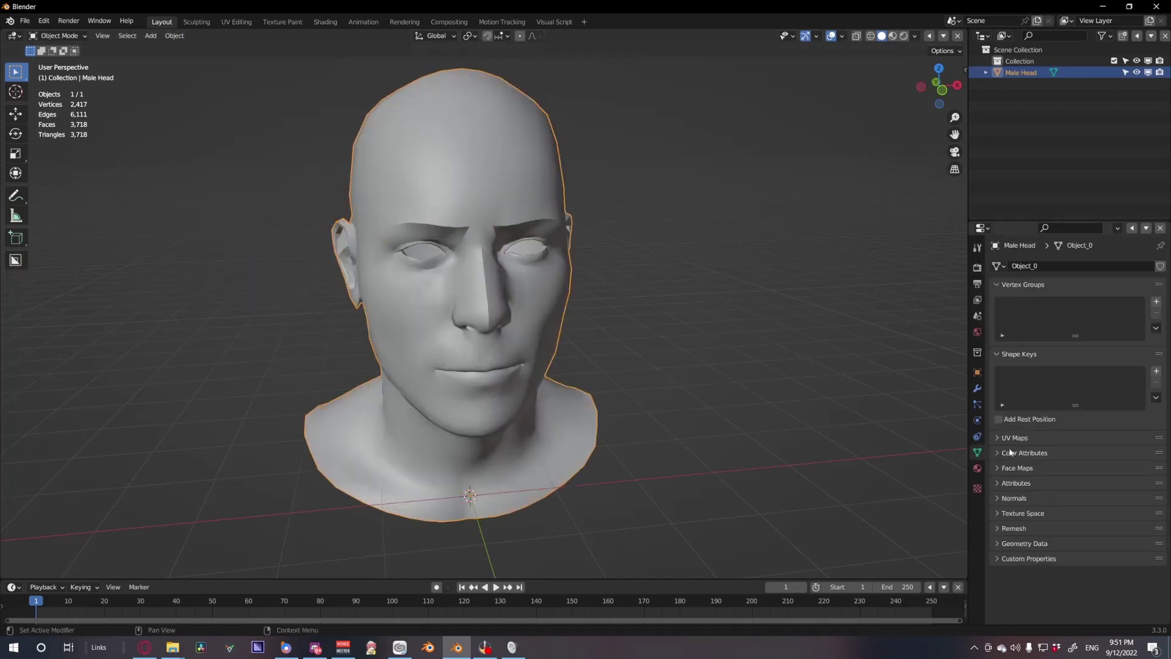
pyautogui.click(1015, 482)
pyautogui.click(1012, 483)
pyautogui.click(1022, 498)
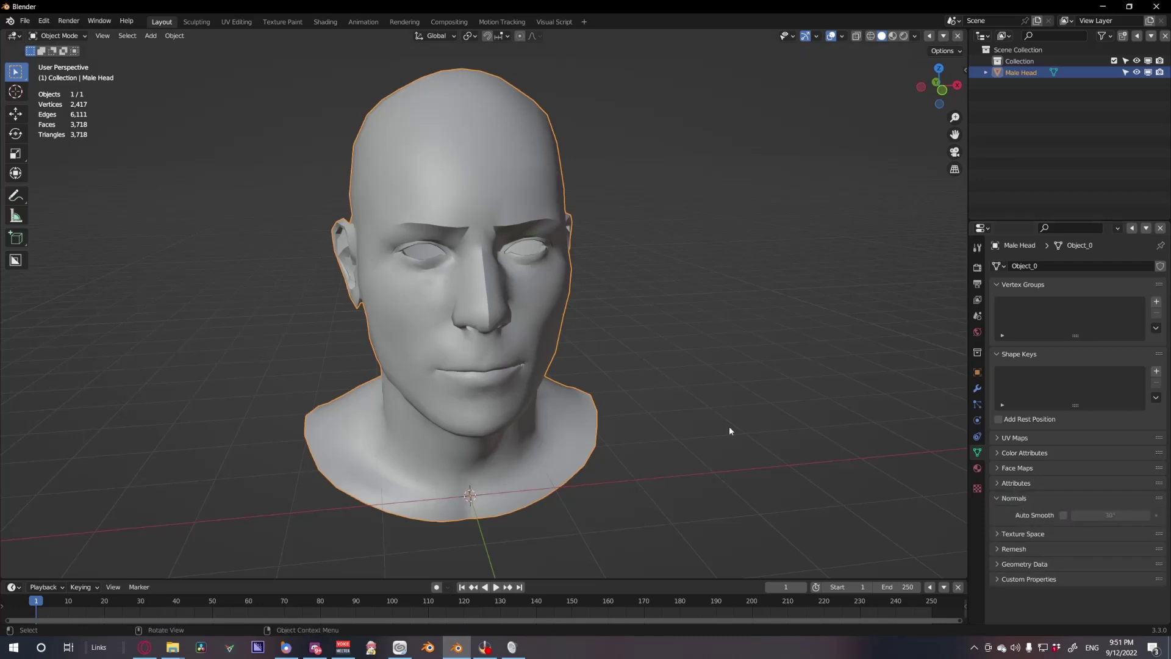
# Merge all of the head's vertices by distance and check the shading in Object Mode
pyautogui.moveTo(729, 426); pyautogui.dragTo(499, 340, button='middle')
pyautogui.scroll(4, 499, 339)
pyautogui.press('Tab')
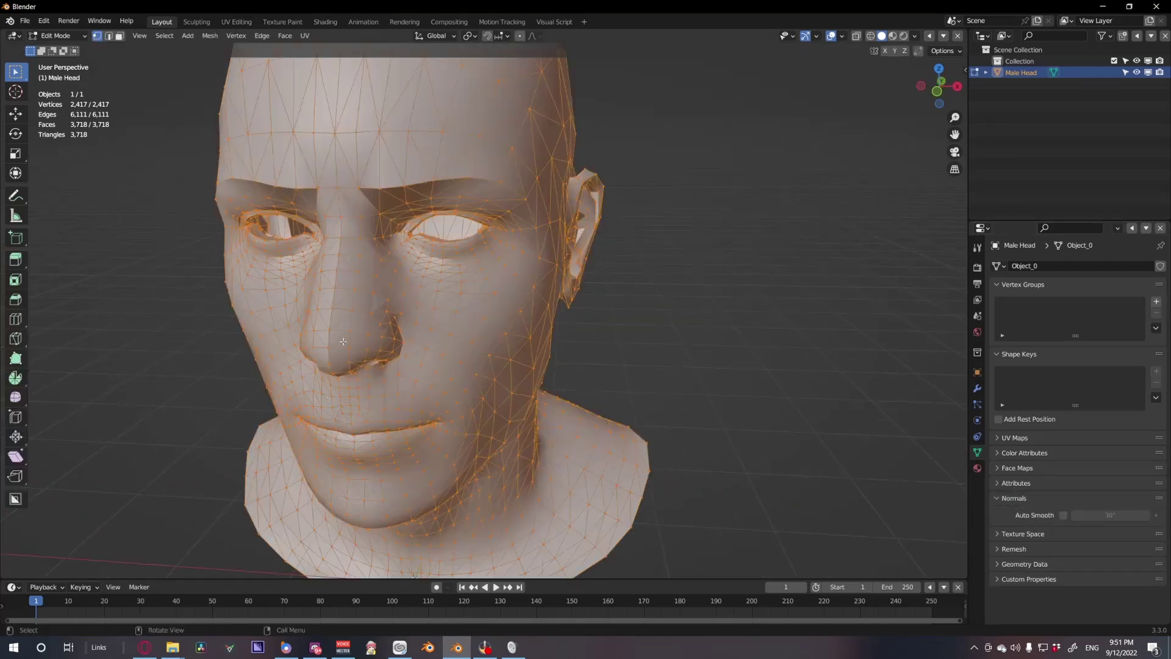
pyautogui.click(210, 36)
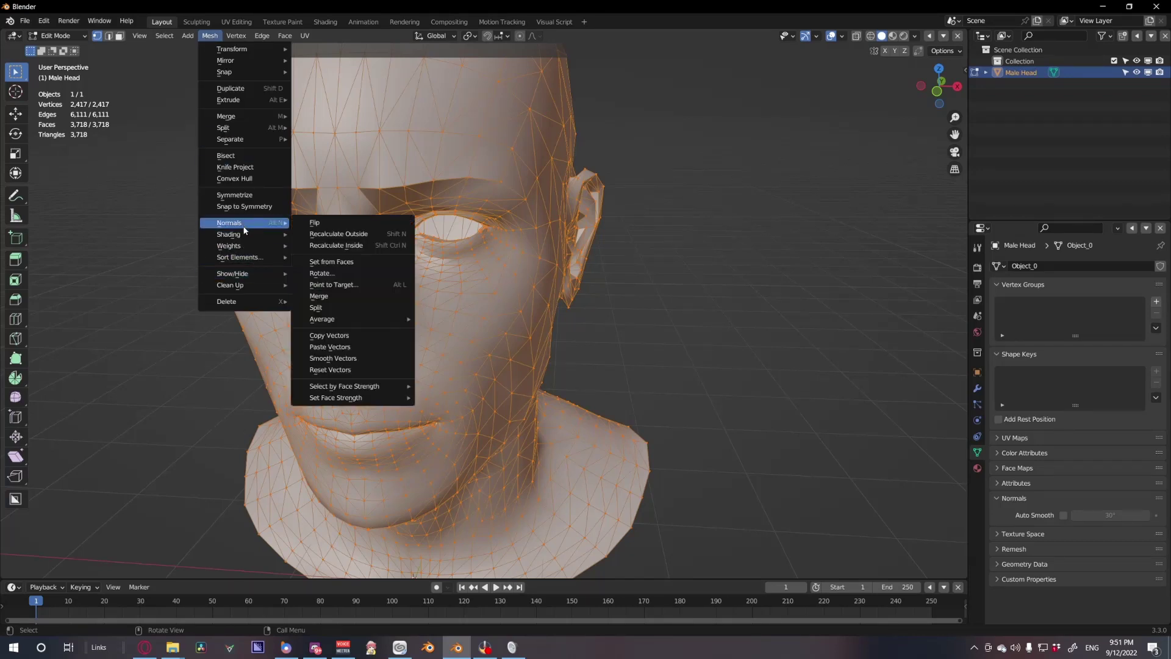
pyautogui.moveTo(257, 285)
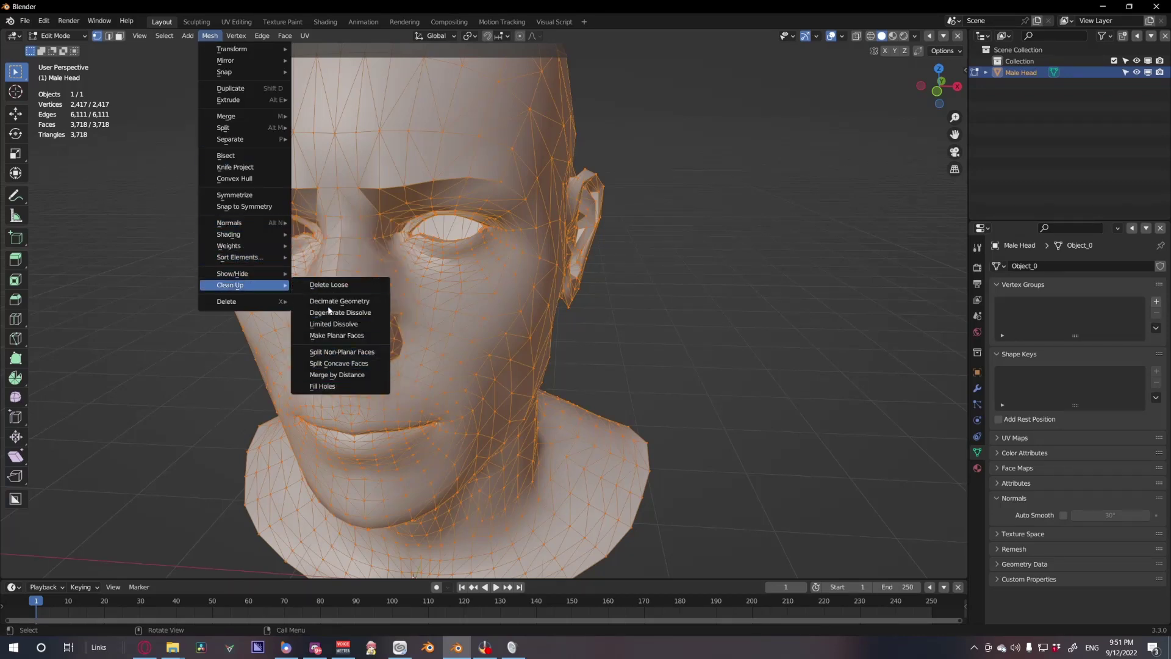
pyautogui.click(342, 375)
pyautogui.press('Tab')
pyautogui.moveTo(445, 340); pyautogui.dragTo(709, 358, button='middle')
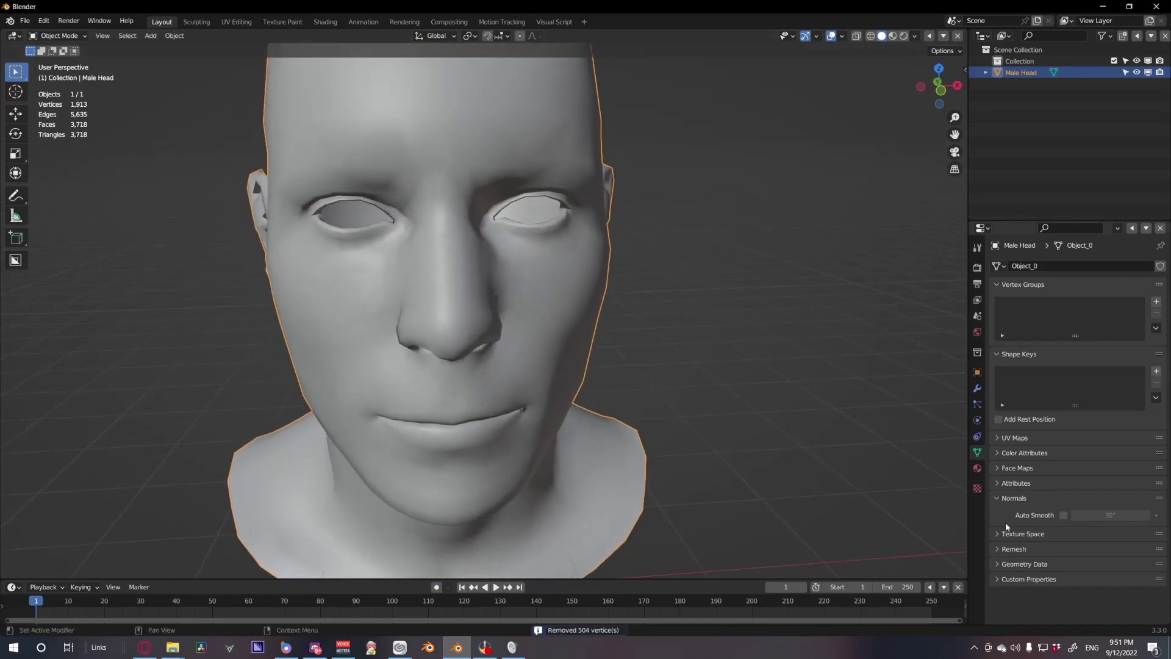
# Display the head's modifier settings and inspect the ear mesh in Edit Mode and Object Mode
pyautogui.click(978, 389)
pyautogui.scroll(-7, 496, 330)
pyautogui.scroll(5, 521, 348)
pyautogui.moveTo(488, 330); pyautogui.dragTo(540, 369, button='middle')
pyautogui.press('Tab')
pyautogui.scroll(5, 540, 369)
pyautogui.press('Tab')
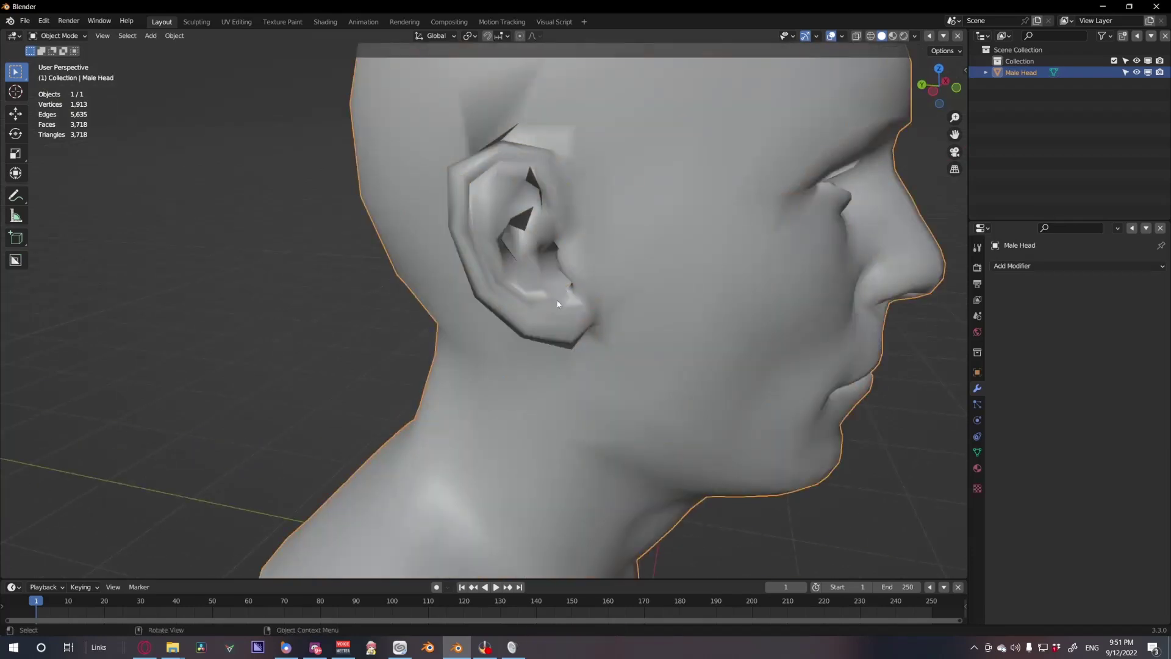
# Reposition a vertex inside the ear to clean up its mesh, and return to Object Mode
pyautogui.press('Tab')
pyautogui.click(530, 229)
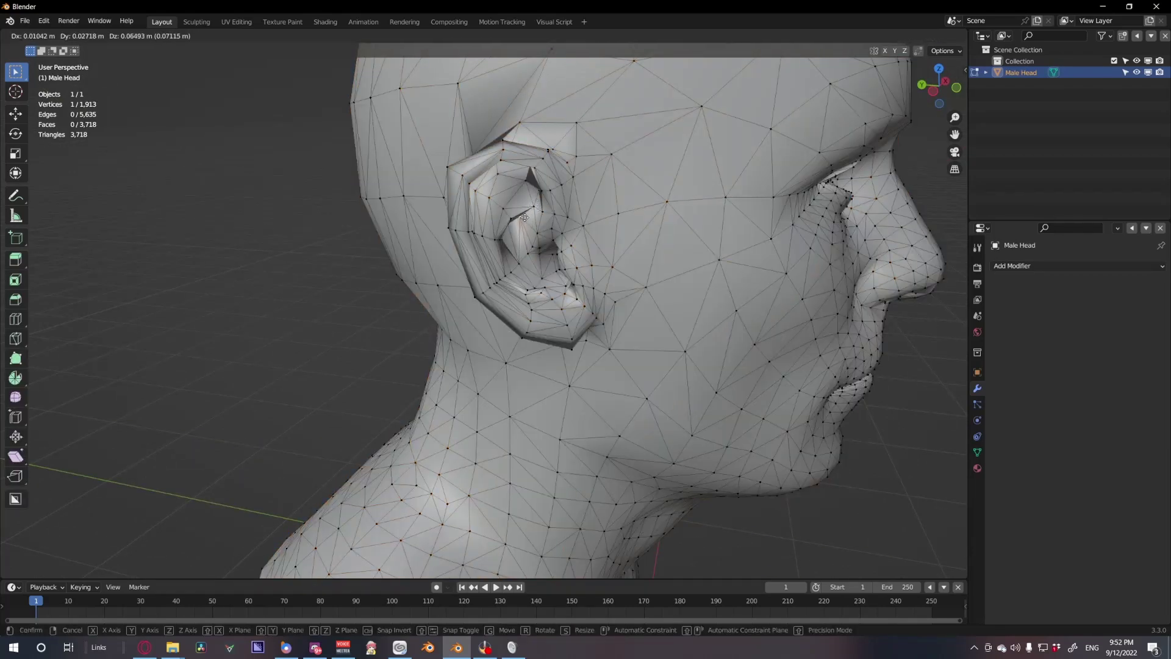
pyautogui.scroll(3, 536, 235)
pyautogui.scroll(3, 490, 310)
pyautogui.keyDown('shift'); pyautogui.moveTo(535, 235); pyautogui.dragTo(488, 310, button='middle'); pyautogui.keyUp('shift')
pyautogui.scroll(-10, 487, 311)
pyautogui.moveTo(523, 351); pyautogui.dragTo(495, 336, button='middle')
pyautogui.press('Tab')
pyautogui.scroll(5, 495, 335)
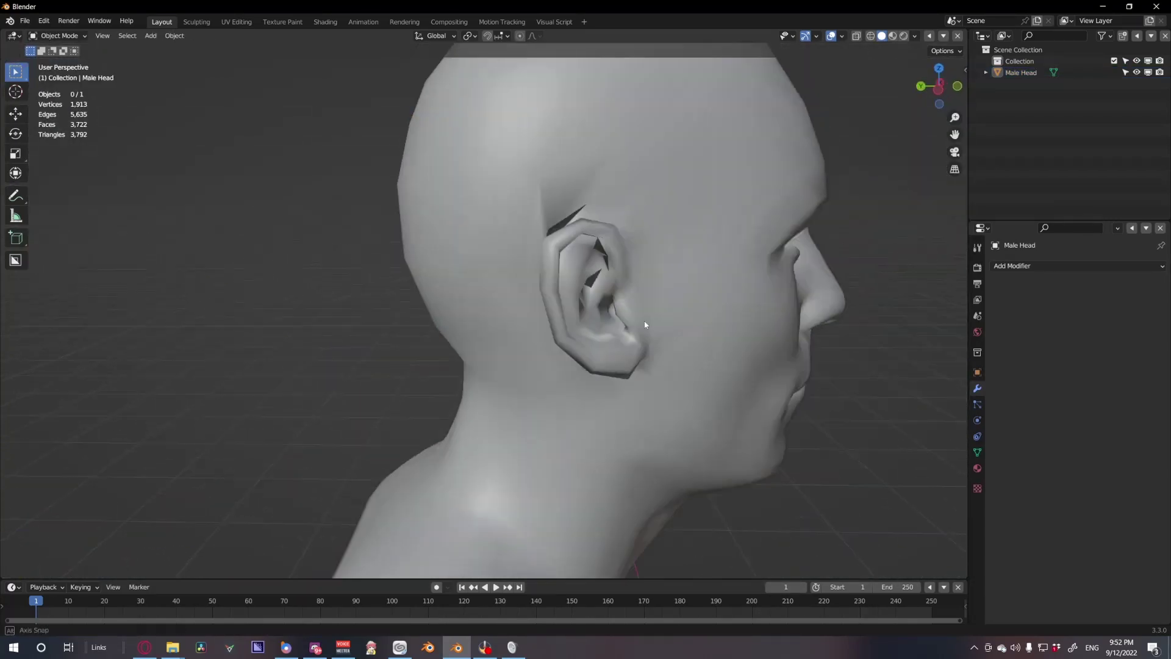
# Select the cleaned-up male head and check its shading from the front
pyautogui.moveTo(646, 324); pyautogui.dragTo(558, 316, button='middle')
pyautogui.scroll(-6, 569, 341)
pyautogui.scroll(5, 569, 342)
pyautogui.click(558, 316)
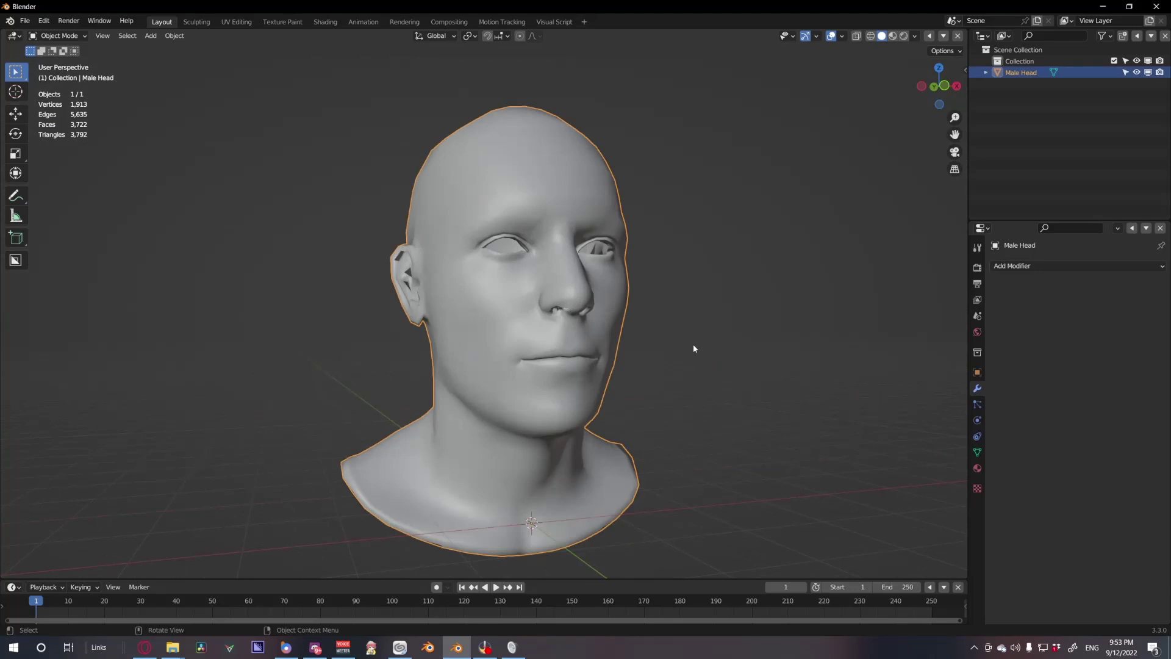
pyautogui.moveTo(693, 349); pyautogui.dragTo(514, 288, button='middle')
pyautogui.scroll(-2, 515, 289)
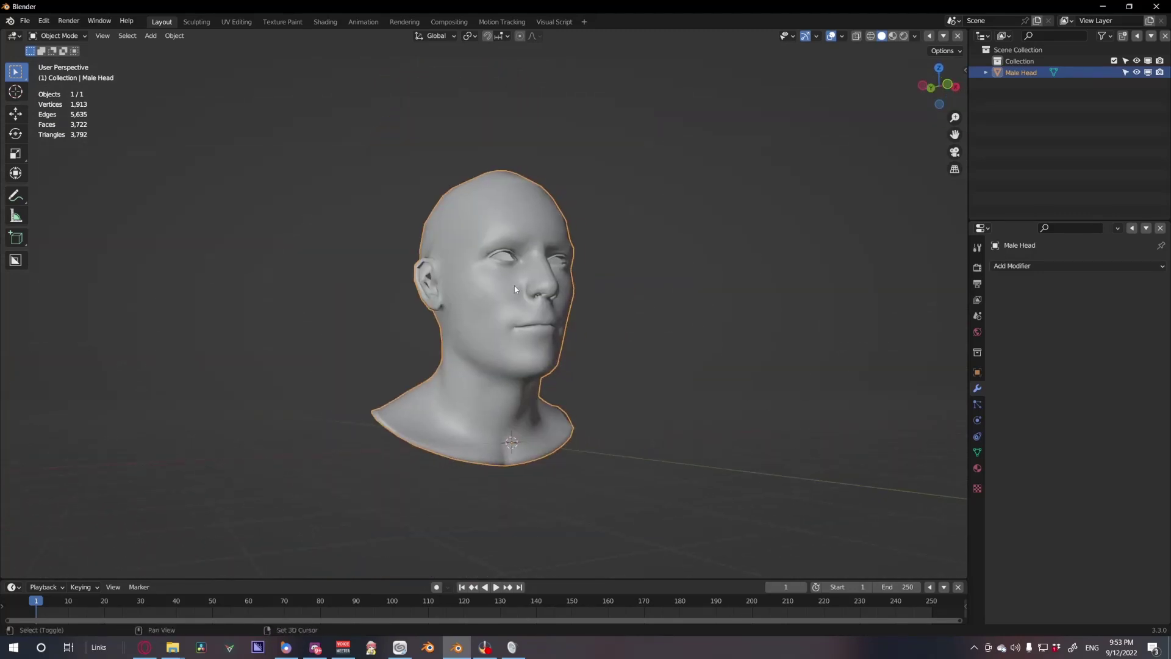
# Split the 3D viewport vertically and turn the new area into a Geometry Node Editor without its sidebar
pyautogui.moveTo(931, 41); pyautogui.dragTo(607, 41)
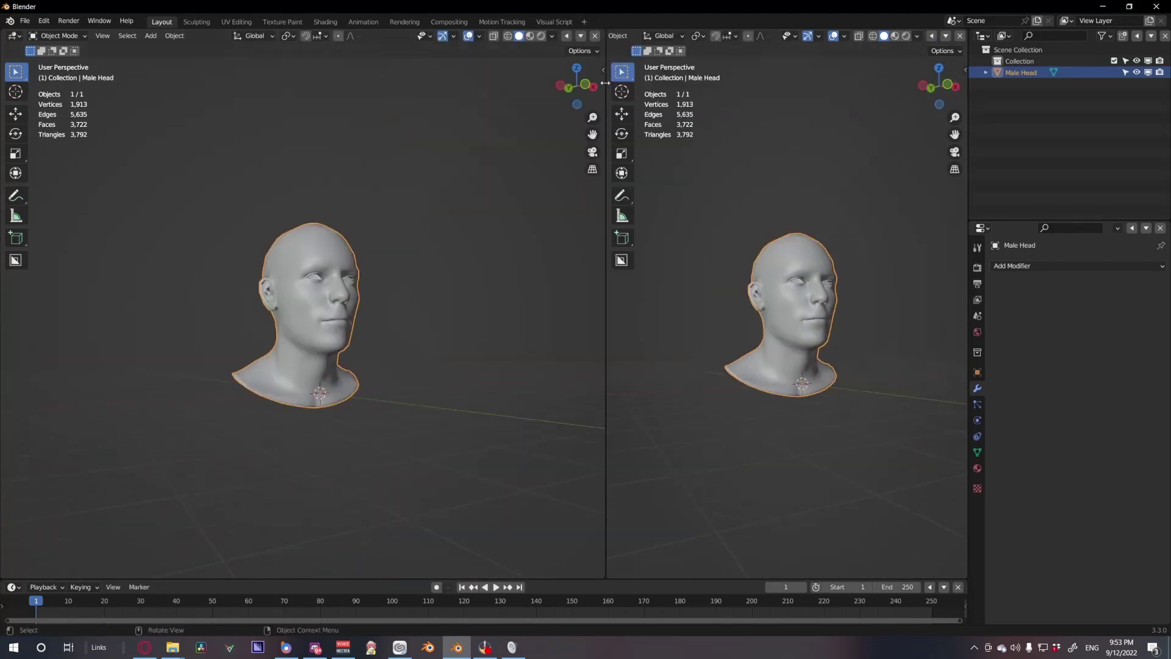
pyautogui.click(621, 36)
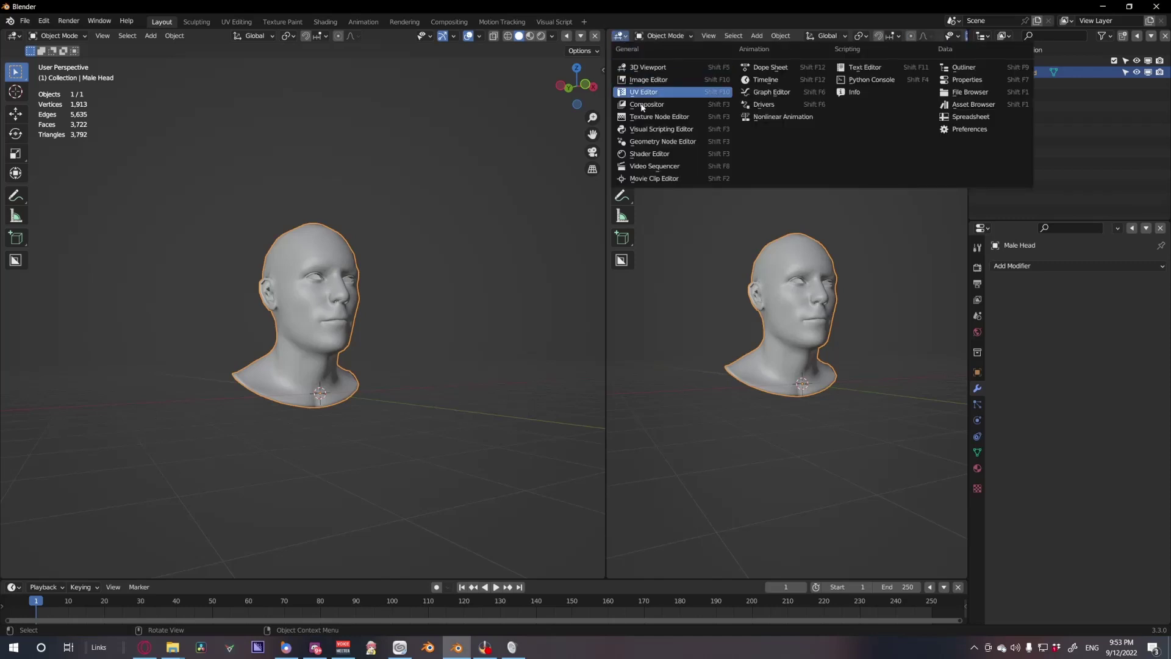
pyautogui.click(648, 144)
pyautogui.press('n')
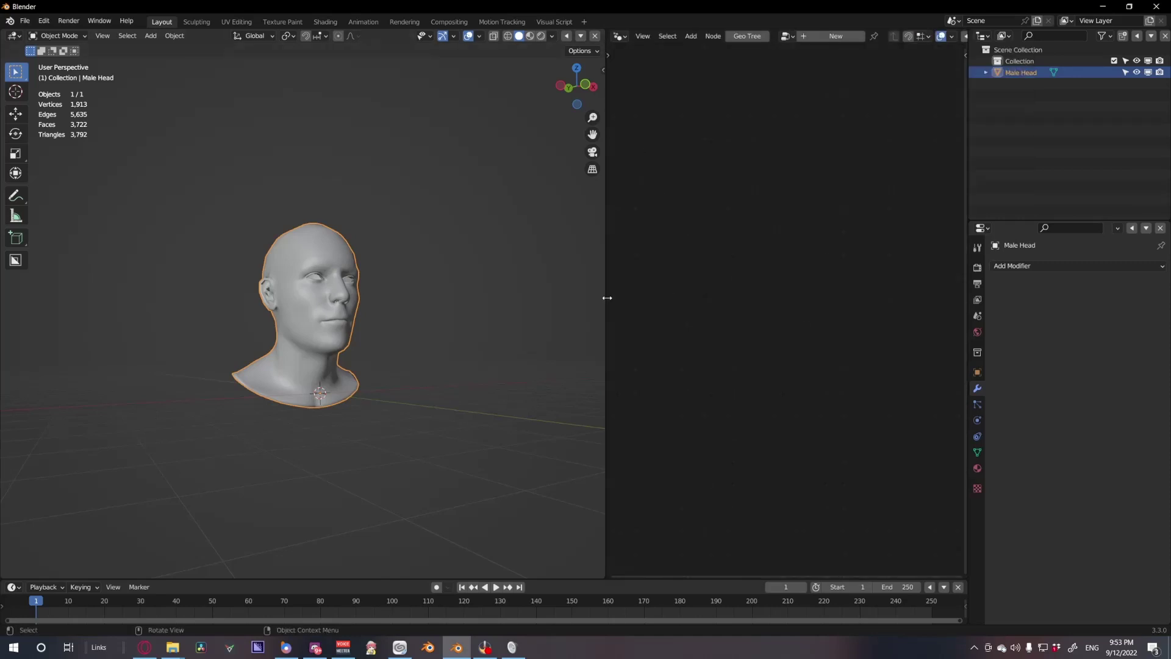
pyautogui.moveTo(606, 293); pyautogui.dragTo(585, 301)
# Create a new geometry node tree on the male head and name it Wires
pyautogui.click(801, 39)
pyautogui.click(1037, 301)
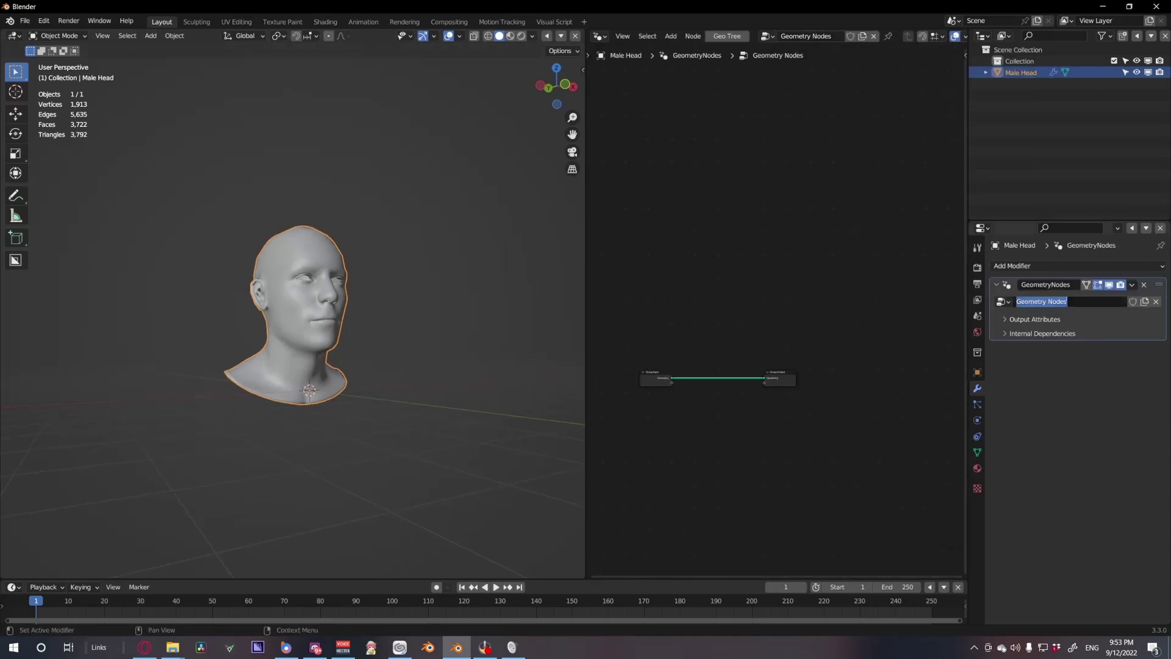
pyautogui.write('W')
pyautogui.press('BackSpace')
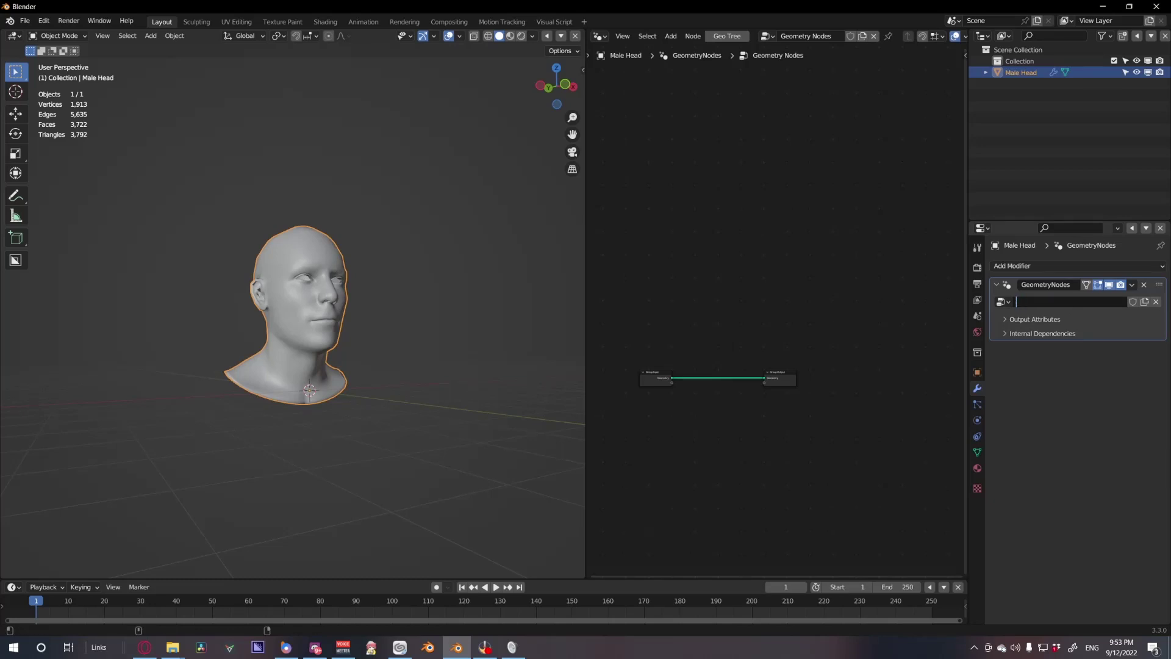
pyautogui.write('Wires')
pyautogui.press('Return')
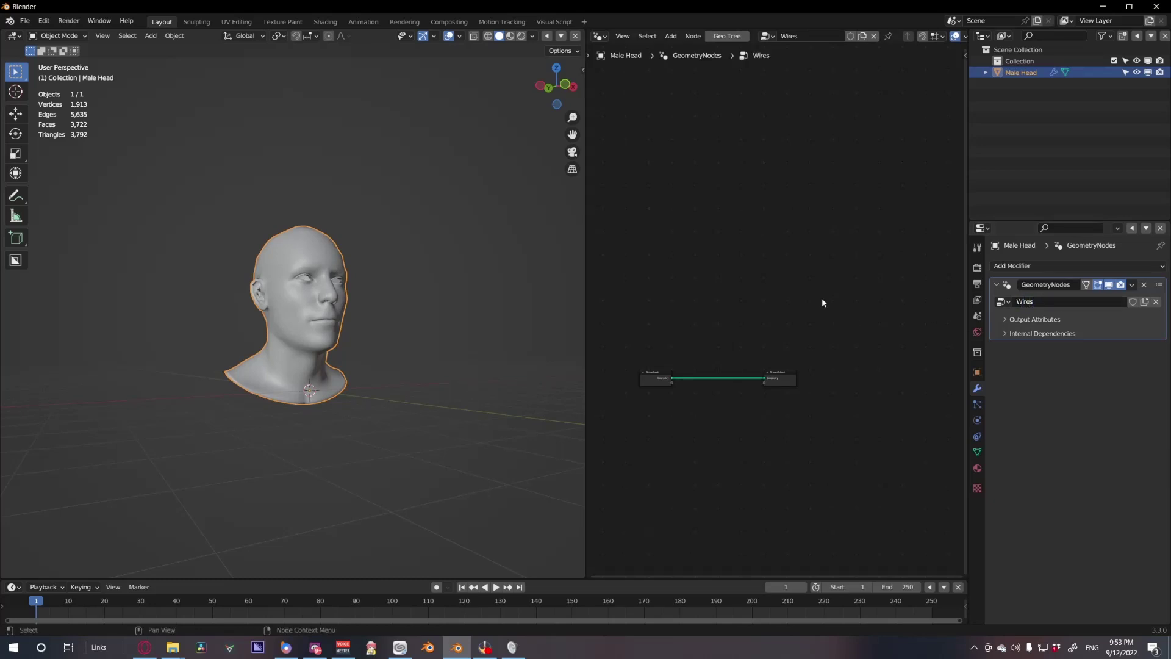
# Pin the Wires node tree in the node editor, and deselect and reselect the head to test the pin
pyautogui.click(888, 36)
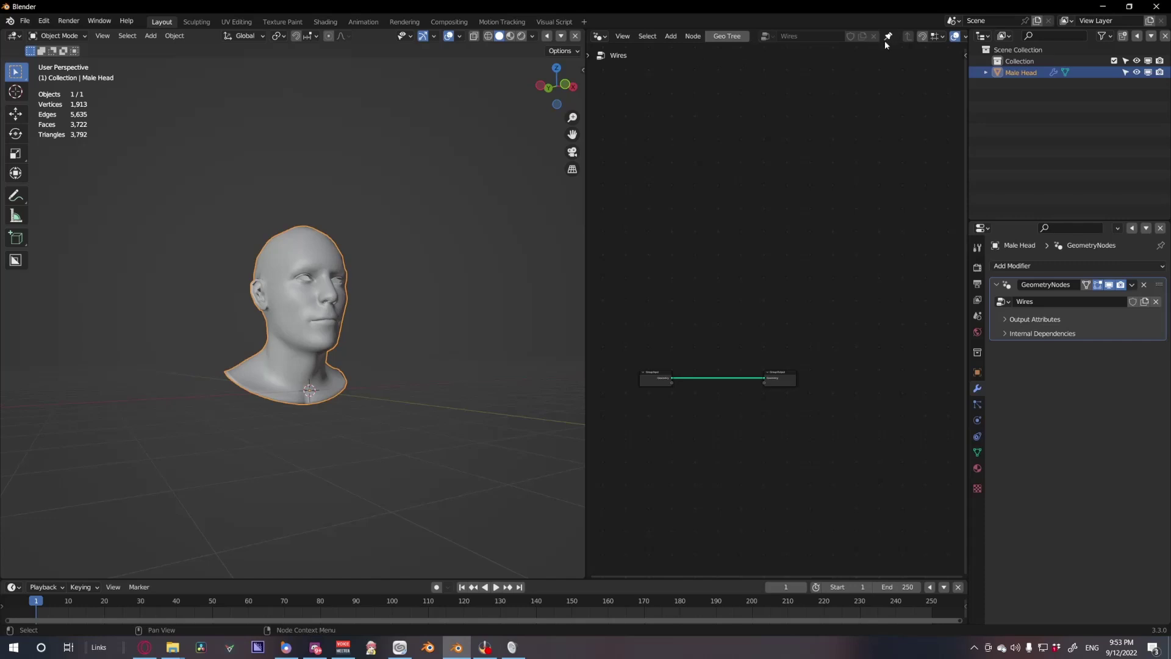
pyautogui.click(405, 296)
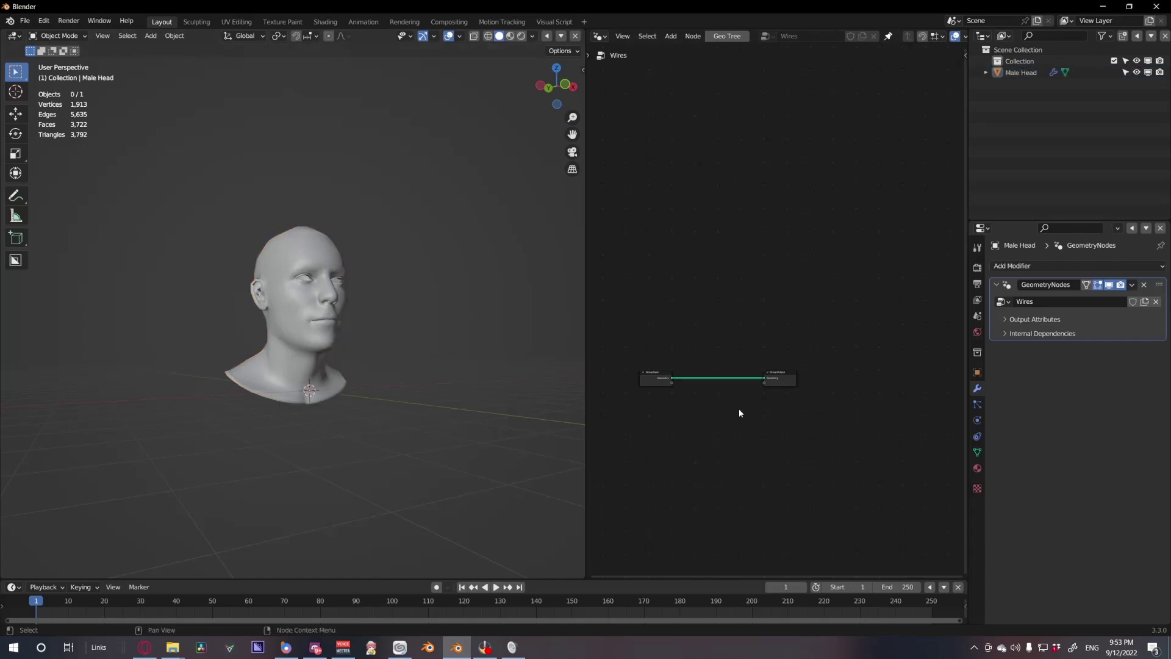
pyautogui.click(308, 313)
pyautogui.keyDown('shift'); pyautogui.moveTo(393, 353); pyautogui.dragTo(485, 286, button='middle'); pyautogui.keyUp('shift')
pyautogui.scroll(6, 485, 285)
pyautogui.moveTo(485, 286); pyautogui.dragTo(372, 355, button='middle')
pyautogui.scroll(3, 385, 327)
pyautogui.scroll(-6, 341, 385)
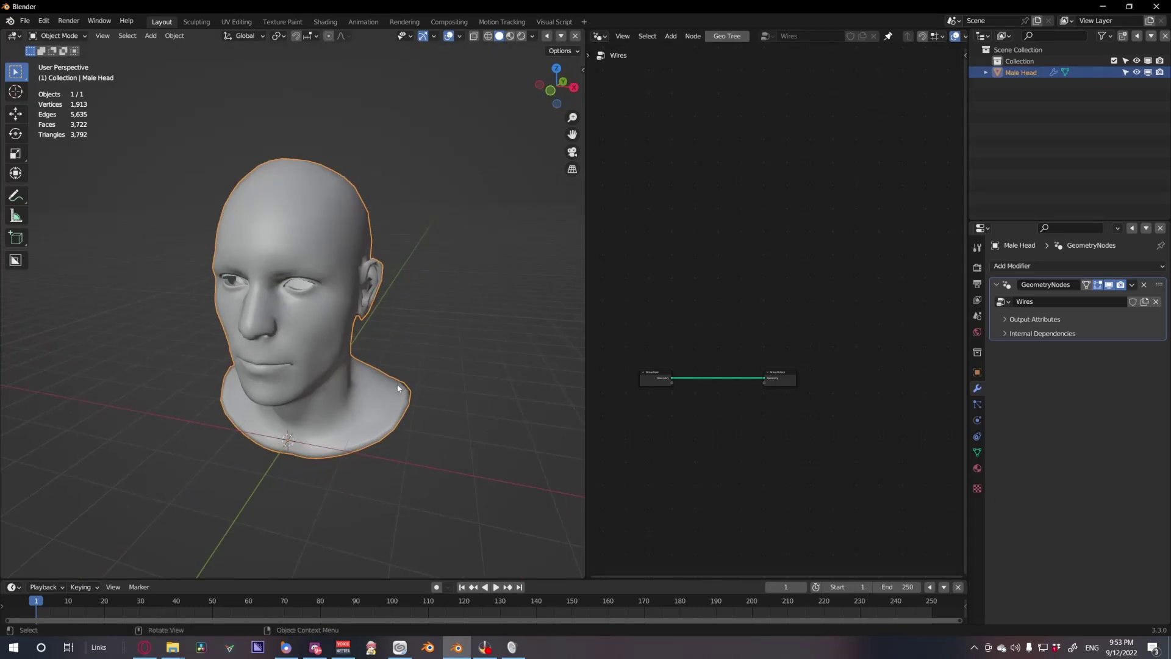
pyautogui.moveTo(392, 273); pyautogui.dragTo(430, 272, button='middle')
pyautogui.moveTo(836, 371); pyautogui.dragTo(851, 314, button='middle')
pyautogui.scroll(2, 775, 315)
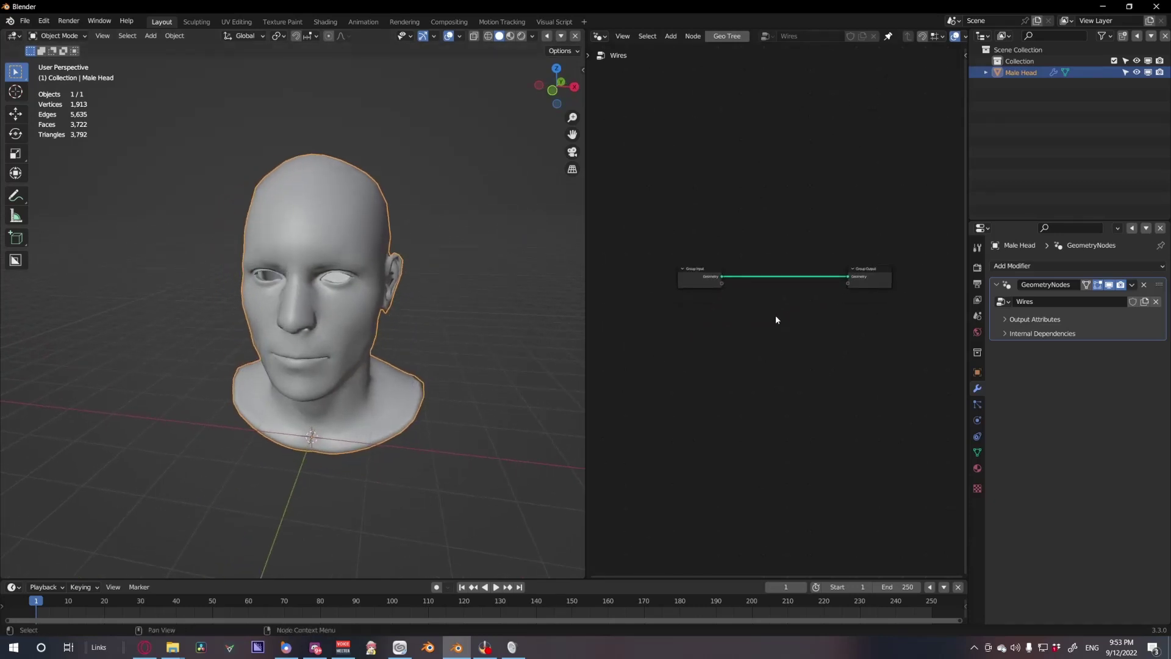
pyautogui.hotkey('shift', 'a')
pyautogui.moveTo(738, 423)
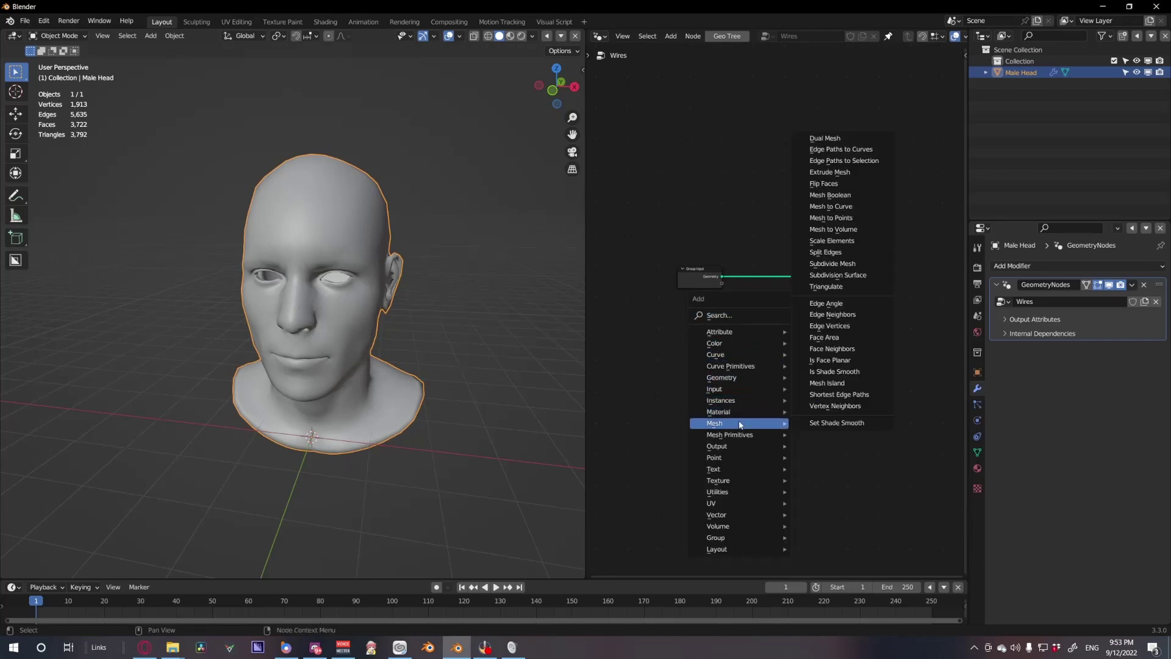
pyautogui.click(844, 160)
pyautogui.click(751, 364)
pyautogui.scroll(5, 757, 365)
pyautogui.press('x')
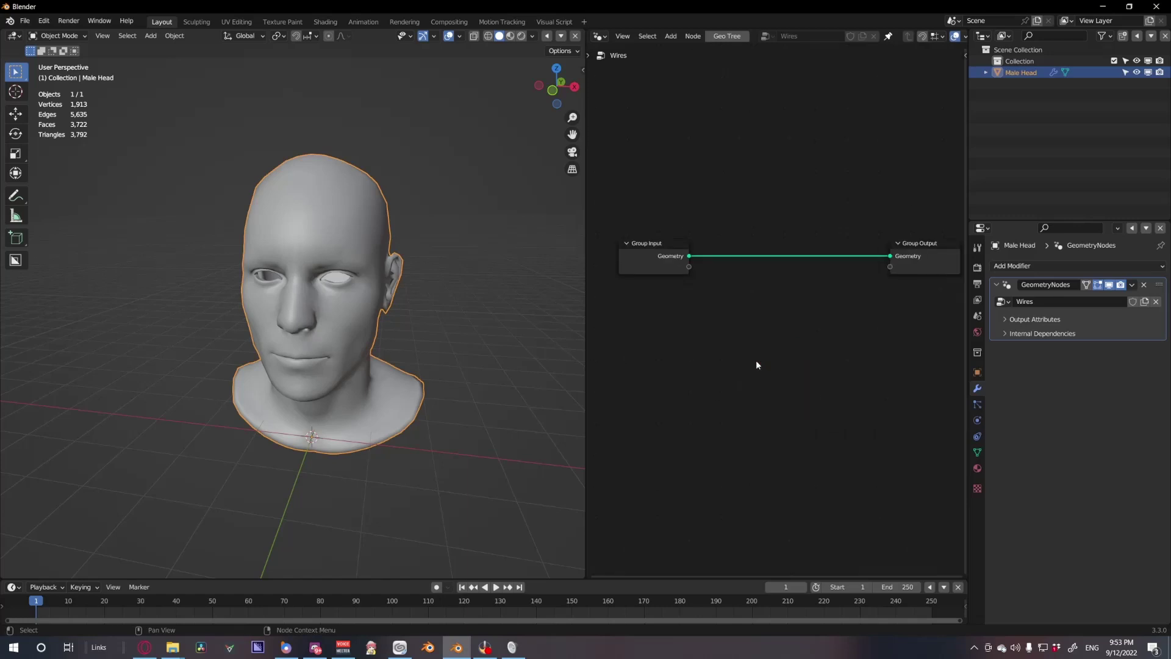
# Add an Edge Paths to Curves node below the link between Group Input and Group Output
pyautogui.hotkey('shift', 'a')
pyautogui.moveTo(790, 363)
pyautogui.click(857, 86)
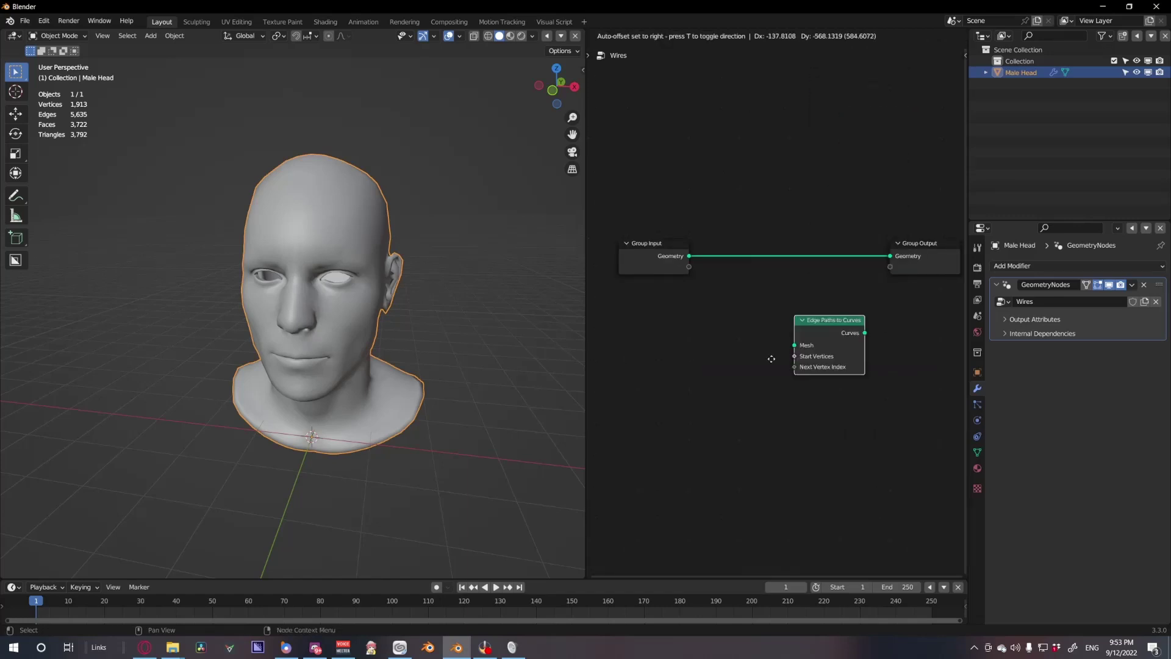
pyautogui.click(773, 379)
pyautogui.scroll(2, 773, 379)
pyautogui.moveTo(805, 317); pyautogui.dragTo(808, 303)
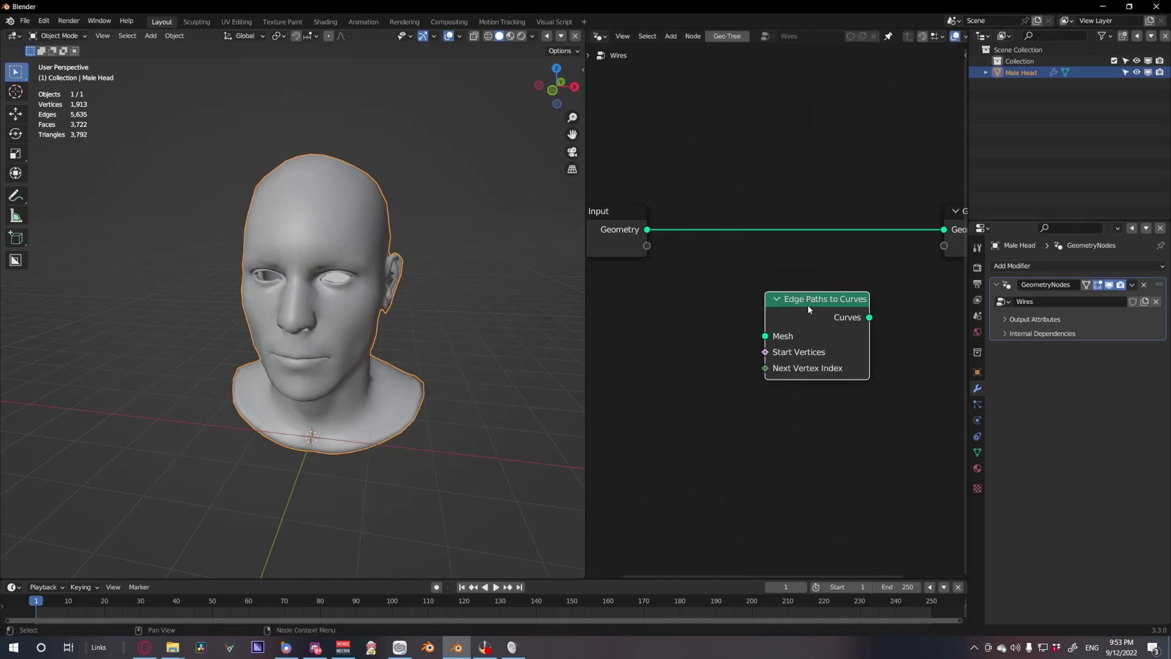
# Add a Shortest Edge Paths node below and in front of the Edge Paths to Curves node
pyautogui.hotkey('shift', 'a')
pyautogui.moveTo(804, 312)
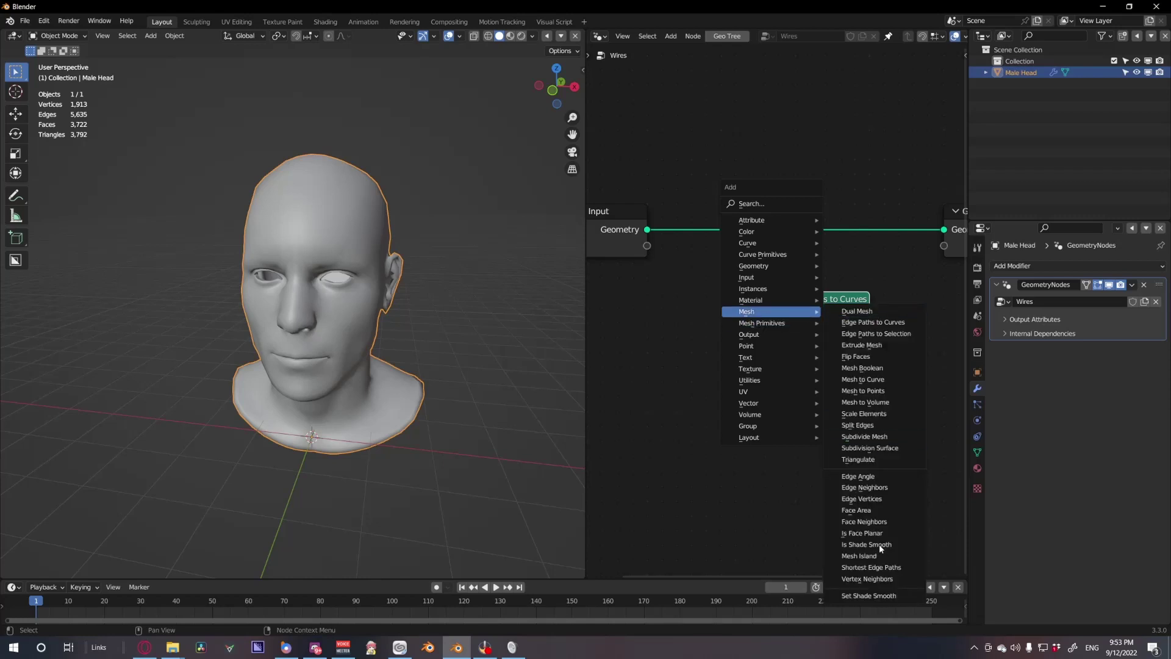
pyautogui.click(889, 570)
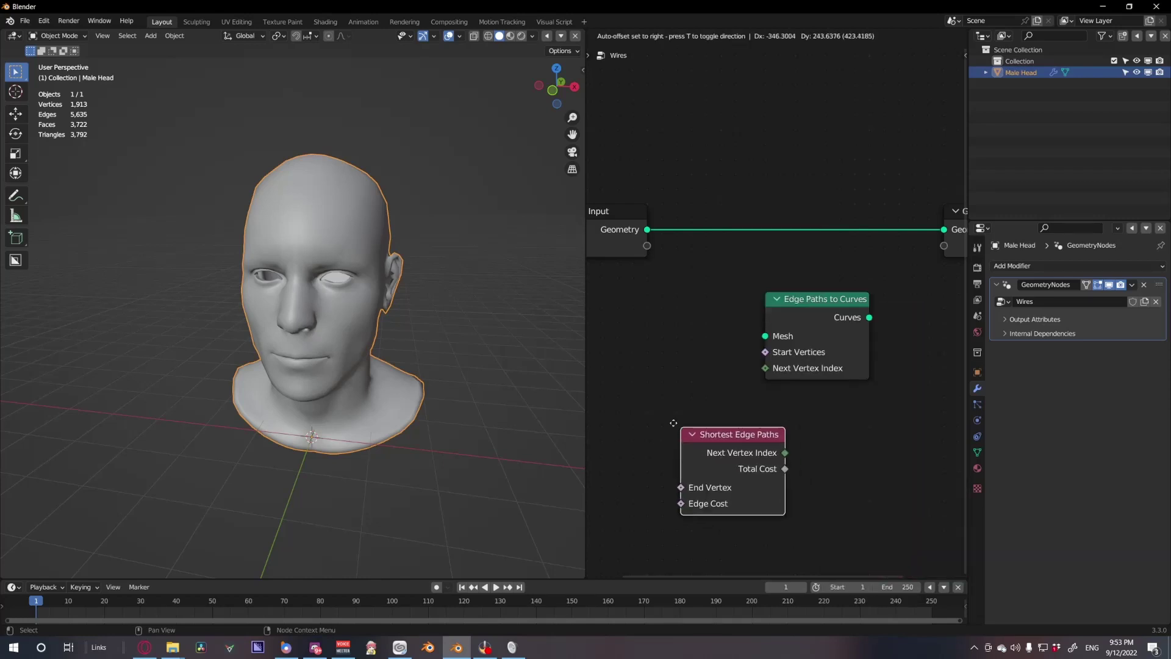
pyautogui.click(639, 410)
pyautogui.scroll(-7, 686, 422)
pyautogui.moveTo(694, 424); pyautogui.dragTo(721, 358, button='middle')
pyautogui.scroll(2, 728, 352)
# Move Group Input farther from Group Output and place the two edge path nodes closer to the output end
pyautogui.moveTo(822, 243); pyautogui.dragTo(829, 238)
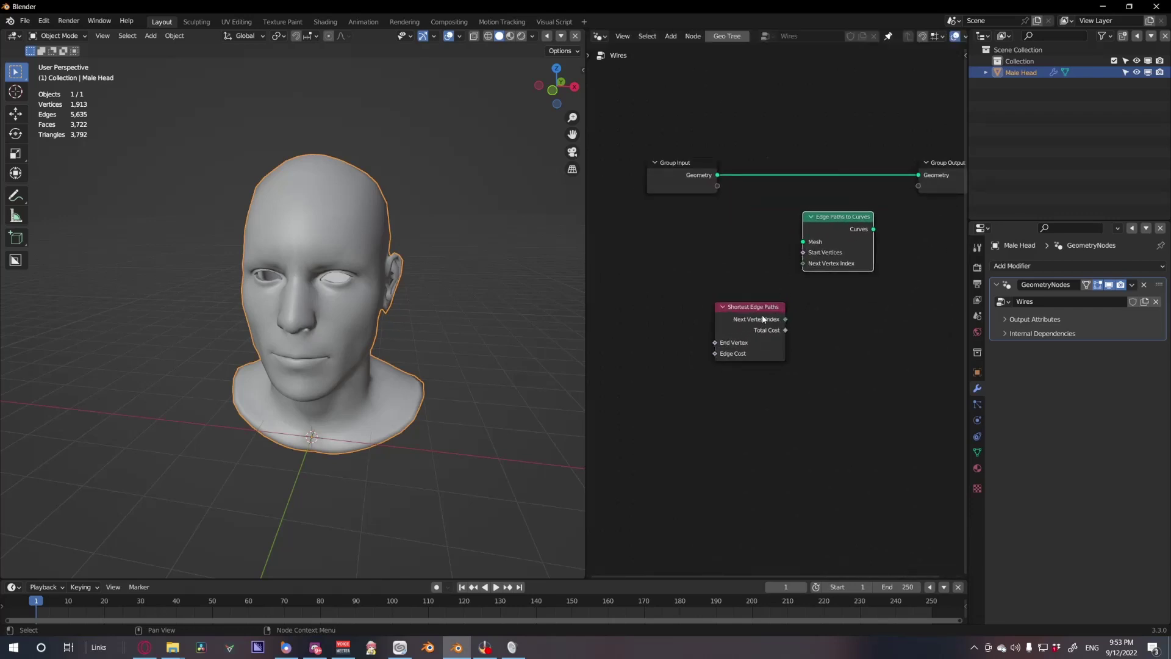
pyautogui.moveTo(763, 318); pyautogui.dragTo(760, 309)
pyautogui.moveTo(738, 238); pyautogui.dragTo(757, 244, button='middle')
pyautogui.scroll(-3, 757, 243)
pyautogui.moveTo(762, 237); pyautogui.dragTo(637, 236)
pyautogui.click(799, 317)
pyautogui.moveTo(799, 316); pyautogui.dragTo(780, 312)
pyautogui.moveTo(833, 280); pyautogui.dragTo(804, 272)
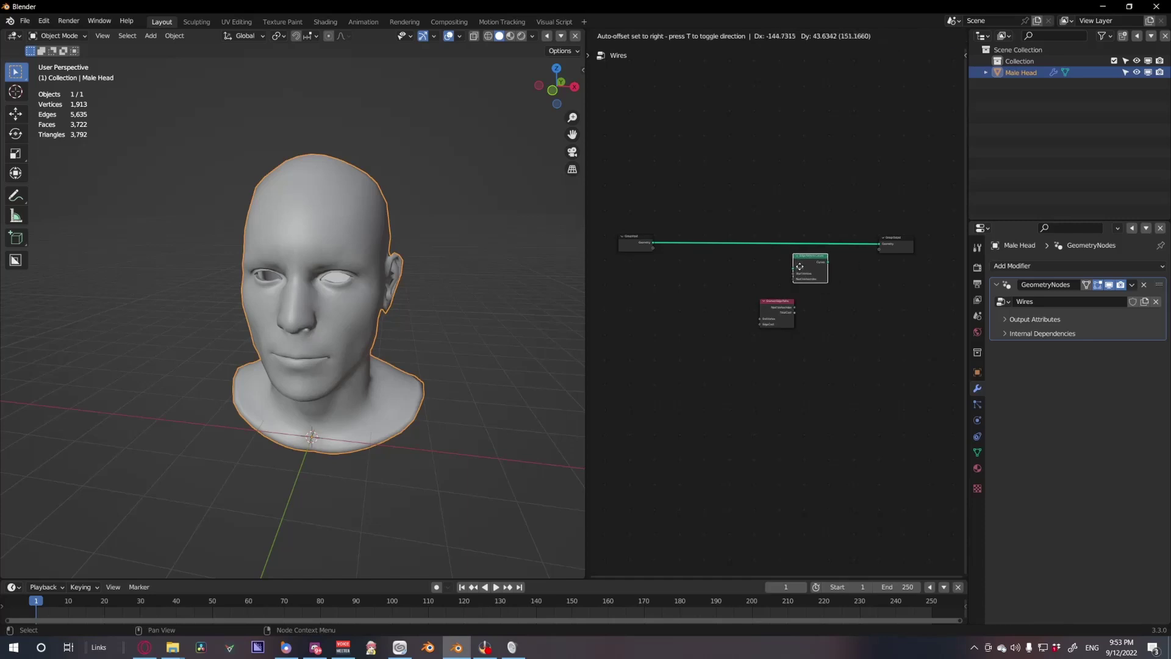
# Add a Vector Math node below and in front of the Shortest Edge Paths node
pyautogui.scroll(4, 773, 311)
pyautogui.moveTo(718, 333); pyautogui.dragTo(801, 323, button='middle')
pyautogui.hotkey('shift', 'a')
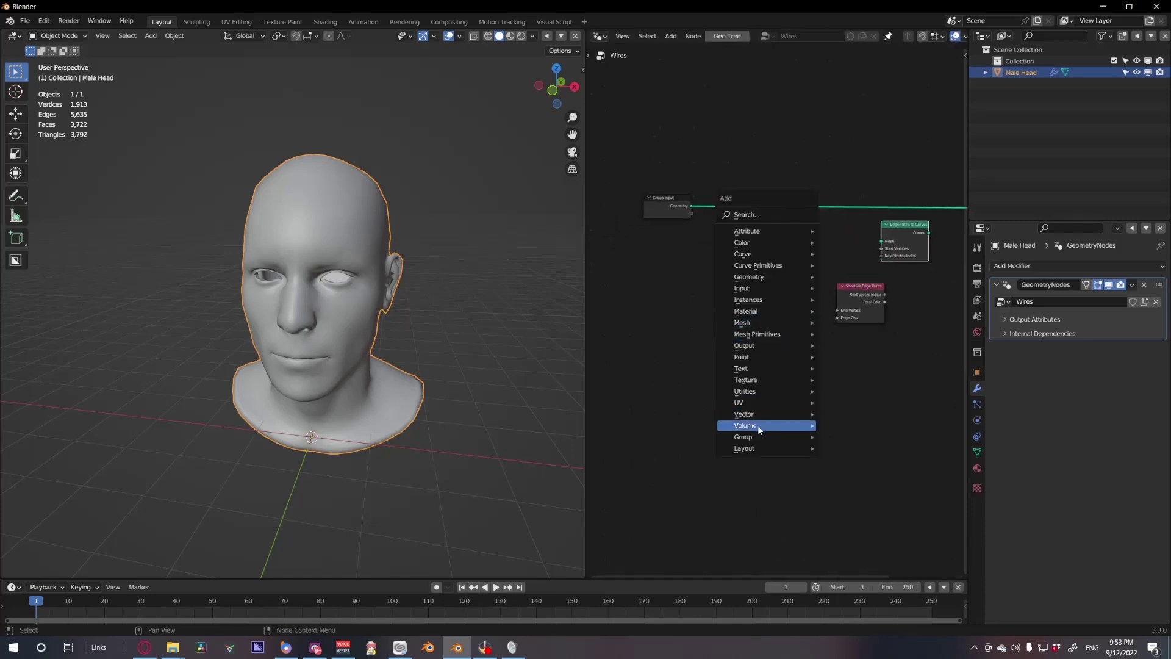
pyautogui.moveTo(769, 414)
pyautogui.click(852, 448)
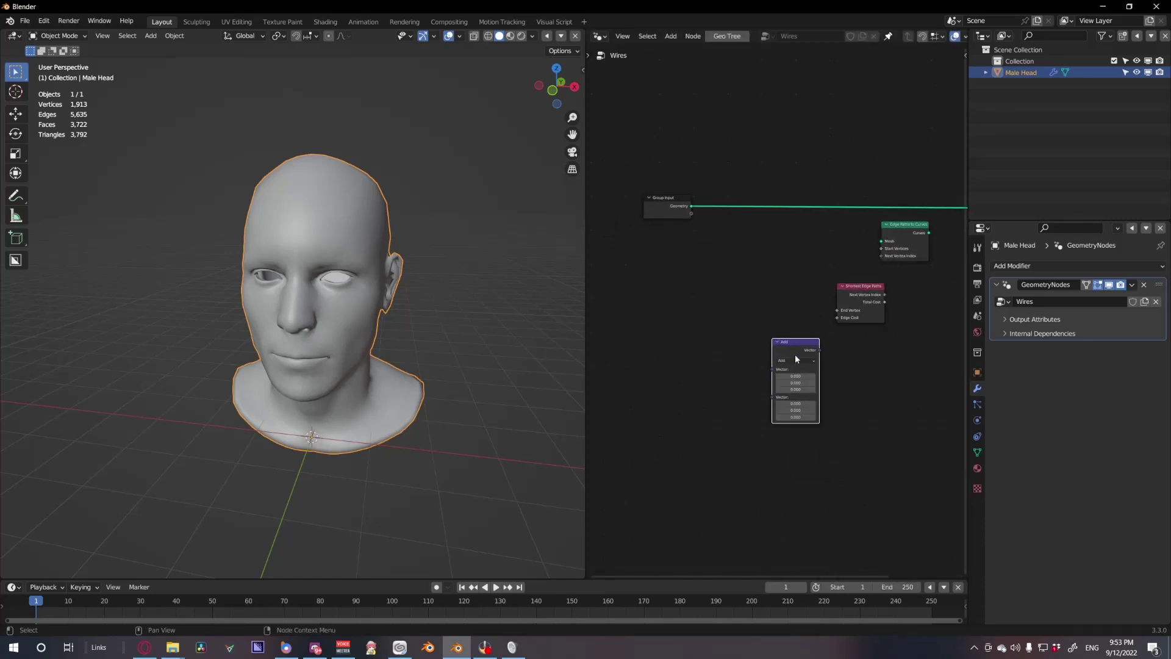
# Add a sphere empty to the scene and move it along the X axis to about -4 m beside the head
pyautogui.scroll(-3, 416, 360)
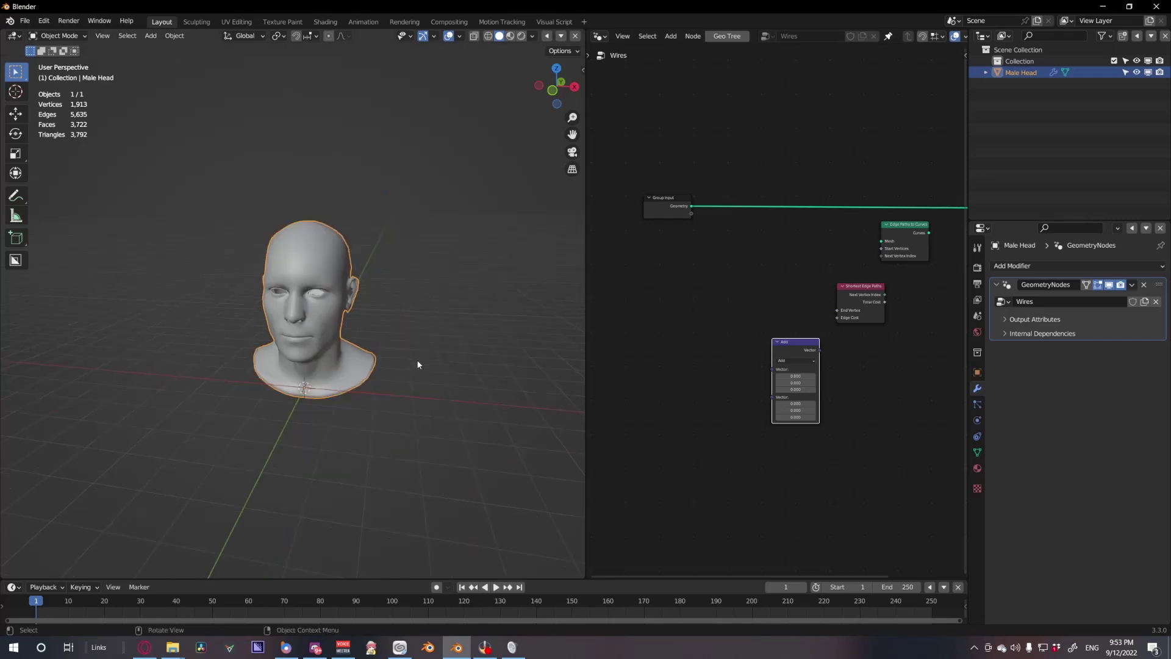
pyautogui.moveTo(416, 360)
pyautogui.mouseDown(button='middle')
pyautogui.moveTo(435, 360)
pyautogui.moveTo(426, 349)
pyautogui.mouseUp(button='middle')
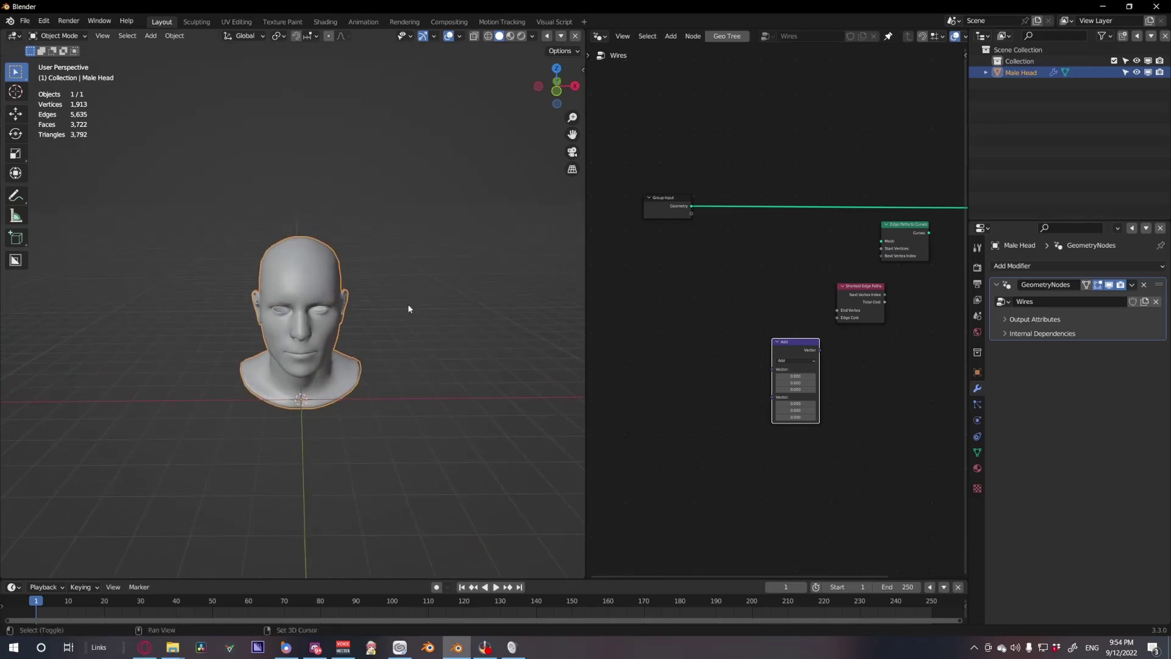
pyautogui.hotkey('shift', 'a')
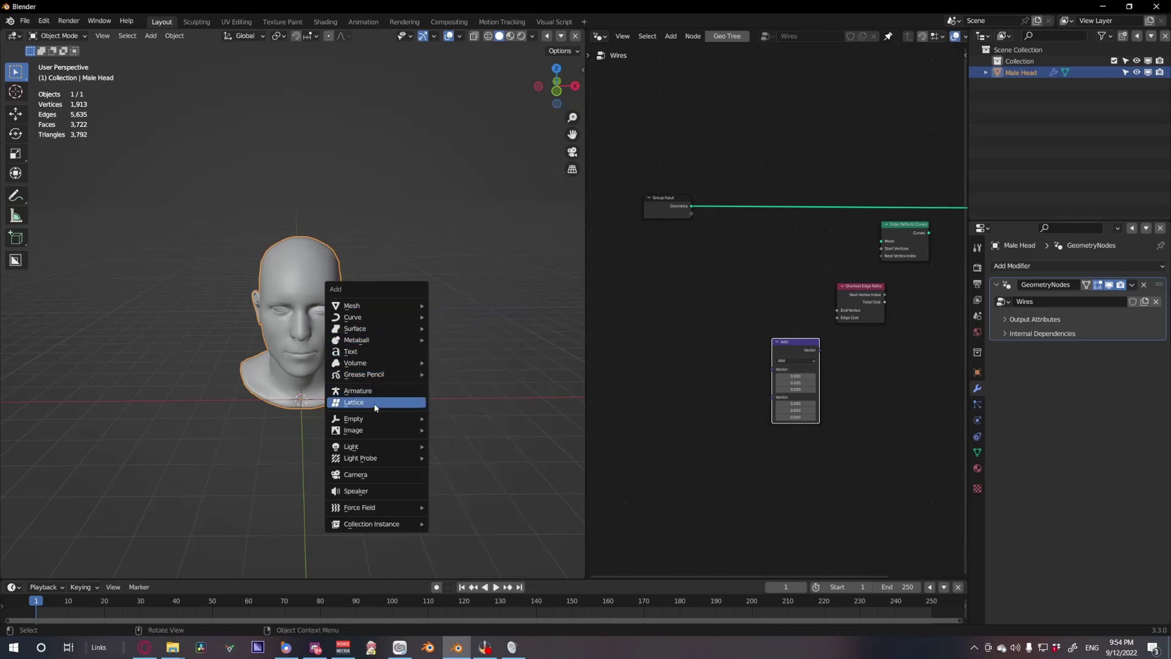
pyautogui.moveTo(380, 422)
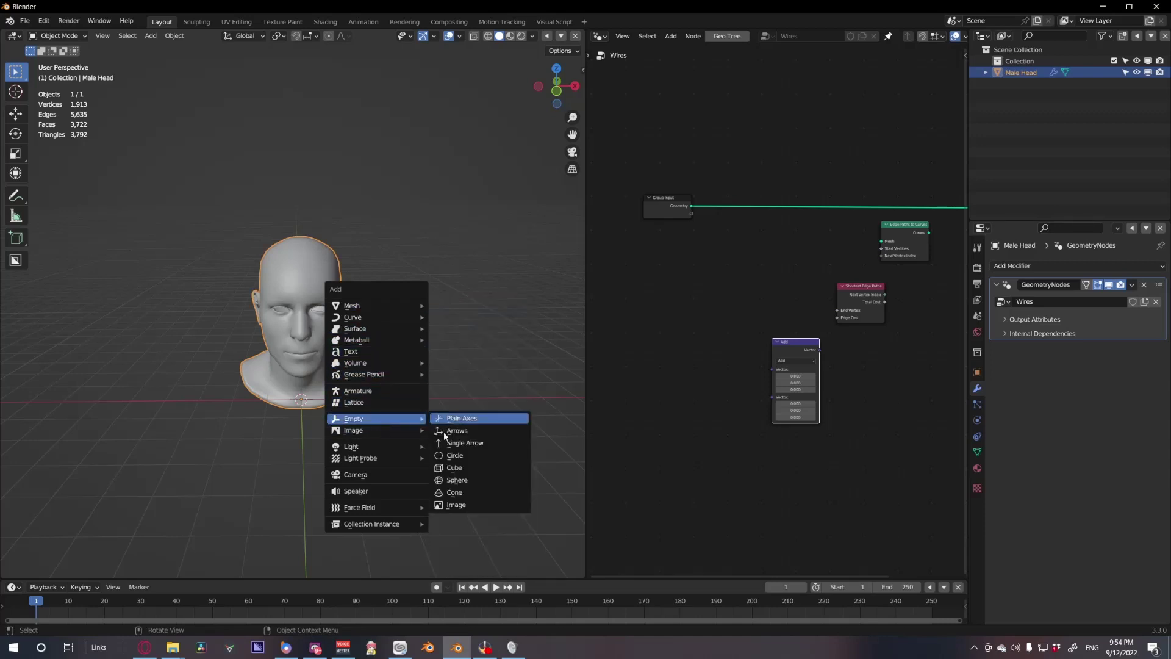
pyautogui.click(454, 476)
pyautogui.press('g')
pyautogui.press('x')
pyautogui.click(245, 416)
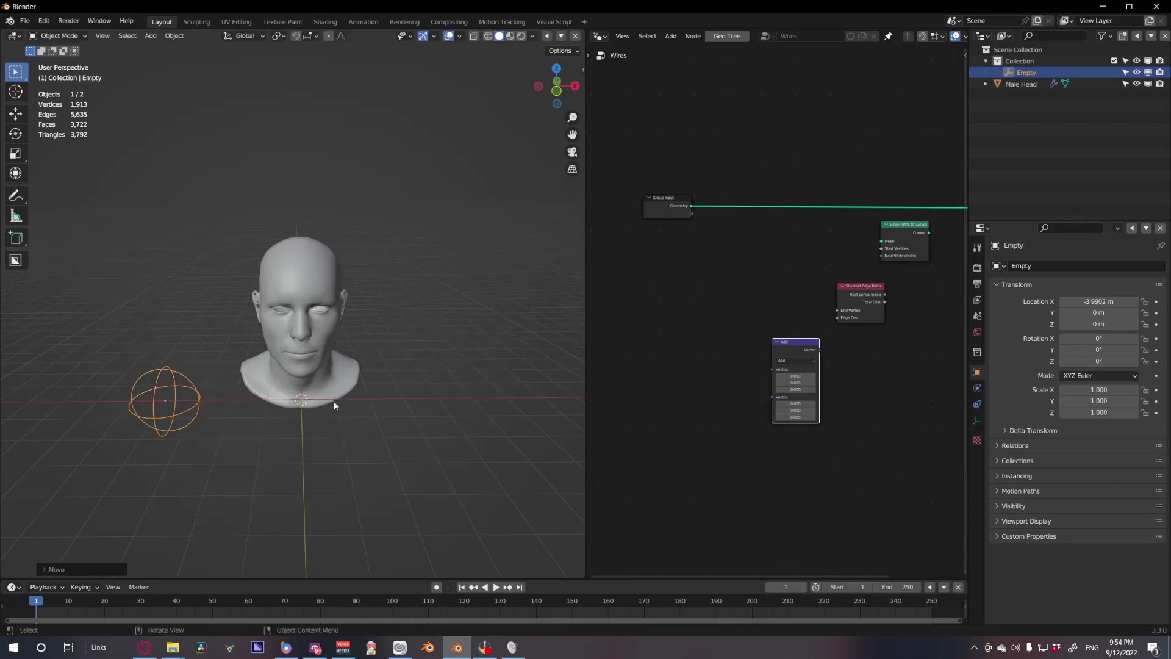
# Duplicate the sphere empty along the X axis to about 3.3 m on the opposite side of the head
pyautogui.hotkey('shift', 'd')
pyautogui.press('x')
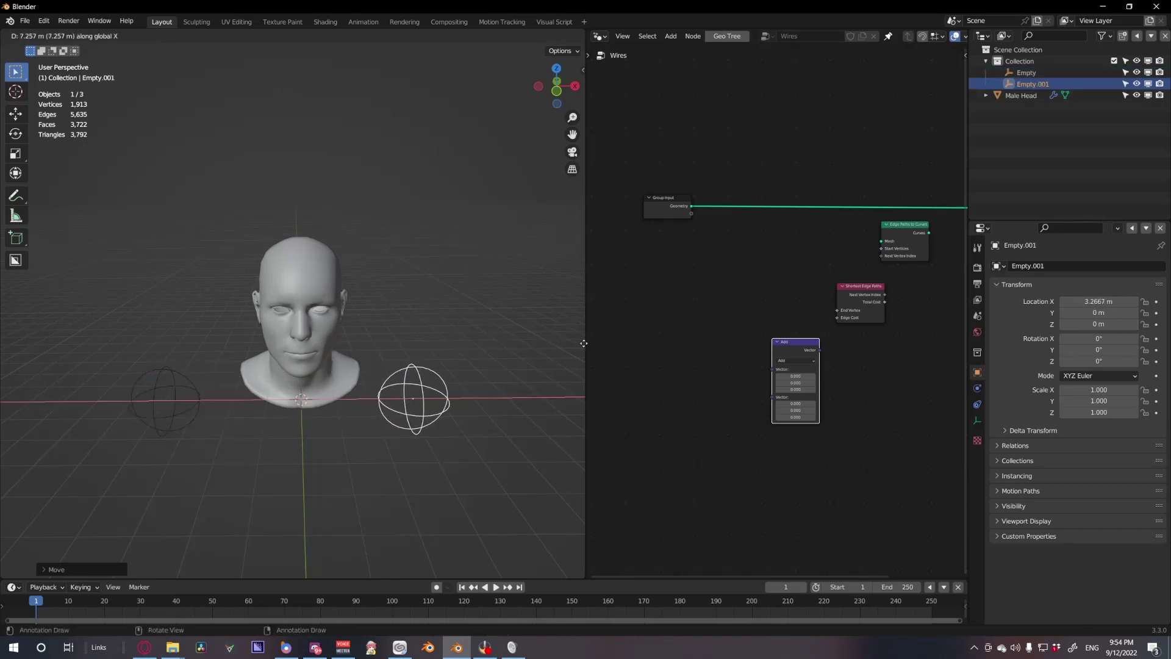
pyautogui.press('Return')
# Rename the original empty as Start and its duplicate as End
pyautogui.doubleClick(1026, 73)
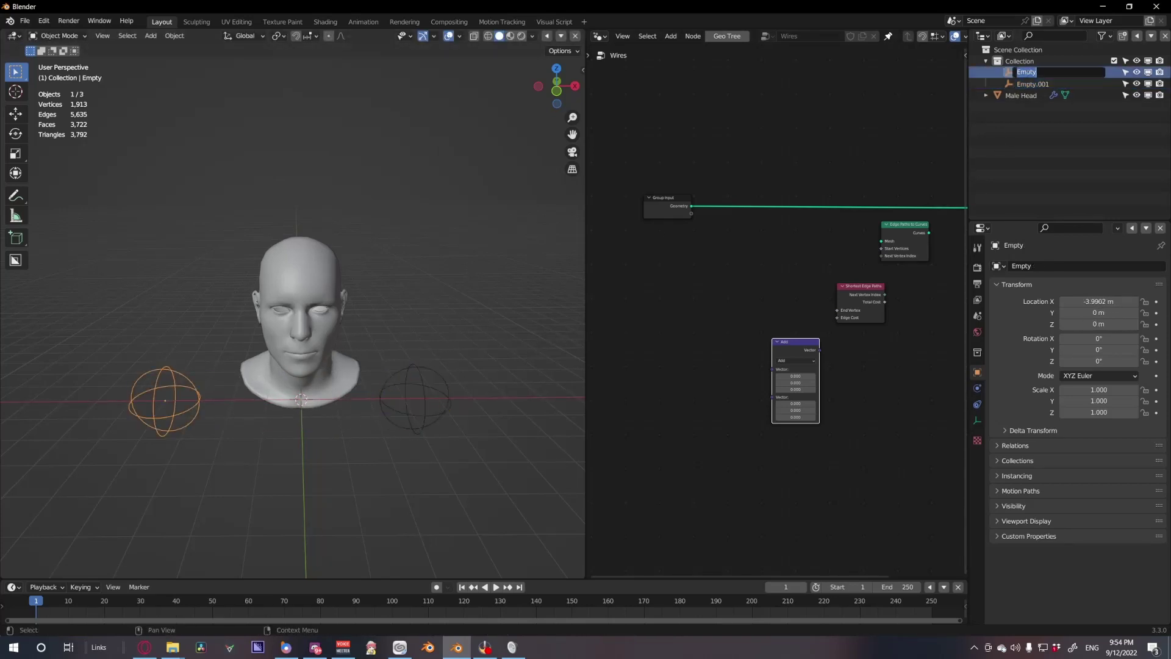
pyautogui.write('Start')
pyautogui.press('Return')
pyautogui.doubleClick(996, 72)
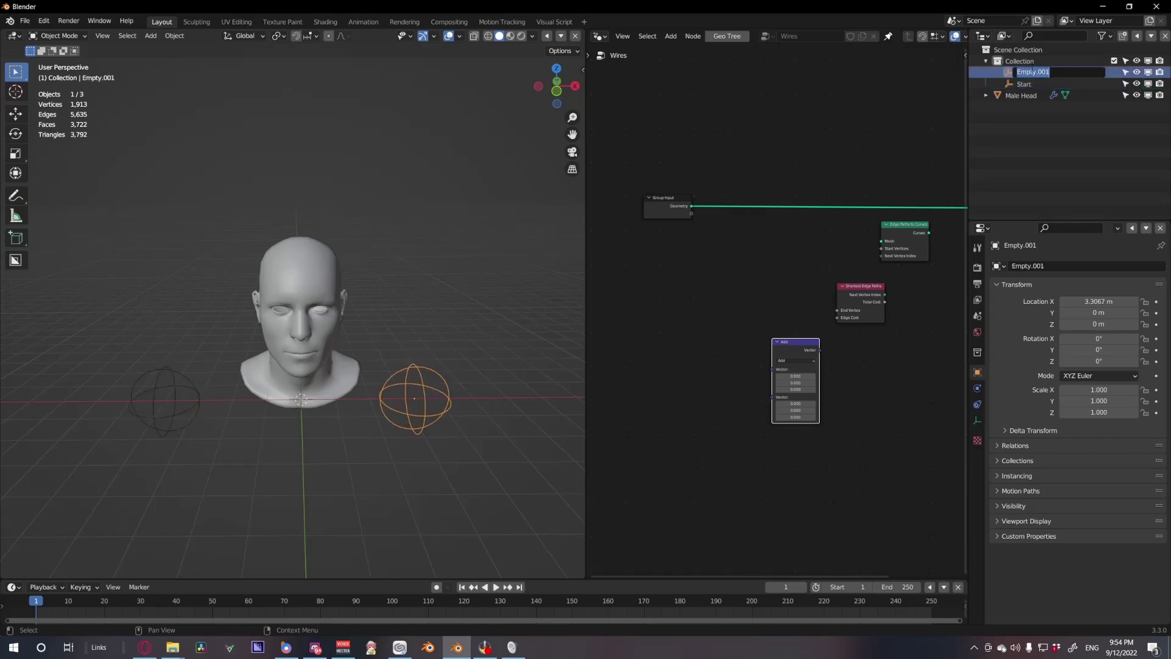
pyautogui.write('End')
pyautogui.press('Return')
# Bring the Start and End empties into the node tree as stacked Object Info nodes and place the Vector Math node beside them
pyautogui.moveTo(1026, 74); pyautogui.dragTo(689, 404)
pyautogui.moveTo(692, 356); pyautogui.dragTo(663, 551)
pyautogui.moveTo(683, 415); pyautogui.dragTo(667, 324)
pyautogui.moveTo(671, 510); pyautogui.dragTo(675, 420)
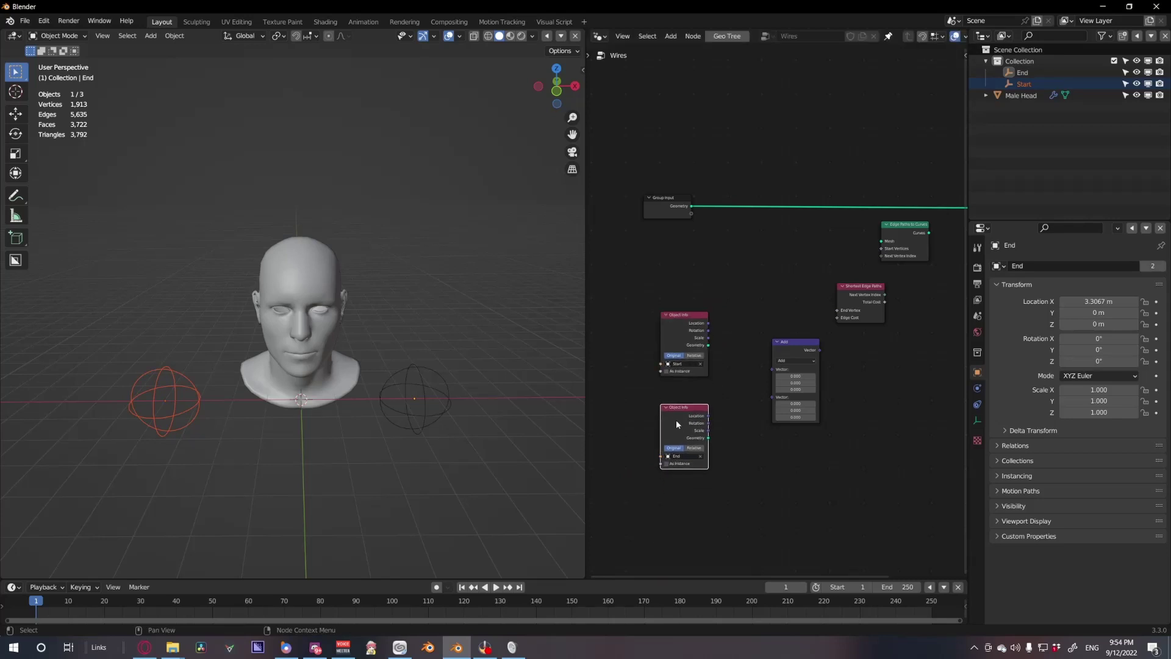
pyautogui.scroll(1, 676, 420)
pyautogui.moveTo(800, 353); pyautogui.dragTo(767, 309)
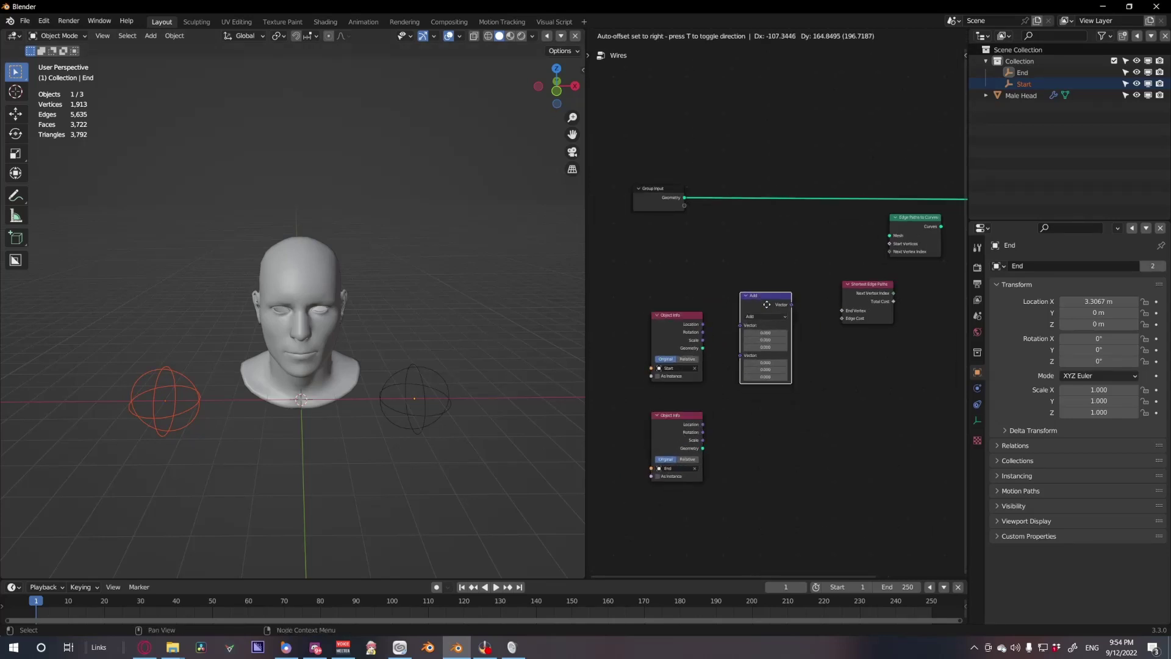
# Insert the Edge Paths to Curves node into the geometry link between Group Input and Group Output
pyautogui.moveTo(863, 309); pyautogui.dragTo(857, 312, button='middle')
pyautogui.scroll(1, 857, 312)
pyautogui.moveTo(895, 232); pyautogui.dragTo(895, 177)
pyautogui.scroll(1, 842, 297)
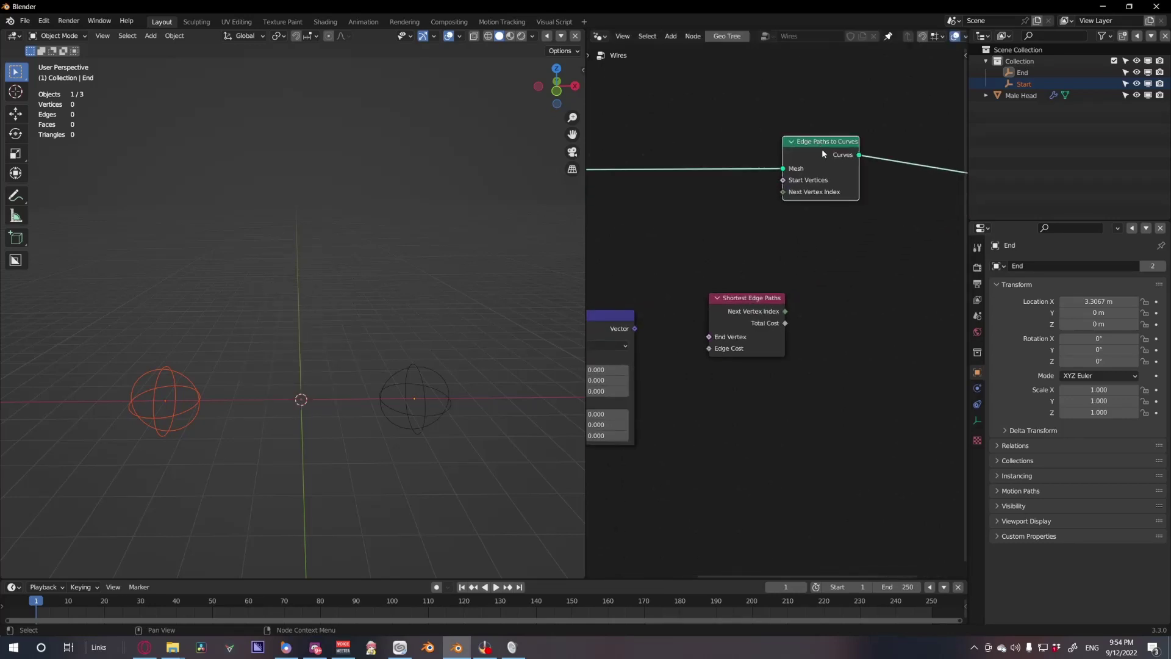
pyautogui.moveTo(822, 154); pyautogui.dragTo(834, 161)
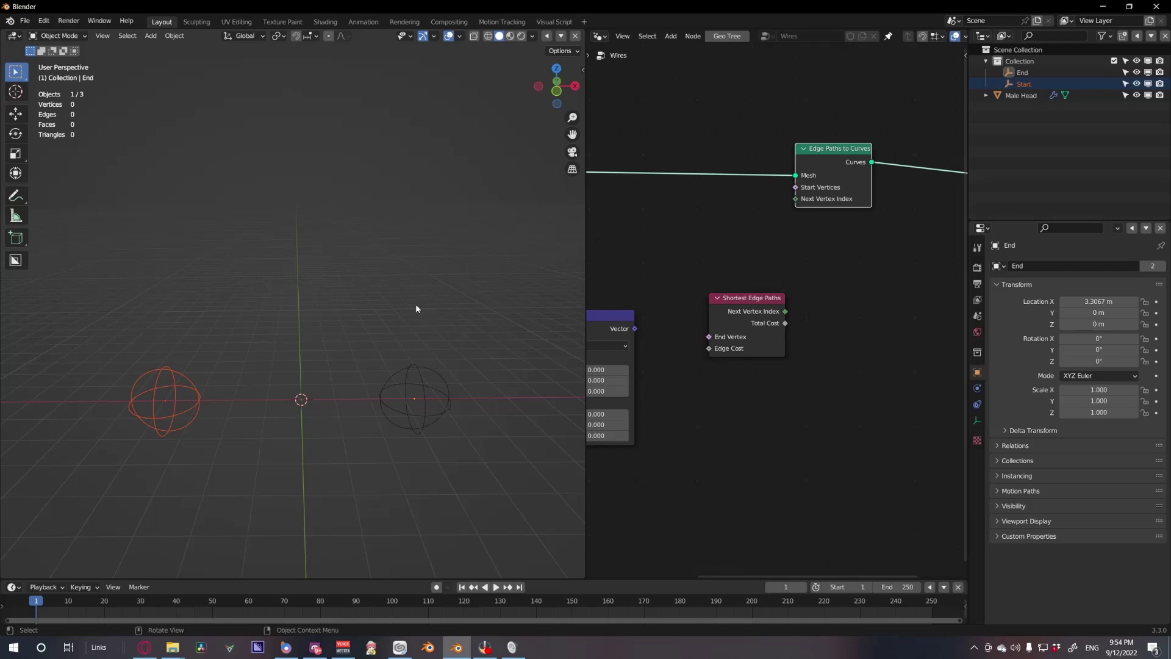
# Spread the Start and End Object Info nodes apart, one above the other, clear of the Vector Math node
pyautogui.moveTo(780, 333); pyautogui.dragTo(838, 320, button='middle')
pyautogui.scroll(-6, 838, 321)
pyautogui.moveTo(709, 336); pyautogui.dragTo(741, 327, button='middle')
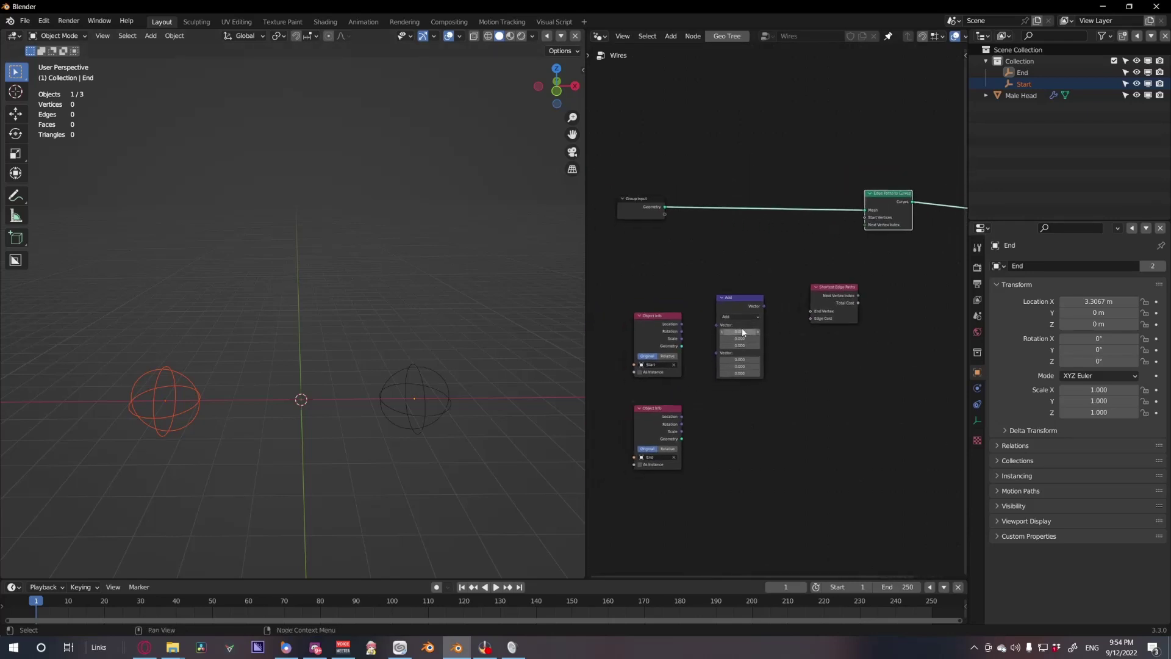
pyautogui.scroll(4, 741, 327)
pyautogui.moveTo(621, 356); pyautogui.dragTo(699, 302, button='middle')
pyautogui.scroll(2, 699, 301)
pyautogui.moveTo(699, 301); pyautogui.dragTo(652, 248)
pyautogui.moveTo(692, 440); pyautogui.dragTo(634, 461)
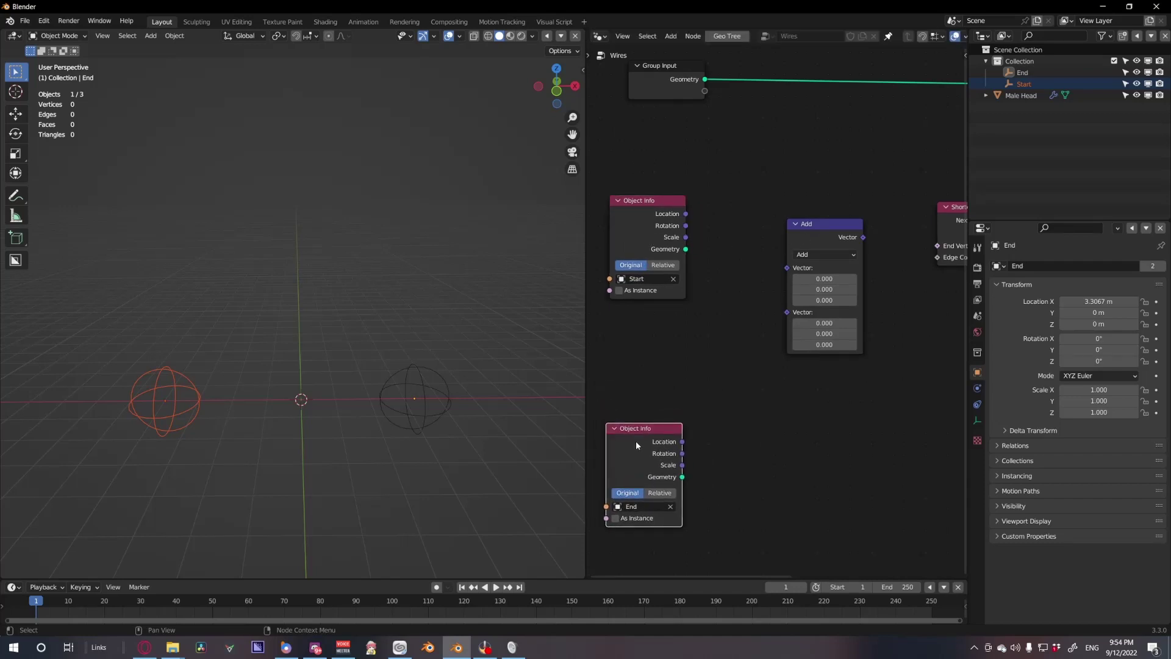
# Set the Vector Math node's operation to Distance and align it with the Start Object Info node
pyautogui.click(826, 255)
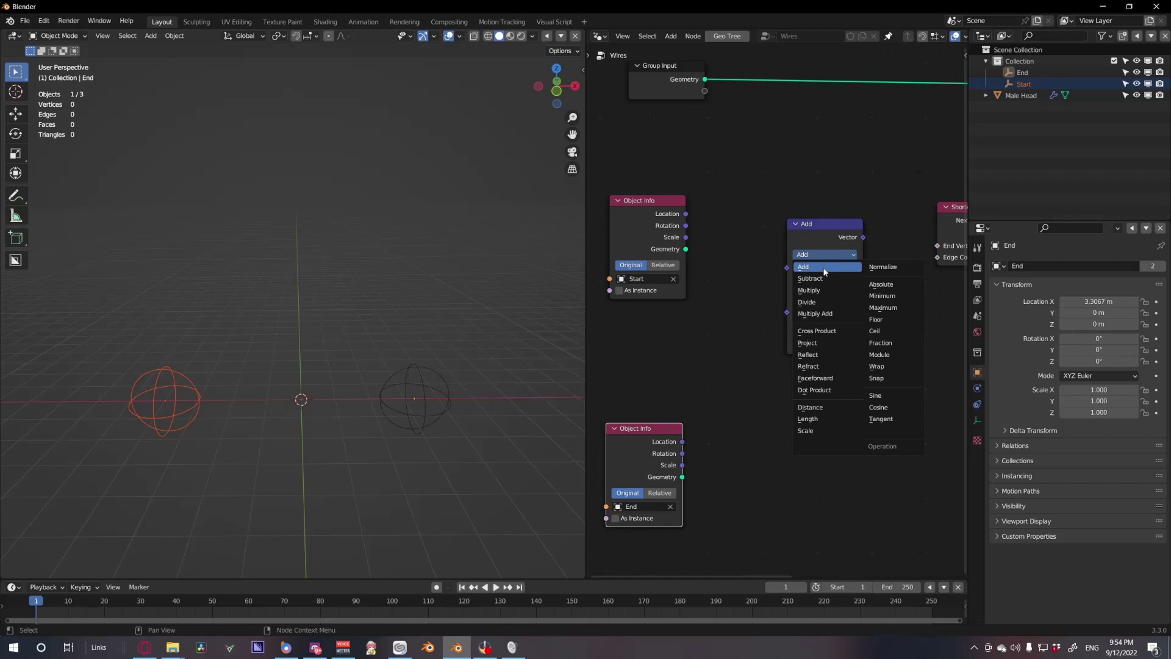
pyautogui.click(817, 412)
pyautogui.moveTo(811, 243); pyautogui.dragTo(811, 193)
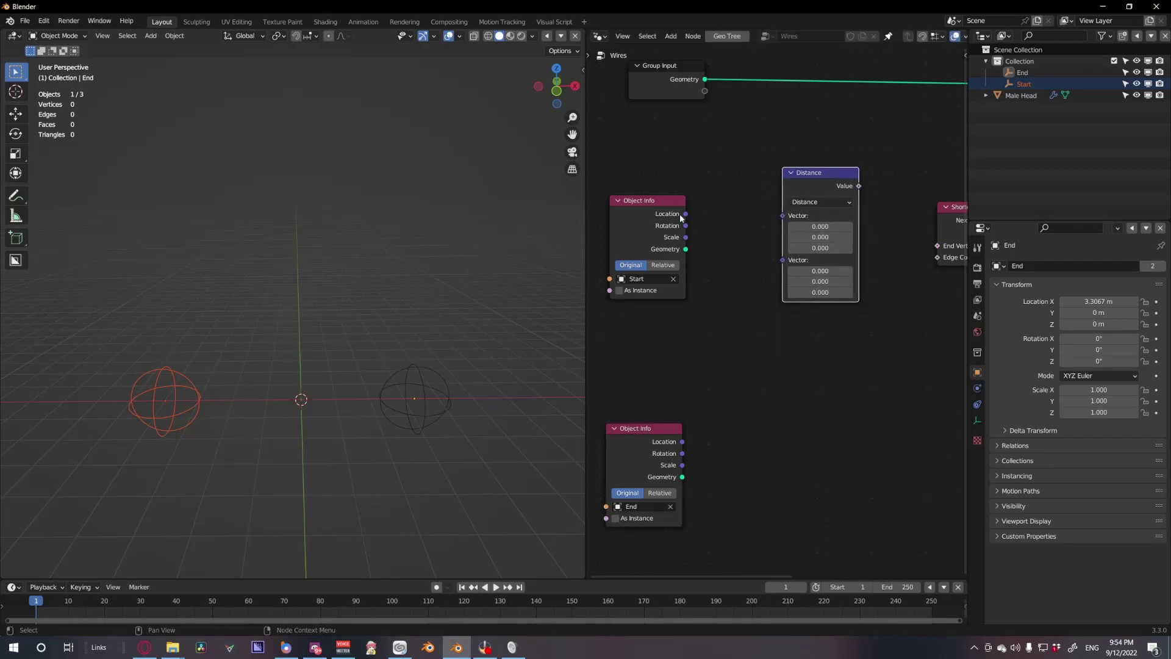
# Add a Position node below the Start Object Info node and link Start's Location and the Position to the Distance node's two vectors
pyautogui.hotkey('shift', 'a')
pyautogui.moveTo(684, 293)
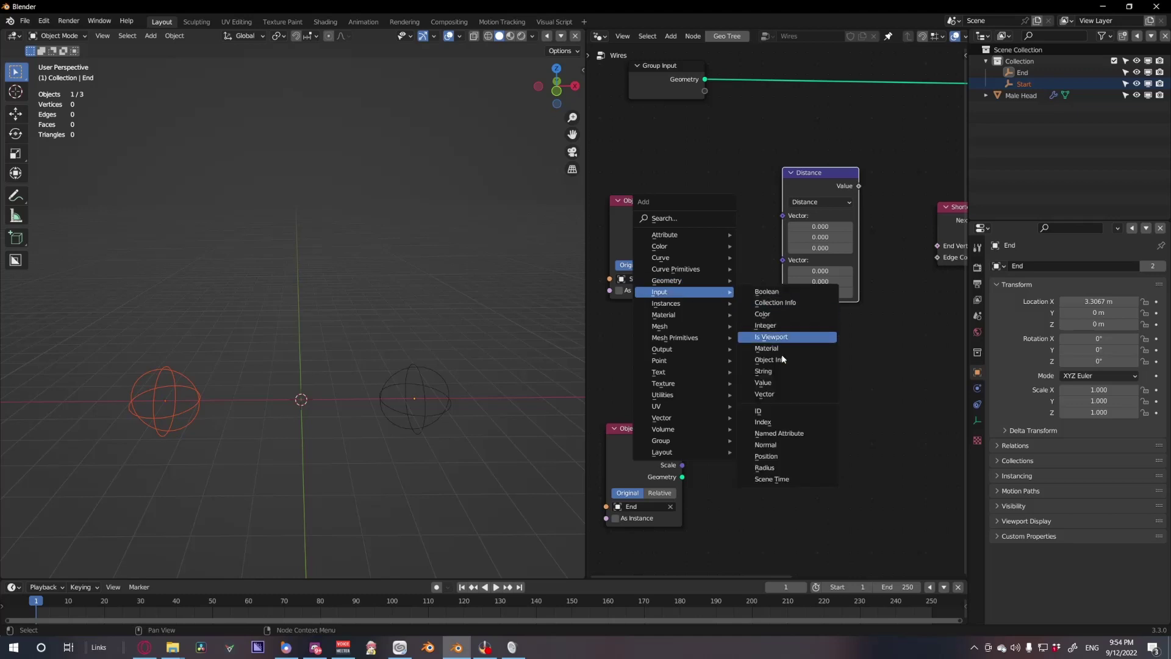
pyautogui.click(766, 456)
pyautogui.click(610, 312)
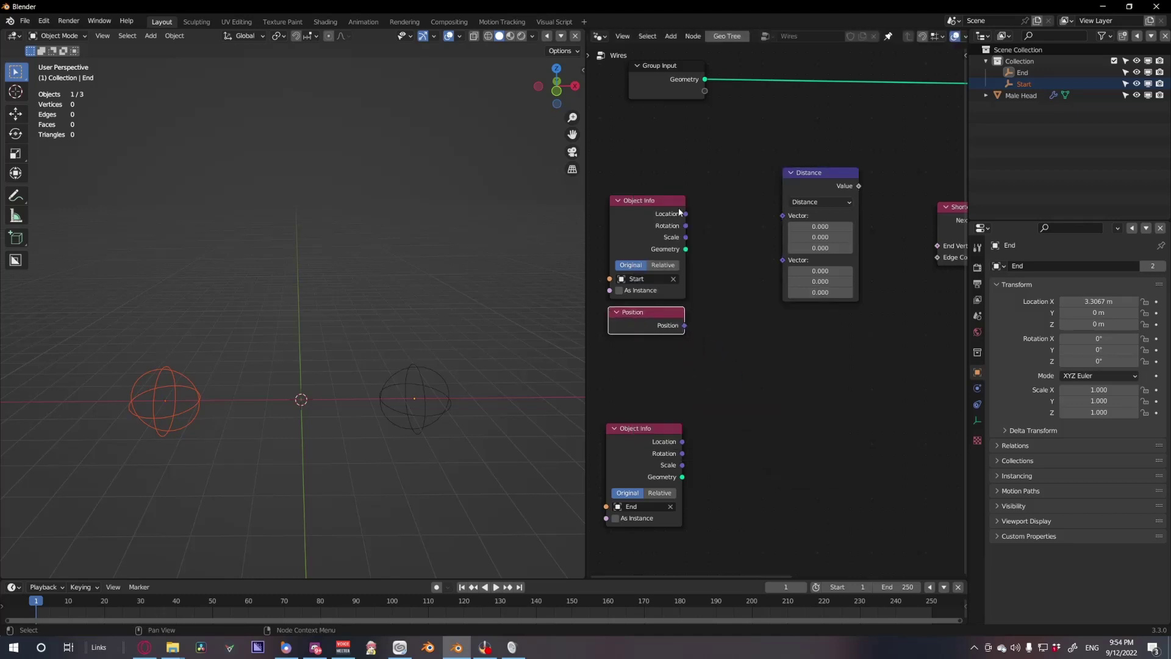
pyautogui.moveTo(685, 214); pyautogui.dragTo(695, 143)
pyautogui.moveTo(766, 202); pyautogui.dragTo(782, 215)
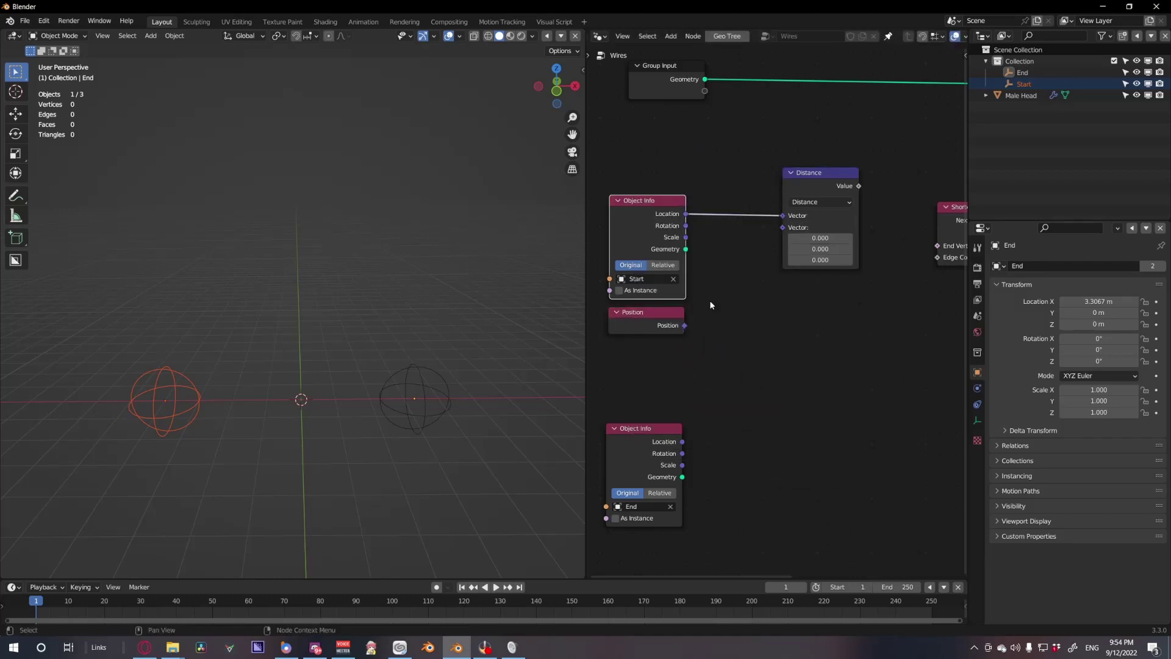
pyautogui.moveTo(684, 325); pyautogui.dragTo(782, 227)
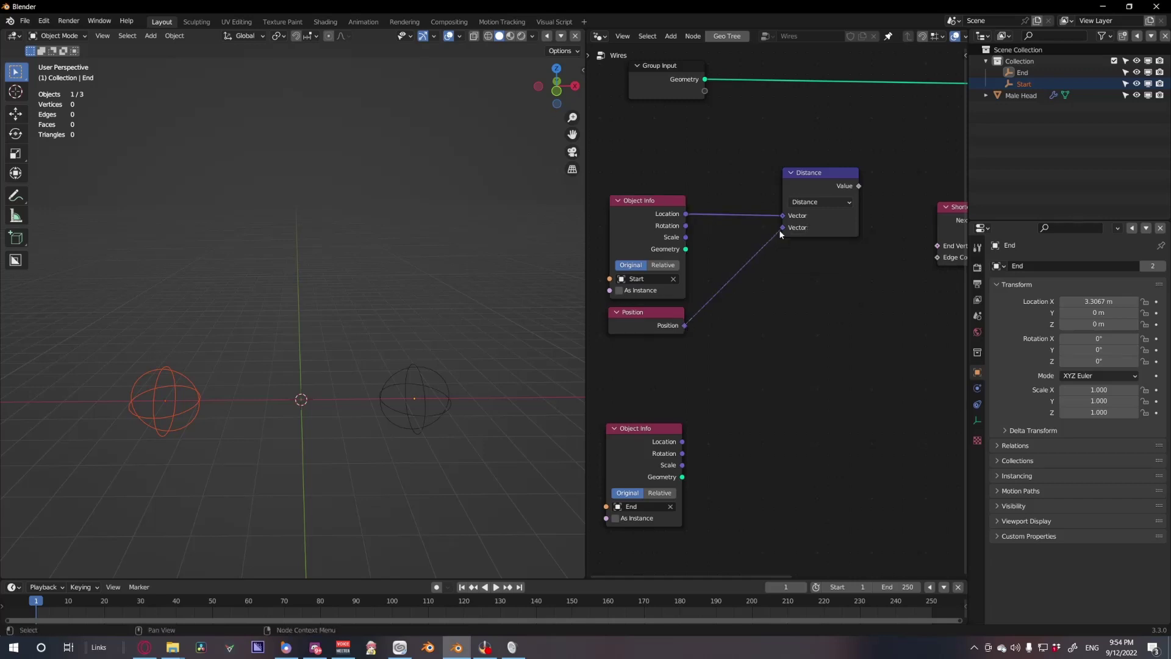
# Duplicate the linked Distance and Position nodes beside the End Object Info node and connect End's Location to the new Distance node
pyautogui.click(817, 177)
pyautogui.keyDown('shift'); pyautogui.click(667, 319); pyautogui.keyUp('shift')
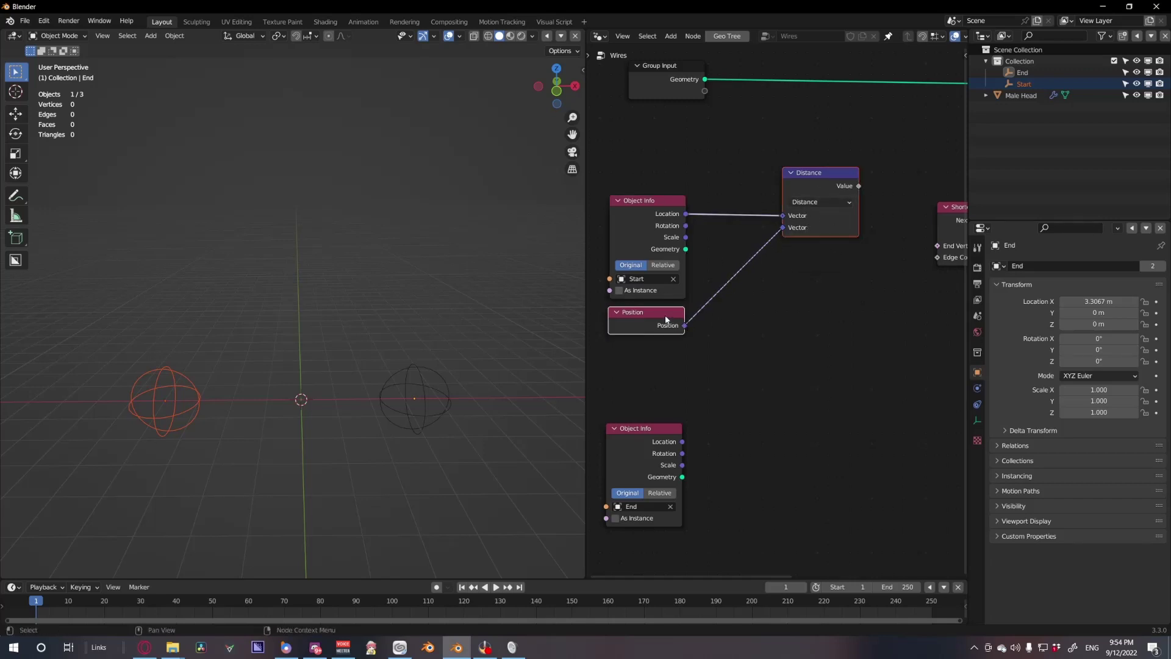
pyautogui.hotkey('shift', 'd')
pyautogui.click(735, 496)
pyautogui.moveTo(682, 442); pyautogui.dragTo(761, 487)
pyautogui.moveTo(791, 447); pyautogui.dragTo(764, 434)
pyautogui.moveTo(687, 516); pyautogui.dragTo(697, 434, button='middle')
pyautogui.moveTo(665, 504); pyautogui.dragTo(684, 473)
# Reposition the Shortest Edge Paths node and the upper Distance node to leave room between them
pyautogui.moveTo(875, 314); pyautogui.dragTo(790, 344, button='middle')
pyautogui.scroll(-1, 827, 235)
pyautogui.moveTo(827, 227); pyautogui.dragTo(765, 296, button='middle')
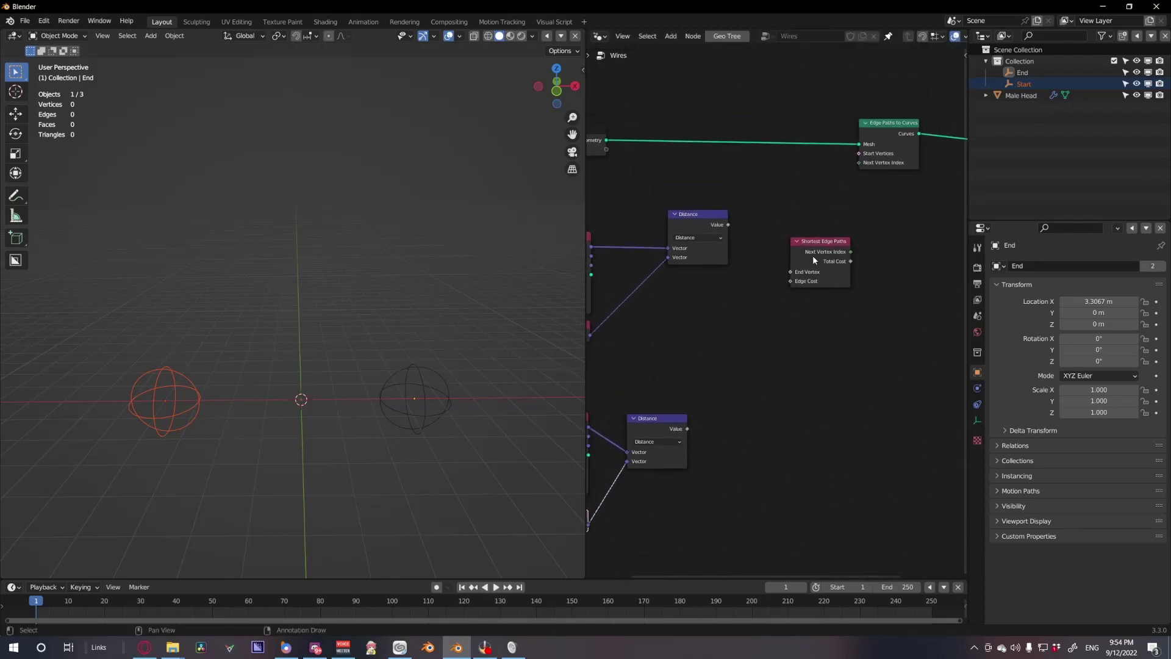
pyautogui.moveTo(812, 254); pyautogui.dragTo(831, 260)
pyautogui.moveTo(704, 224); pyautogui.dragTo(749, 185)
pyautogui.scroll(4, 699, 236)
pyautogui.scroll(1, 699, 236)
pyautogui.moveTo(690, 239); pyautogui.dragTo(705, 229)
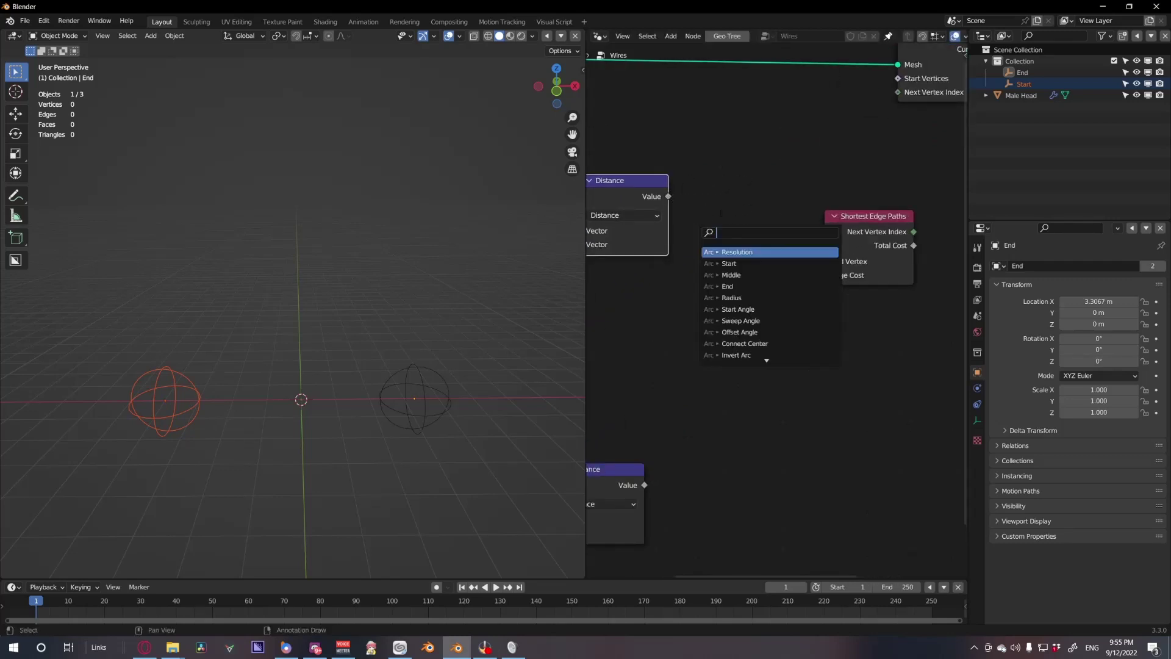
pyautogui.click(835, 217)
pyautogui.click(836, 219)
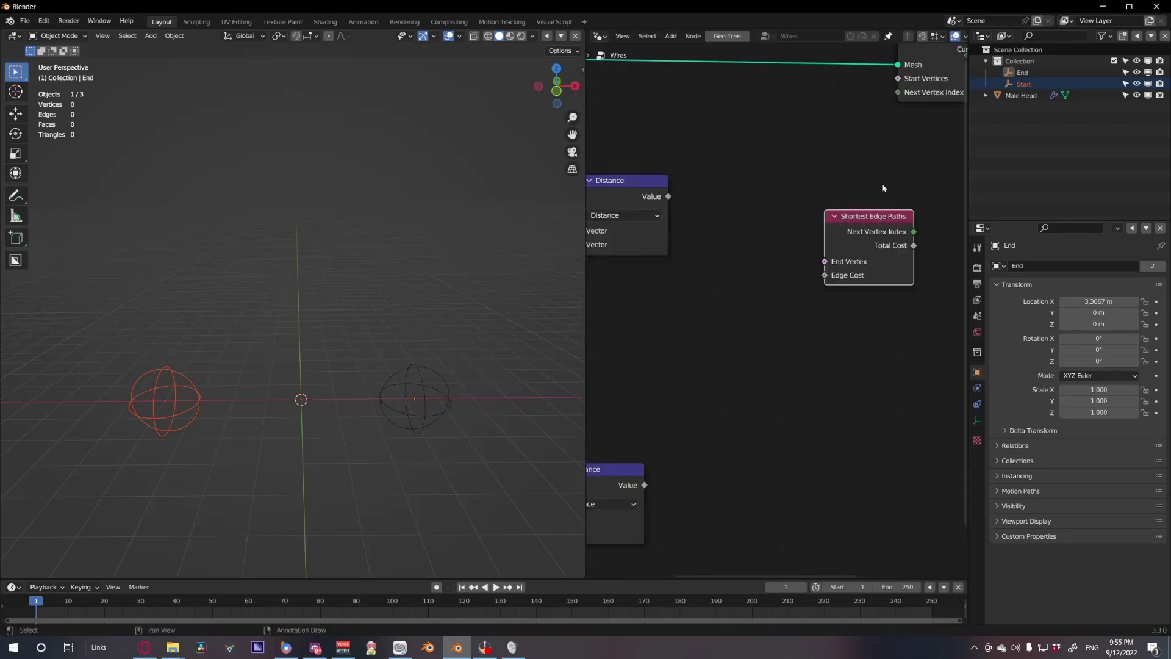
# Add a Compare node between the upper Distance node and Shortest Edge Paths and set its operation to Not Equal
pyautogui.moveTo(890, 168); pyautogui.dragTo(795, 195, button='middle')
pyautogui.moveTo(656, 332); pyautogui.dragTo(776, 289, button='middle')
pyautogui.scroll(-1, 775, 292)
pyautogui.hotkey('shift', 'a')
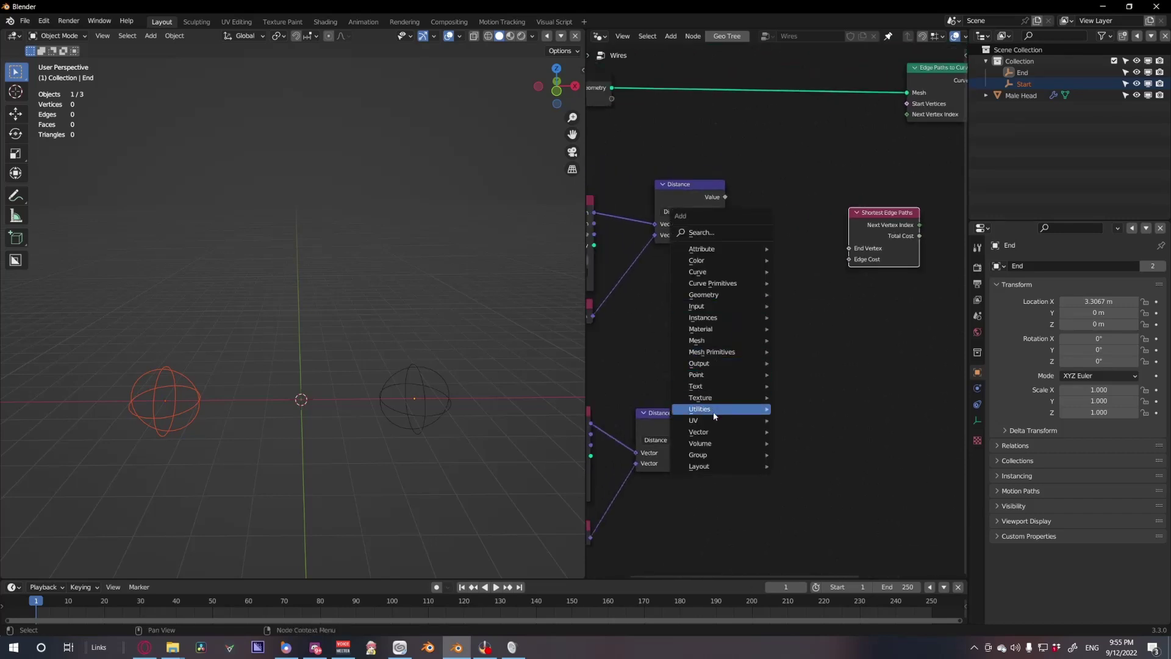
pyautogui.moveTo(750, 409)
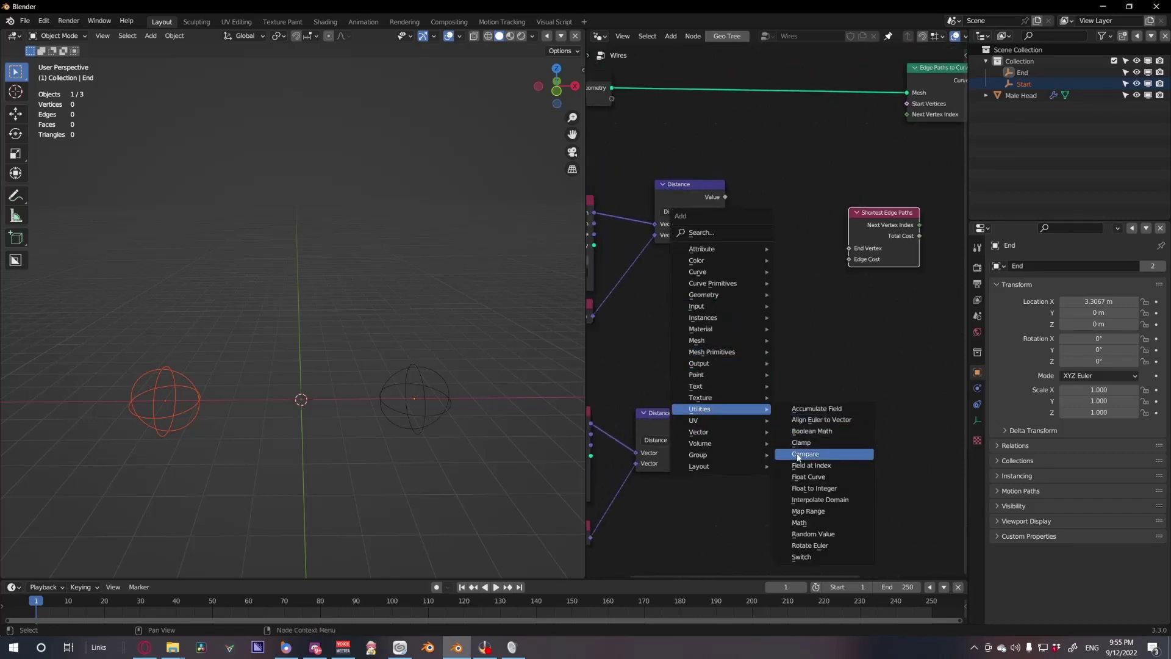
pyautogui.click(798, 458)
pyautogui.click(778, 207)
pyautogui.click(788, 217)
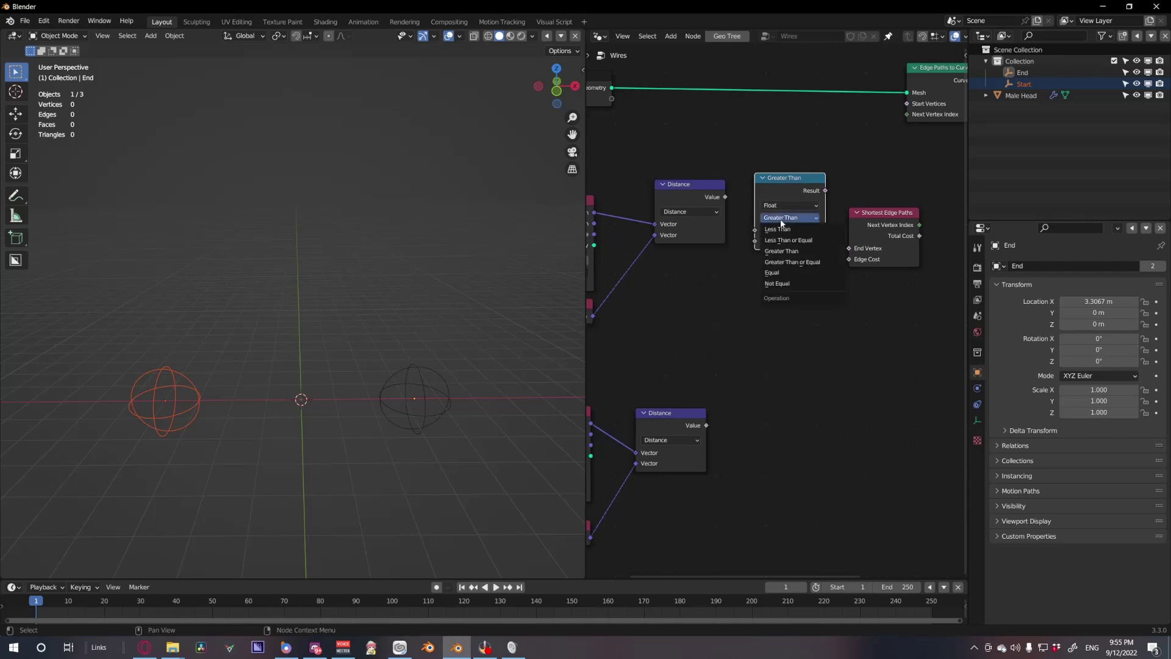
pyautogui.click(777, 283)
# Duplicate the Compare node beside the lower Distance node and set the copy's operation to Equal
pyautogui.hotkey('shift', 'd')
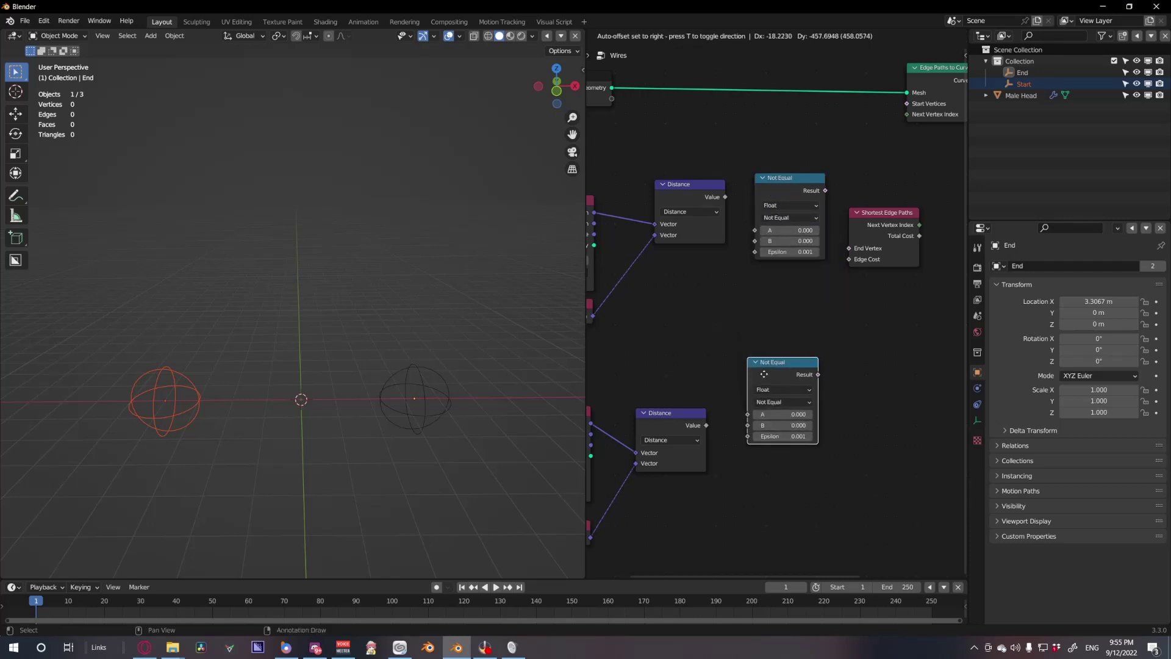
pyautogui.click(776, 416)
pyautogui.click(781, 420)
pyautogui.click(787, 478)
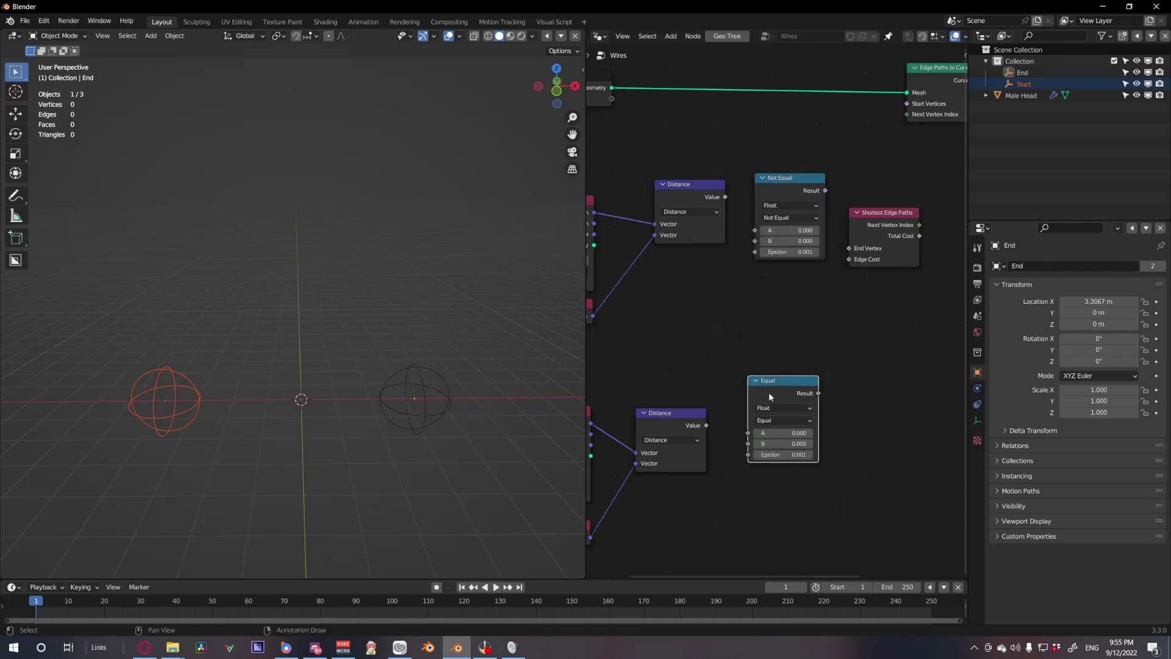
pyautogui.moveTo(768, 393); pyautogui.dragTo(772, 408)
# Switch both Compare nodes to Integer and link each Distance value to the A input of its Compare node
pyautogui.moveTo(707, 425); pyautogui.dragTo(747, 435)
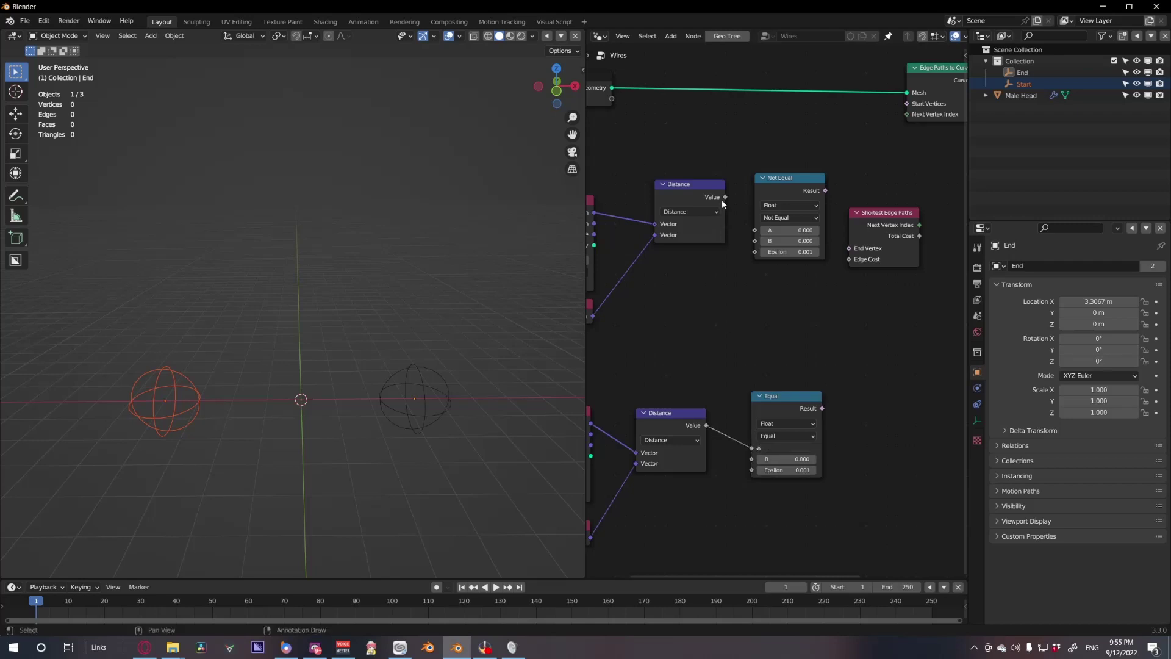
pyautogui.moveTo(724, 197); pyautogui.dragTo(755, 230)
pyautogui.click(789, 205)
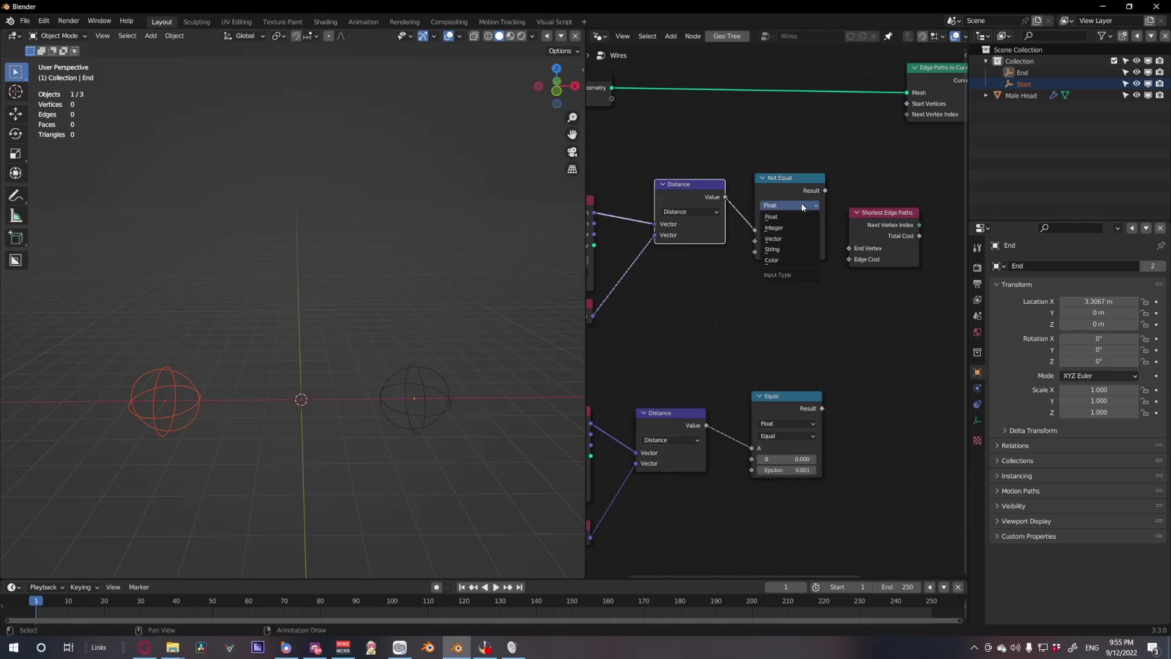
pyautogui.click(774, 228)
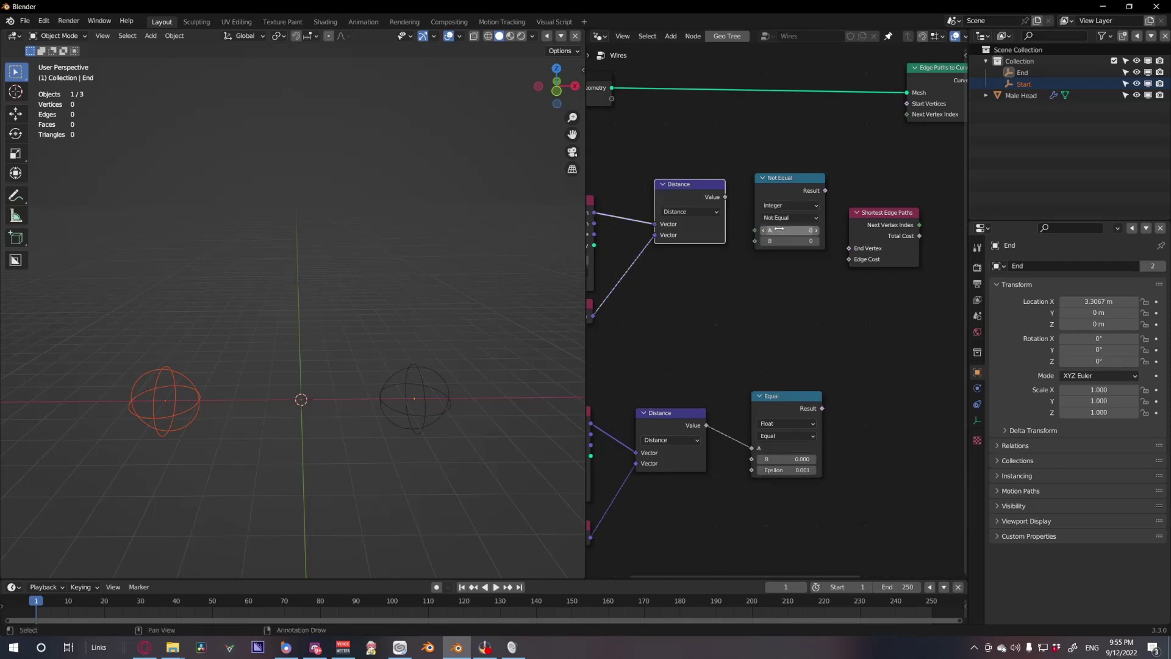
pyautogui.click(771, 446)
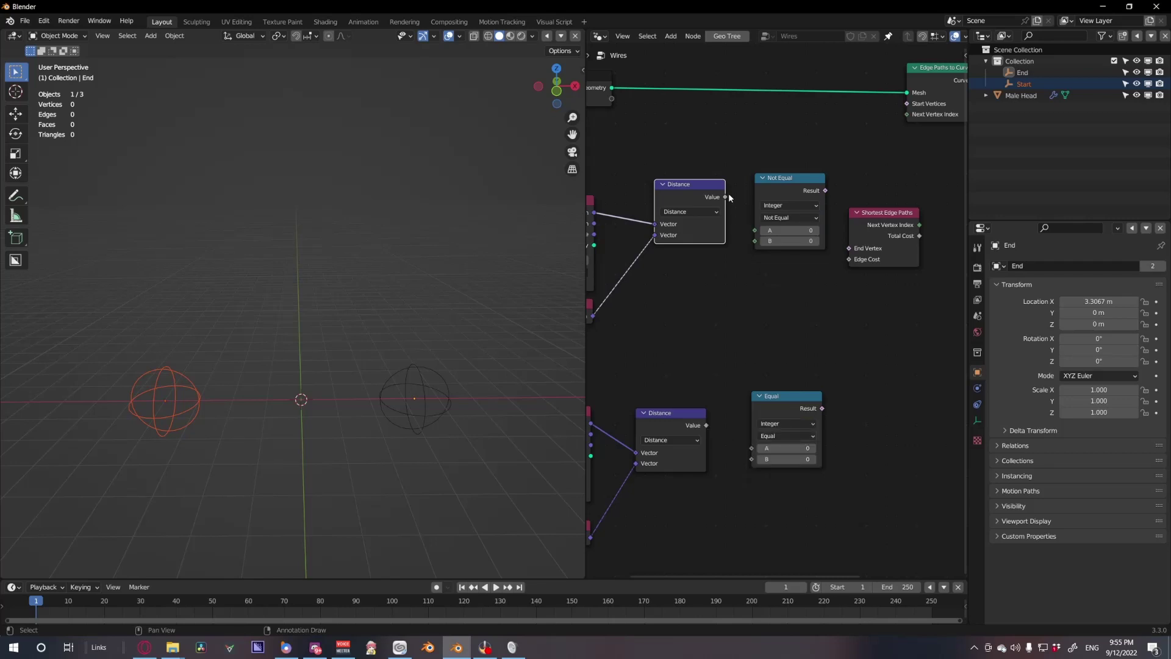
pyautogui.moveTo(730, 197); pyautogui.dragTo(755, 230)
pyautogui.moveTo(706, 427); pyautogui.dragTo(756, 448)
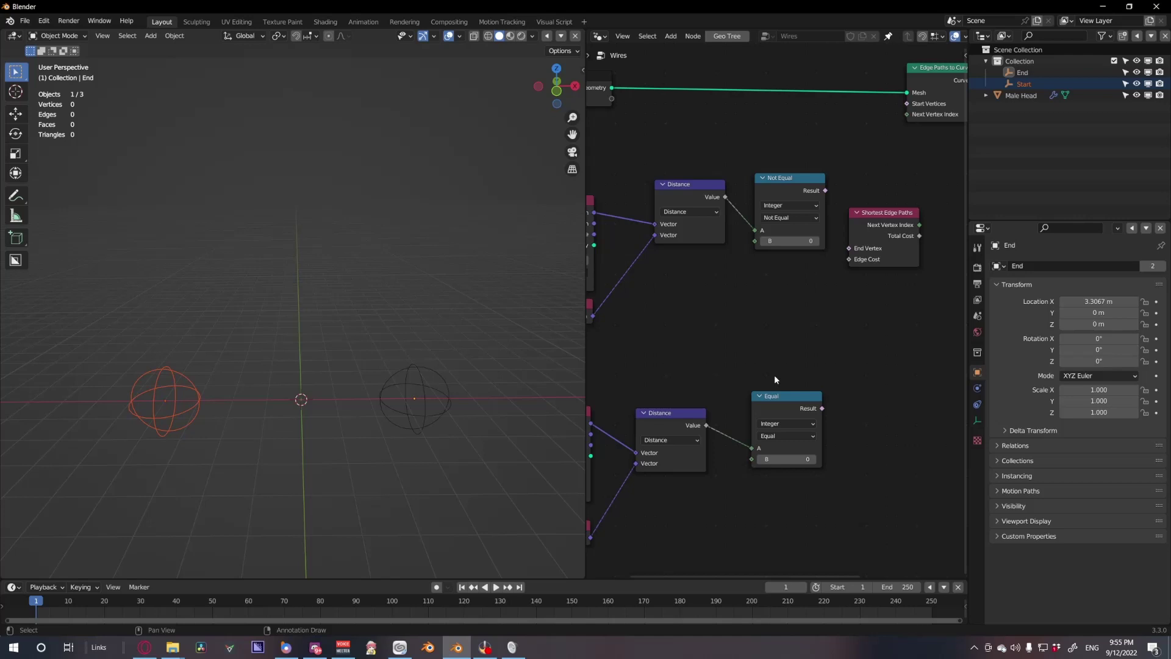
# Connect the Not Equal result to the Start Vertices input of Edge Paths to Curves
pyautogui.scroll(1, 804, 344)
pyautogui.moveTo(815, 353); pyautogui.dragTo(736, 363, button='middle')
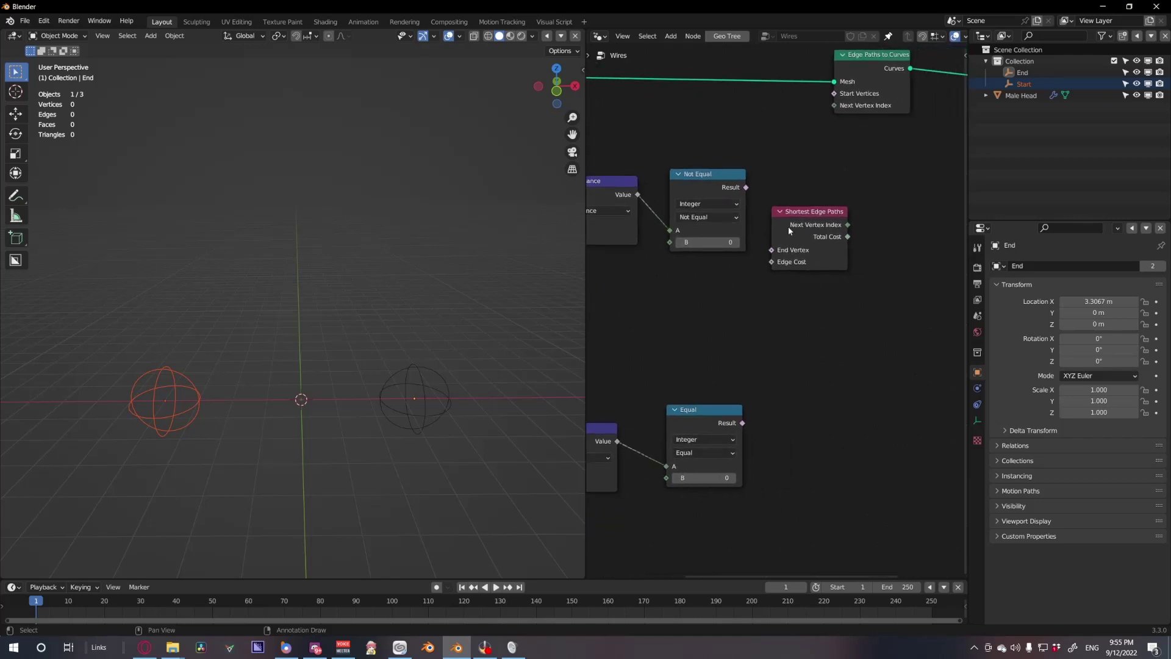
pyautogui.click(788, 224)
pyautogui.moveTo(731, 208); pyautogui.dragTo(730, 144)
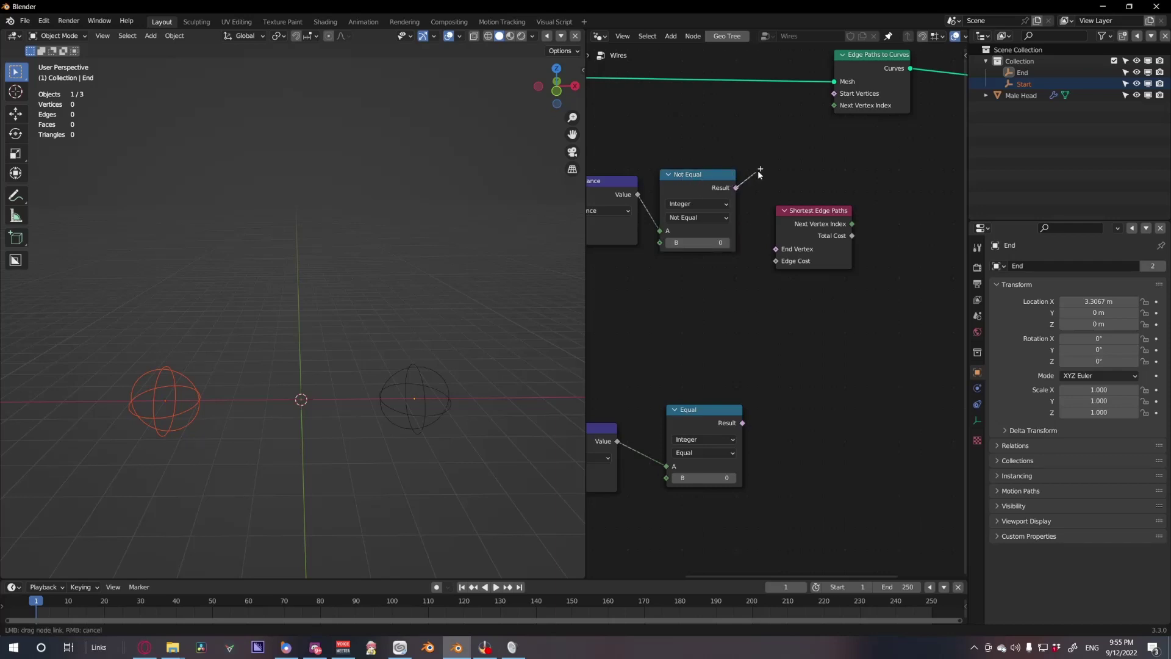
pyautogui.moveTo(835, 98); pyautogui.dragTo(834, 96)
# Connect the Equal result to Shortest Edge Paths' End Vertex and link its Next Vertex Index to Edge Paths to Curves
pyautogui.moveTo(687, 262); pyautogui.dragTo(796, 250, button='middle')
pyautogui.moveTo(845, 417); pyautogui.dragTo(792, 416, button='middle')
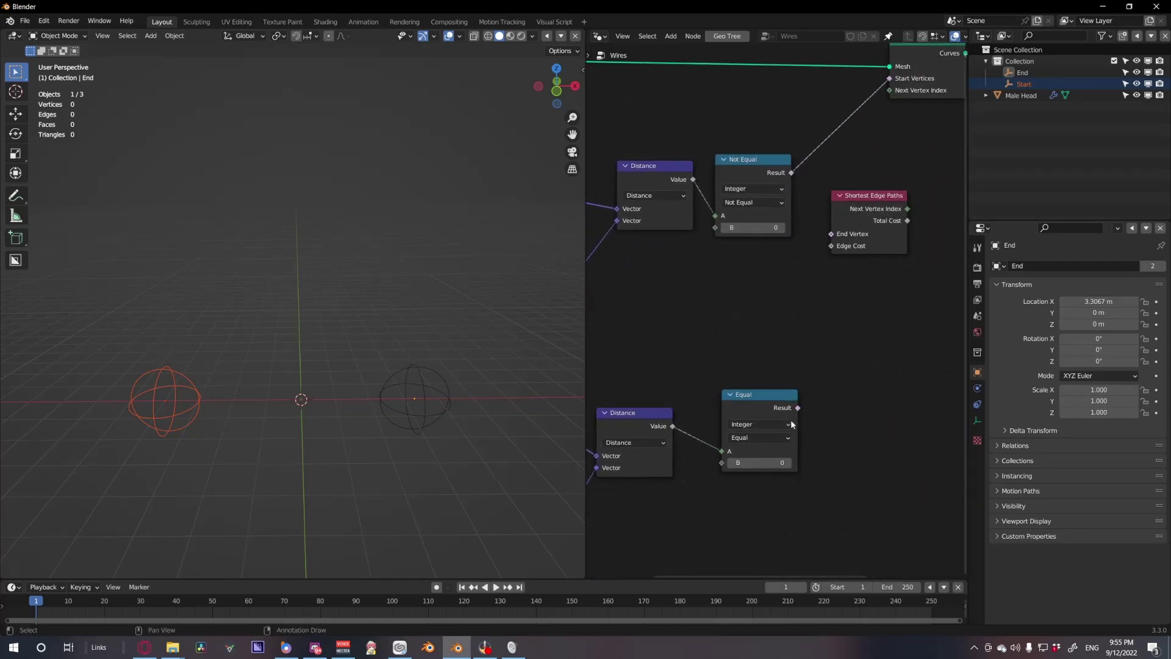
pyautogui.moveTo(791, 420); pyautogui.dragTo(803, 292)
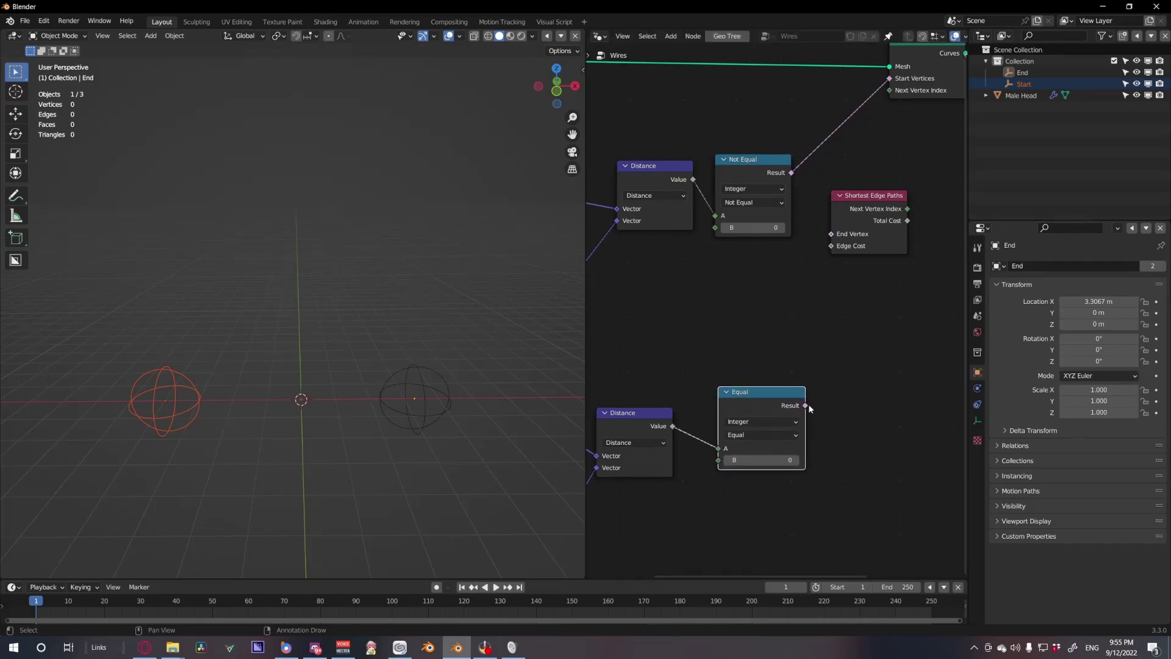
pyautogui.moveTo(806, 405); pyautogui.dragTo(823, 319)
pyautogui.moveTo(834, 242); pyautogui.dragTo(833, 240)
pyautogui.moveTo(873, 255); pyautogui.dragTo(712, 346, button='middle')
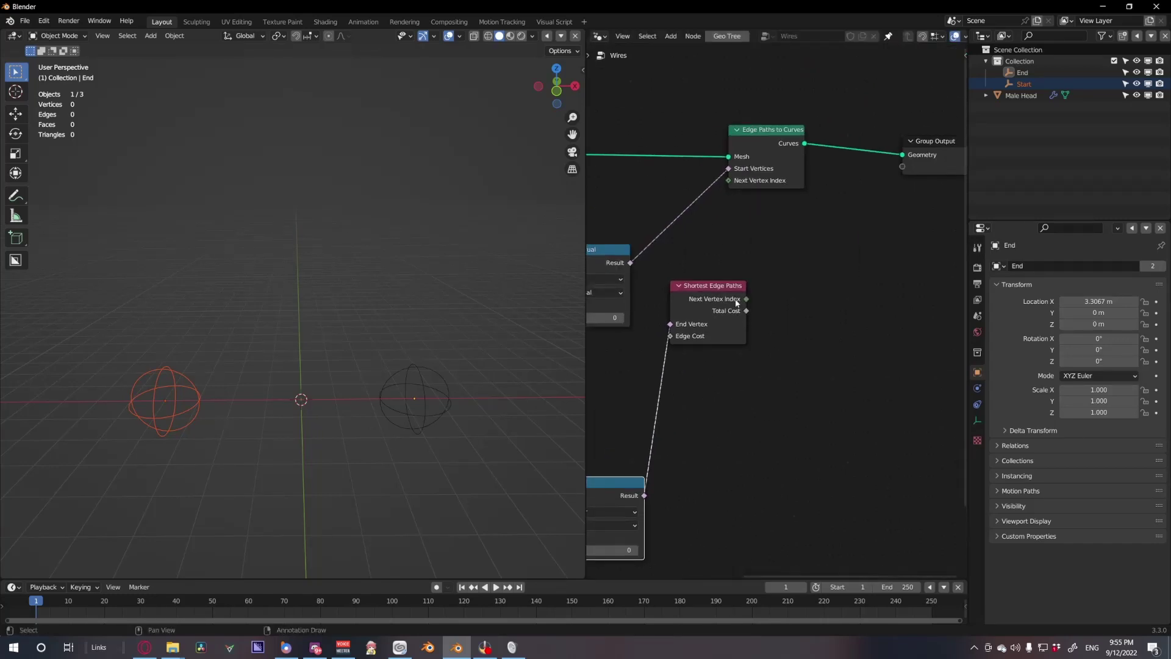
pyautogui.moveTo(741, 300); pyautogui.dragTo(729, 182)
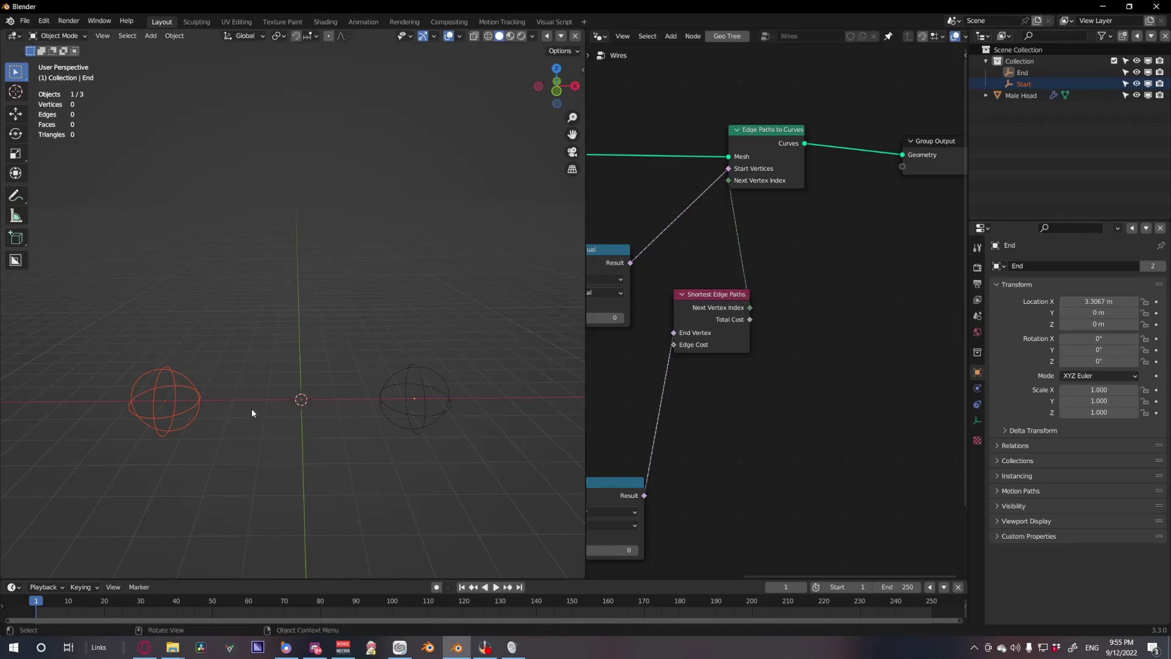
pyautogui.press('g')
pyautogui.press('x')
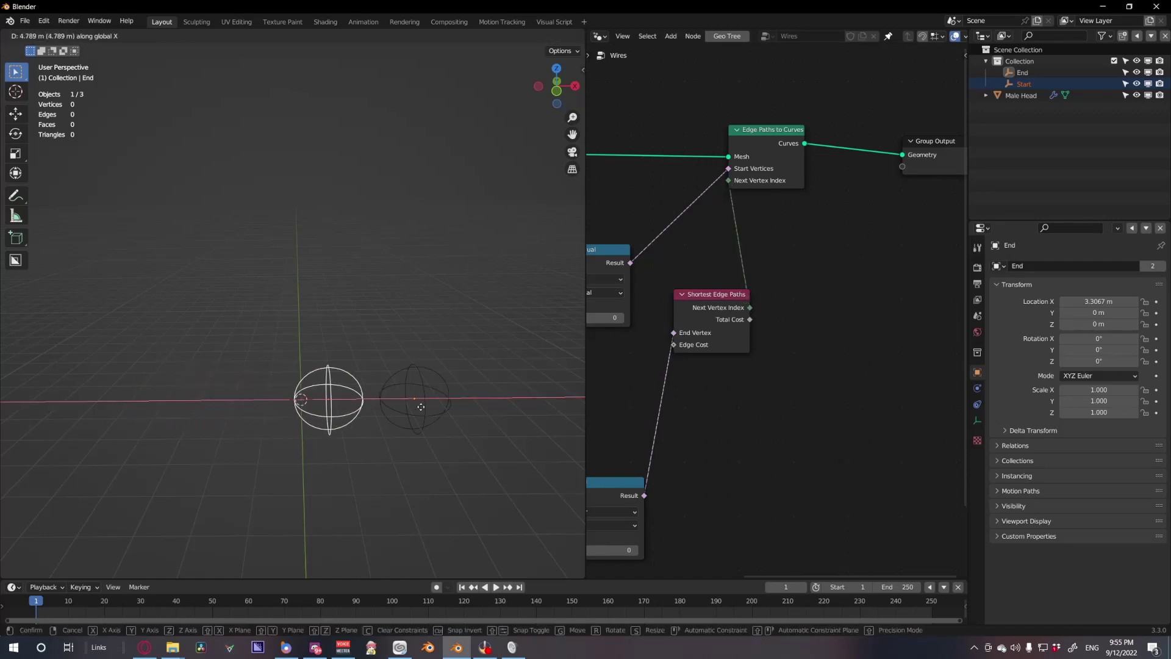
pyautogui.rightClick(340, 421)
pyautogui.moveTo(731, 414); pyautogui.dragTo(950, 316, button='middle')
pyautogui.scroll(-4, 949, 317)
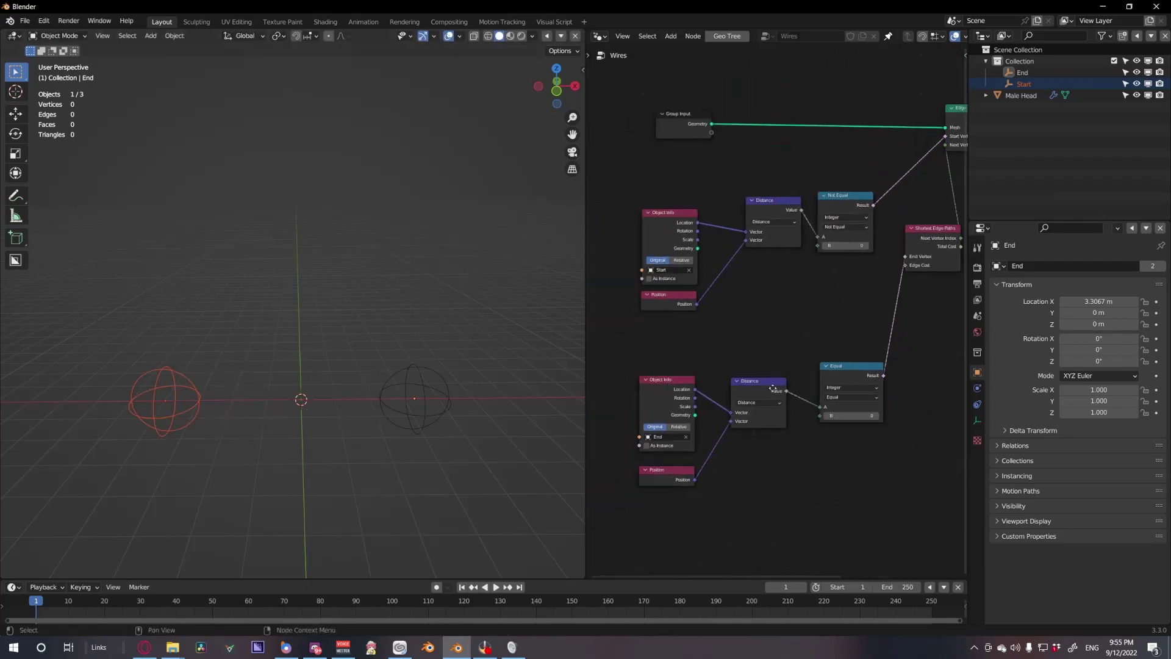
pyautogui.scroll(3, 818, 374)
pyautogui.moveTo(737, 385)
pyautogui.mouseDown(button='middle')
pyautogui.moveTo(819, 374)
pyautogui.moveTo(742, 406)
pyautogui.mouseUp(button='middle')
pyautogui.scroll(1, 818, 374)
pyautogui.scroll(-4, 776, 391)
pyautogui.moveTo(846, 373); pyautogui.dragTo(747, 392, button='middle')
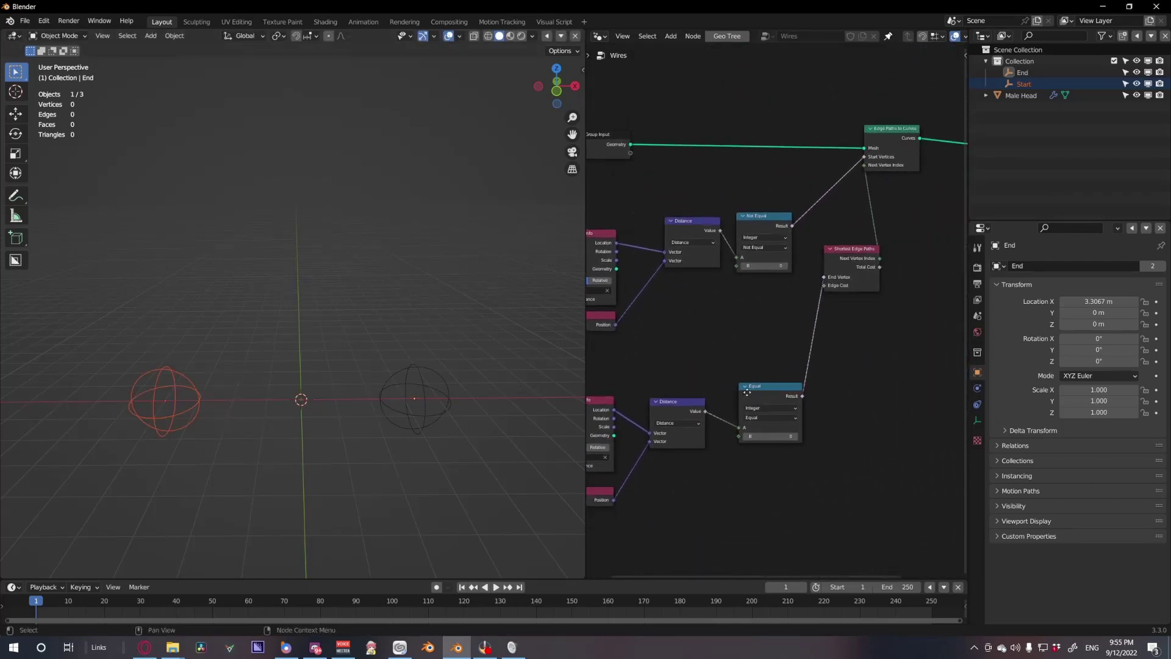
pyautogui.press('g')
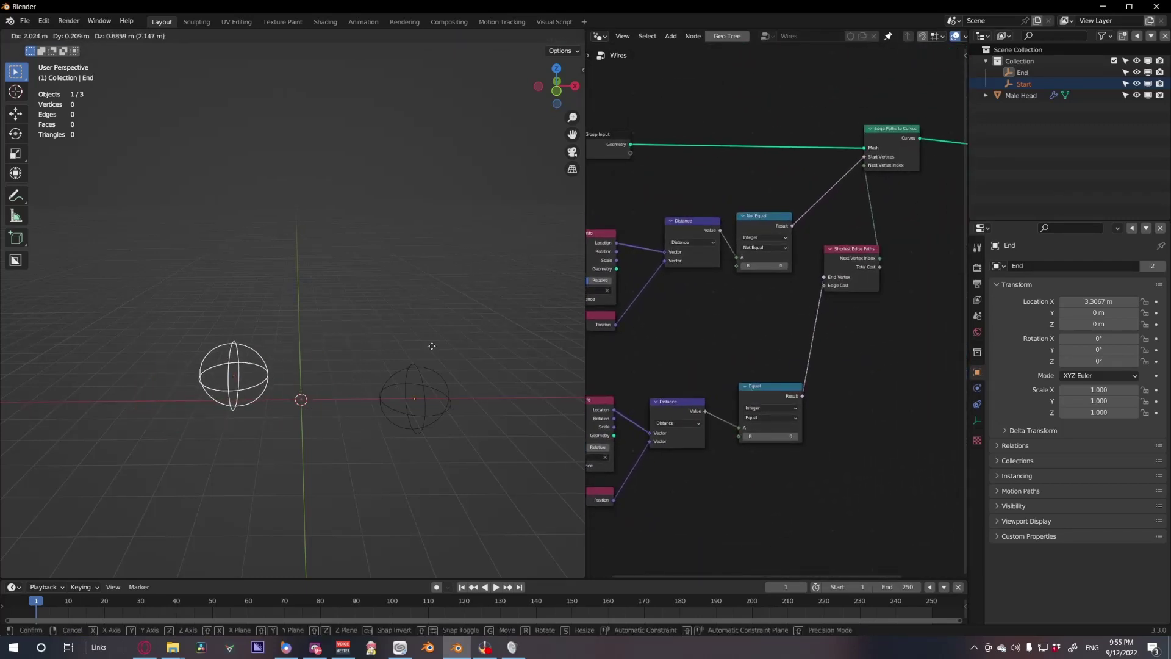
pyautogui.rightClick(427, 400)
# Move the End empty next to the head and try moving the Start empty
pyautogui.click(425, 400)
pyautogui.press('g')
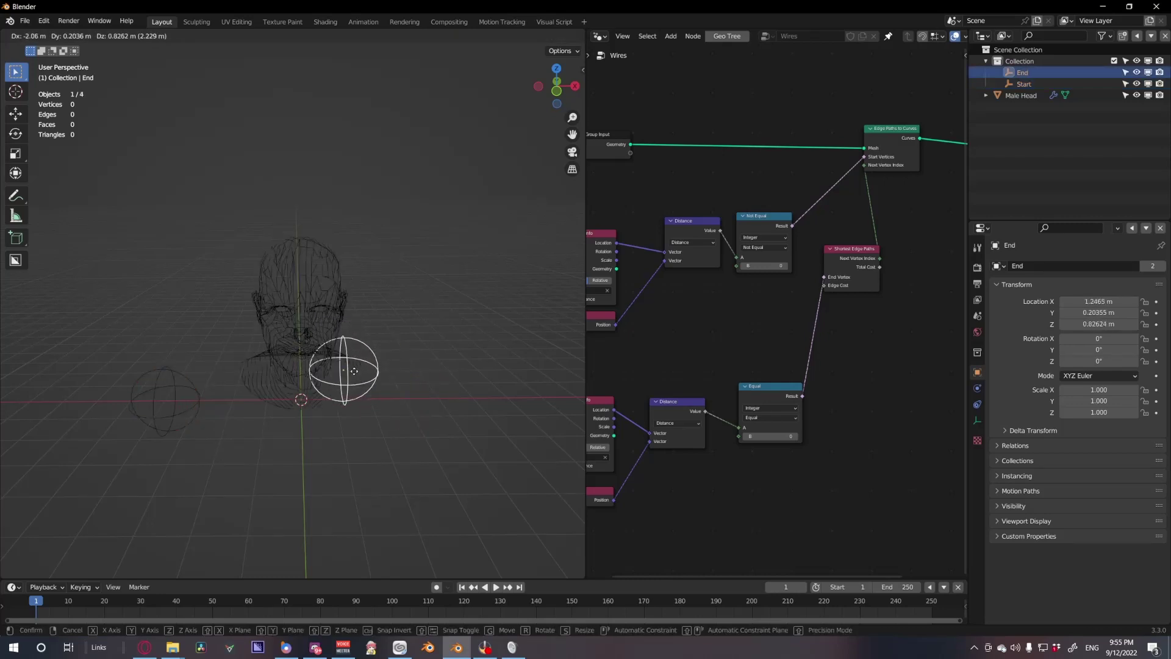
pyautogui.click(391, 376)
pyautogui.moveTo(386, 374)
pyautogui.mouseDown(button='middle')
pyautogui.moveTo(356, 393)
pyautogui.moveTo(390, 370)
pyautogui.moveTo(400, 381)
pyautogui.mouseUp(button='middle')
pyautogui.press('g')
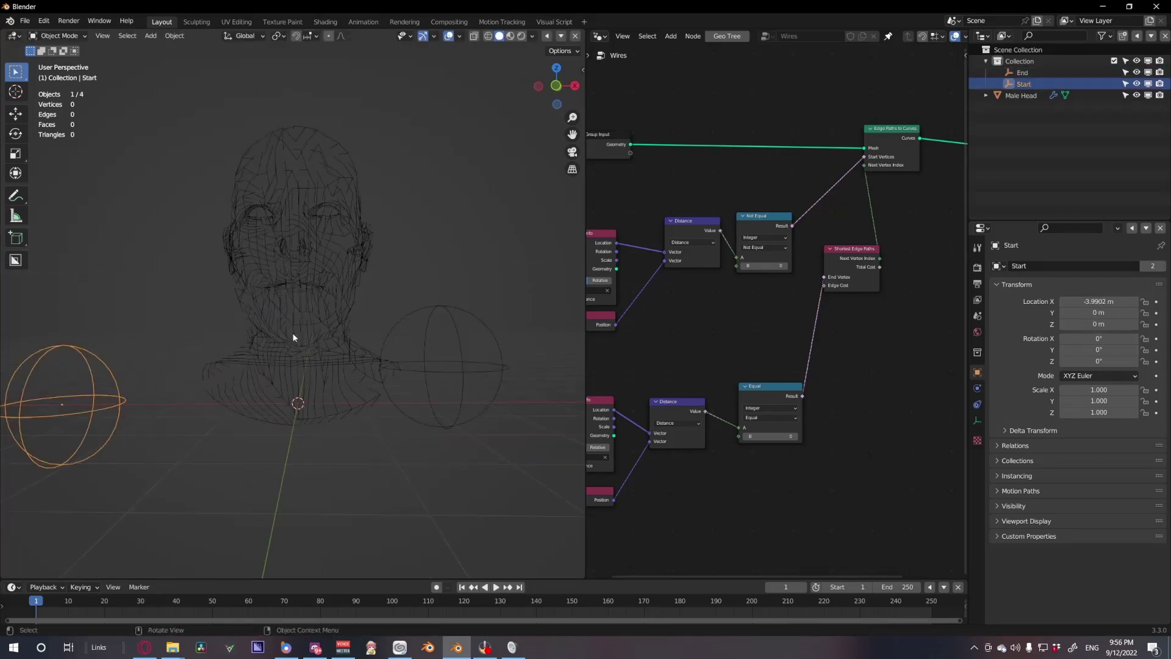
pyautogui.rightClick(427, 382)
# Try a smaller scale on the End empty and move it to about X 2.82 m, Y 0.18 m, Z 0.40 m
pyautogui.click(457, 371)
pyautogui.press('g')
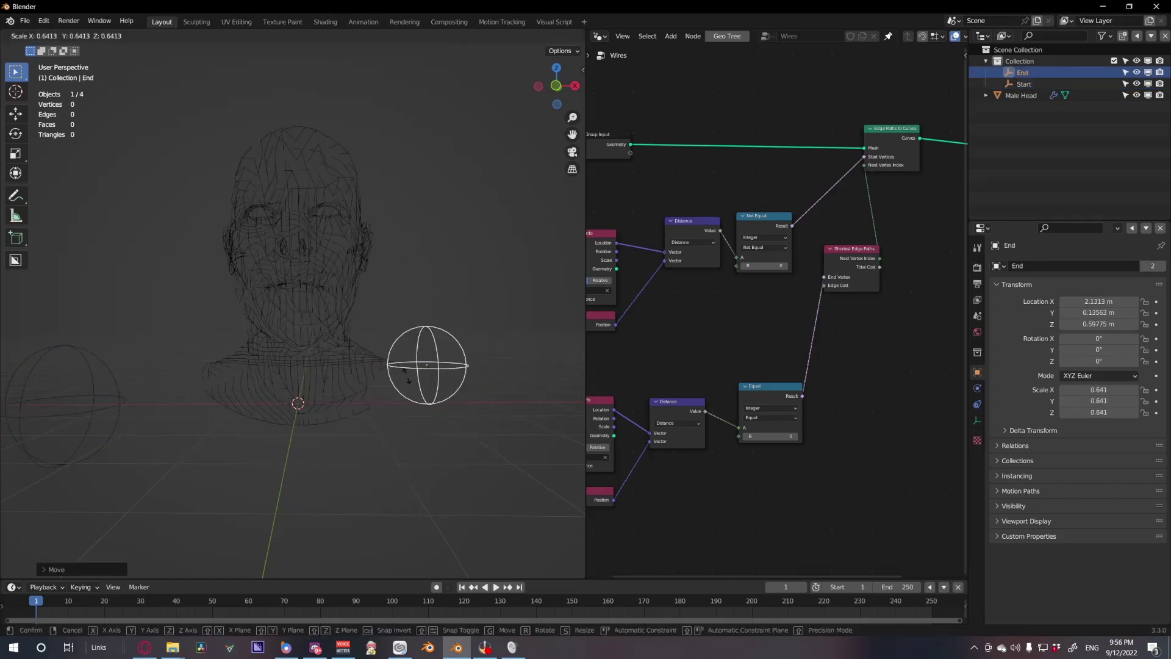
pyautogui.click(429, 406)
pyautogui.press('g')
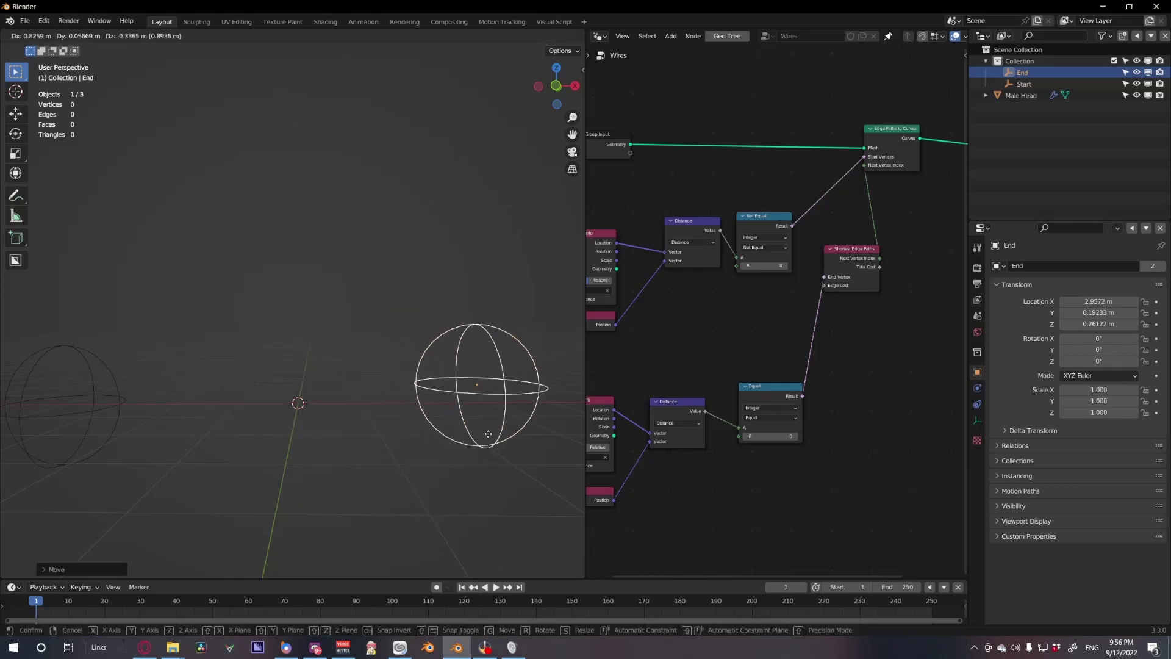
pyautogui.click(472, 421)
# Shift the Object Info, Position and Distance nodes of both branches away from the Compare nodes to make room
pyautogui.scroll(-5, 863, 379)
pyautogui.moveTo(723, 397); pyautogui.dragTo(829, 389, button='middle')
pyautogui.scroll(-1, 863, 379)
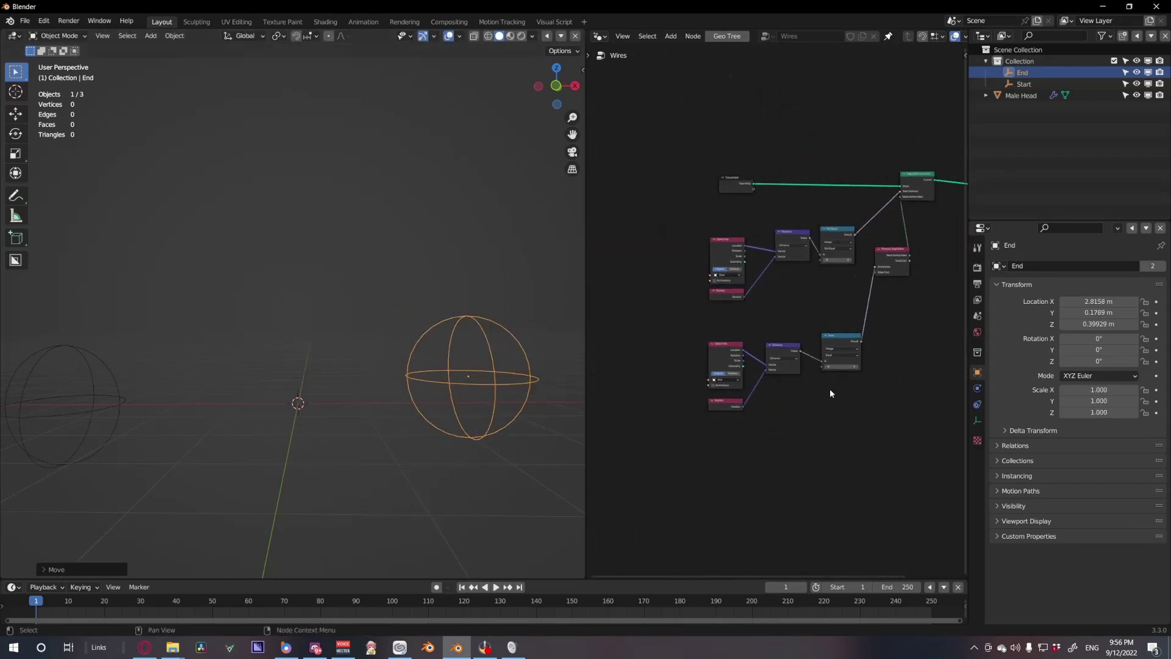
pyautogui.moveTo(779, 432); pyautogui.dragTo(683, 217)
pyautogui.press('g')
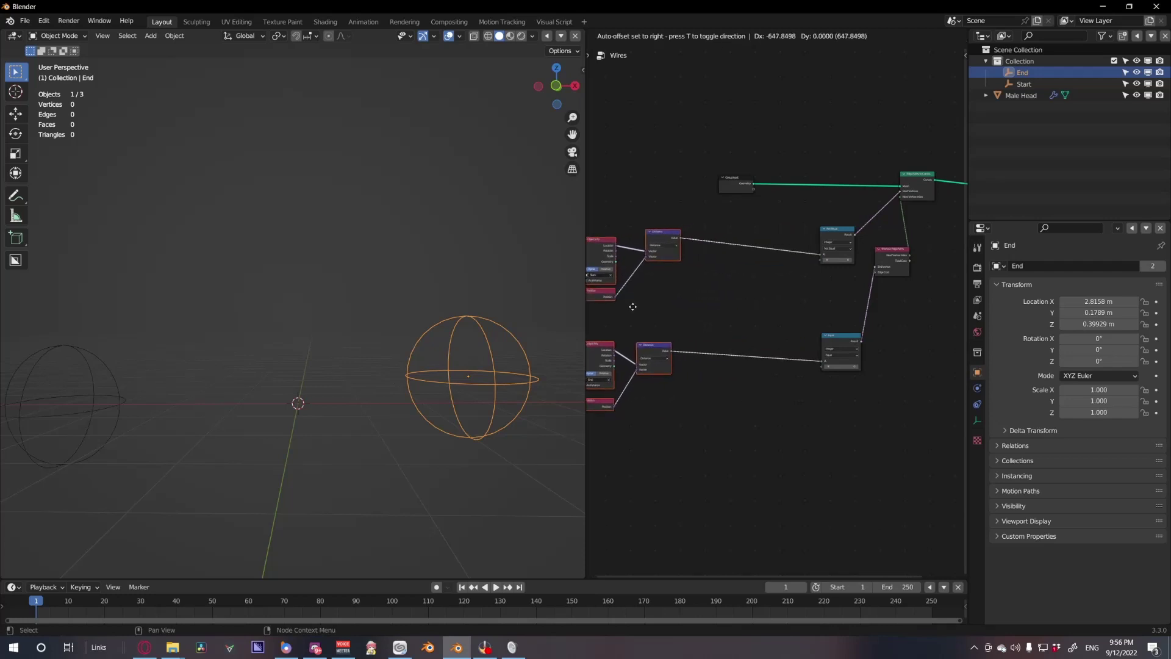
pyautogui.click(626, 307)
# Insert a Vector Math node set to Divide between the upper Distance and Not Equal nodes and link Start's Scale to it
pyautogui.moveTo(741, 309); pyautogui.dragTo(789, 295, button='middle')
pyautogui.scroll(4, 870, 326)
pyautogui.click(839, 296)
pyautogui.scroll(1, 837, 295)
pyautogui.hotkey('shift', 'a')
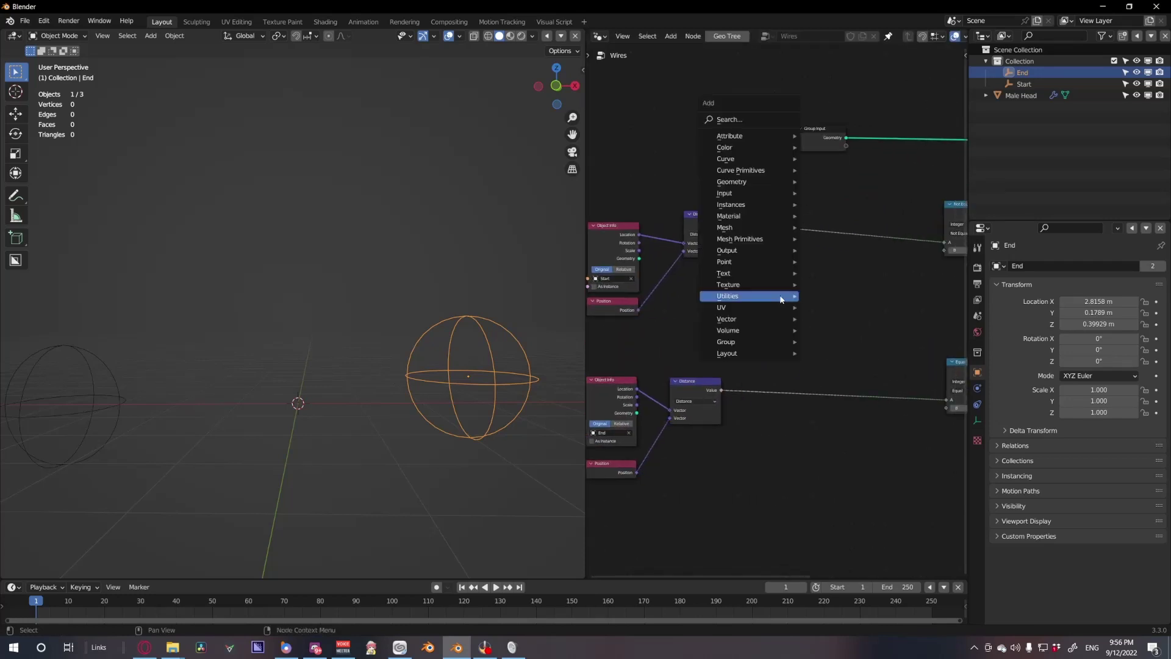
pyautogui.hotkey('shift', 'a')
pyautogui.moveTo(730, 313)
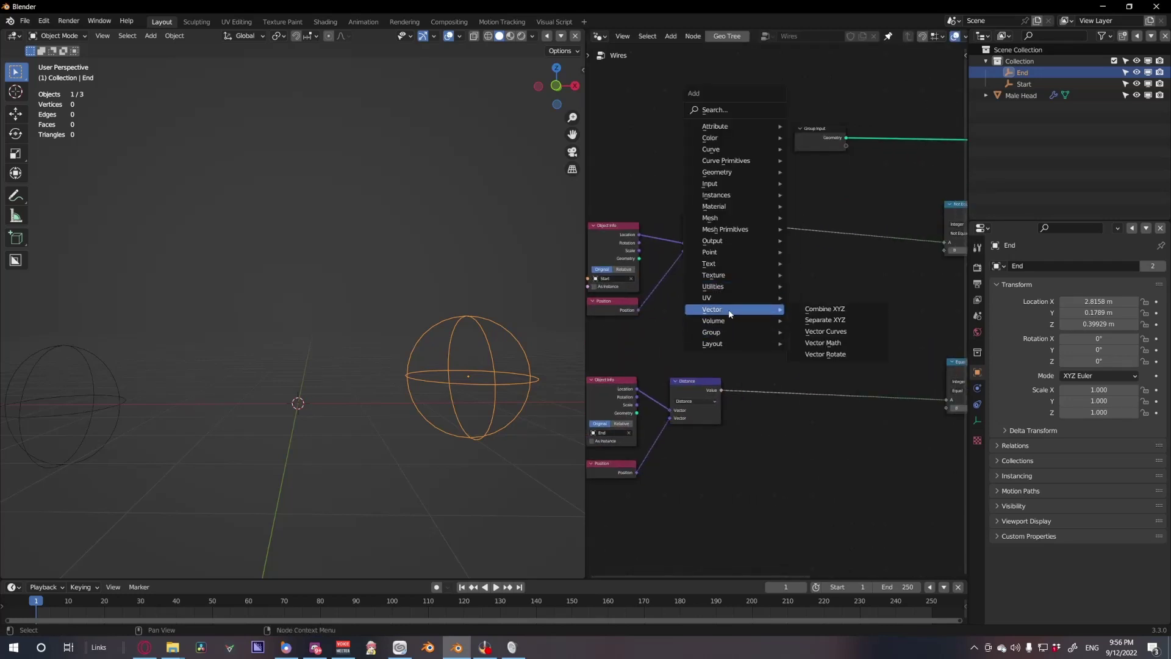
pyautogui.click(842, 344)
pyautogui.click(810, 233)
pyautogui.click(811, 233)
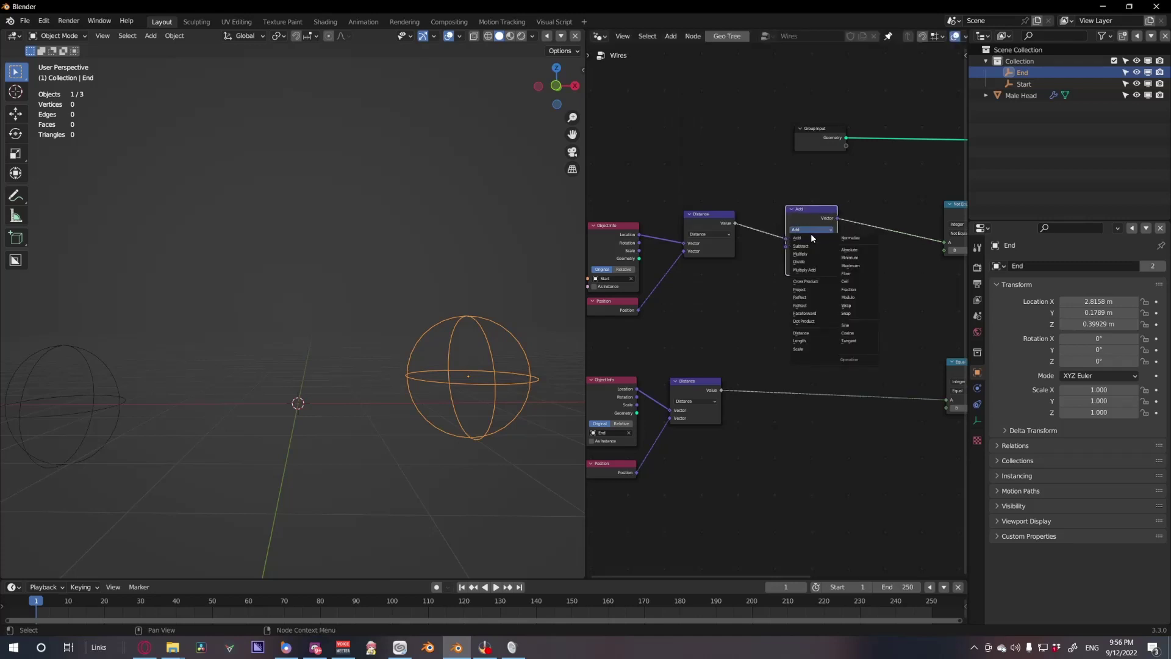
pyautogui.click(811, 268)
pyautogui.moveTo(640, 254); pyautogui.dragTo(786, 246)
# Duplicate the Divide node into the link between the lower Distance and Equal nodes and connect End's Scale to it
pyautogui.click(810, 210)
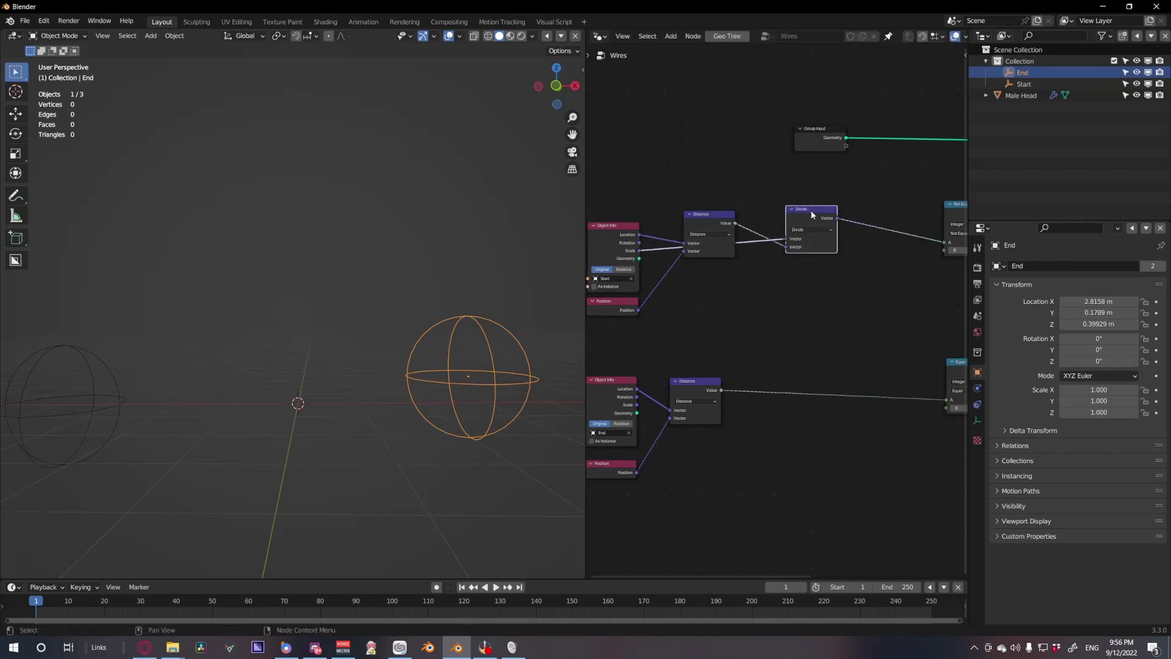
pyautogui.hotkey('shift', 'd')
pyautogui.click(800, 386)
pyautogui.moveTo(637, 405); pyautogui.dragTo(779, 390)
# Try scaling the End empty and the Start empty to test the Divide setup
pyautogui.press('s')
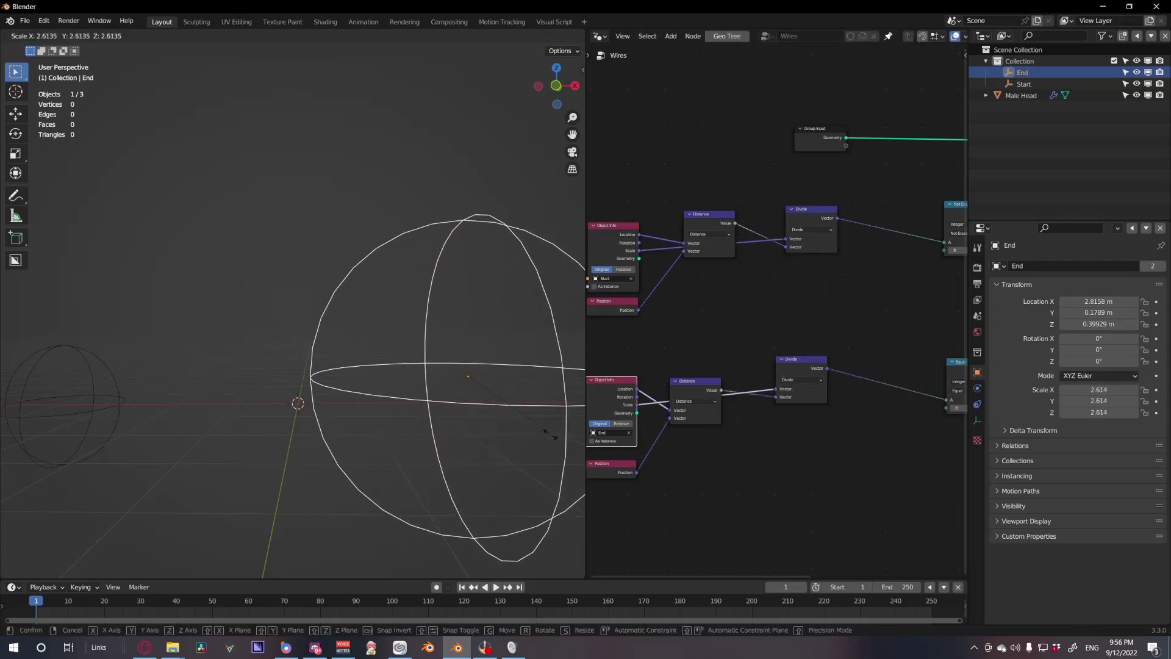
pyautogui.press('Escape')
pyautogui.click(122, 419)
pyautogui.press('s')
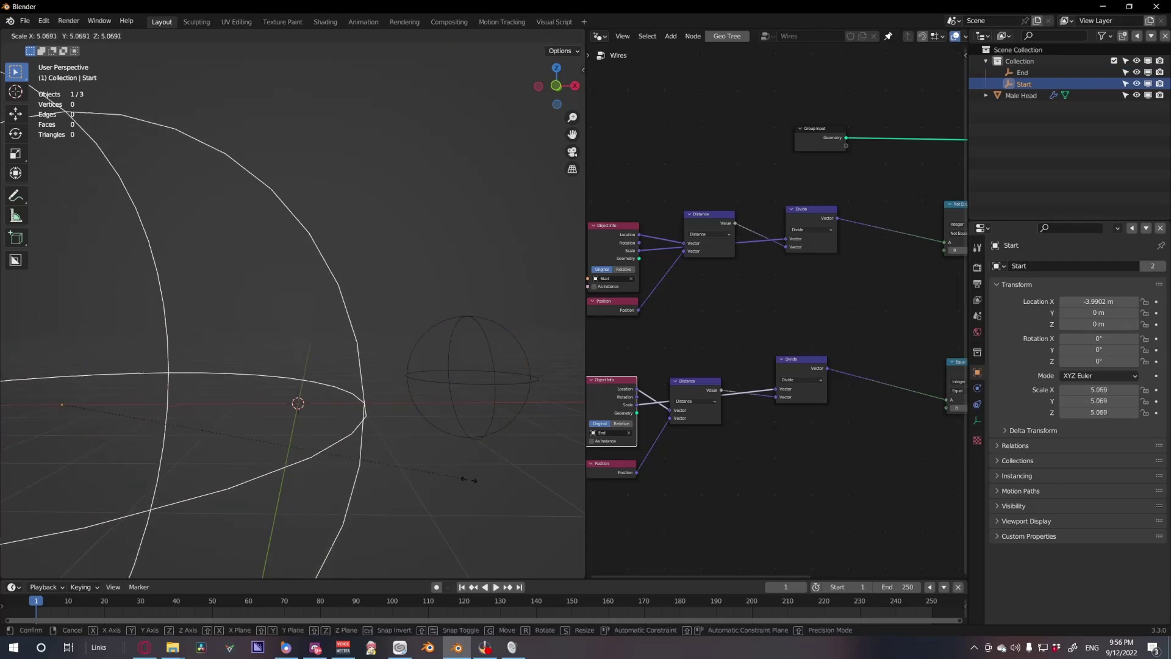
pyautogui.press('Escape')
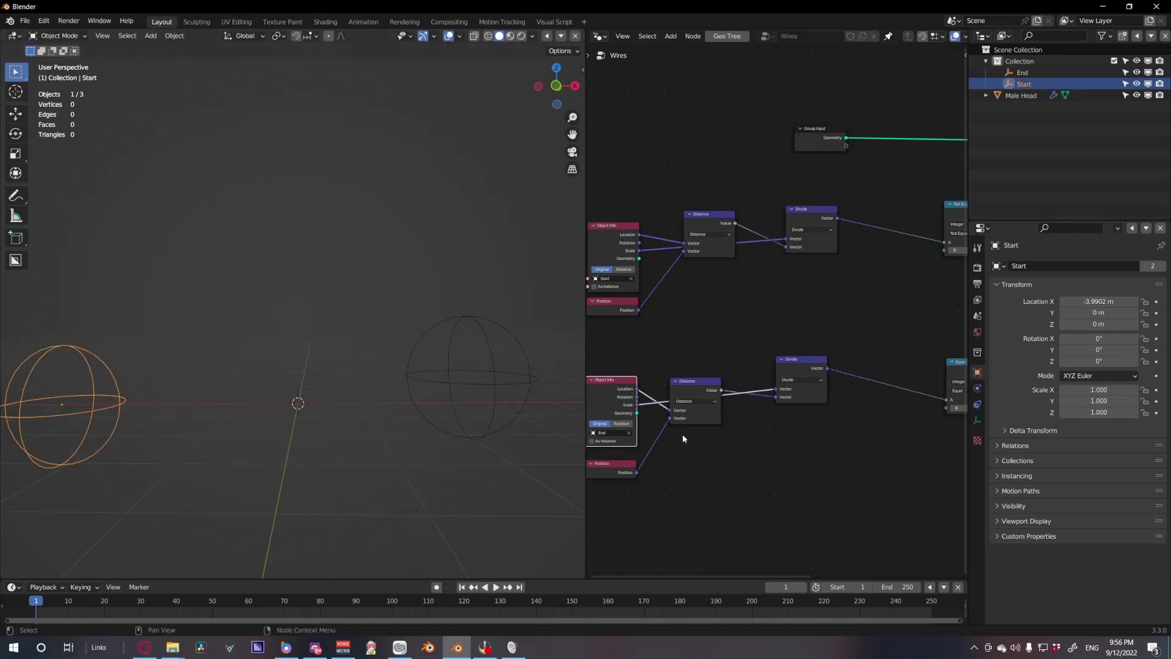
# Swap the inputs of both Divide nodes so the Distance value is divided by the empty's Scale
pyautogui.click(779, 396)
pyautogui.click(787, 244)
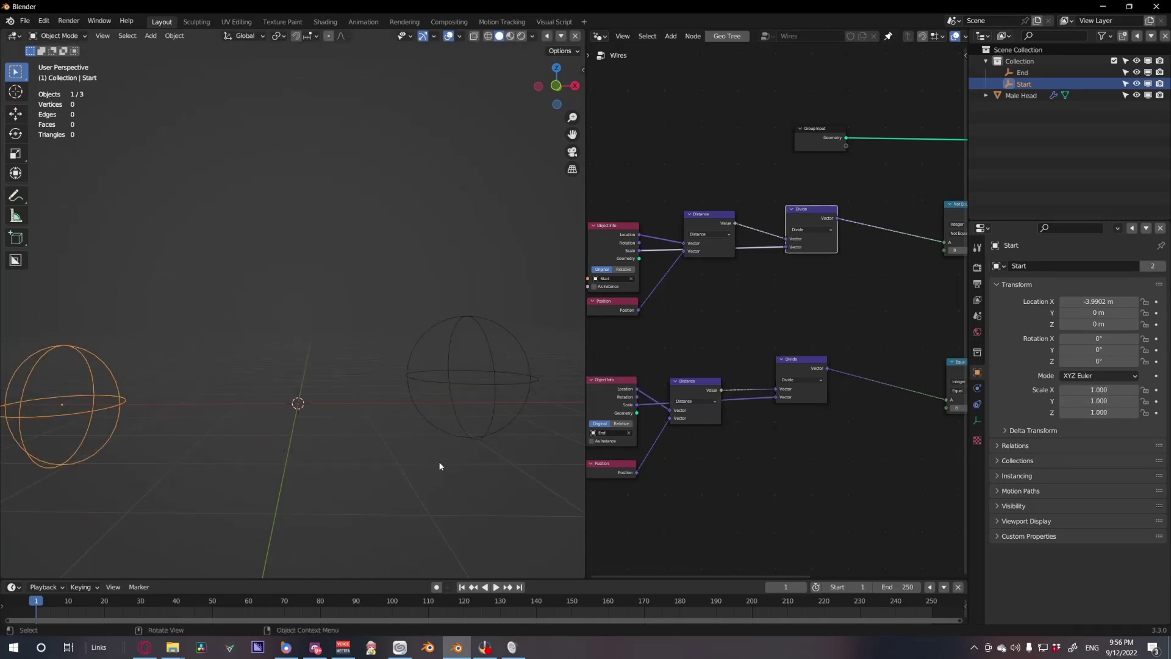
# Scale the End empty up to about 2.32 and the Start empty up to about 2.85
pyautogui.click(496, 390)
pyautogui.press('s')
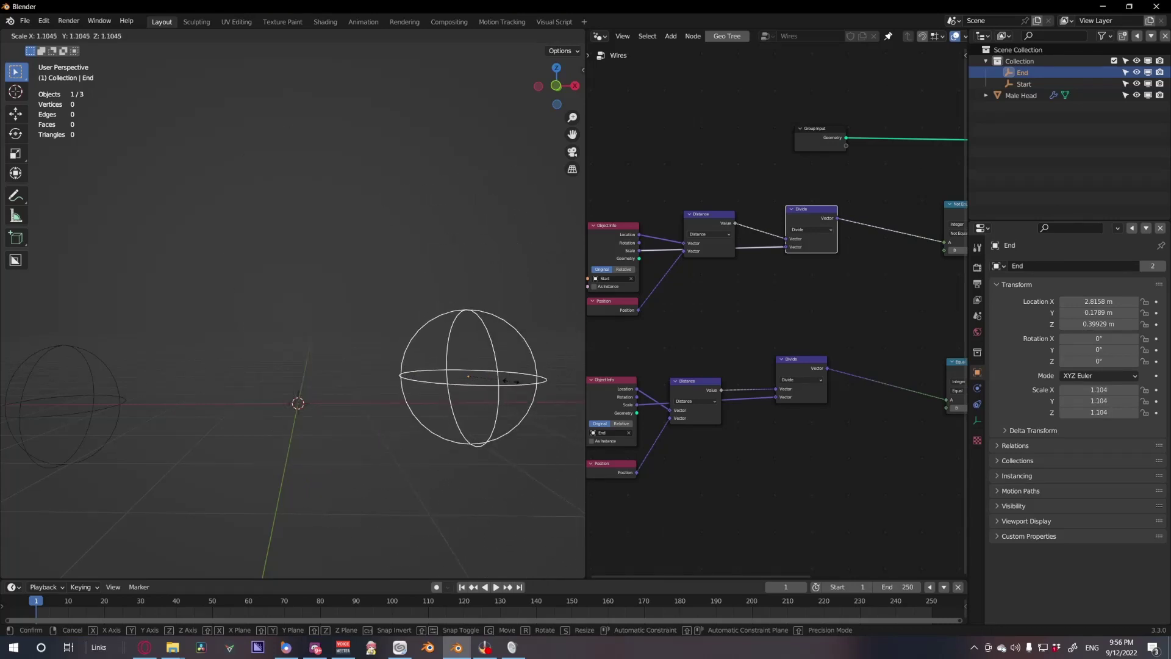
pyautogui.click(534, 430)
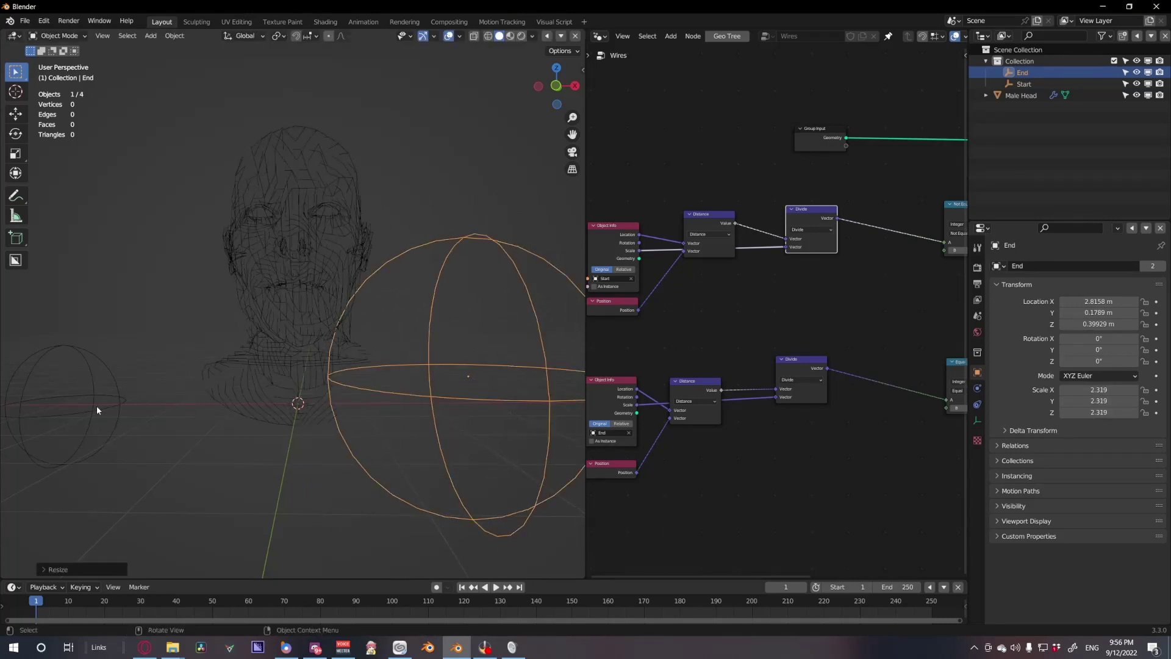
pyautogui.click(97, 406)
pyautogui.scroll(-3, 277, 410)
pyautogui.press('s')
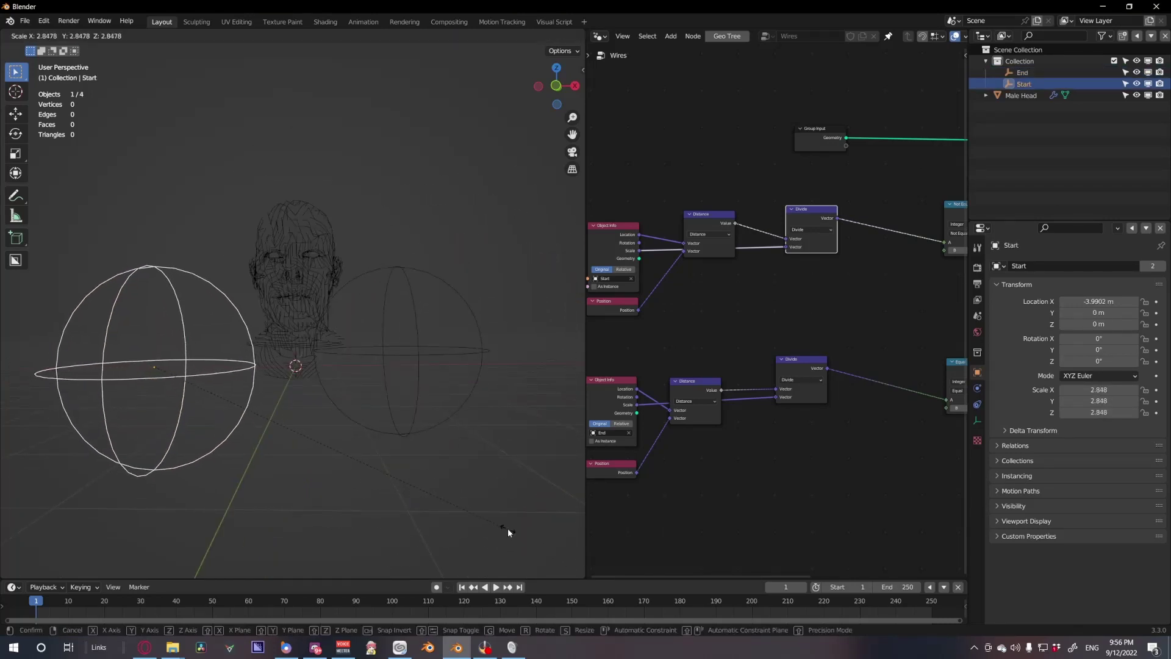
pyautogui.click(507, 528)
# Scale the Start empty down to about 1.64 and move it to about X -2.66 m, Y 0.04 m, Z 0.56 m
pyautogui.press('g')
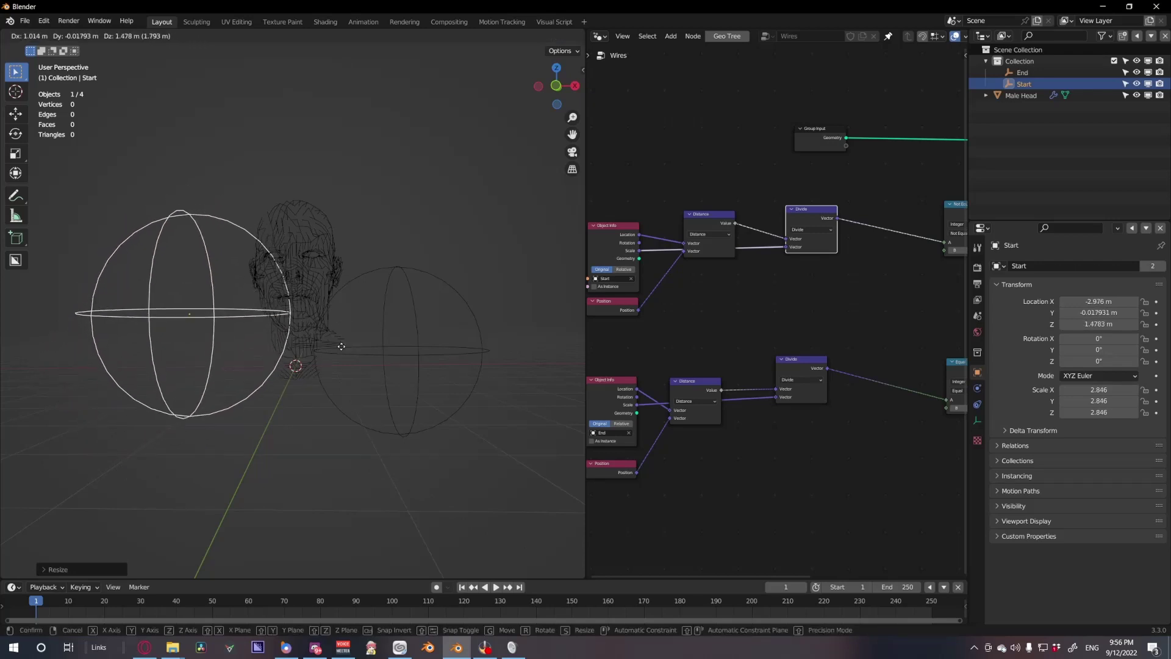
pyautogui.click(301, 382)
pyautogui.press('s')
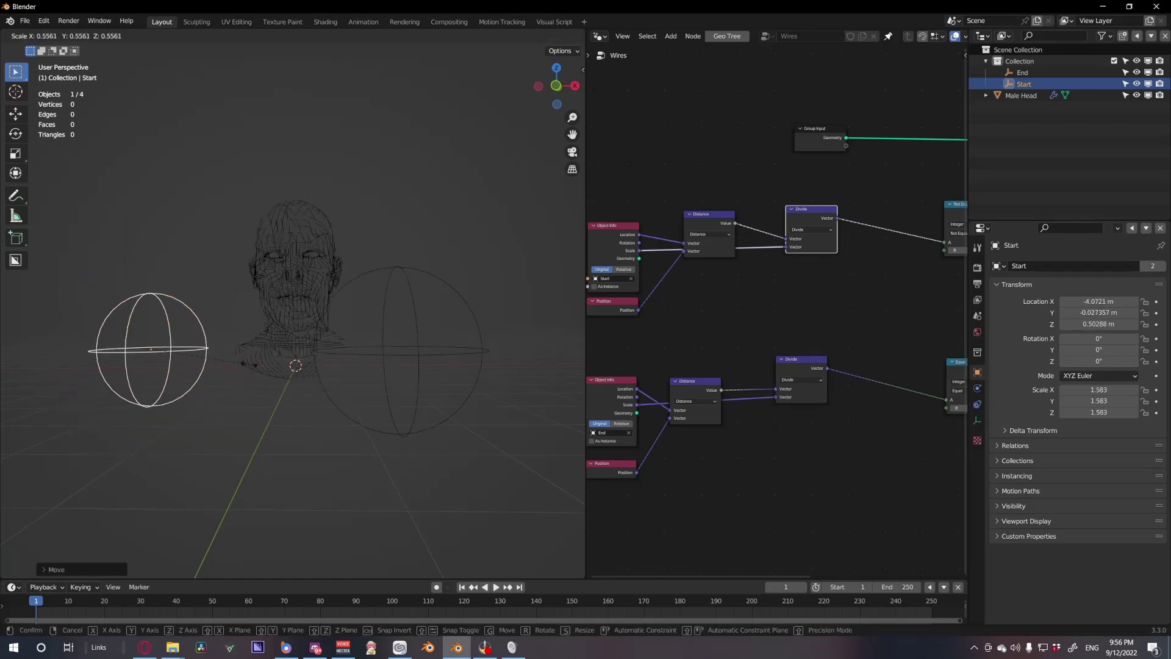
pyautogui.click(250, 370)
pyautogui.press('g')
pyautogui.click(301, 367)
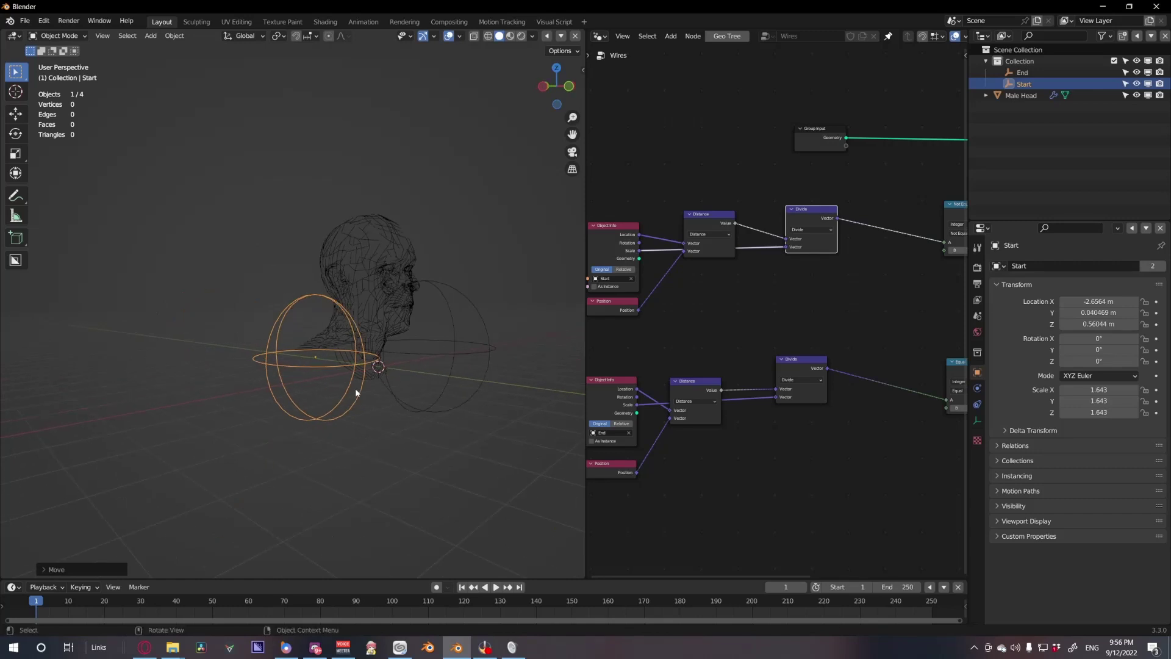
# Reposition the Start empty beside the head at about X -3.17 m, Y 0.66 m, Z 0.55 m
pyautogui.press('g')
pyautogui.click(276, 405)
pyautogui.moveTo(277, 402); pyautogui.dragTo(280, 395, button='middle')
pyautogui.press('g')
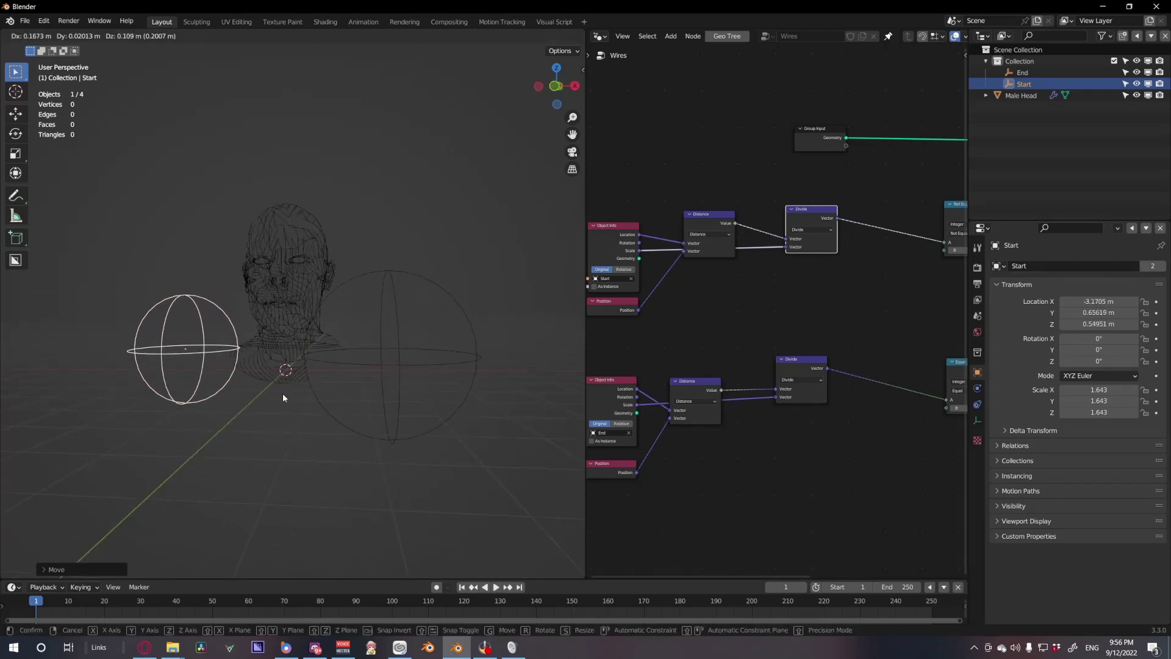
pyautogui.click(285, 391)
# Scale the End empty down to about 1.26 and place it at about X 2.92 m, Y 0.19 m, Z 0.65 m
pyautogui.click(415, 376)
pyautogui.click(399, 370)
pyautogui.press('g')
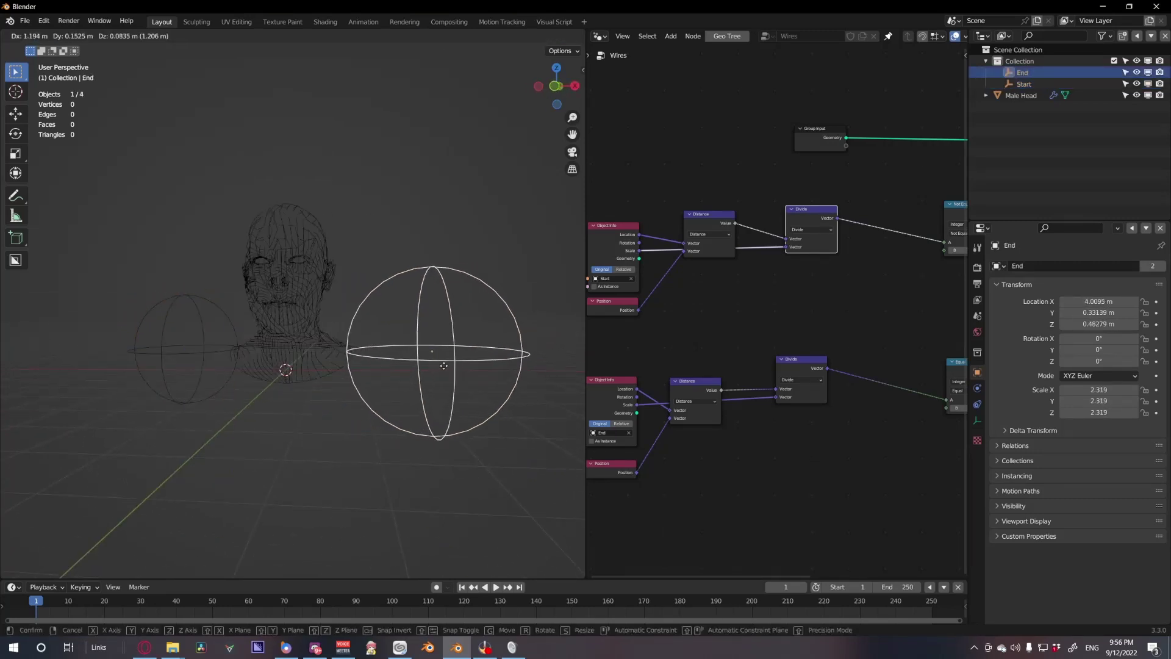
pyautogui.click(441, 367)
pyautogui.press('s')
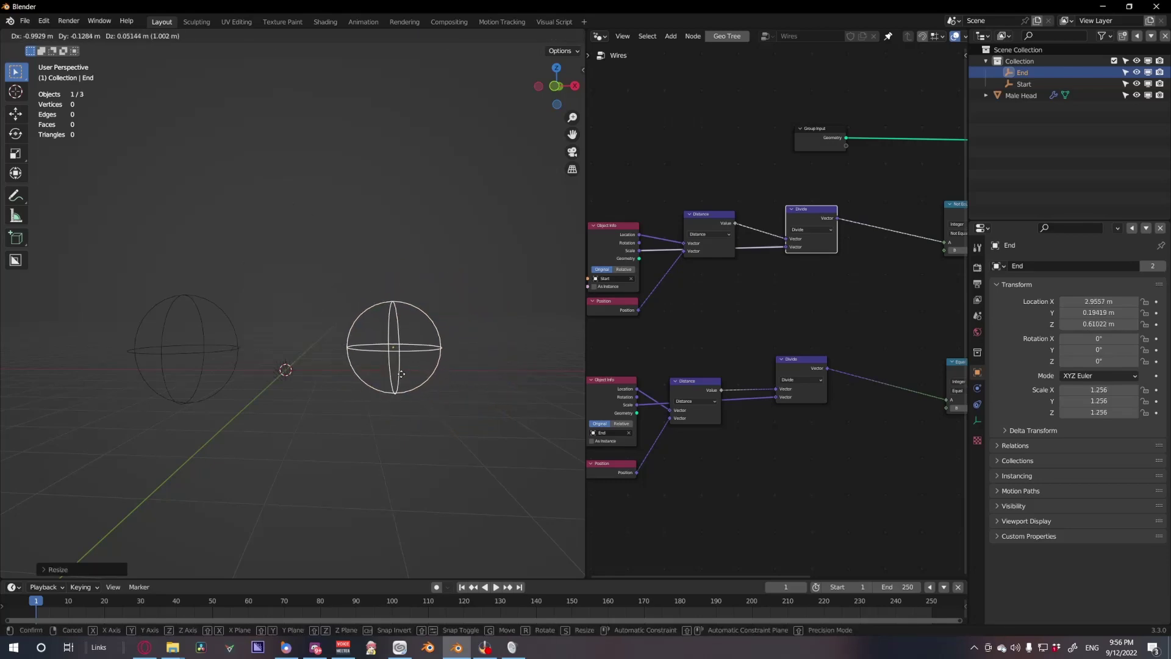
pyautogui.click(361, 363)
pyautogui.scroll(5, 361, 363)
pyautogui.moveTo(347, 379); pyautogui.dragTo(374, 369, button='middle')
pyautogui.moveTo(317, 254); pyautogui.dragTo(554, 315, button='middle')
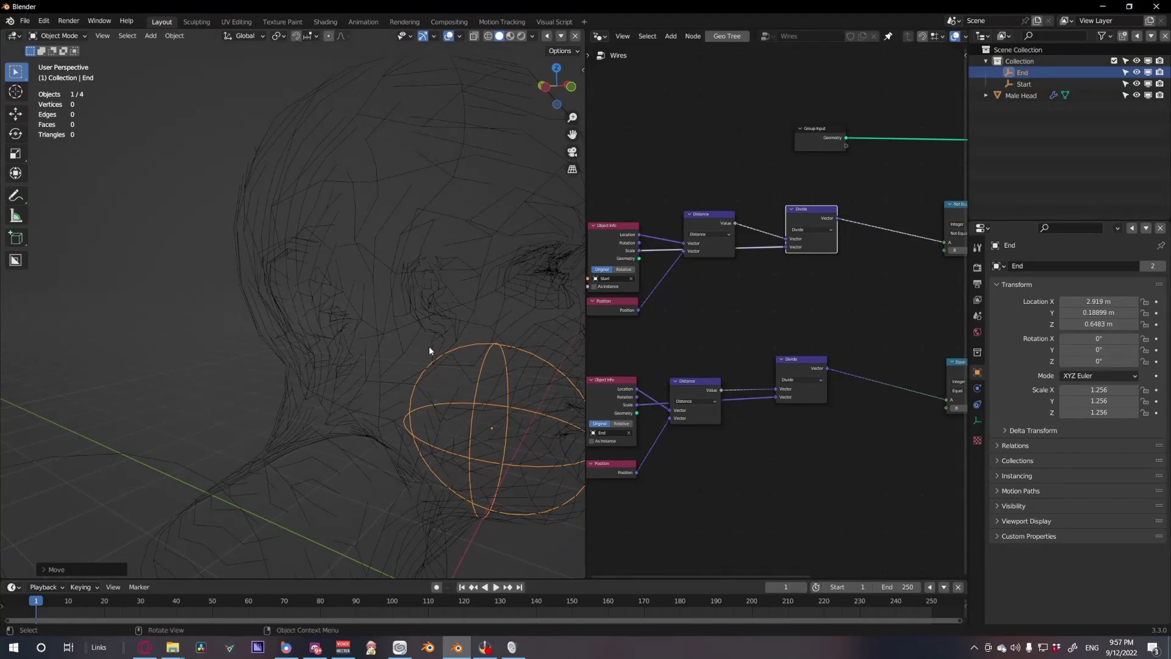
pyautogui.scroll(-3, 429, 350)
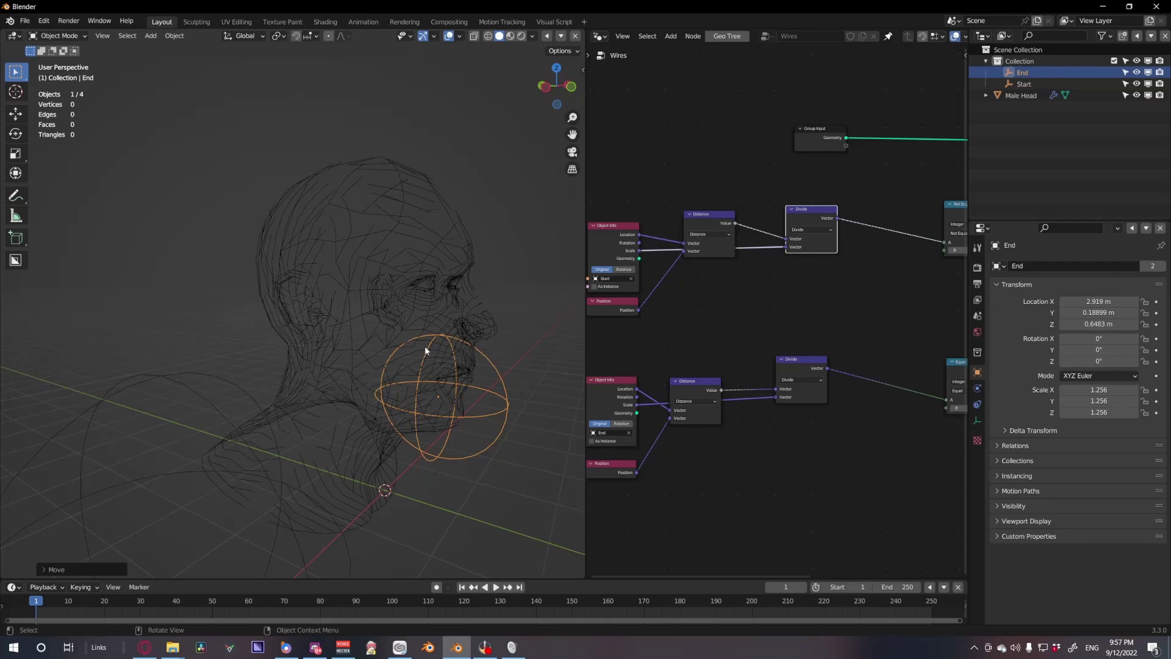
# Move the Equal node up under Not Equal and the lower Divide node up beneath the other Divide node
pyautogui.moveTo(855, 265); pyautogui.dragTo(687, 345, button='middle')
pyautogui.moveTo(880, 308); pyautogui.dragTo(887, 321)
pyautogui.moveTo(809, 427); pyautogui.dragTo(812, 339)
pyautogui.moveTo(754, 389); pyautogui.dragTo(816, 369, button='middle')
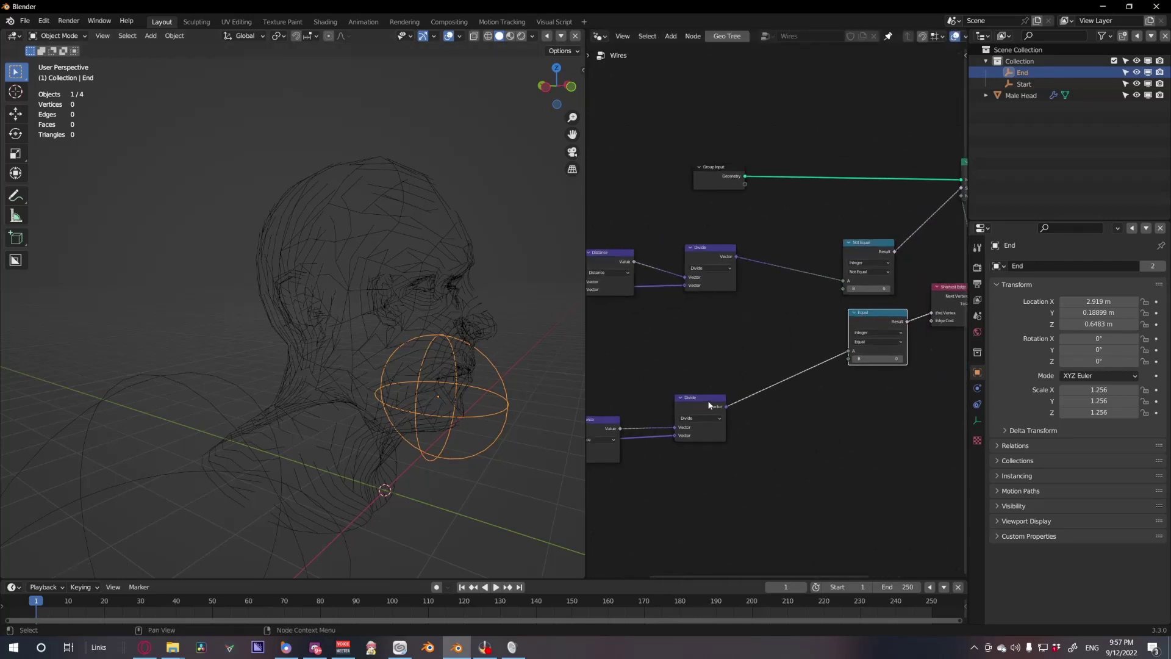
pyautogui.moveTo(710, 403); pyautogui.dragTo(738, 329)
# Move the End branch's Object Info, Position and Distance nodes up close to the Start branch
pyautogui.moveTo(691, 390); pyautogui.dragTo(828, 369, button='middle')
pyautogui.moveTo(754, 493); pyautogui.dragTo(648, 416)
pyautogui.moveTo(652, 411); pyautogui.dragTo(655, 360)
pyautogui.moveTo(734, 357); pyautogui.dragTo(738, 314)
# Collapse both Object Info nodes and tuck each Position node directly beneath its Object Info node
pyautogui.moveTo(658, 428); pyautogui.dragTo(671, 417)
pyautogui.moveTo(651, 429); pyautogui.dragTo(650, 430)
pyautogui.click(629, 345)
pyautogui.moveTo(640, 347); pyautogui.dragTo(636, 351)
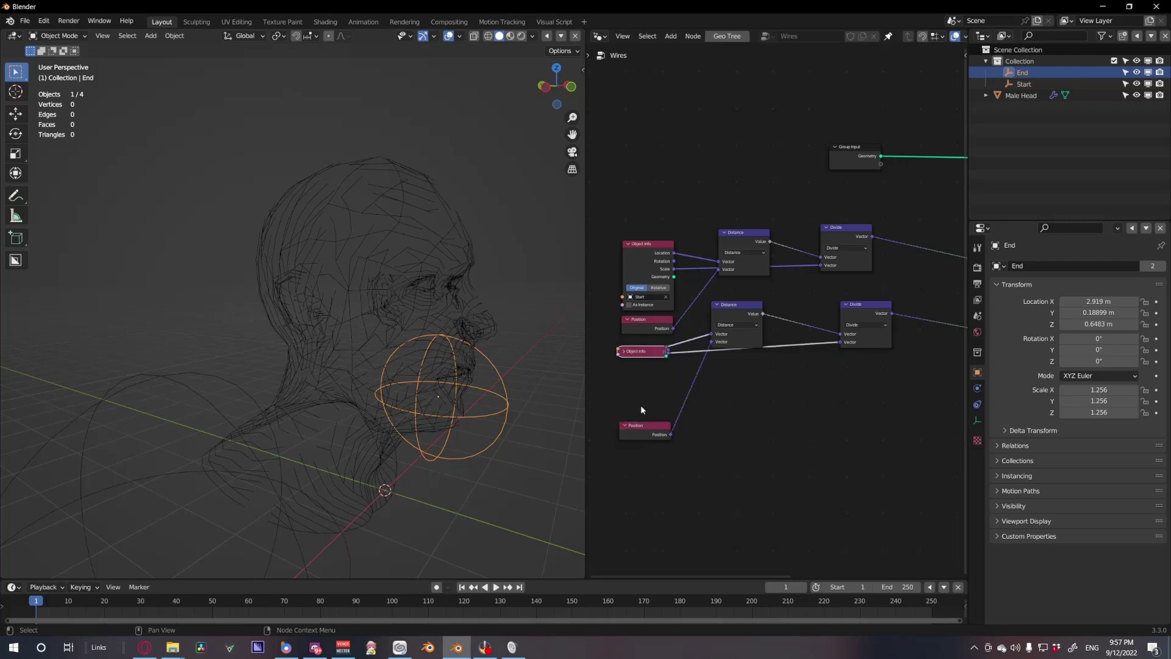
pyautogui.moveTo(641, 426); pyautogui.dragTo(646, 371)
pyautogui.click(628, 244)
pyautogui.moveTo(640, 319); pyautogui.dragTo(639, 270)
pyautogui.moveTo(644, 245); pyautogui.dragTo(643, 252)
# Move Edge Paths to Curves and Group Output farther from the Compare nodes and reposition Shortest Edge Paths between them
pyautogui.moveTo(845, 347); pyautogui.dragTo(618, 361, button='middle')
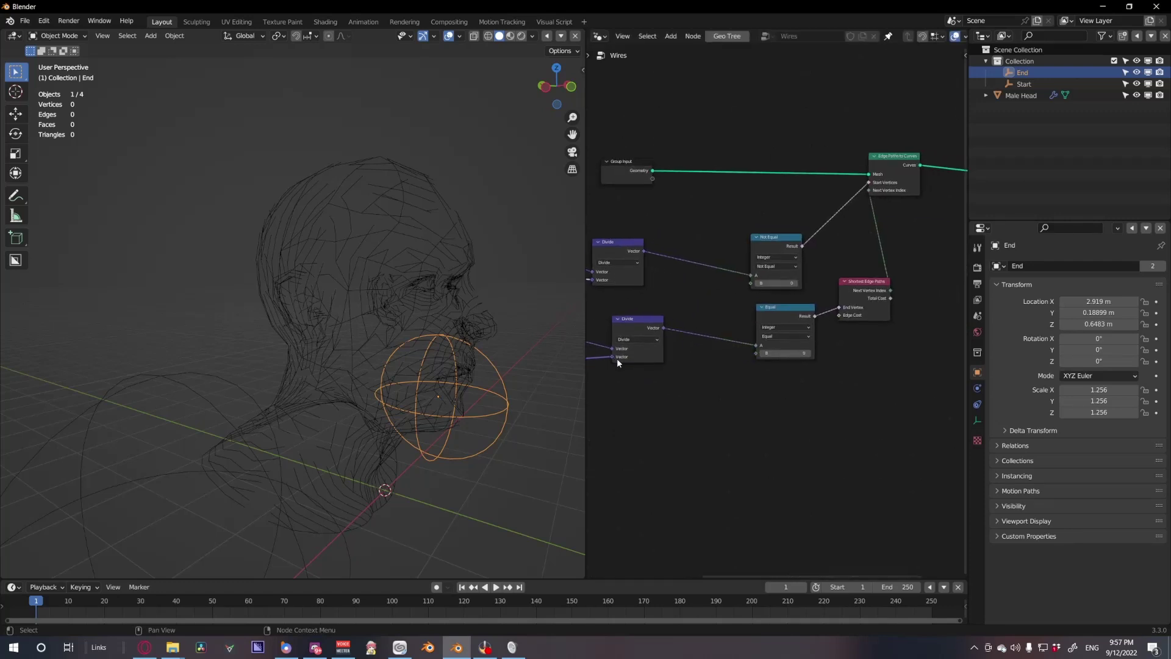
pyautogui.moveTo(857, 296); pyautogui.dragTo(867, 303)
pyautogui.moveTo(906, 193); pyautogui.dragTo(710, 229, button='middle')
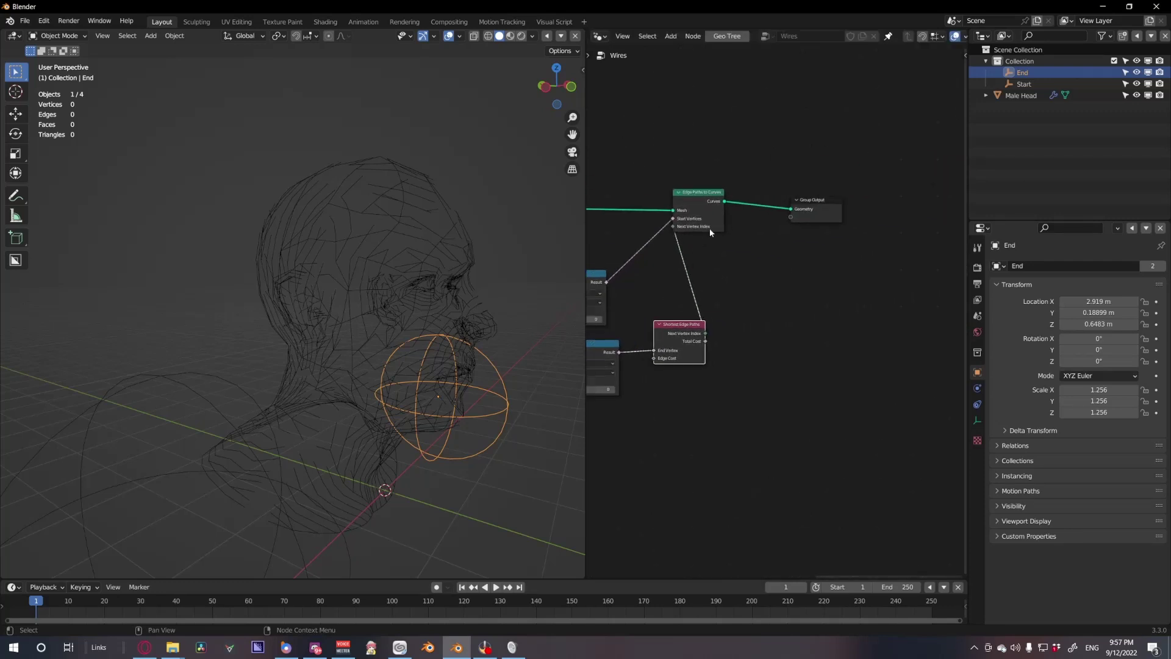
pyautogui.moveTo(876, 257); pyautogui.dragTo(720, 190)
pyautogui.press('g')
pyautogui.click(952, 221)
pyautogui.moveTo(676, 428); pyautogui.dragTo(710, 392, button='middle')
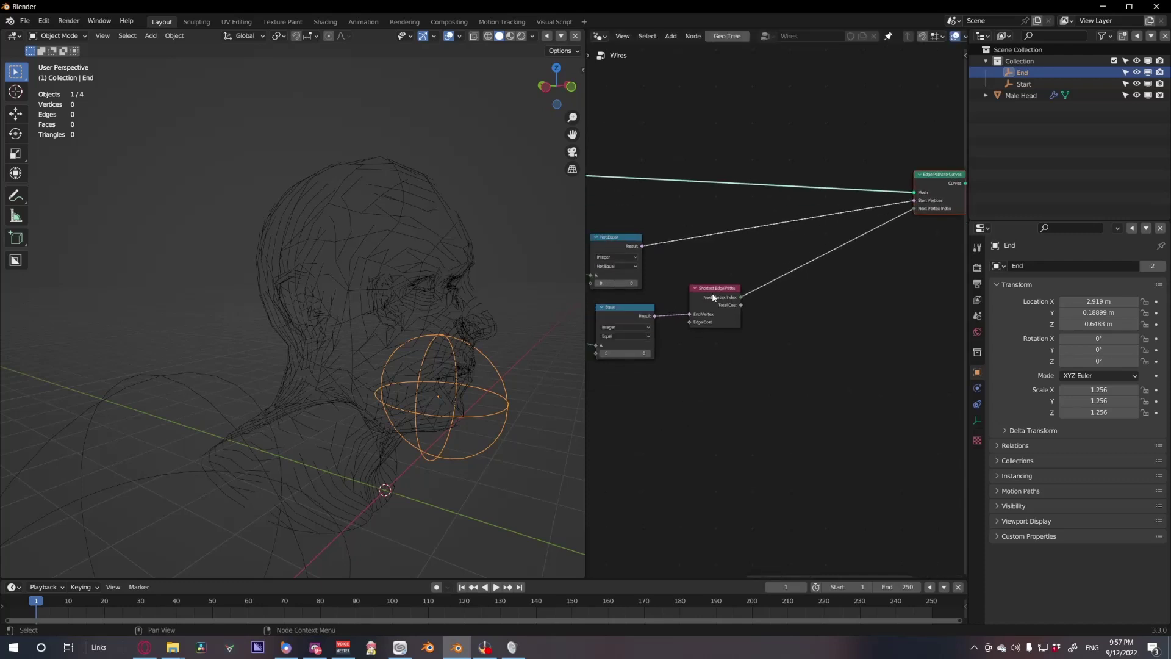
pyautogui.moveTo(713, 296); pyautogui.dragTo(742, 312)
# Add an Edge Vertices node below the Equal node
pyautogui.scroll(1, 777, 386)
pyautogui.moveTo(679, 446); pyautogui.dragTo(799, 332, button='middle')
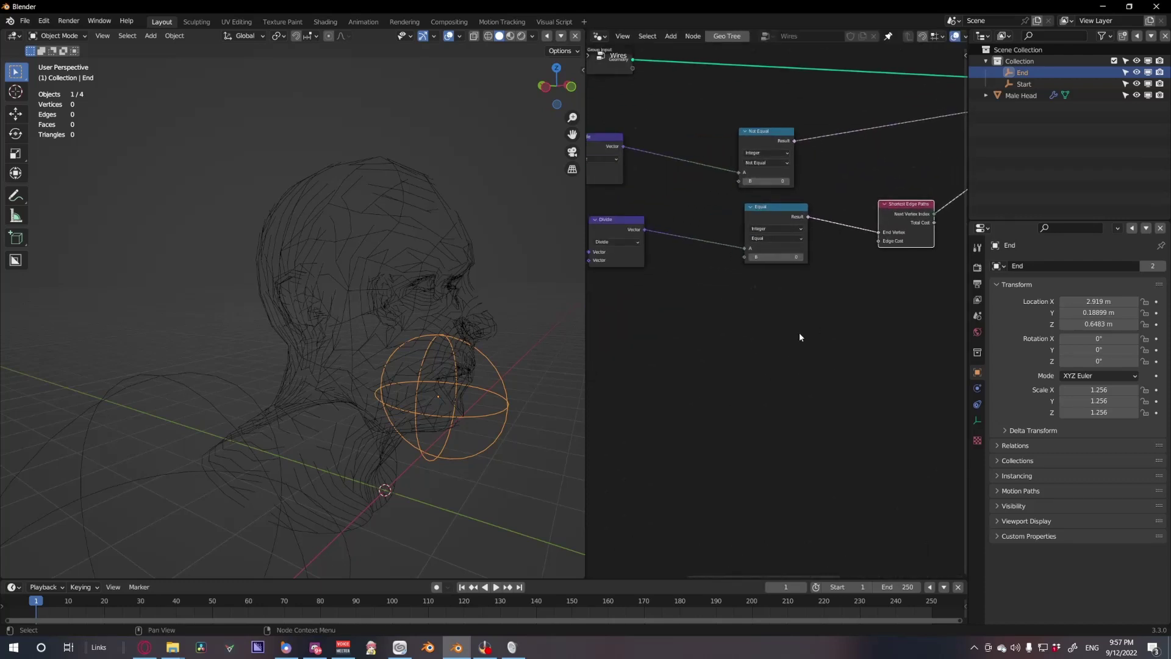
pyautogui.hotkey('shift', 'a')
pyautogui.press('Escape')
pyautogui.hotkey('shift', 'a')
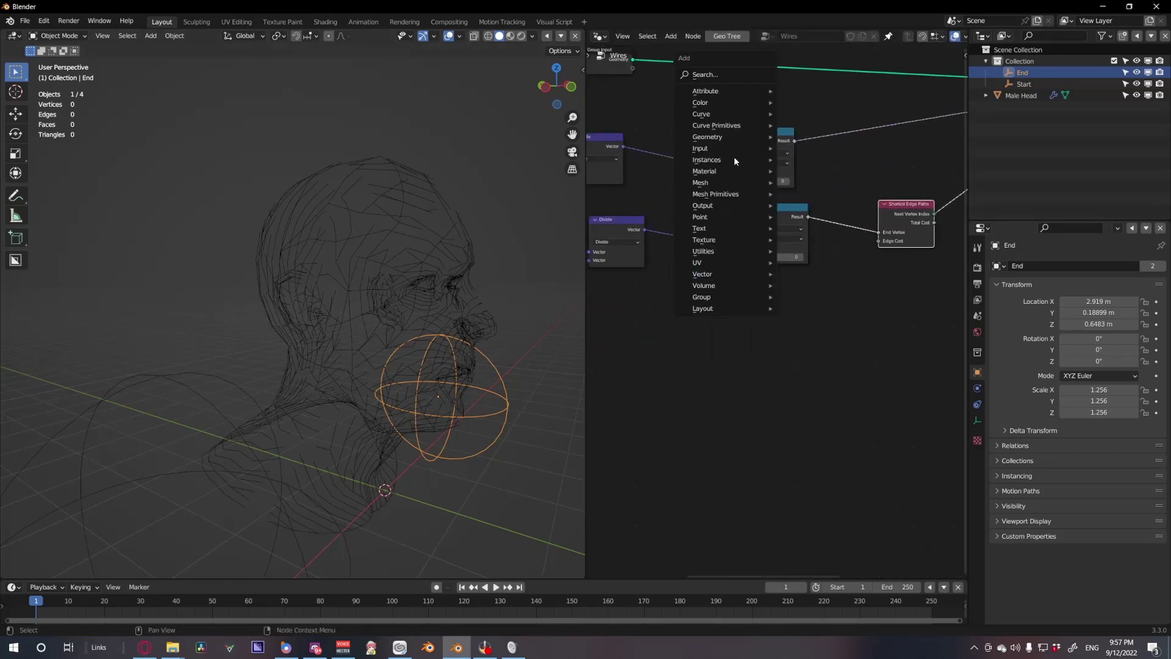
pyautogui.write('edge')
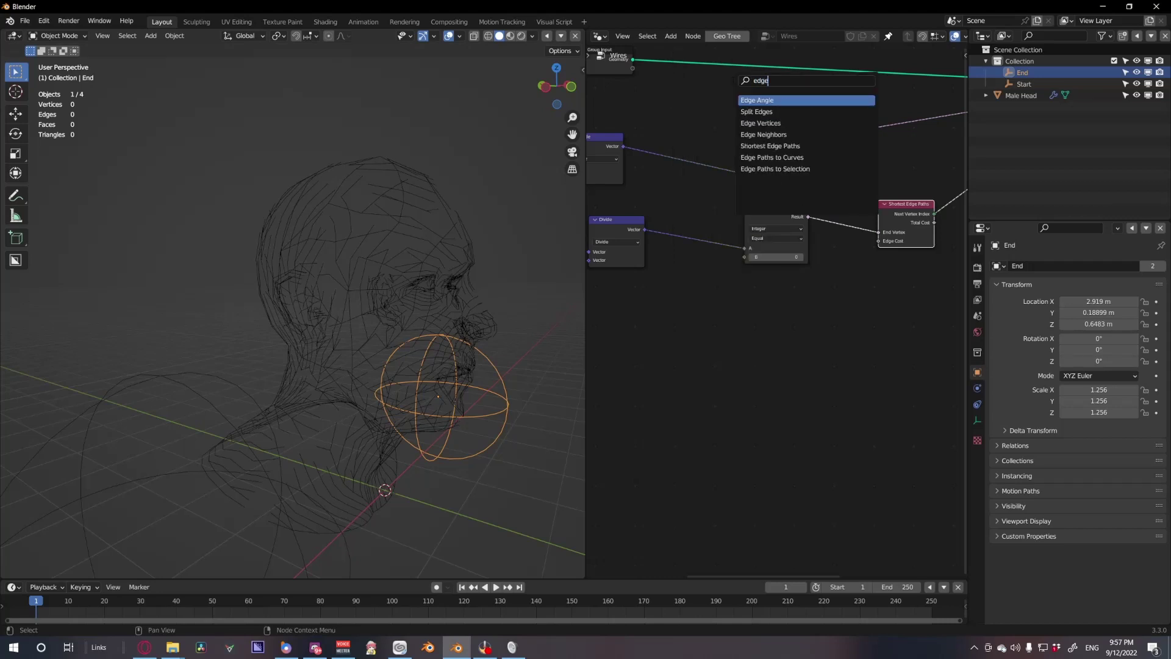
pyautogui.press('Return')
pyautogui.click(729, 318)
# Add a Vector Math node set to Distance beside the Edge Vertices node
pyautogui.hotkey('shift', 'a')
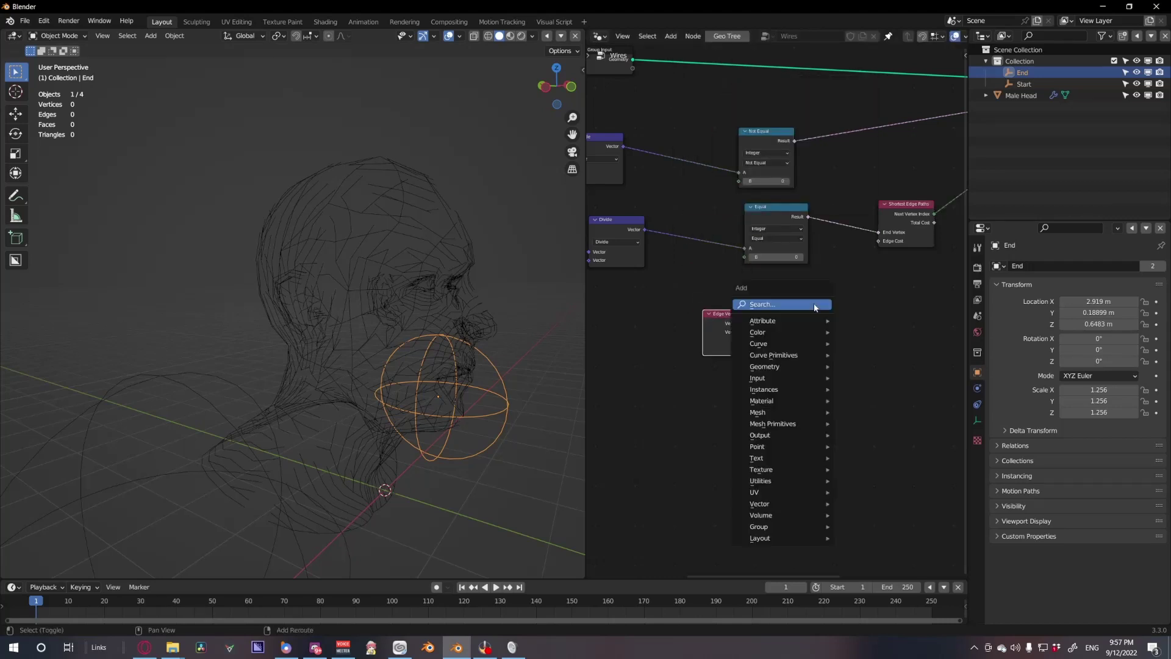
pyautogui.moveTo(772, 508)
pyautogui.click(870, 536)
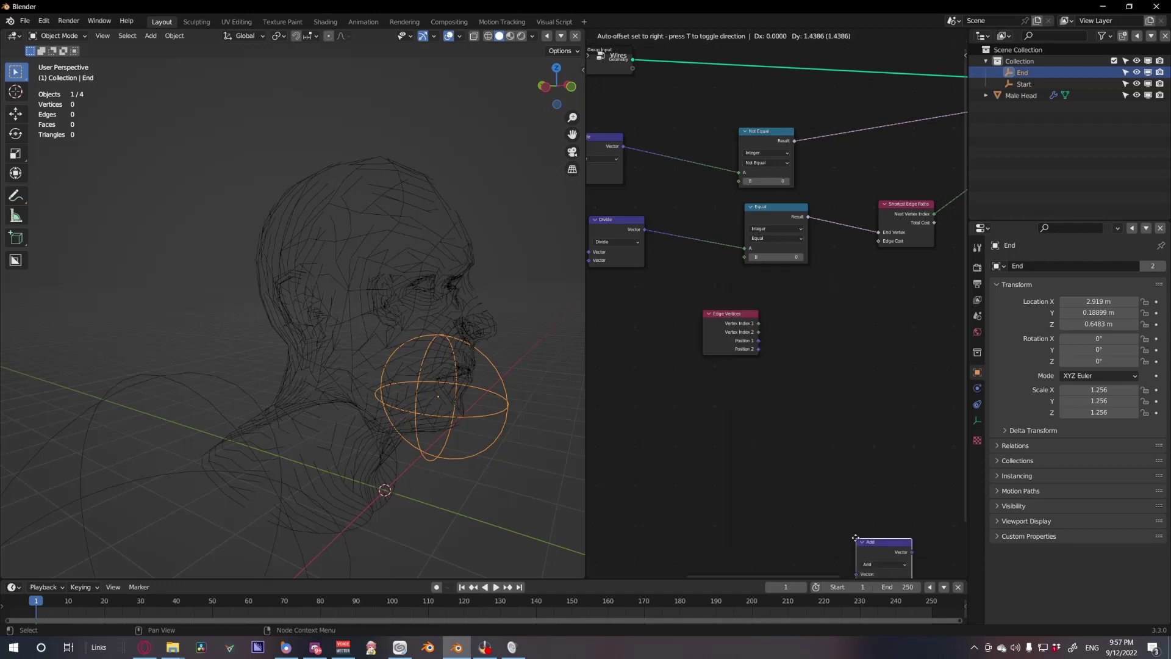
pyautogui.click(860, 305)
pyautogui.click(861, 321)
pyautogui.click(852, 433)
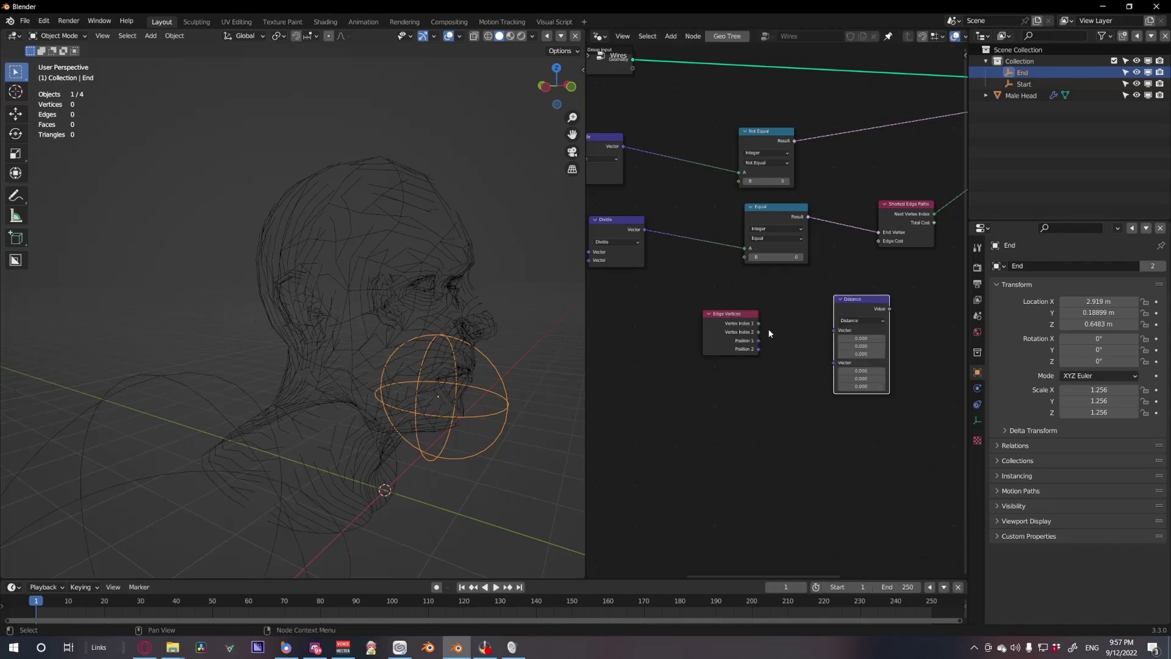
# Link Edge Vertices' Position 1 and Position 2 into the Distance node, and feed its Value into Shortest Edge Paths' Edge Cost
pyautogui.moveTo(758, 341); pyautogui.dragTo(834, 330)
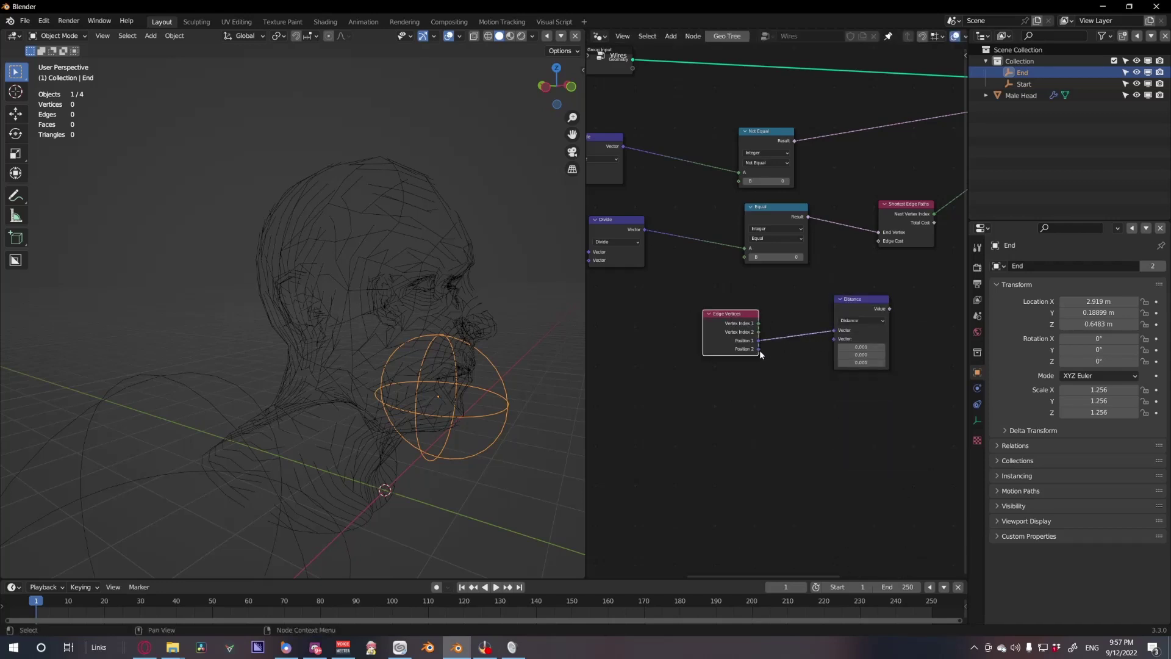
pyautogui.moveTo(759, 349); pyautogui.dragTo(671, 354)
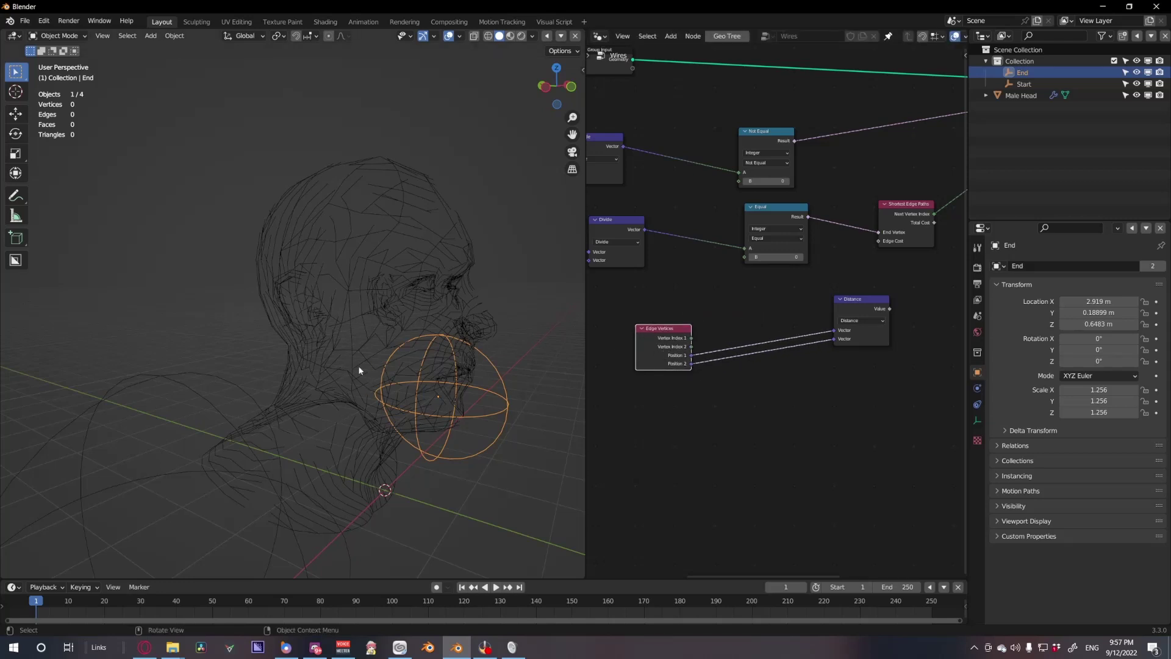
pyautogui.moveTo(865, 308); pyautogui.dragTo(803, 238)
pyautogui.moveTo(880, 243); pyautogui.dragTo(880, 243)
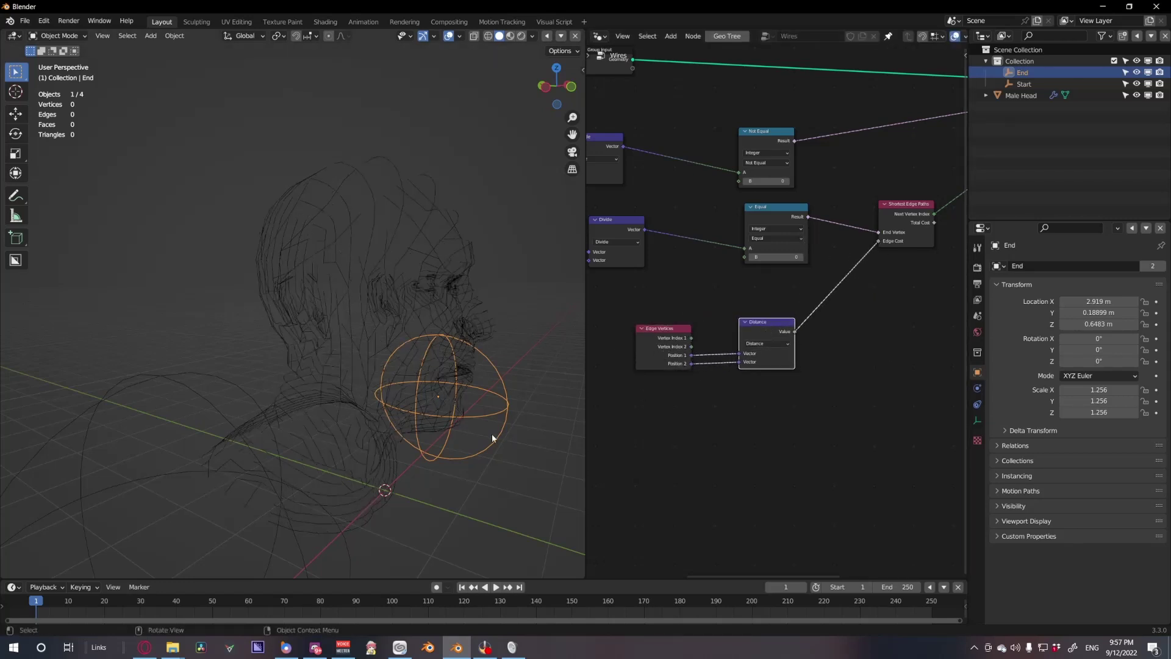
pyautogui.moveTo(492, 433); pyautogui.dragTo(287, 339, button='middle')
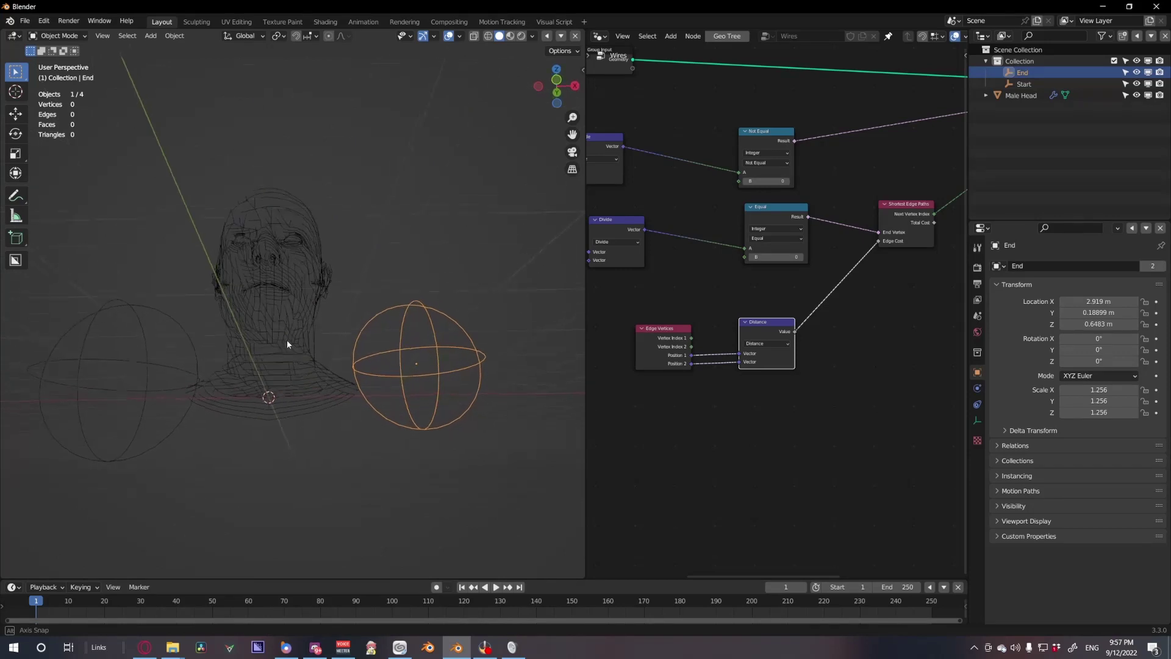
pyautogui.scroll(4, 290, 344)
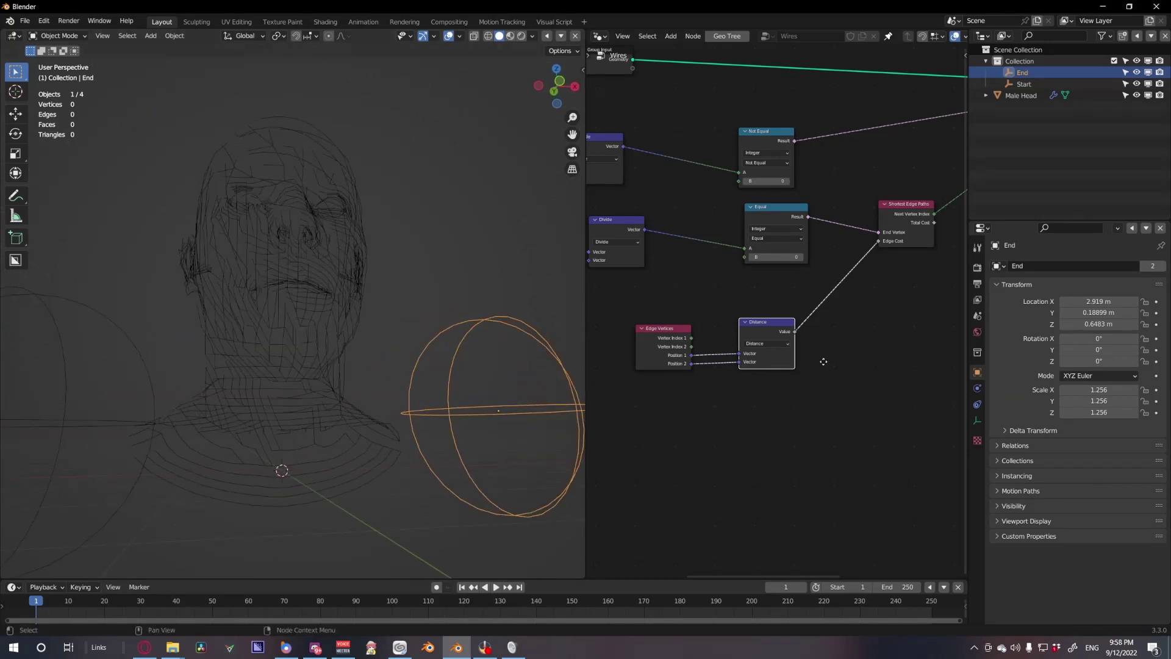
# Insert a Math node set to Multiply on the link between Distance and Shortest Edge Paths' Edge Cost
pyautogui.moveTo(823, 361)
pyautogui.mouseDown(button='middle')
pyautogui.moveTo(913, 280)
pyautogui.moveTo(760, 325)
pyautogui.moveTo(766, 381)
pyautogui.moveTo(841, 363)
pyautogui.mouseUp(button='middle')
pyautogui.moveTo(713, 305); pyautogui.dragTo(700, 307)
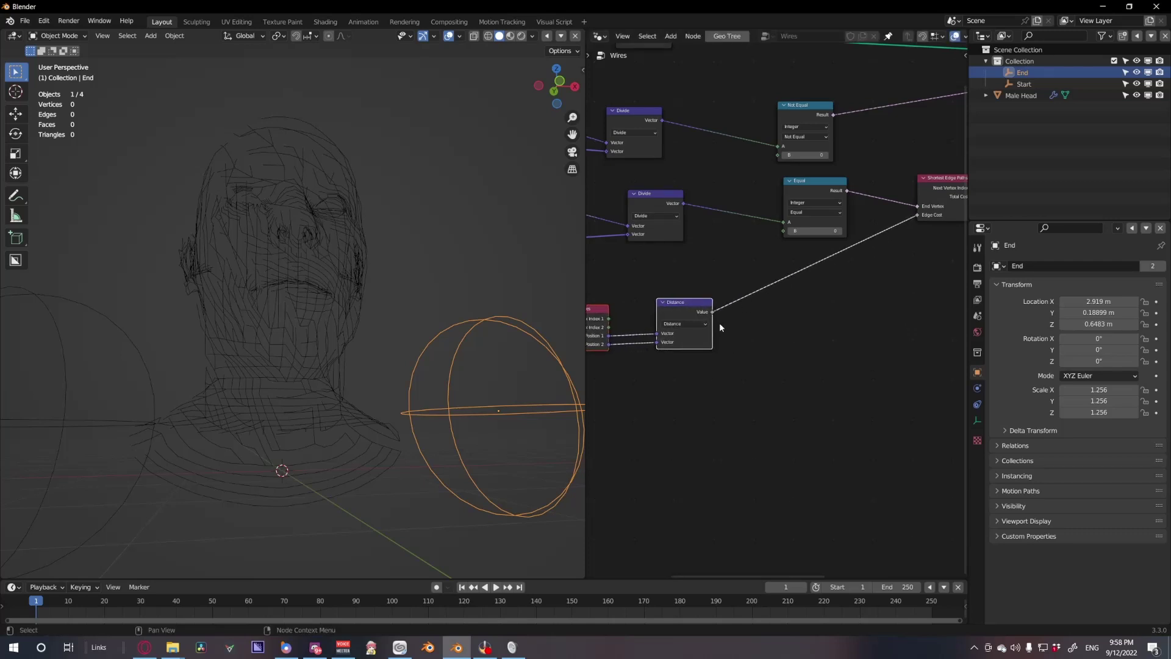
pyautogui.scroll(1, 702, 321)
pyautogui.hotkey('shift', 'a')
pyautogui.moveTo(769, 294)
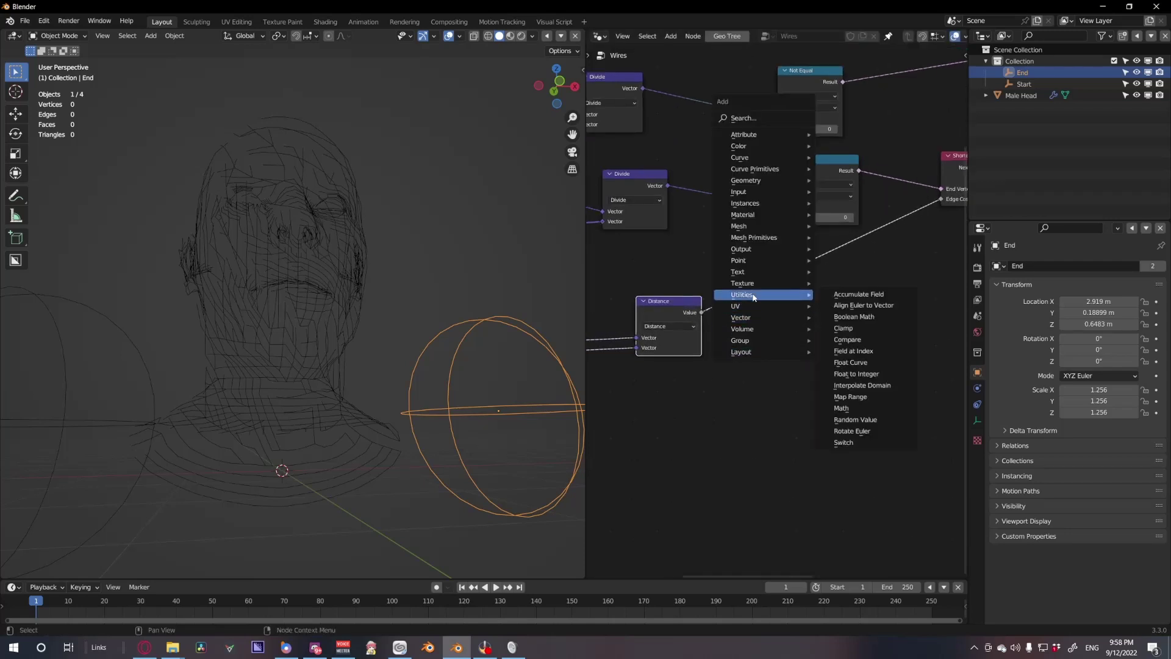
pyautogui.click(863, 409)
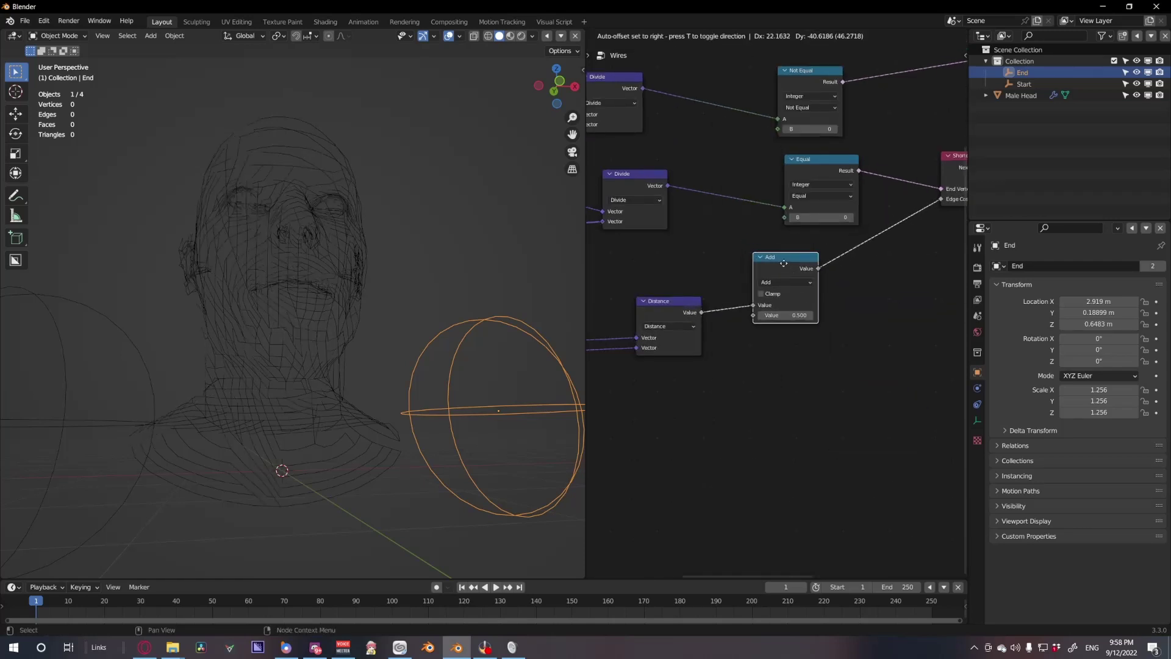
pyautogui.click(787, 288)
pyautogui.click(787, 284)
pyautogui.click(787, 302)
pyautogui.hscroll(-3, 786, 302)
pyautogui.scroll(-2, 786, 302)
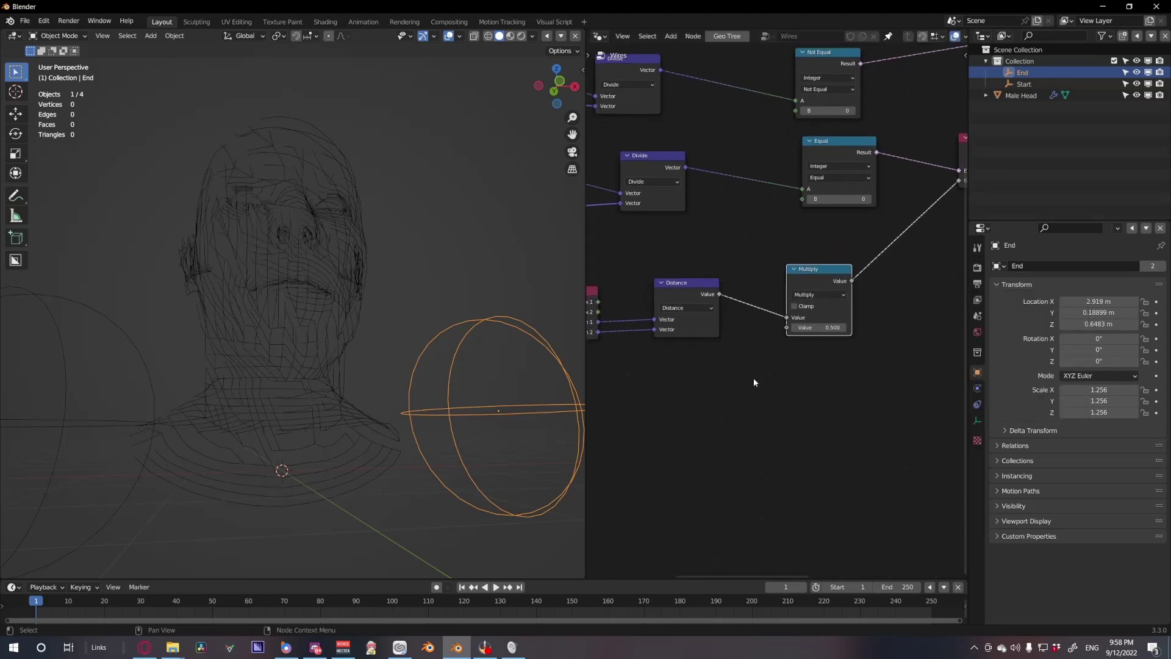
# Add a Noise Texture below the Distance node and link its Fac output to the Multiply node's second Value
pyautogui.hotkey('shift', 'a')
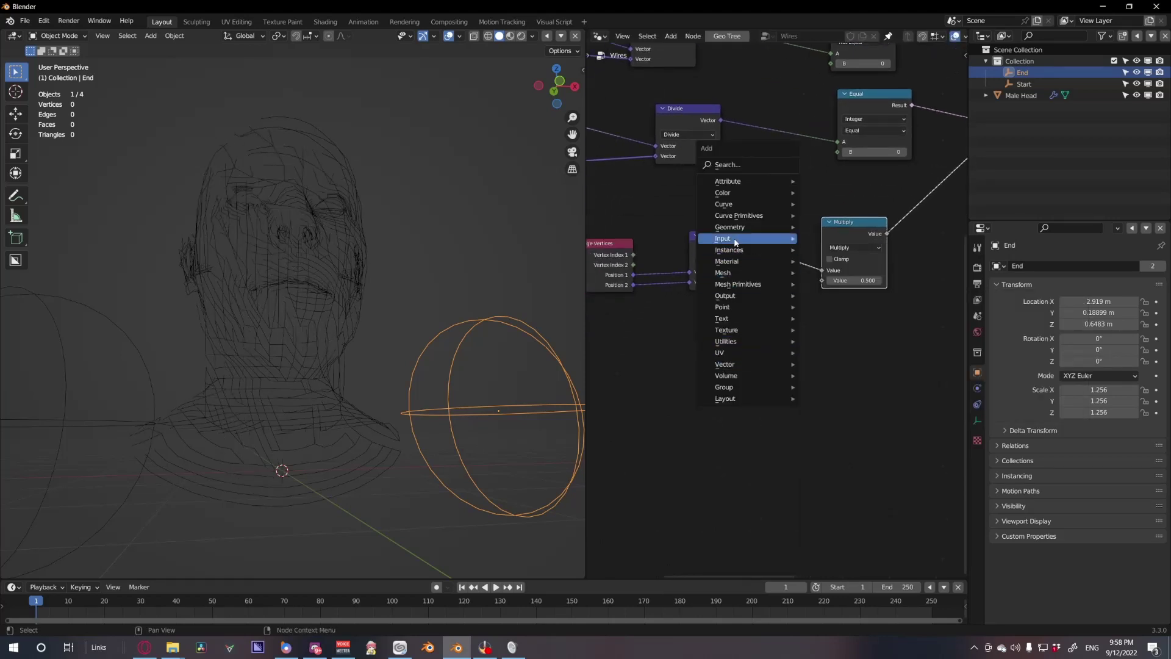
pyautogui.moveTo(784, 318)
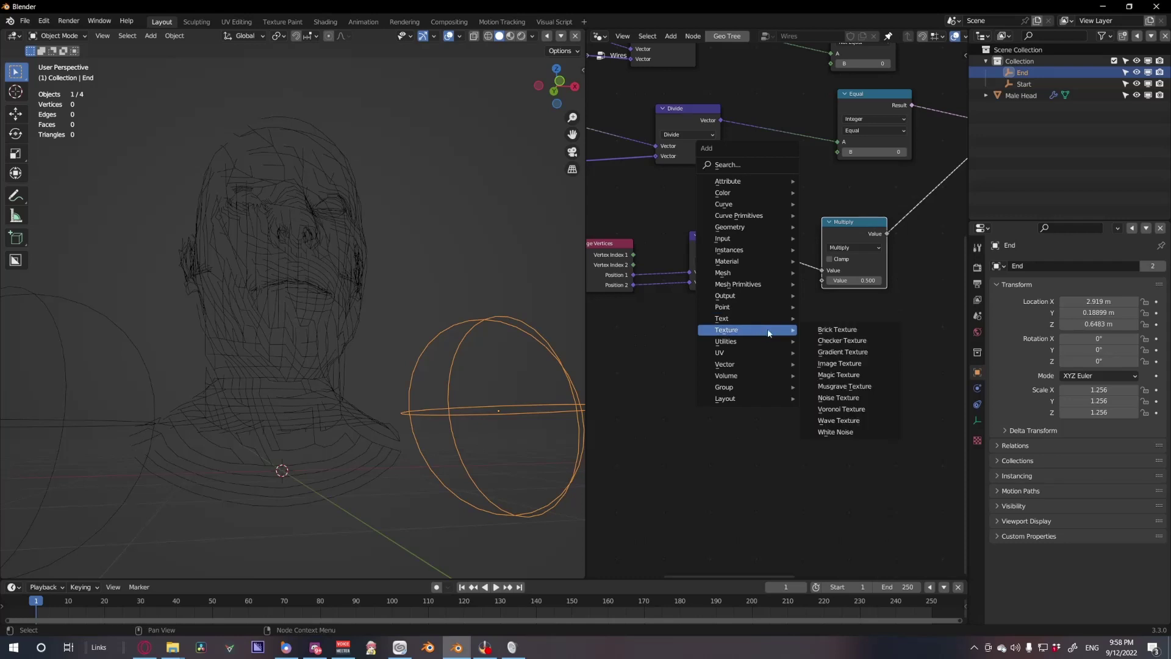
pyautogui.click(845, 397)
pyautogui.click(691, 375)
pyautogui.moveTo(678, 362); pyautogui.dragTo(689, 358)
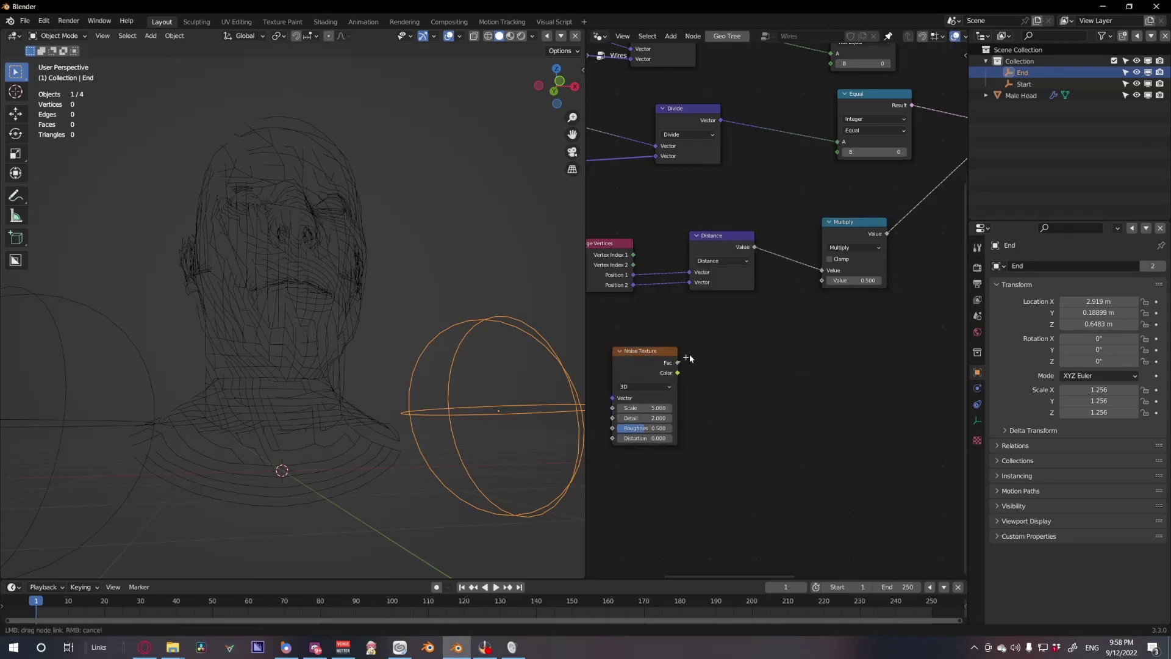
pyautogui.moveTo(821, 284); pyautogui.dragTo(823, 281)
# Switch the Noise Texture to 4D with Scale 5.4 and set W to 5.5
pyautogui.scroll(2, 775, 336)
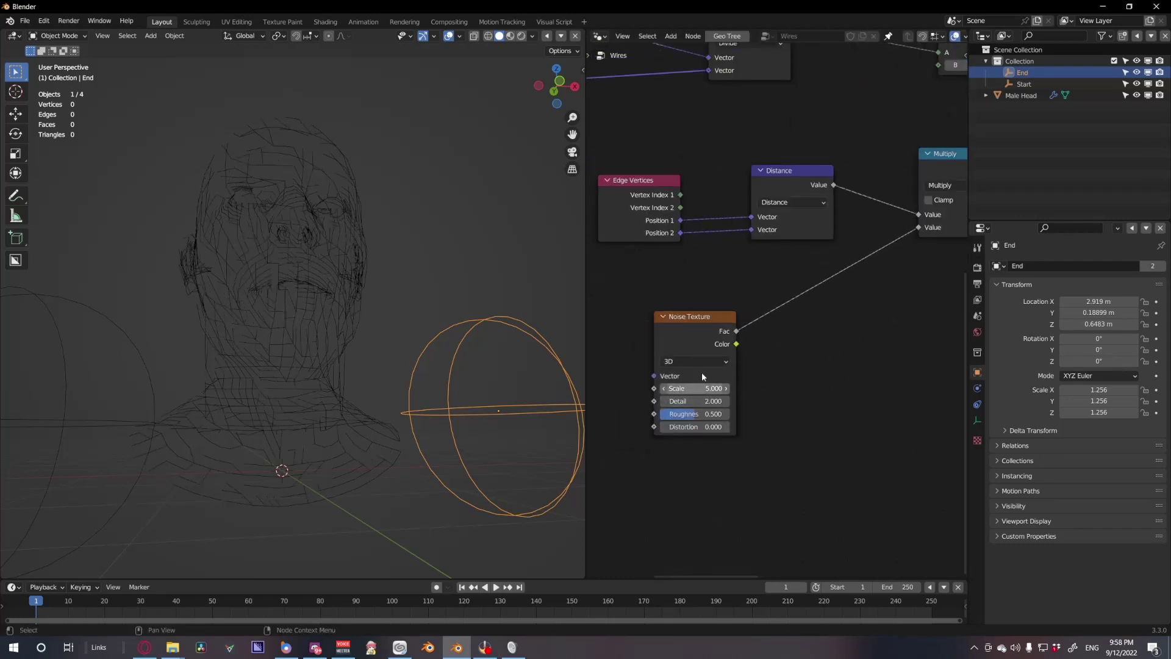
pyautogui.click(696, 361)
pyautogui.click(694, 413)
pyautogui.moveTo(690, 388); pyautogui.dragTo(732, 389)
pyautogui.moveTo(371, 398); pyautogui.dragTo(405, 414, button='middle')
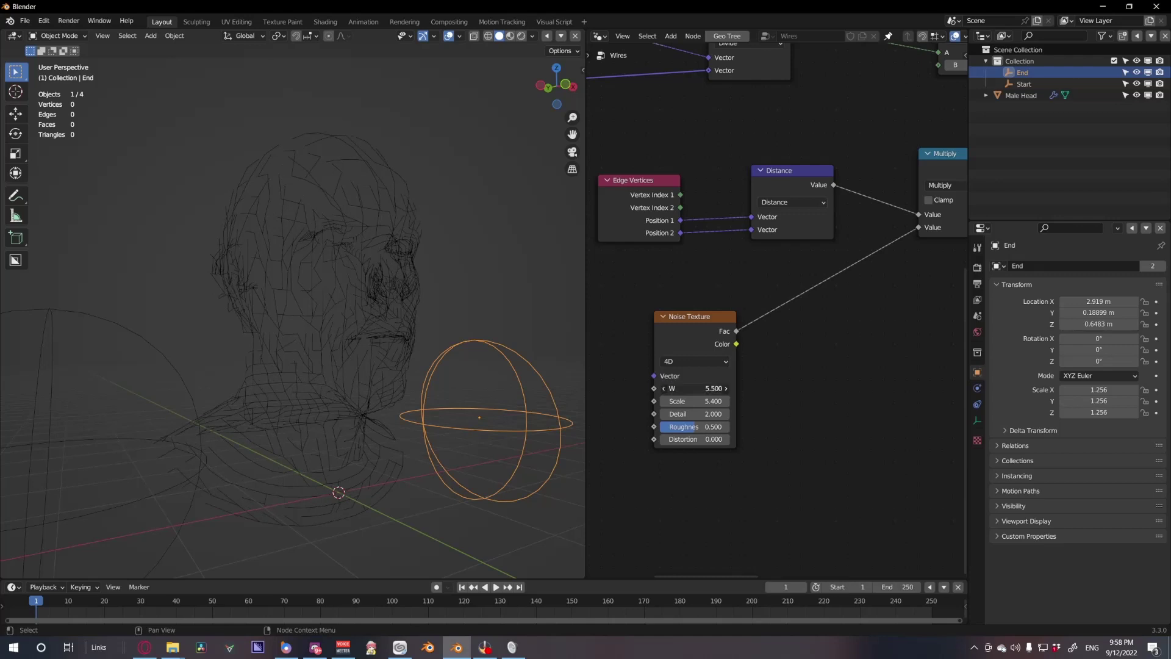
pyautogui.moveTo(451, 298); pyautogui.dragTo(381, 312, button='middle')
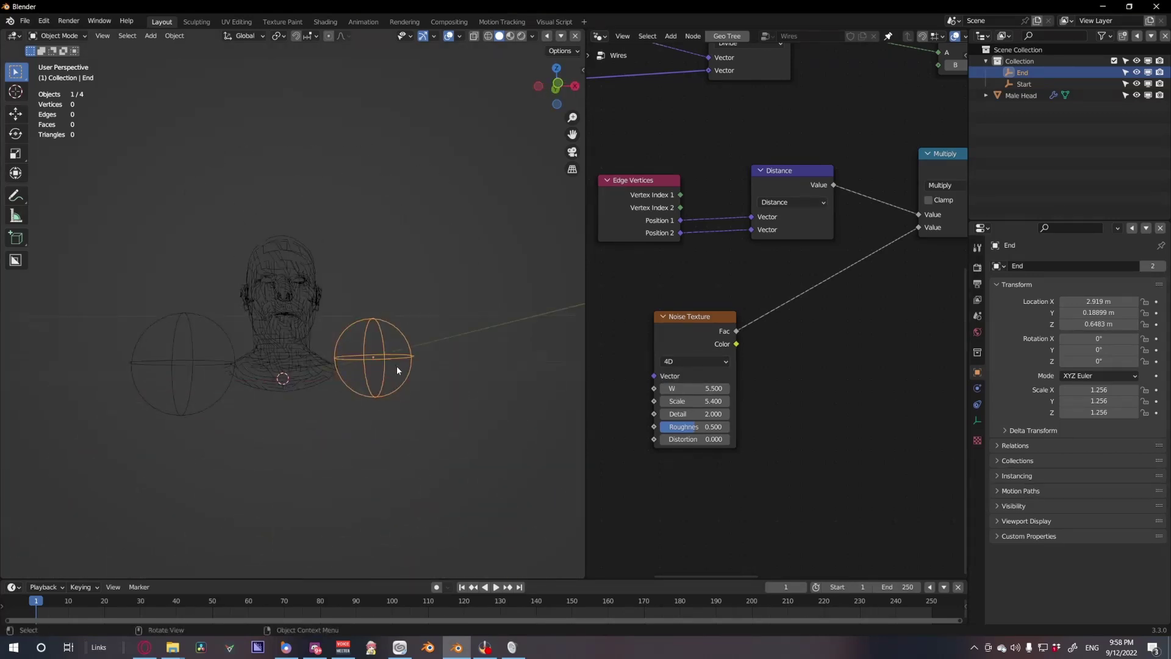
pyautogui.press('g')
pyautogui.rightClick(468, 366)
# Move the Group Output node farther from Edge Paths to Curves to leave room for another node
pyautogui.scroll(-5, 701, 386)
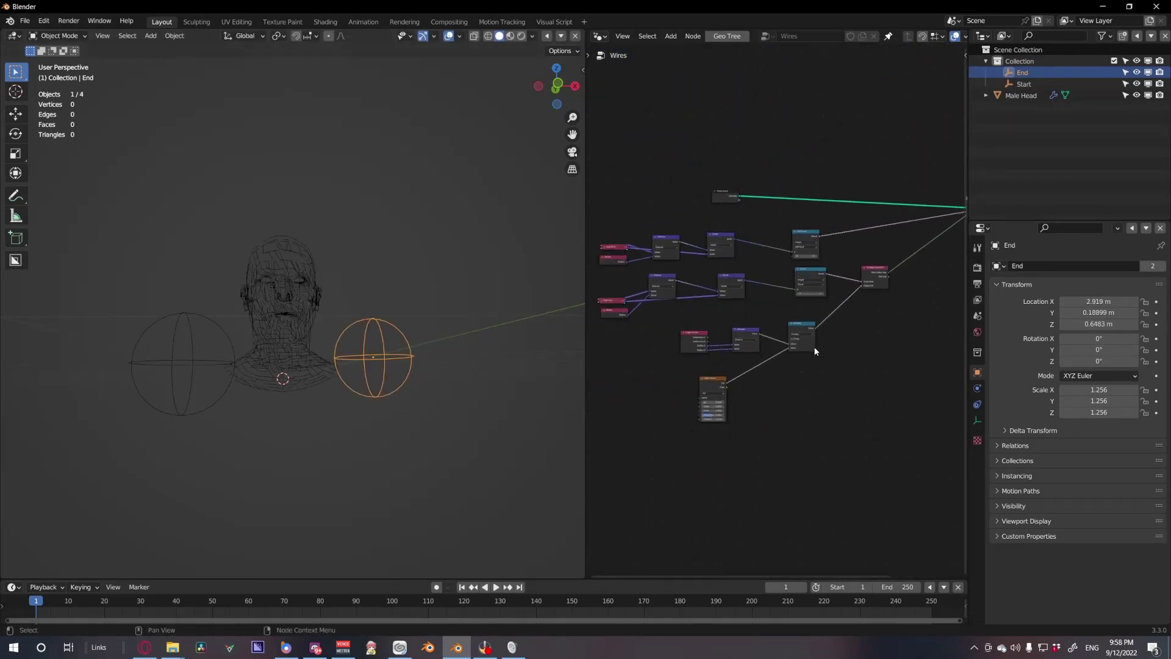
pyautogui.scroll(-2, 817, 341)
pyautogui.moveTo(730, 220); pyautogui.dragTo(615, 228)
pyautogui.moveTo(862, 252); pyautogui.dragTo(656, 284, button='middle')
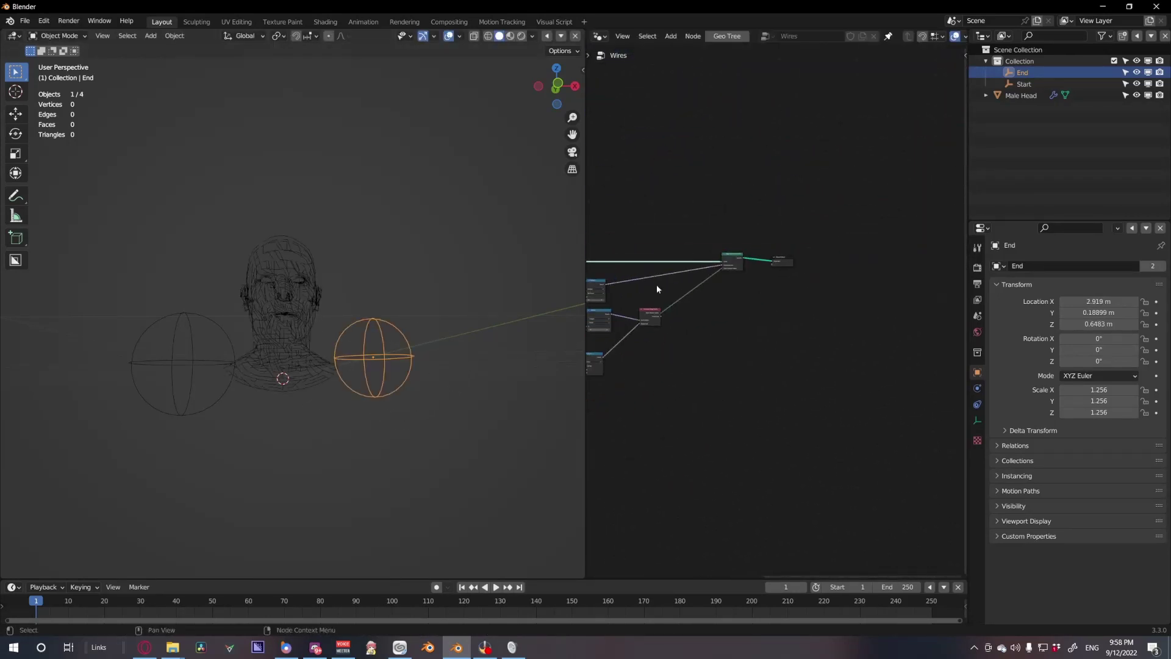
pyautogui.scroll(4, 799, 293)
pyautogui.moveTo(761, 242); pyautogui.dragTo(880, 244)
pyautogui.hotkey('shift', 'a')
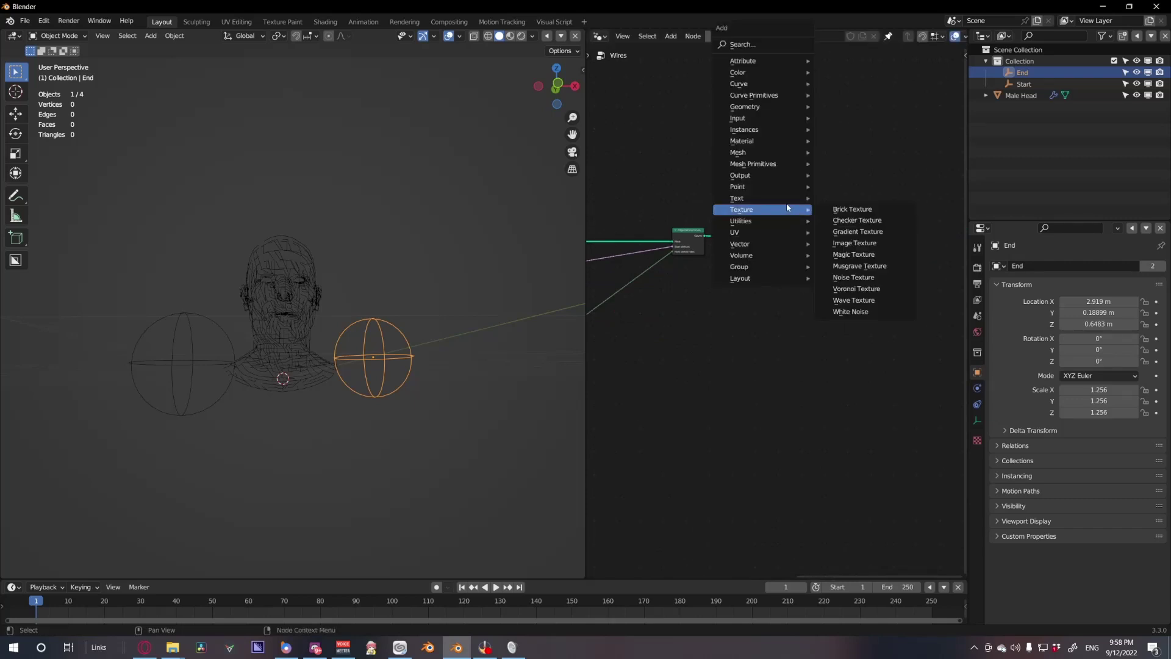
pyautogui.moveTo(793, 201)
pyautogui.click(848, 211)
pyautogui.press('Escape')
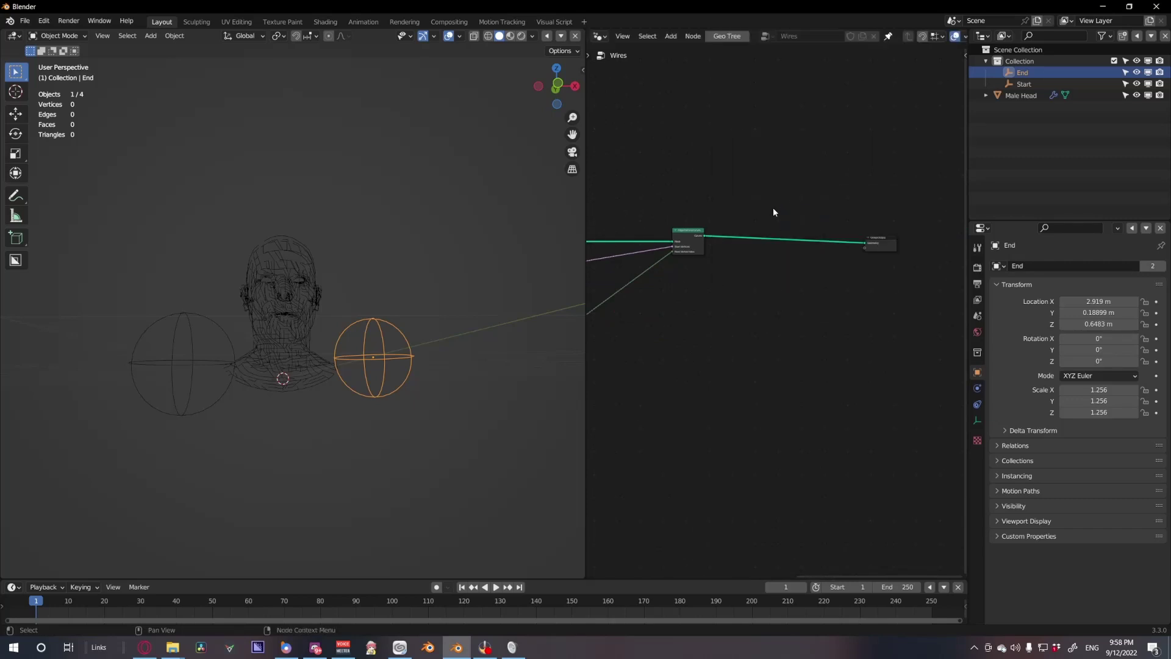
# Insert a Trim Curve node between Edge Paths to Curves and Group Output
pyautogui.hotkey('shift', 'a')
pyautogui.click(767, 54)
pyautogui.write('trim')
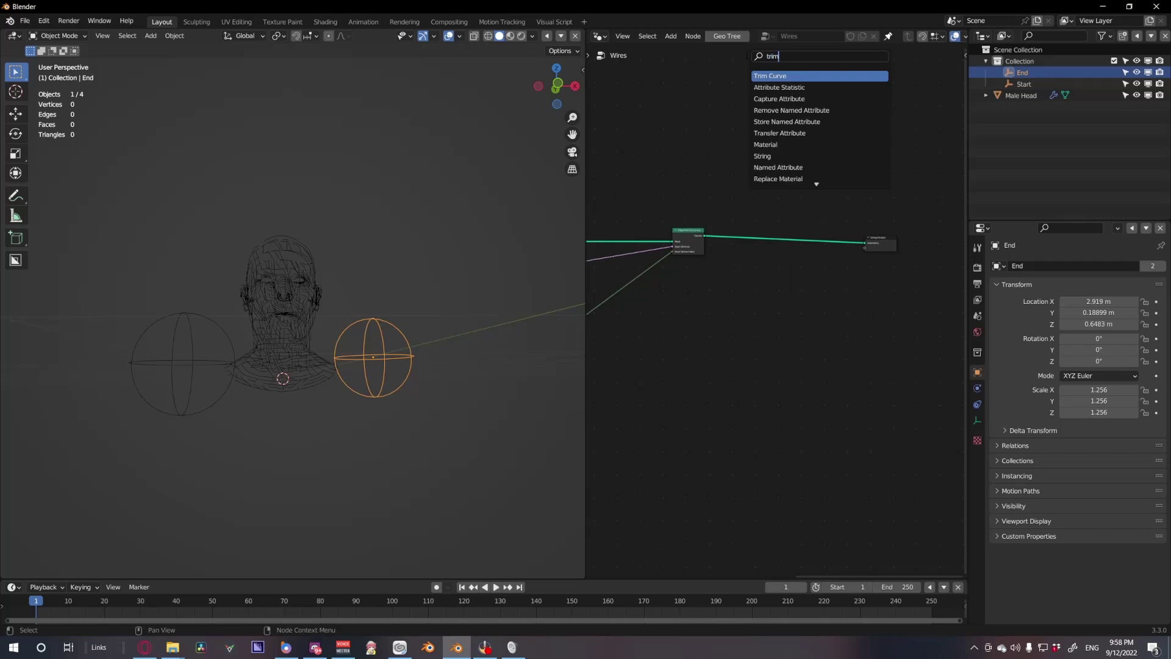
pyautogui.press('Return')
pyautogui.click(758, 228)
# Try the Trim Curve's Start factor at values up to 0.28 and return it to 0
pyautogui.scroll(5, 758, 229)
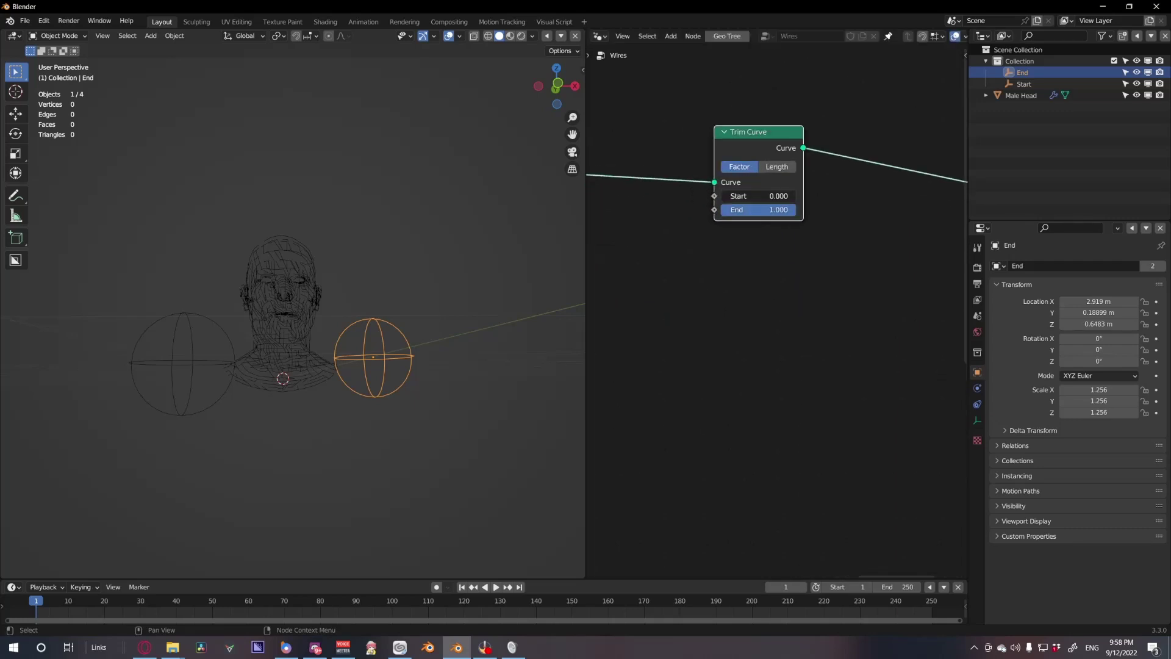
pyautogui.moveTo(733, 196); pyautogui.dragTo(772, 197)
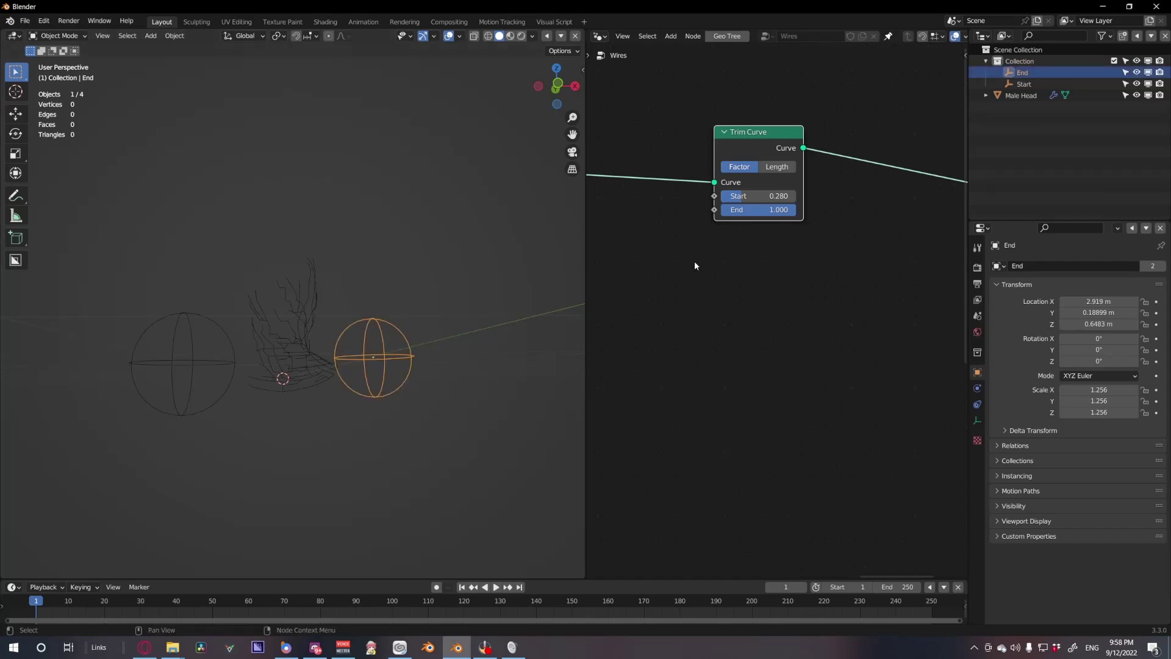
pyautogui.moveTo(757, 197); pyautogui.dragTo(723, 197)
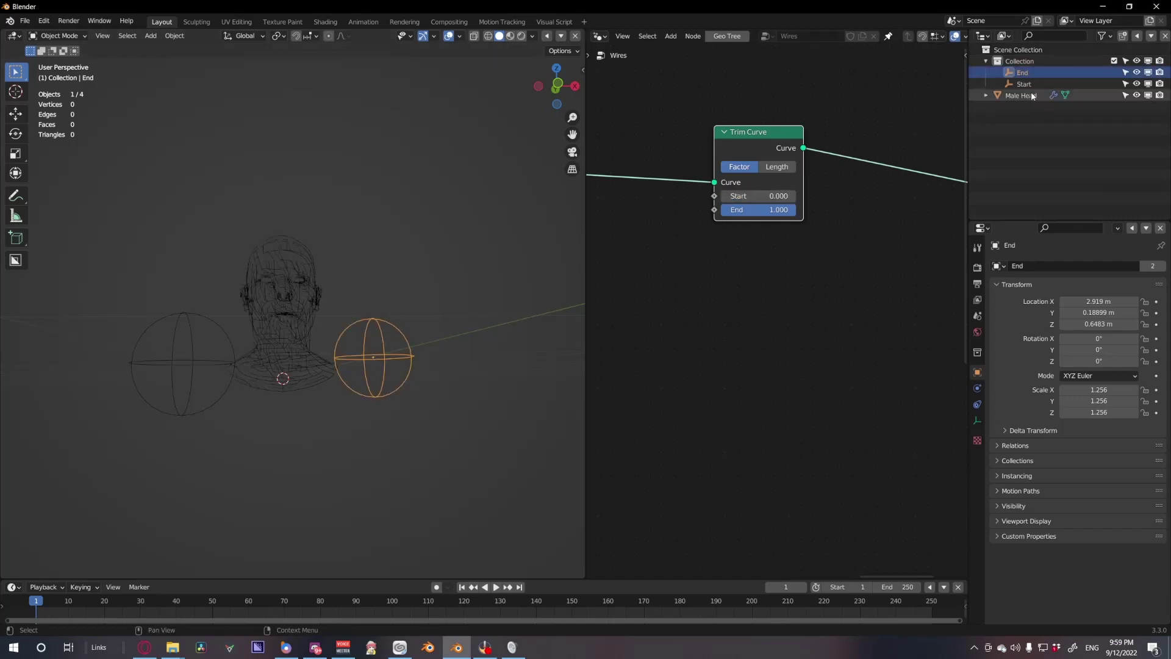
# Rename the End empty to Start and then rename the same empty to END
pyautogui.doubleClick(1022, 72)
pyautogui.write('Start')
pyautogui.press('Return')
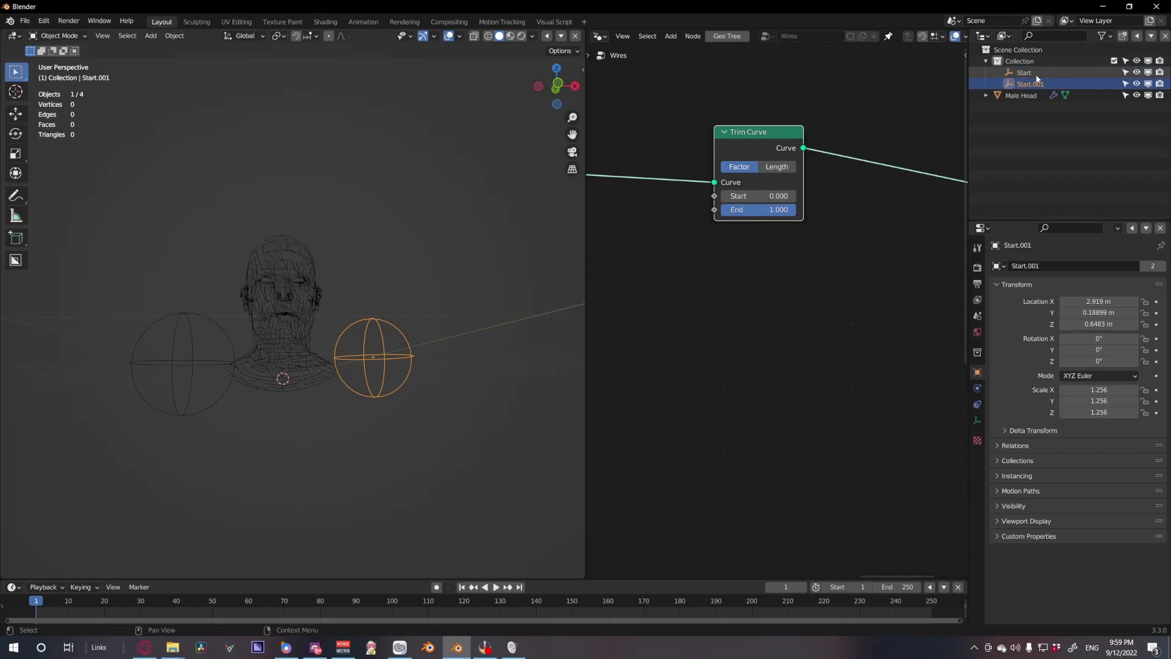
pyautogui.write('EN')
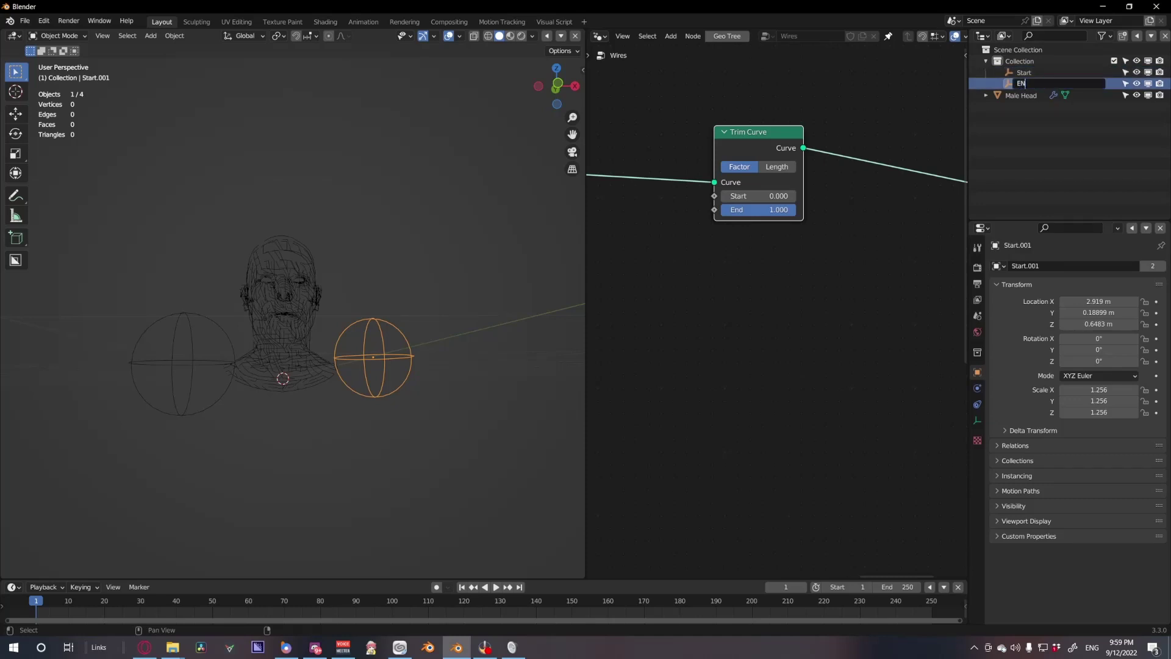
pyautogui.write('D')
pyautogui.press('Return')
# Test the Trim Curve's Start factor once more and reset it to 0
pyautogui.moveTo(757, 197); pyautogui.dragTo(780, 196)
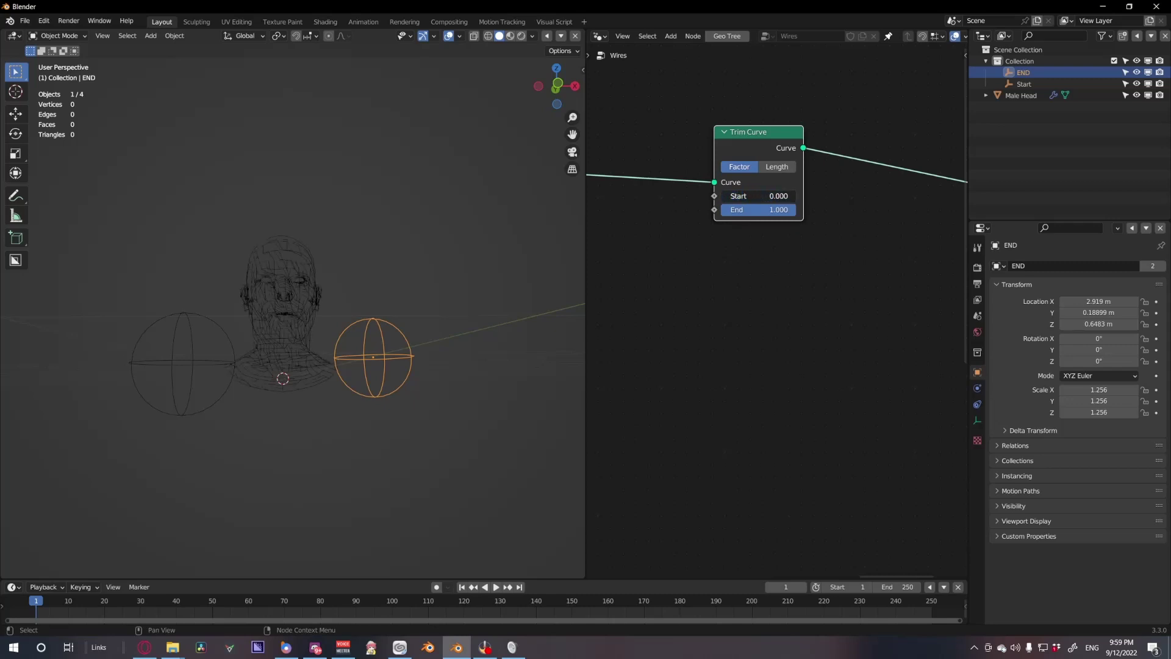
pyautogui.moveTo(756, 197)
pyautogui.mouseDown()
pyautogui.moveTo(769, 197)
pyautogui.moveTo(755, 196)
pyautogui.mouseUp()
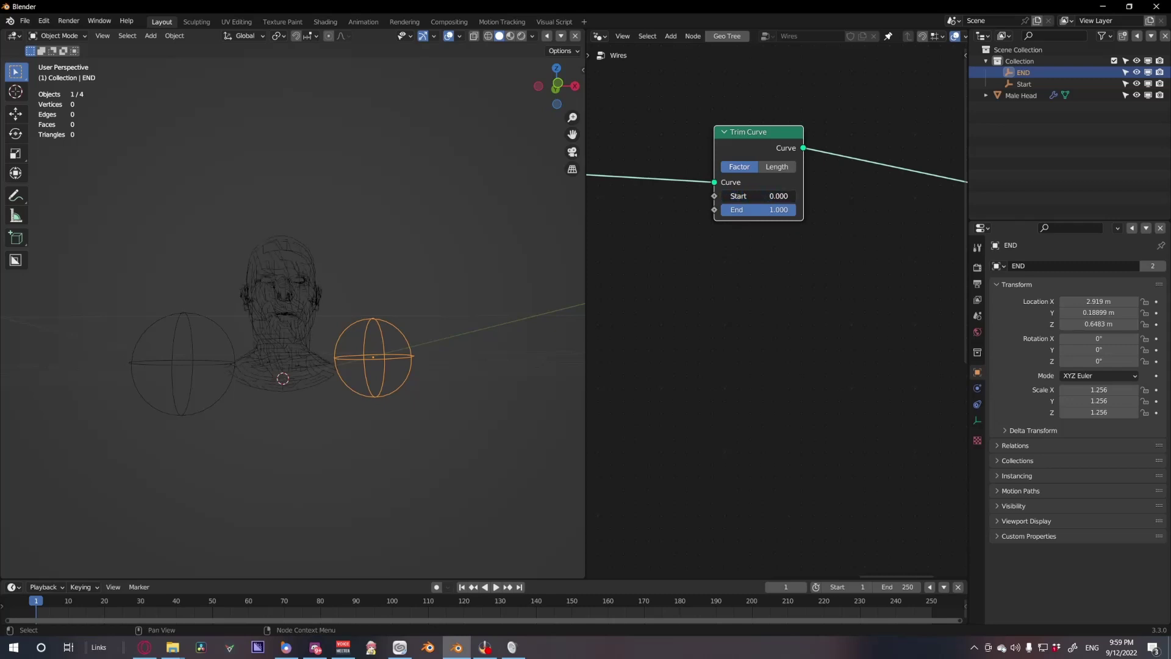
# Raise the Start empty to about Z 2.26 m and shift it toward negative Y beside the head
pyautogui.click(167, 358)
pyautogui.press('g')
pyautogui.click(190, 319)
pyautogui.moveTo(191, 319); pyautogui.dragTo(318, 303, button='middle')
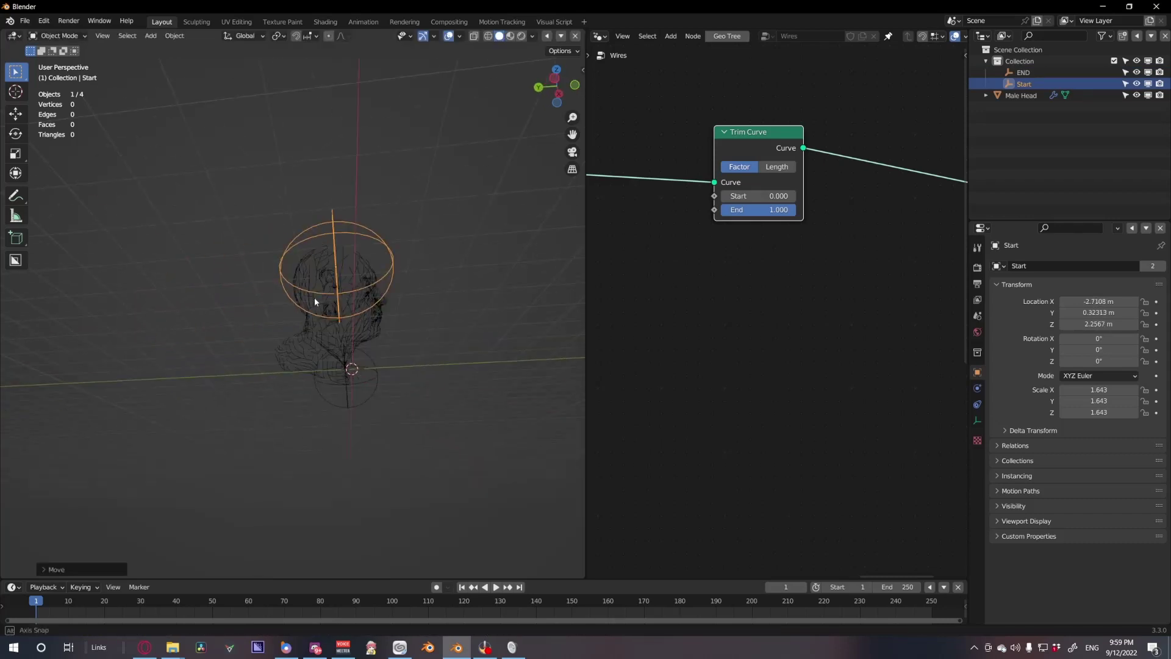
pyautogui.press('g')
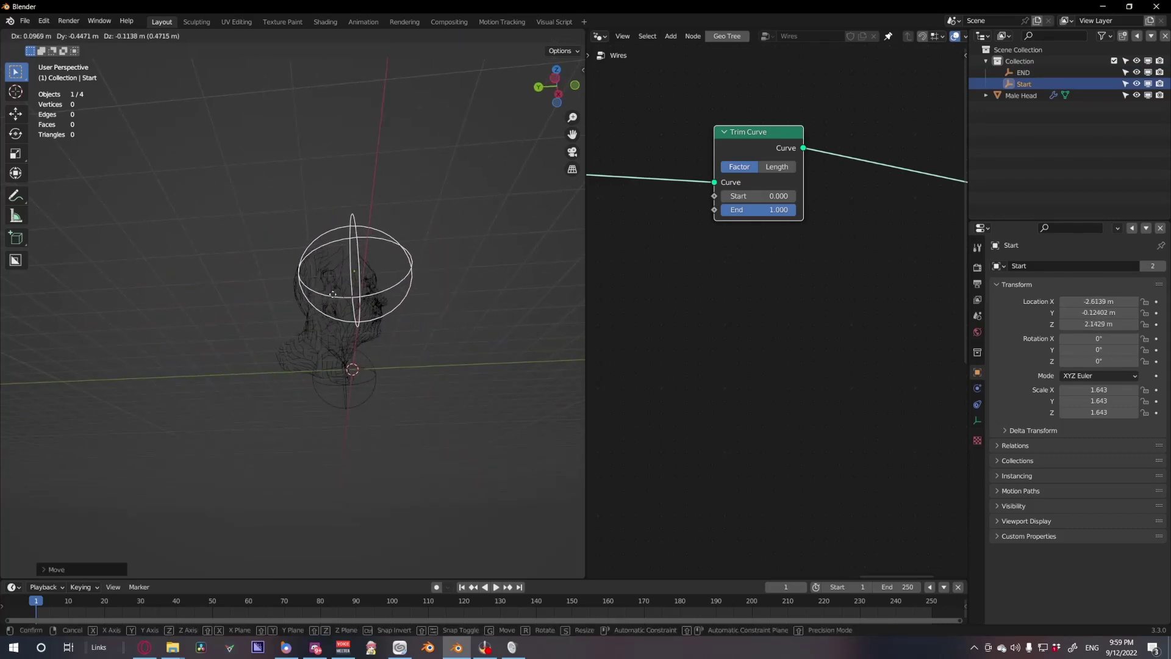
pyautogui.click(363, 284)
# Reposition the Start empty around the head to about X -2.57 m, Y -0.78 m, Z 2.78 m
pyautogui.moveTo(363, 284); pyautogui.dragTo(449, 427, button='middle')
pyautogui.press('g')
pyautogui.click(266, 316)
pyautogui.press('g')
pyautogui.click(390, 332)
# Lower the Start empty along Z and place it at about X -2.90 m, Y -1.12 m, Z 0.19 m
pyautogui.press('g')
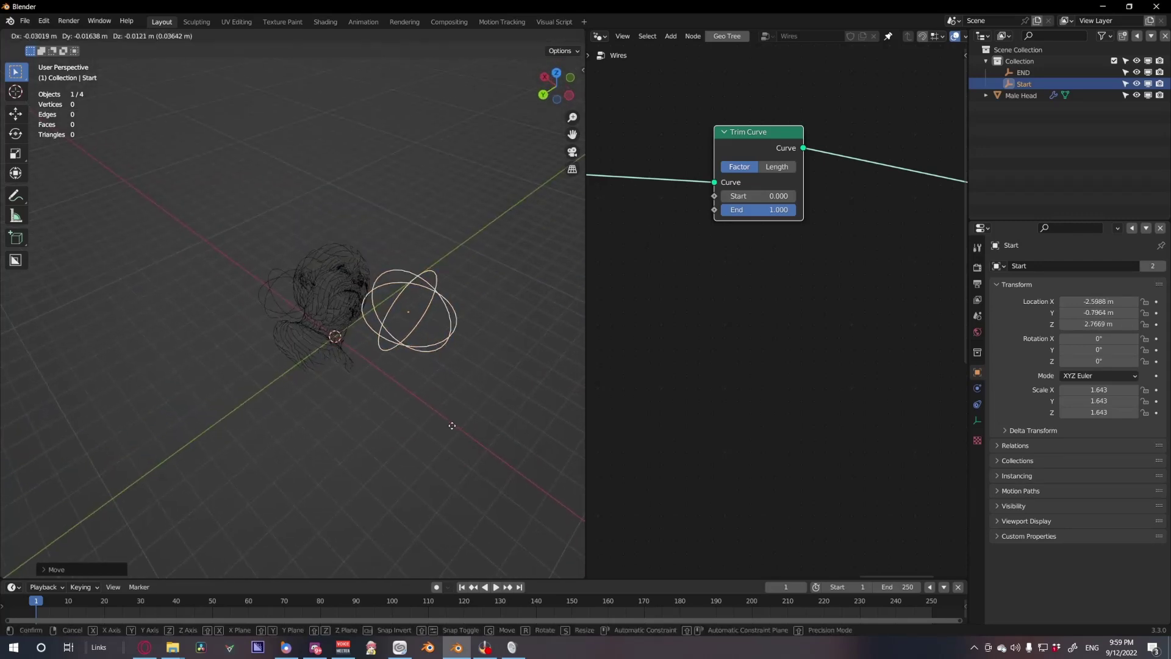
pyautogui.press('z')
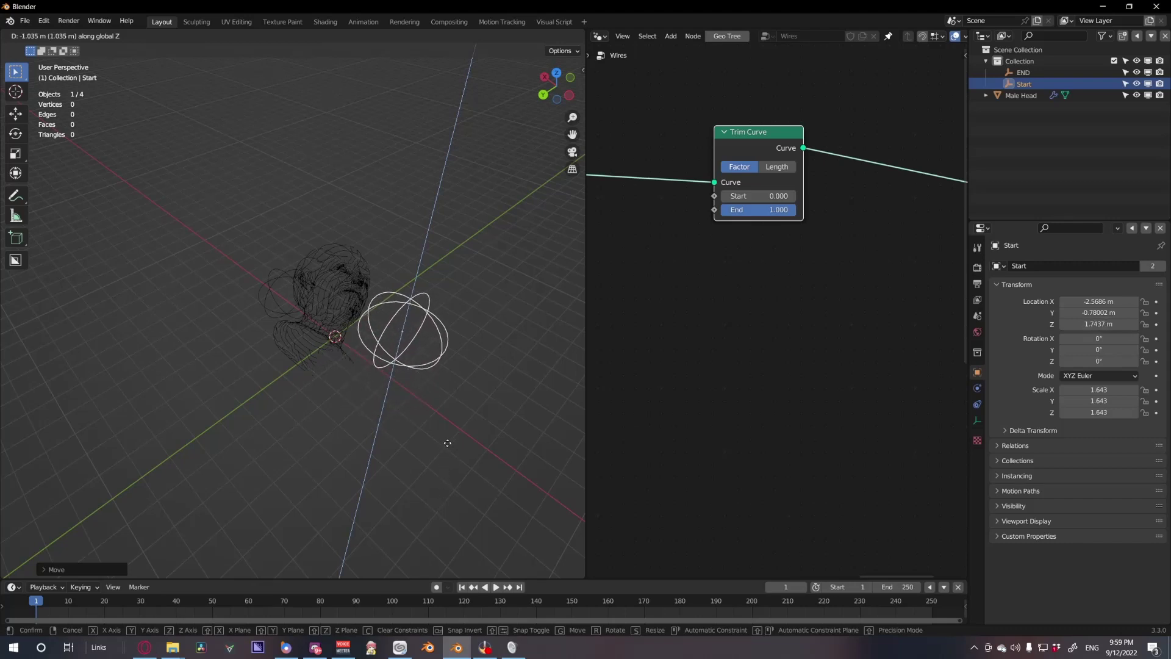
pyautogui.click(452, 455)
pyautogui.press('g')
pyautogui.click(464, 452)
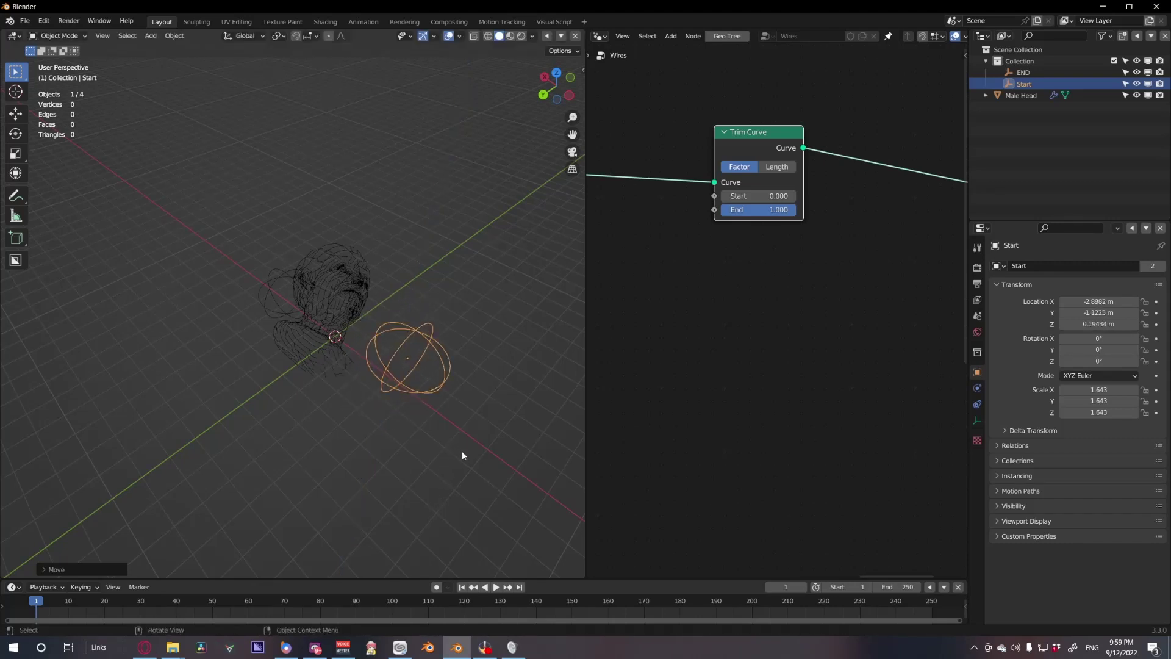
# Select the Male Head and apply its object transform
pyautogui.moveTo(462, 451); pyautogui.dragTo(351, 350, button='middle')
pyautogui.click(352, 350)
pyautogui.hotkey('ctrl', 'a')
pyautogui.click(348, 322)
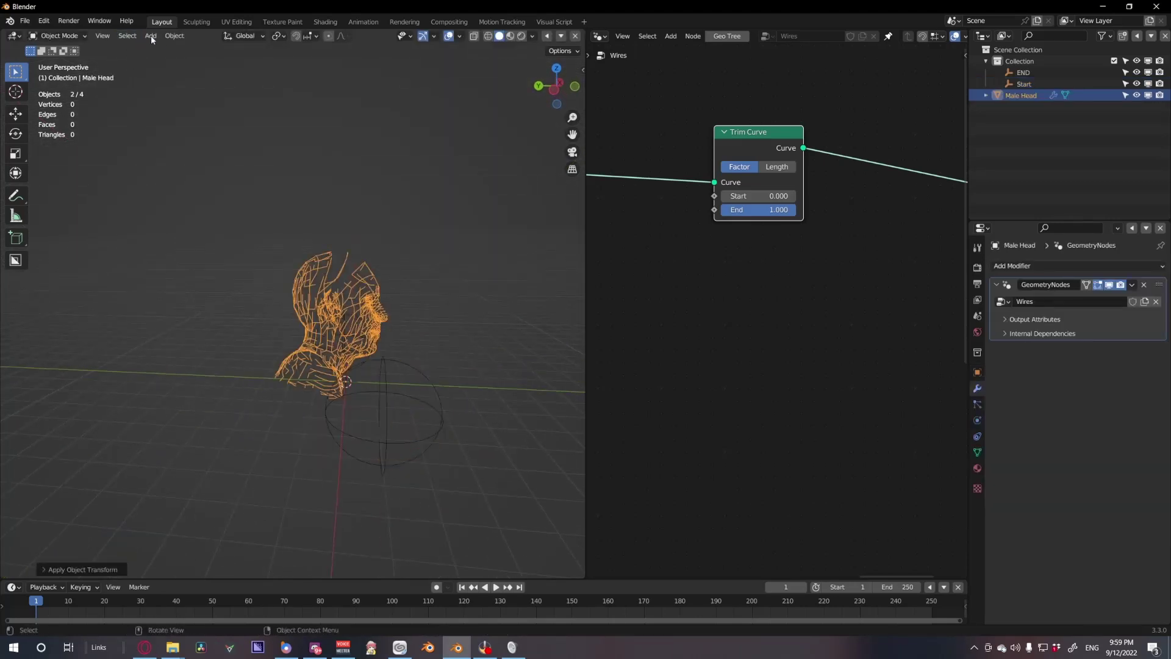
# Set the Male Head's origin to its geometry
pyautogui.click(174, 35)
pyautogui.moveTo(257, 57)
pyautogui.click(305, 69)
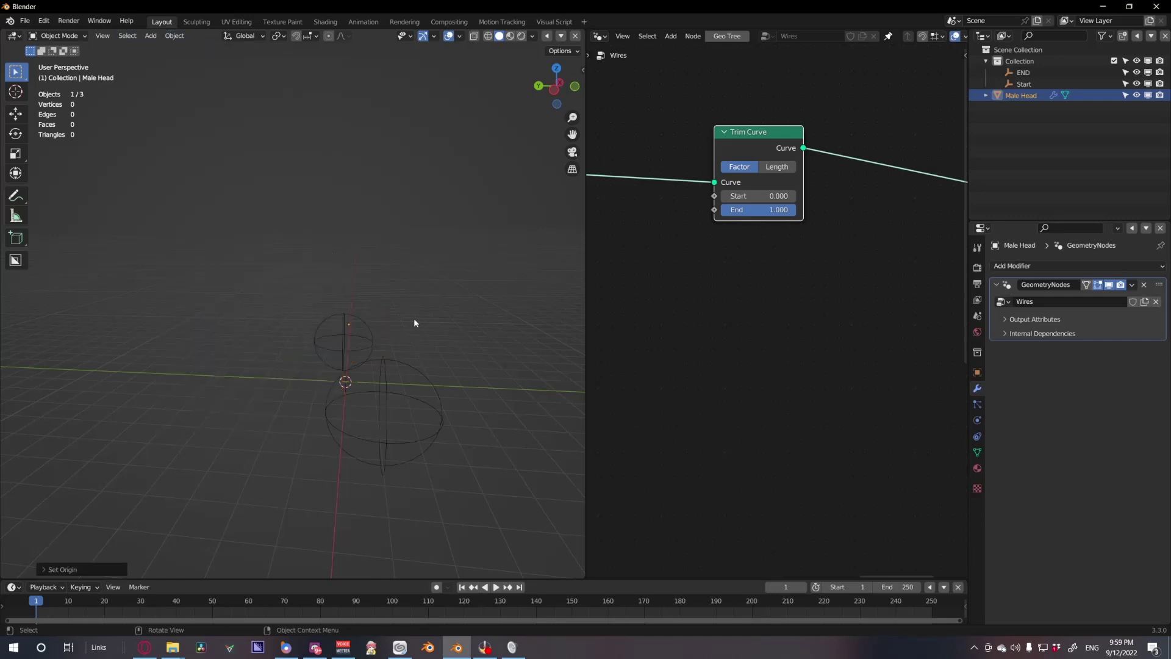
pyautogui.moveTo(414, 318); pyautogui.dragTo(331, 322, button='middle')
pyautogui.hotkey('ctrl', 'z')
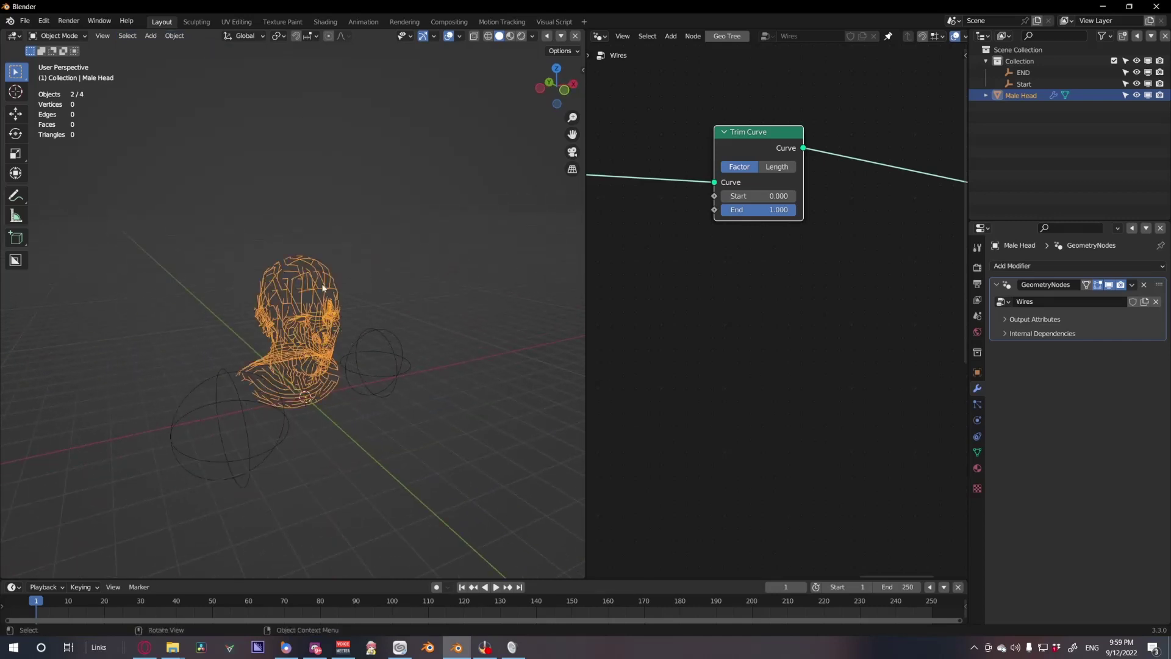
pyautogui.hotkey('ctrl', 'shift', 'z')
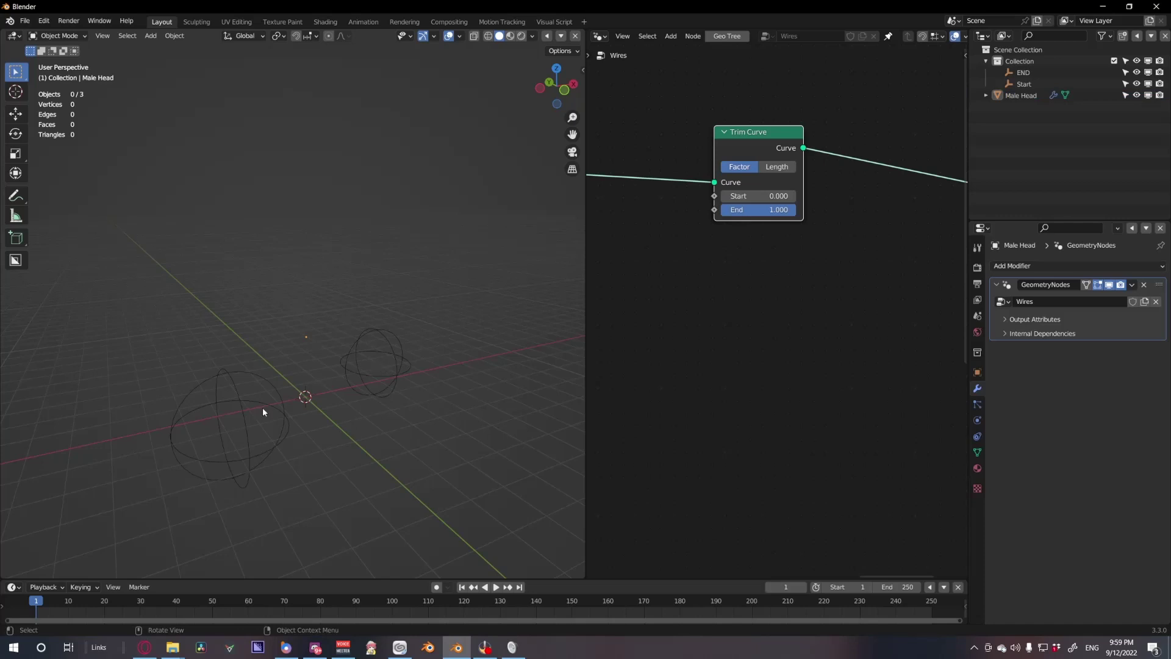
# Move the Start empty beside the neck on the head's negative X side
pyautogui.click(262, 413)
pyautogui.moveTo(340, 382); pyautogui.dragTo(274, 475, button='middle')
pyautogui.press('g')
pyautogui.click(319, 360)
pyautogui.press('g')
pyautogui.click(283, 412)
pyautogui.moveTo(282, 412)
pyautogui.mouseDown(button='middle')
pyautogui.moveTo(372, 394)
pyautogui.moveTo(403, 371)
pyautogui.moveTo(289, 407)
pyautogui.mouseUp(button='middle')
pyautogui.press('g')
pyautogui.click(384, 391)
# Bring the END empty closer to the head's positive X side and enlarge it to a scale of about 2.49
pyautogui.click(389, 376)
pyautogui.press('g')
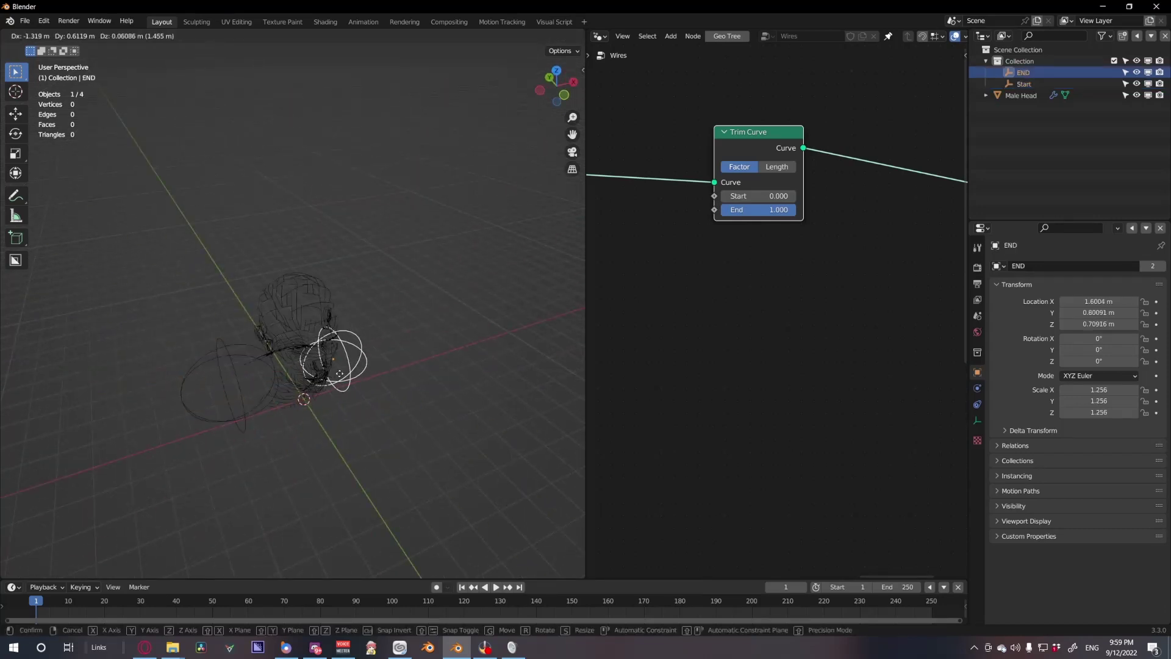
pyautogui.click(356, 376)
pyautogui.moveTo(356, 377); pyautogui.dragTo(346, 345, button='middle')
pyautogui.press('s')
pyautogui.click(386, 381)
# Move the END empty outward to about X 3.66 m, Y 0.35 m, Z 0.38 m and fine-tune its scale
pyautogui.press('g')
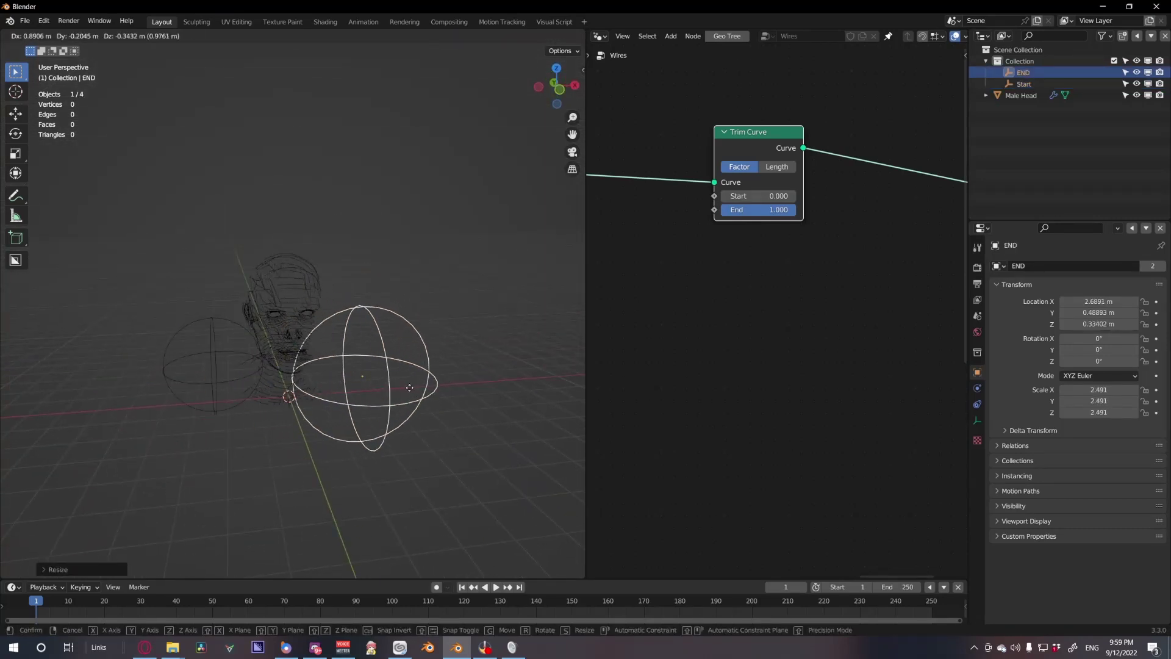
pyautogui.click(437, 387)
pyautogui.press('s')
pyautogui.click(433, 388)
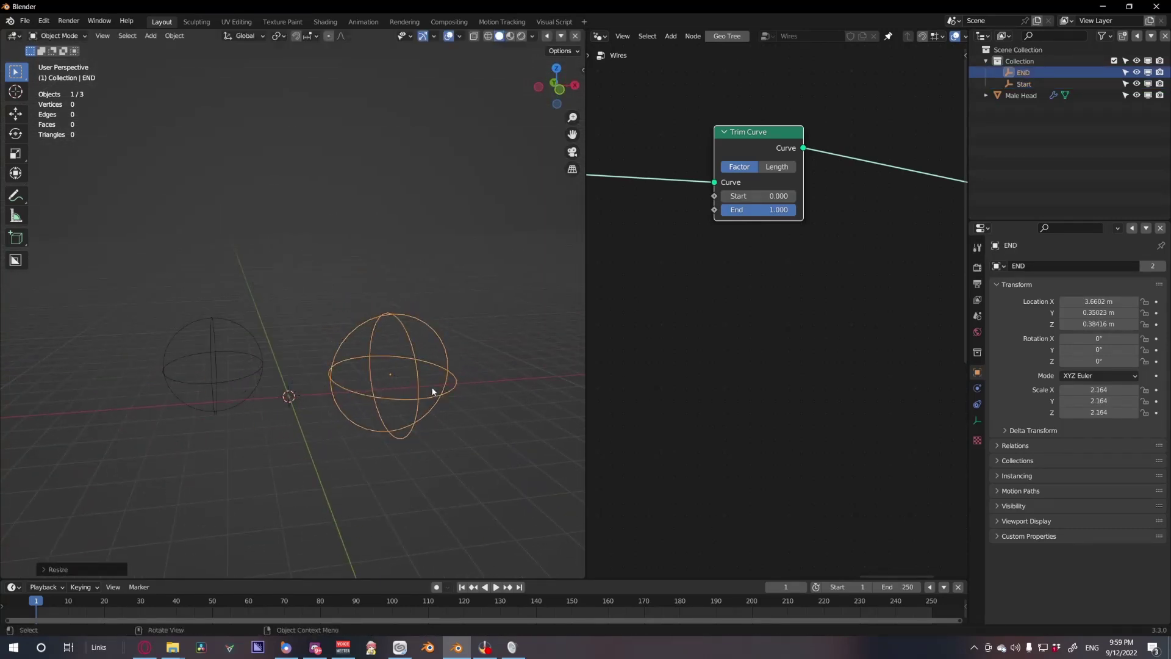
pyautogui.press('s')
pyautogui.click(443, 400)
# Move the Start empty farther from the head to about X -3.31 m, Y 0.88 m, Z 0.87 m
pyautogui.click(208, 385)
pyautogui.press('g')
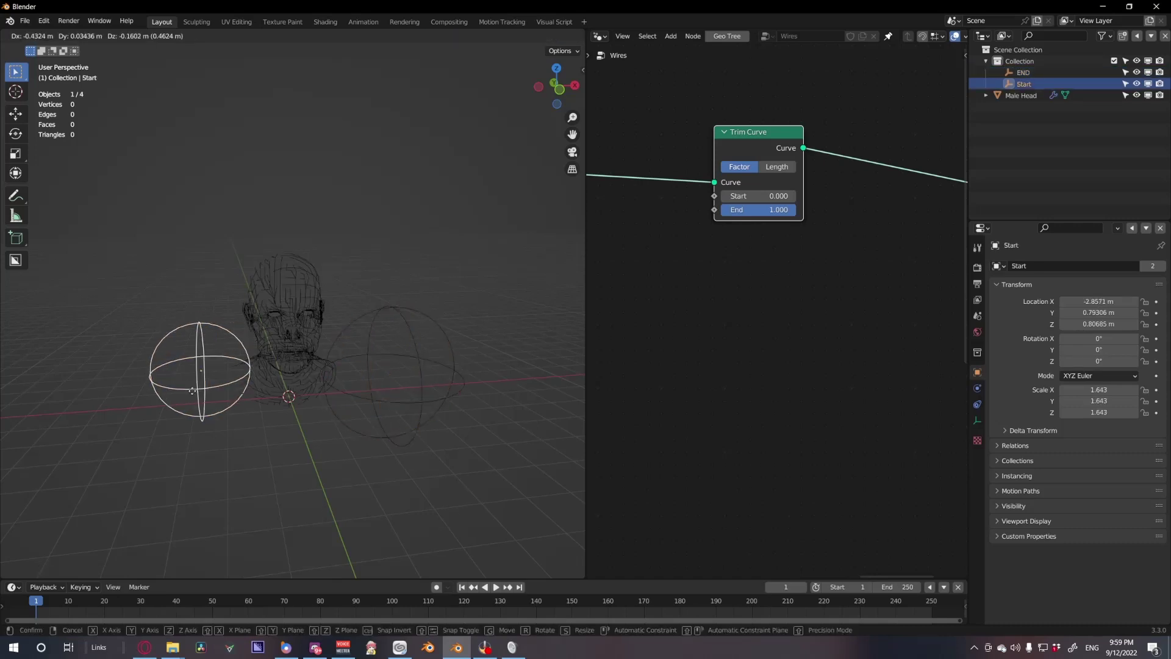
pyautogui.click(173, 388)
pyautogui.scroll(4, 309, 349)
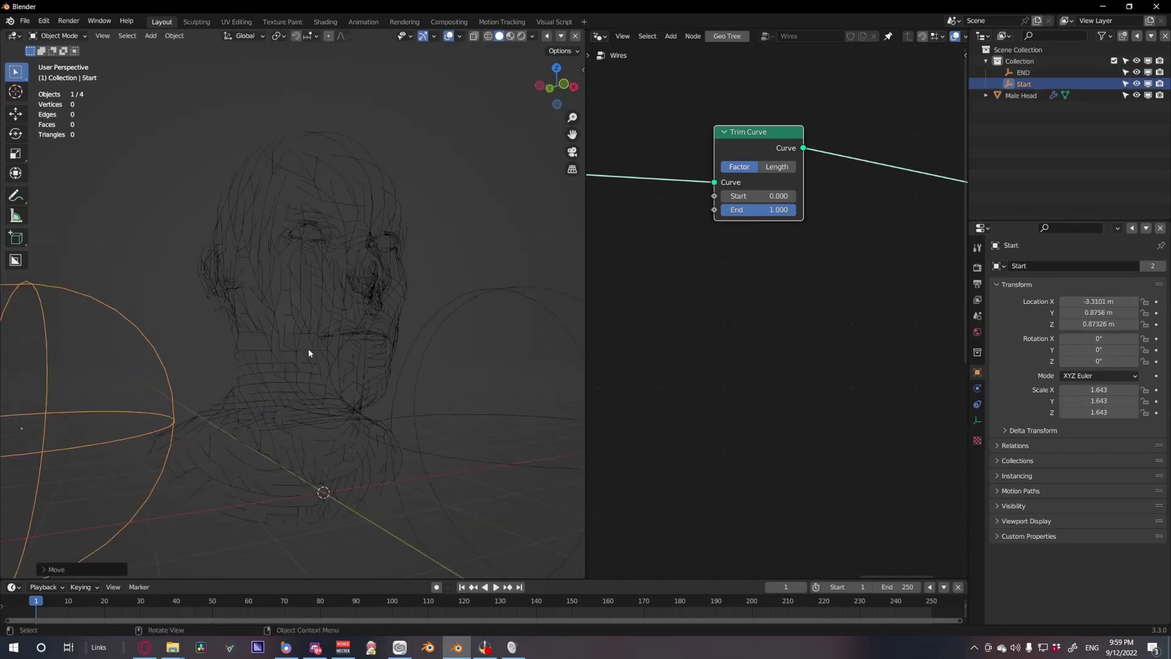
# Deselect everything and test the growth by varying the Trim Curve's Start factor, returning it to 0
pyautogui.click(289, 397)
pyautogui.click(444, 250)
pyautogui.moveTo(738, 198)
pyautogui.mouseDown()
pyautogui.moveTo(756, 198)
pyautogui.moveTo(735, 195)
pyautogui.mouseUp()
# Select the Male Head and set its origin to its geometry once more
pyautogui.click(256, 183)
pyautogui.click(174, 35)
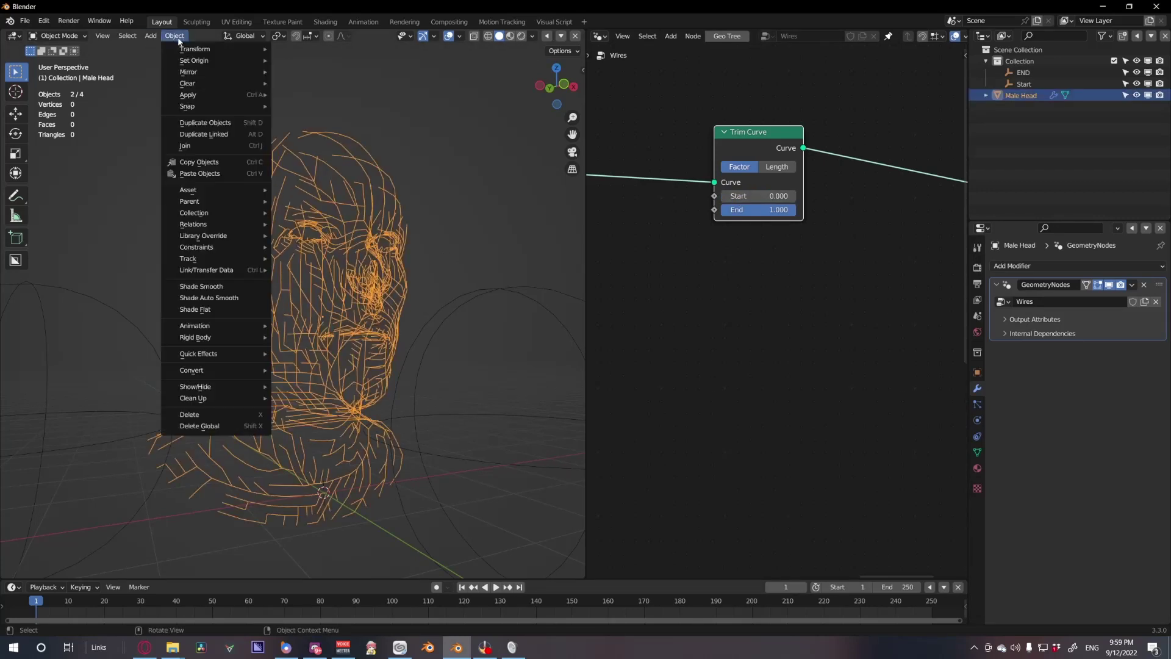
pyautogui.moveTo(213, 61)
pyautogui.click(307, 73)
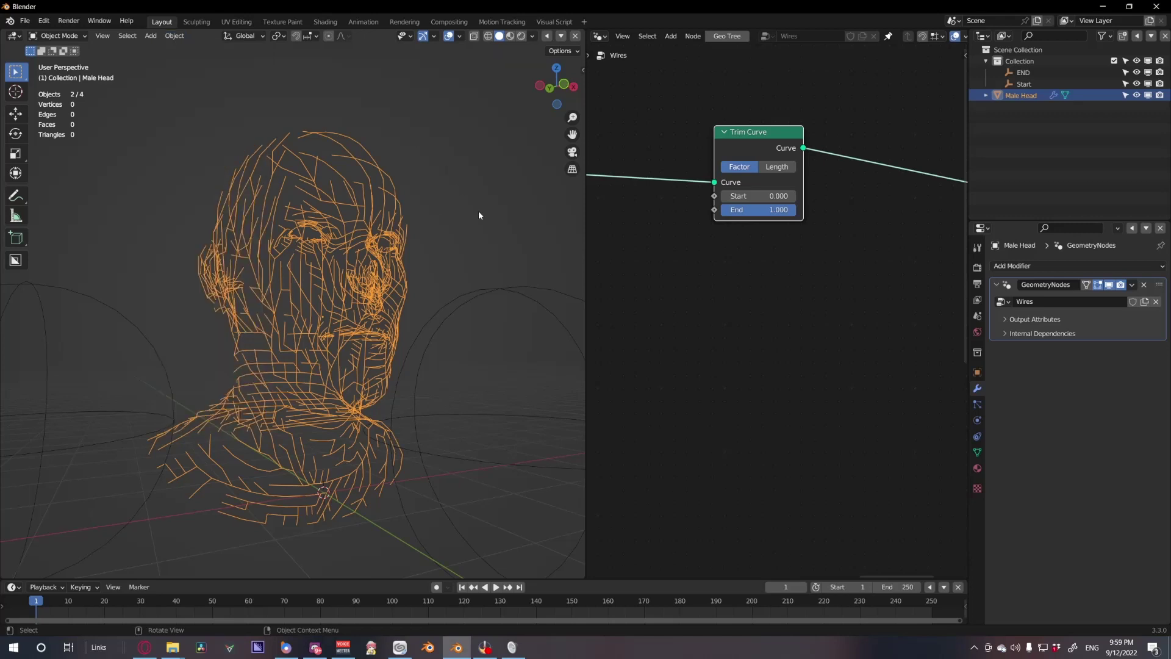
# Apply the Male Head's object transform again and keep the head selected
pyautogui.scroll(-1, 361, 313)
pyautogui.hotkey('ctrl', 'a')
pyautogui.click(359, 306)
pyautogui.click(447, 297)
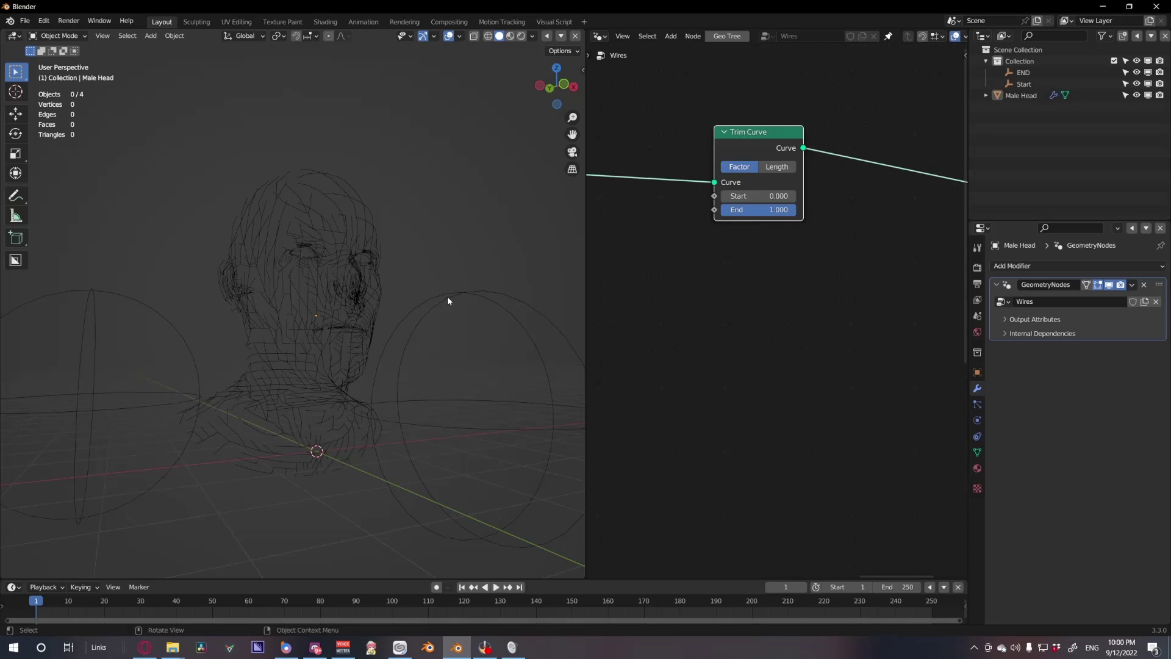
pyautogui.hotkey('ctrl', 'z')
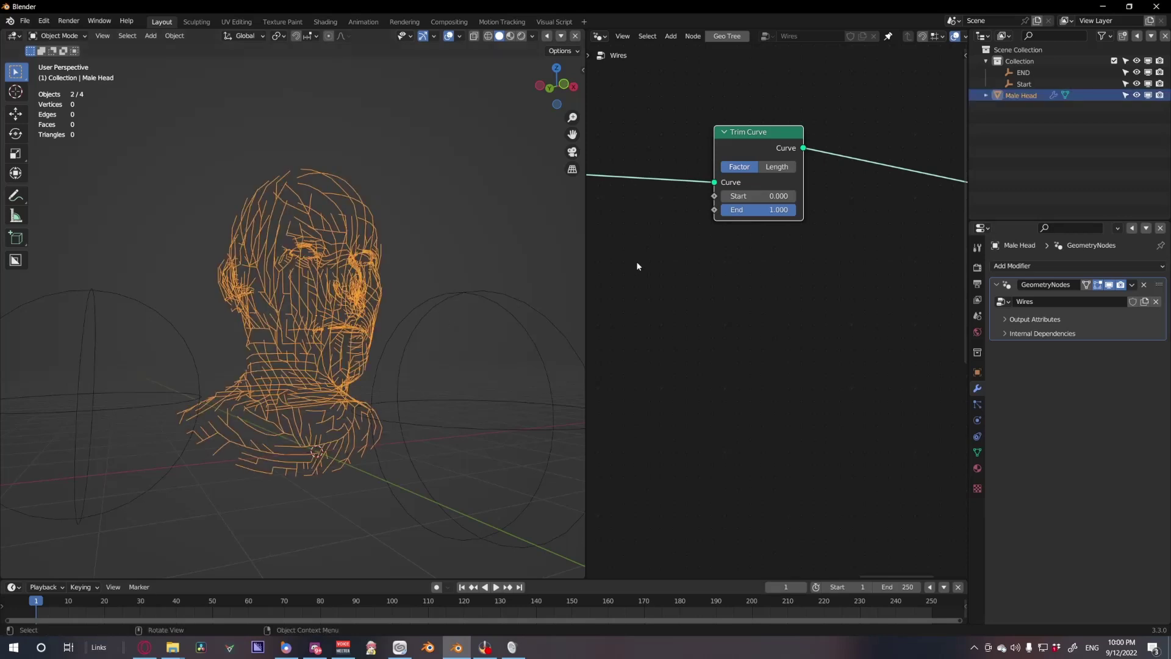
# Vary the Trim Curve's Start factor to check the growth, return it to 0 and deselect the head
pyautogui.moveTo(733, 201)
pyautogui.mouseDown()
pyautogui.moveTo(784, 200)
pyautogui.moveTo(723, 197)
pyautogui.moveTo(796, 197)
pyautogui.moveTo(722, 197)
pyautogui.mouseUp()
pyautogui.scroll(-3, 762, 287)
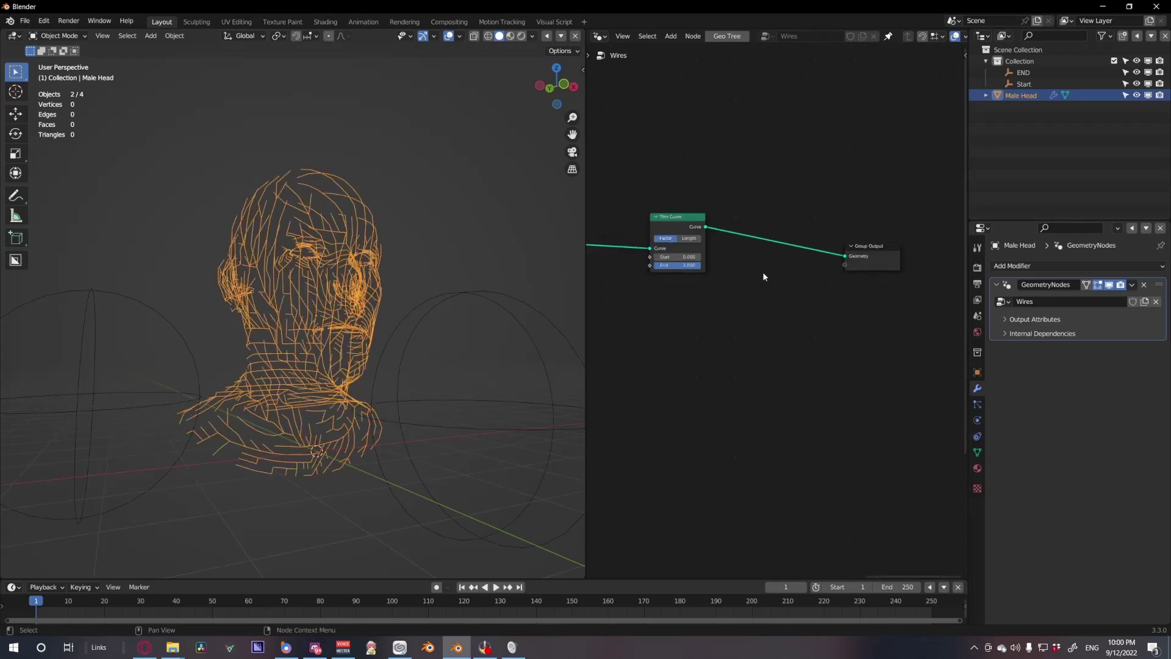
pyautogui.click(469, 211)
# Add a Curve to Mesh node between Trim Curve and Group Output
pyautogui.hotkey('shift', 'a')
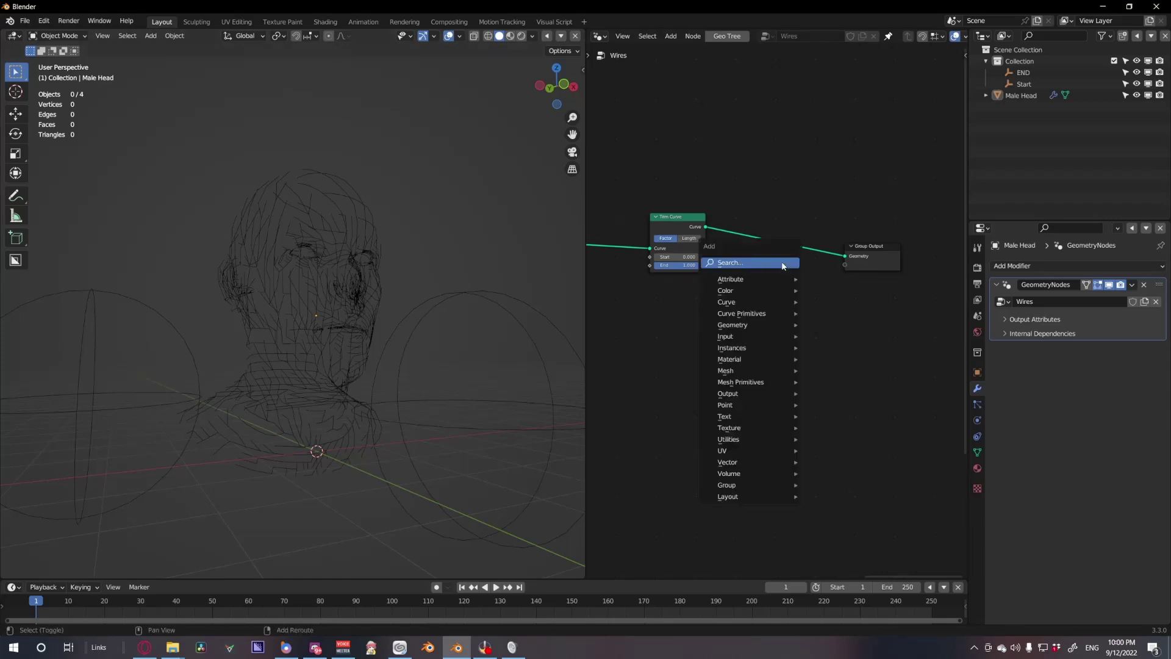
pyautogui.click(732, 262)
pyautogui.write('cu')
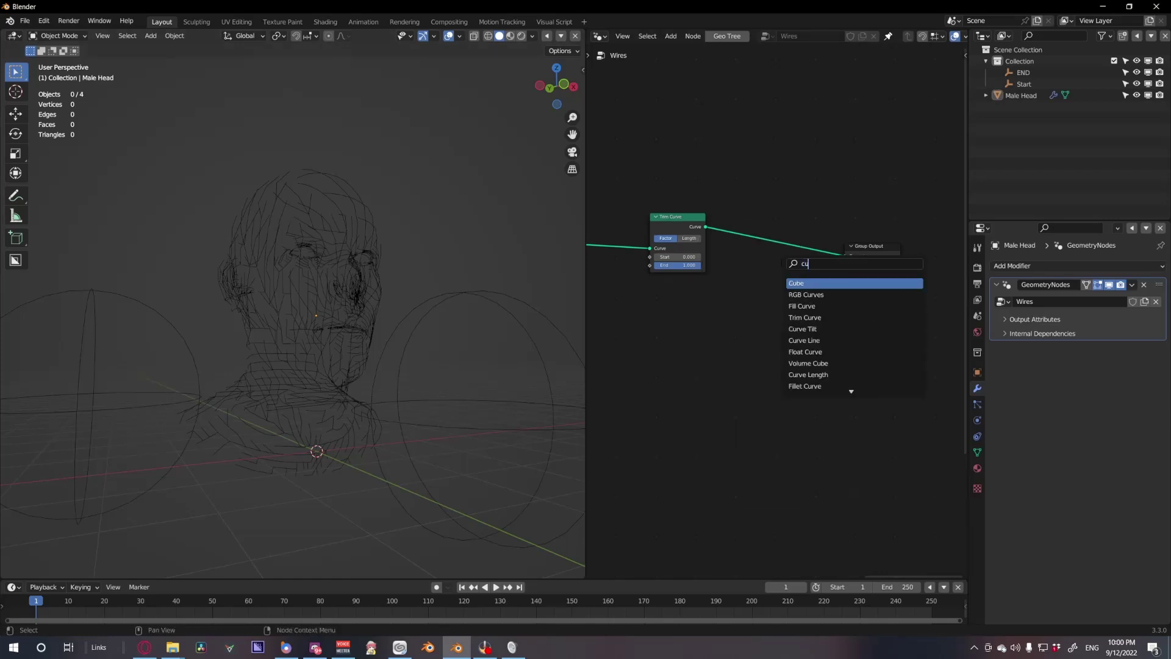
pyautogui.write('rve to m')
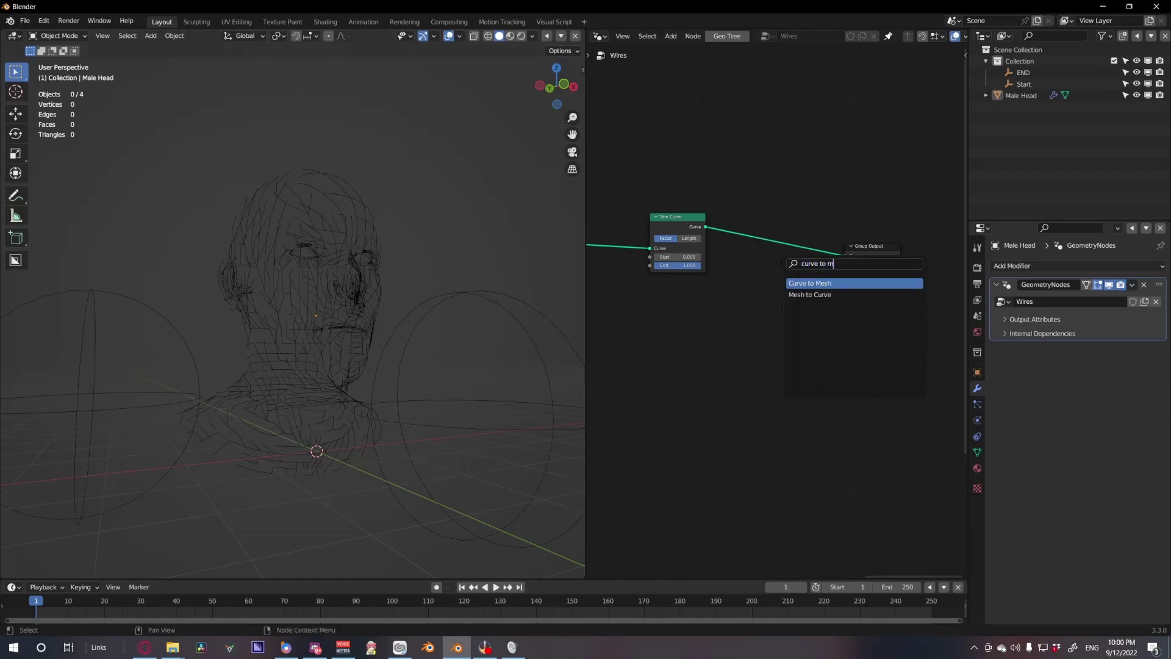
pyautogui.press('Return')
pyautogui.click(752, 236)
# Add a Curve Circle with resolution 8 and radius 0.01 m and connect it as the Profile Curve of Curve to Mesh
pyautogui.hotkey('shift', 'a')
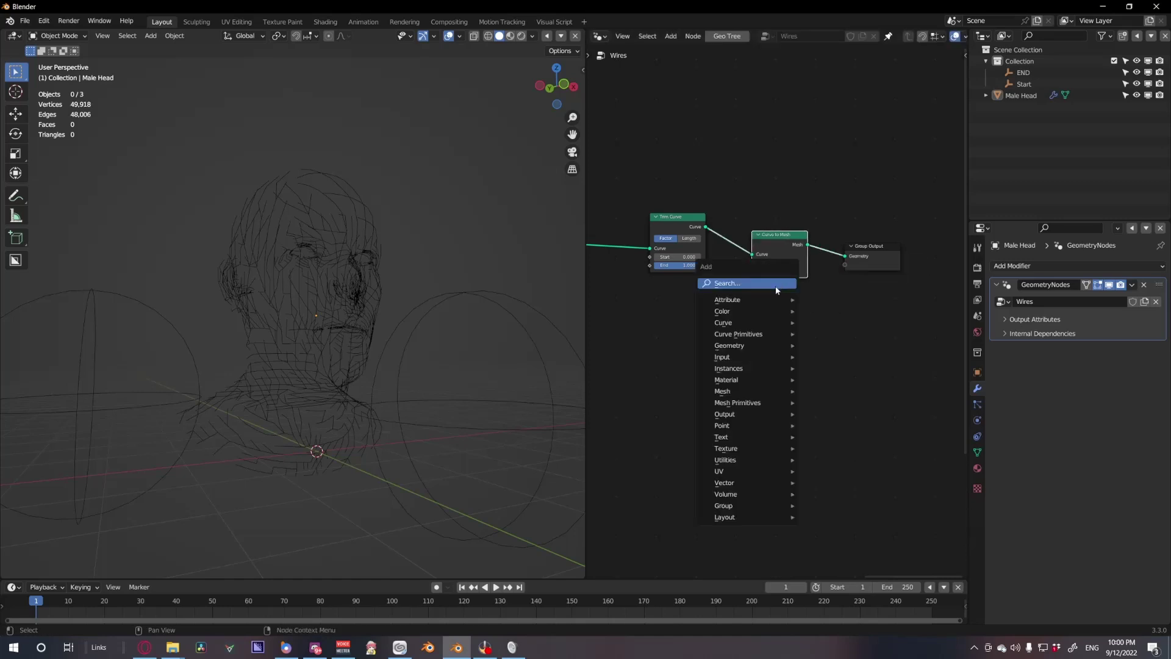
pyautogui.moveTo(766, 335)
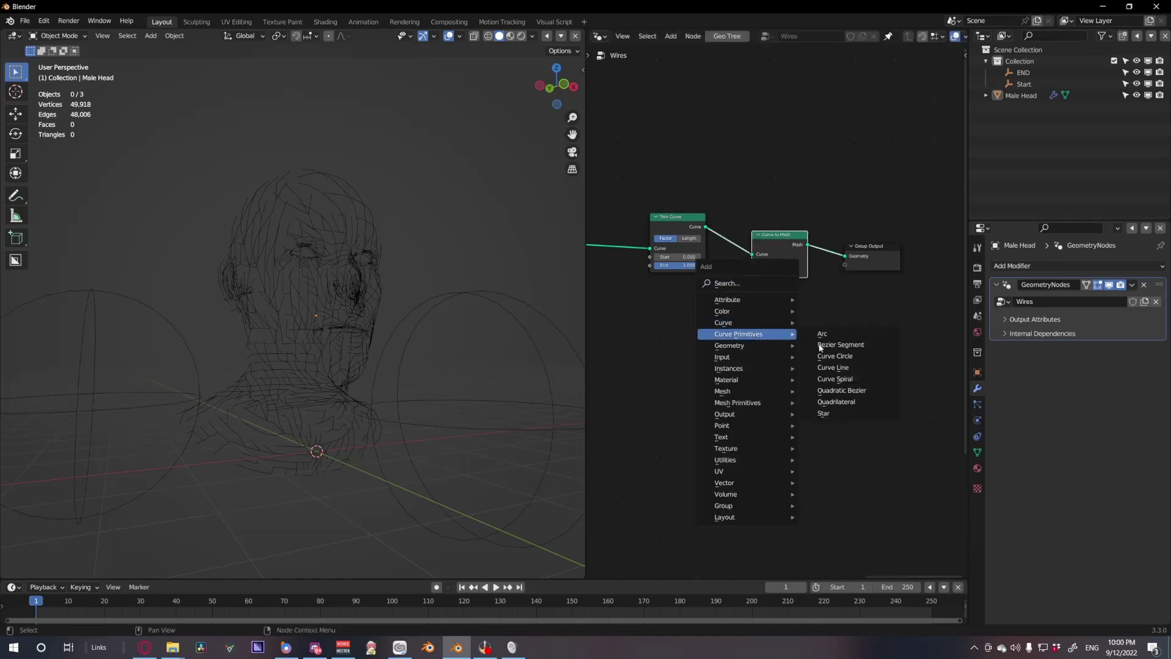
pyautogui.click(851, 359)
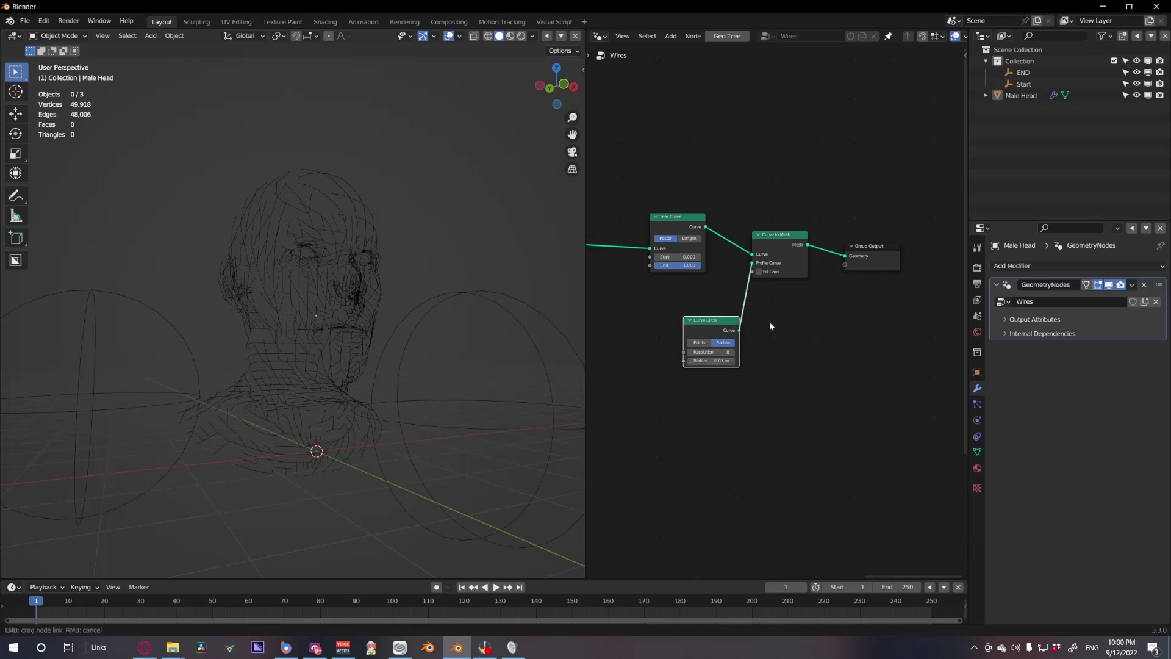
# Inspect the meshed wires on the face up close while varying the Trim Curve's Start factor
pyautogui.scroll(3, 335, 357)
pyautogui.moveTo(366, 366); pyautogui.dragTo(334, 382, button='middle')
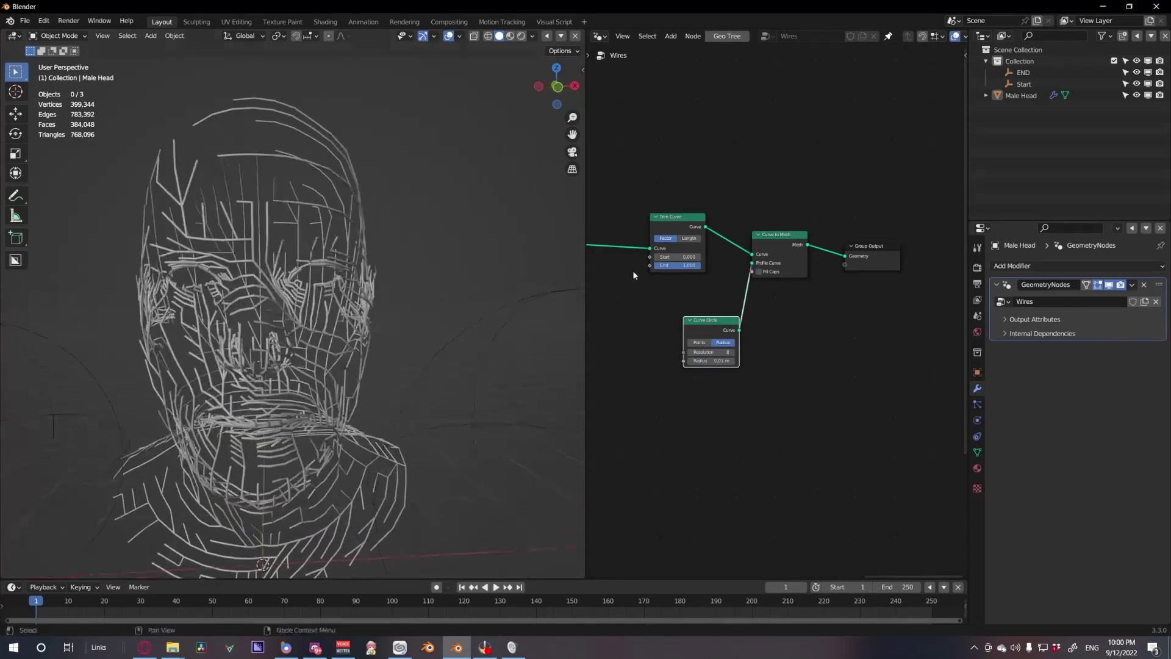
pyautogui.moveTo(665, 257); pyautogui.dragTo(627, 266)
pyautogui.moveTo(369, 343); pyautogui.dragTo(452, 339, button='middle')
# Mute the Curve to Mesh and Curve Circle nodes
pyautogui.moveTo(789, 435); pyautogui.dragTo(731, 239)
pyautogui.press('m')
pyautogui.moveTo(704, 328); pyautogui.dragTo(796, 324, button='middle')
pyautogui.scroll(-2, 797, 324)
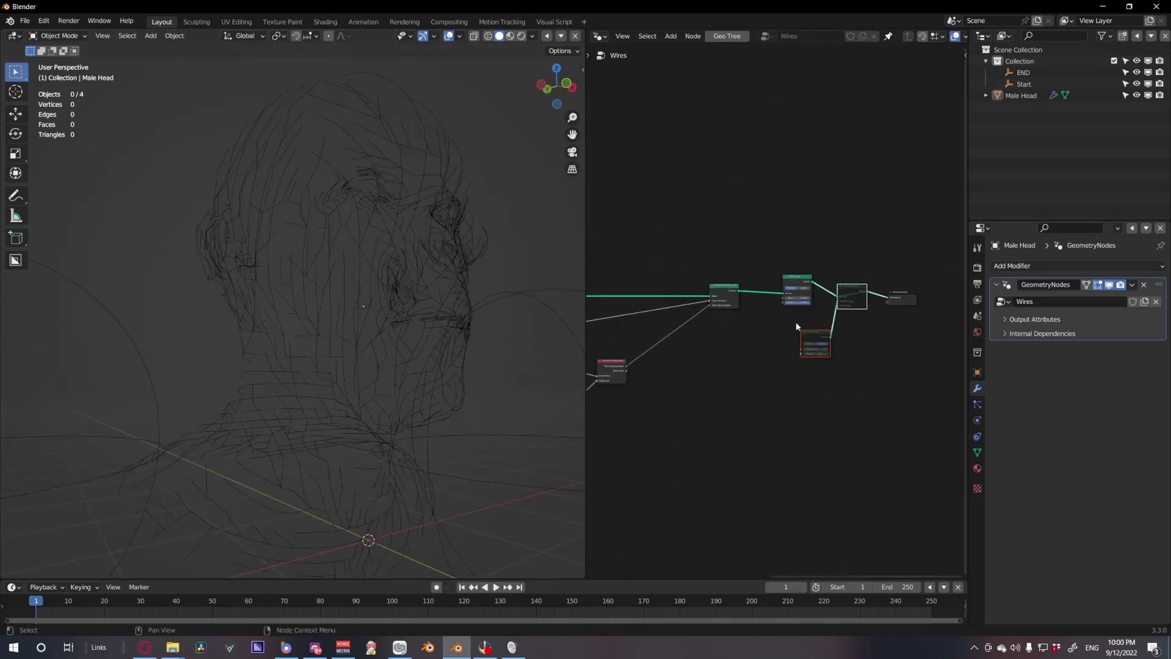
# Shift the muted nodes, Group Output and Trim Curve away from Edge Paths to Curves to make room for more nodes
pyautogui.scroll(-2, 694, 306)
pyautogui.moveTo(789, 345); pyautogui.dragTo(692, 223)
pyautogui.press('g')
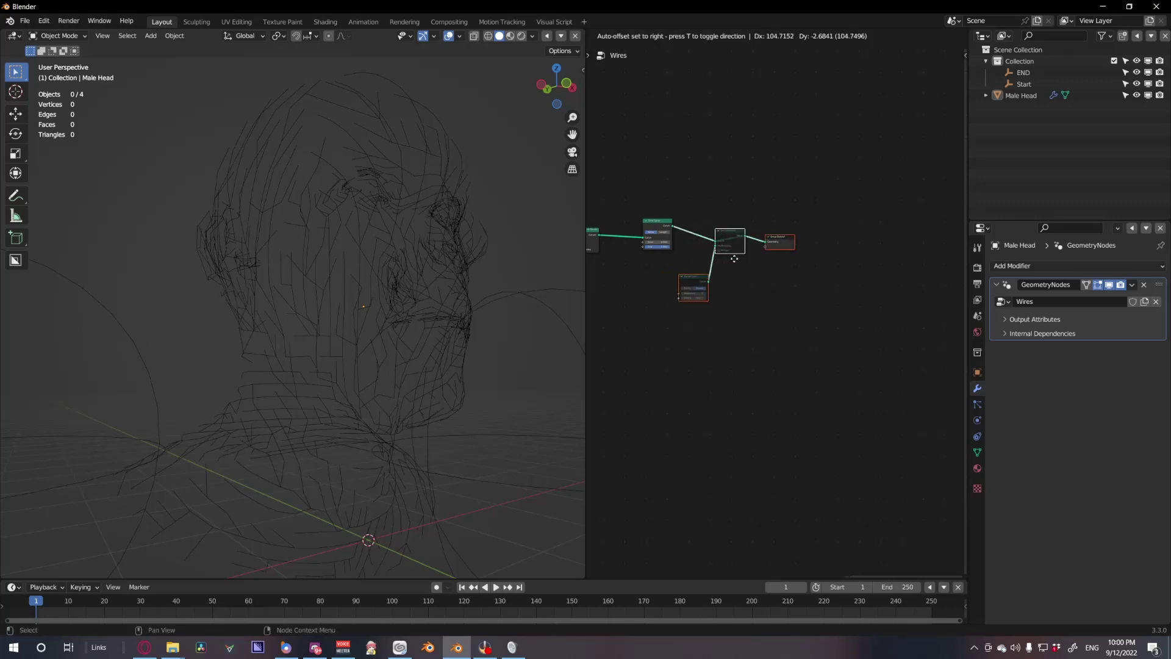
pyautogui.click(876, 259)
pyautogui.moveTo(812, 225); pyautogui.dragTo(787, 223)
pyautogui.moveTo(634, 270); pyautogui.dragTo(698, 263, button='middle')
pyautogui.scroll(4, 697, 263)
# Insert a Set Spline Type node set to Bezier between Edge Paths to Curves and Trim Curve
pyautogui.hotkey('shift', 'a')
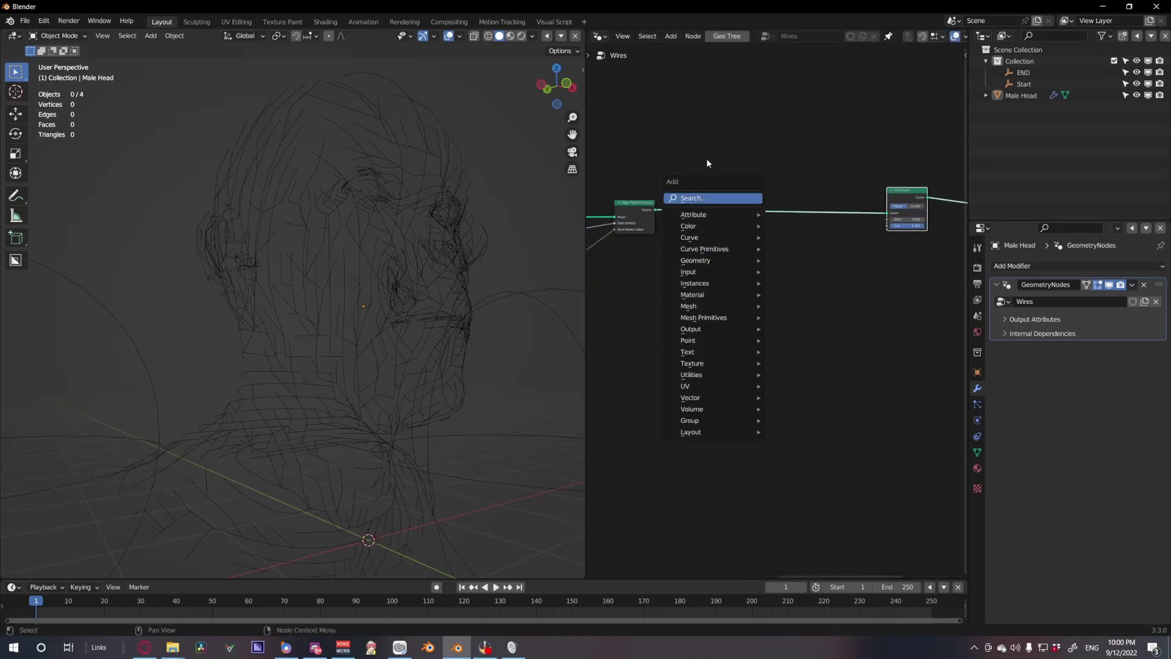
pyautogui.press('Escape')
pyautogui.scroll(1, 787, 223)
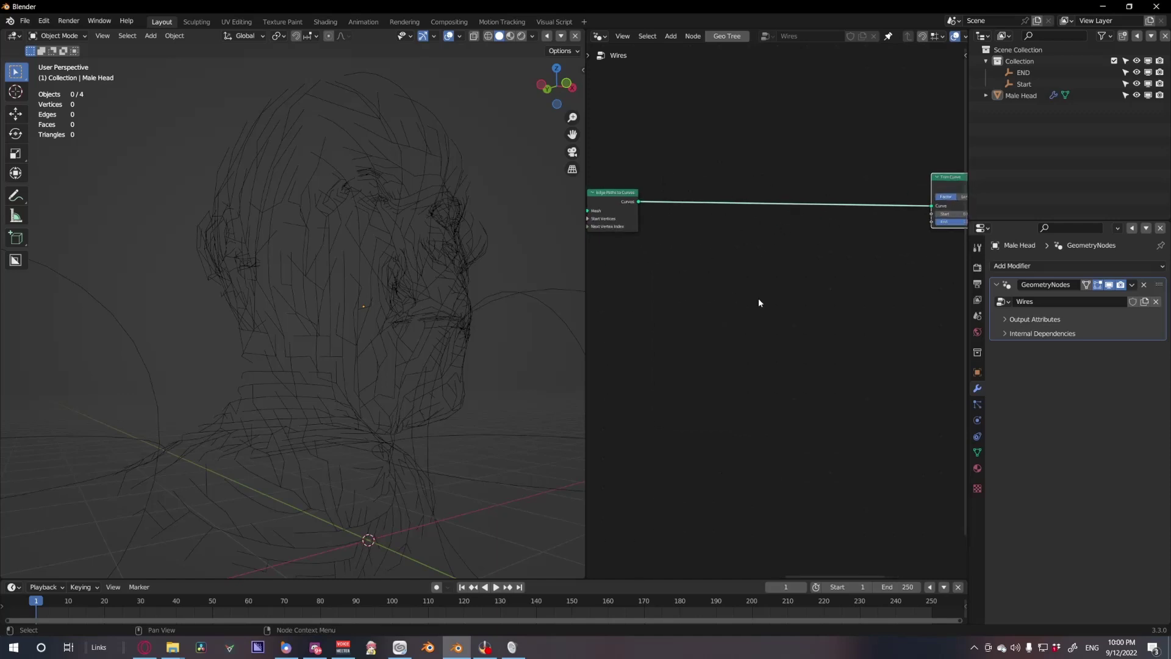
pyautogui.moveTo(751, 247); pyautogui.dragTo(774, 287, button='middle')
pyautogui.hotkey('shift', 'a')
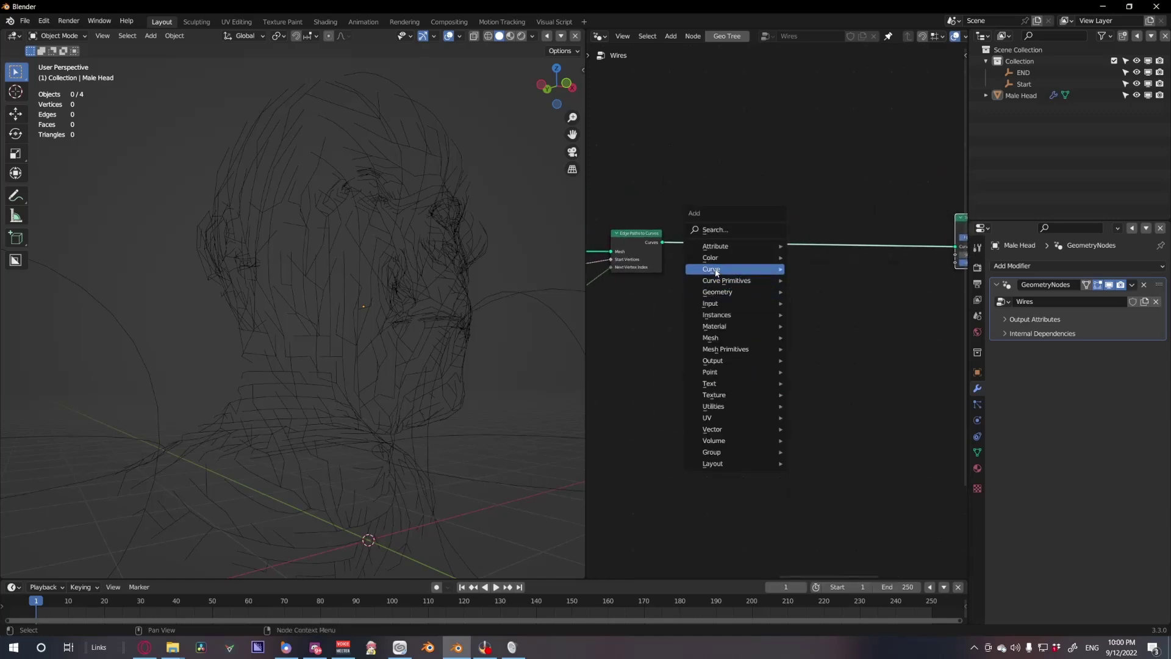
pyautogui.moveTo(717, 273)
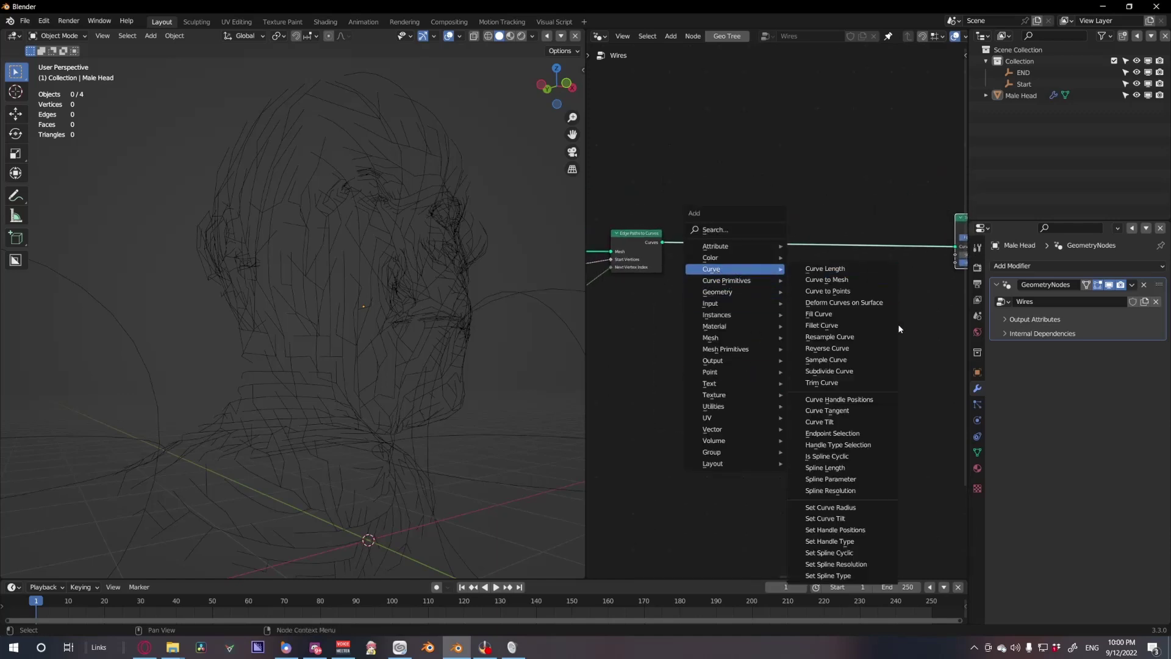
pyautogui.click(847, 575)
pyautogui.click(712, 233)
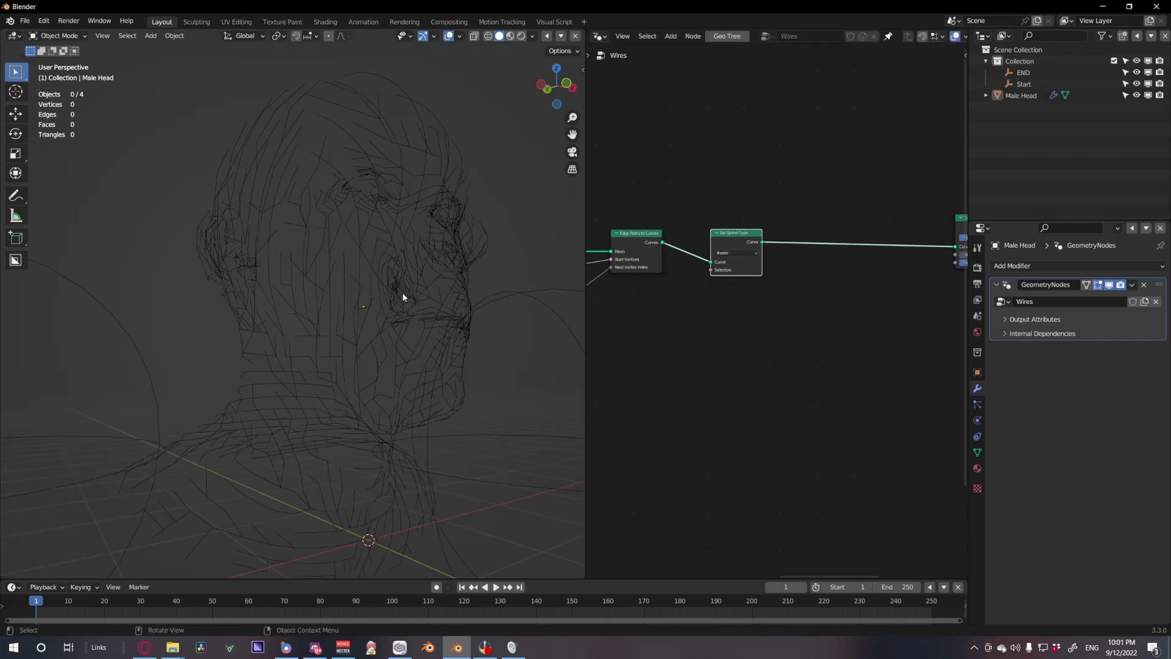
pyautogui.scroll(5, 402, 299)
pyautogui.hotkey('shift', 'a')
pyautogui.moveTo(778, 434)
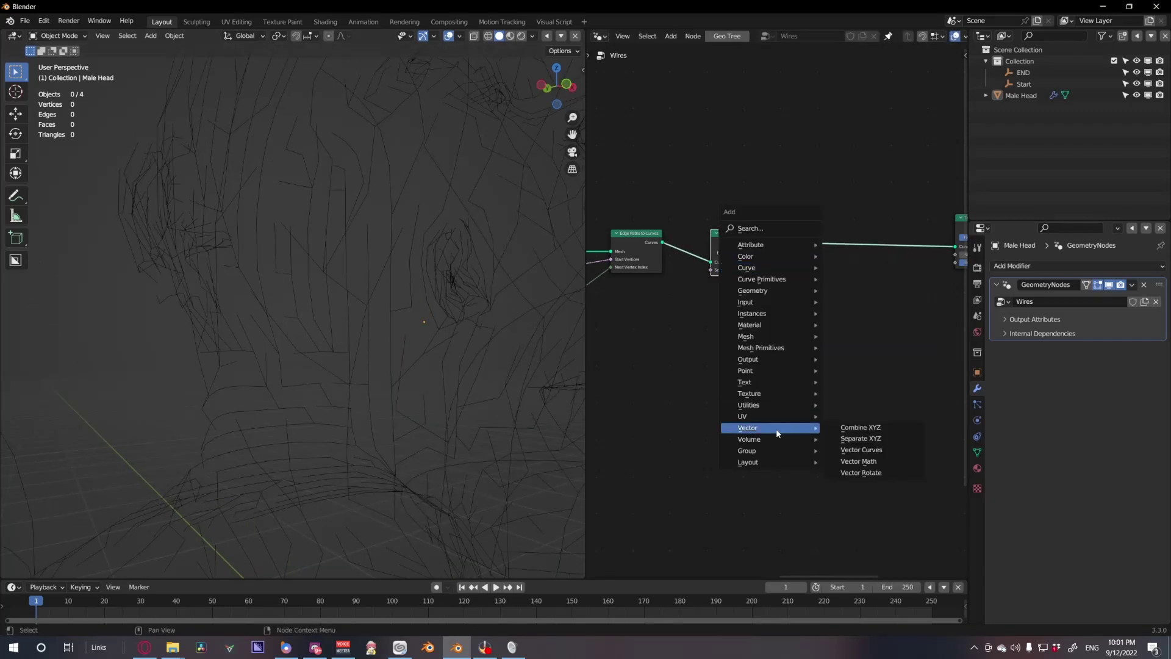
pyautogui.moveTo(772, 269)
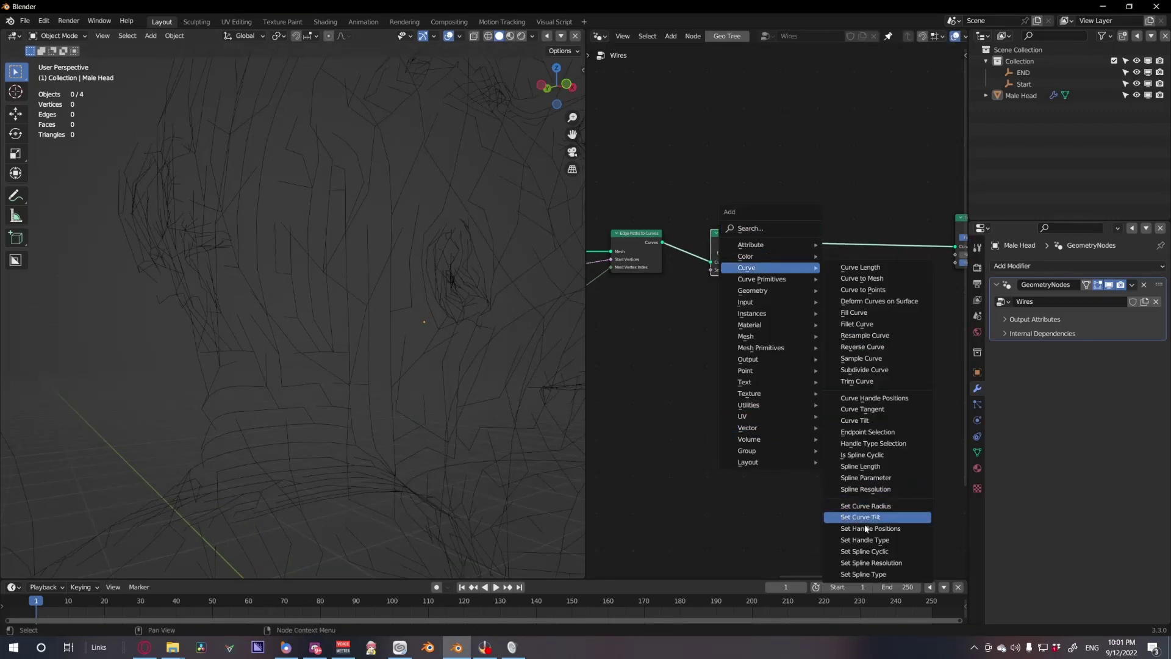
pyautogui.click(884, 531)
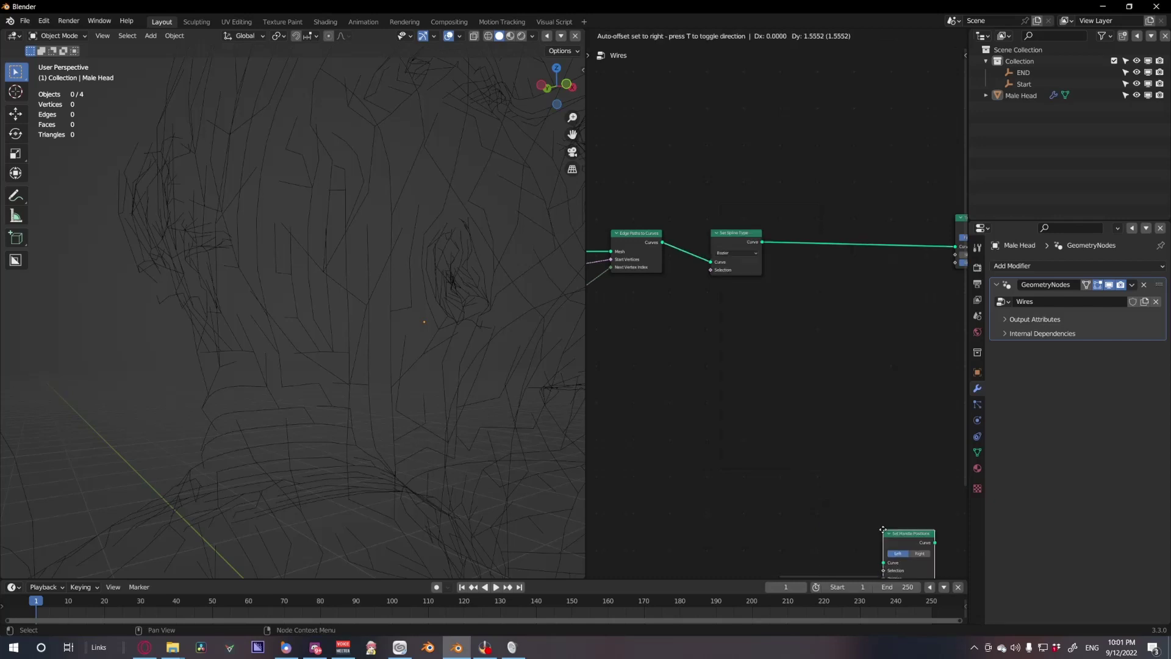
pyautogui.rightClick(818, 418)
# Add a Set Handle Type node for the Bezier curves with the handle type Auto
pyautogui.hotkey('shift', 'a')
pyautogui.click(897, 395)
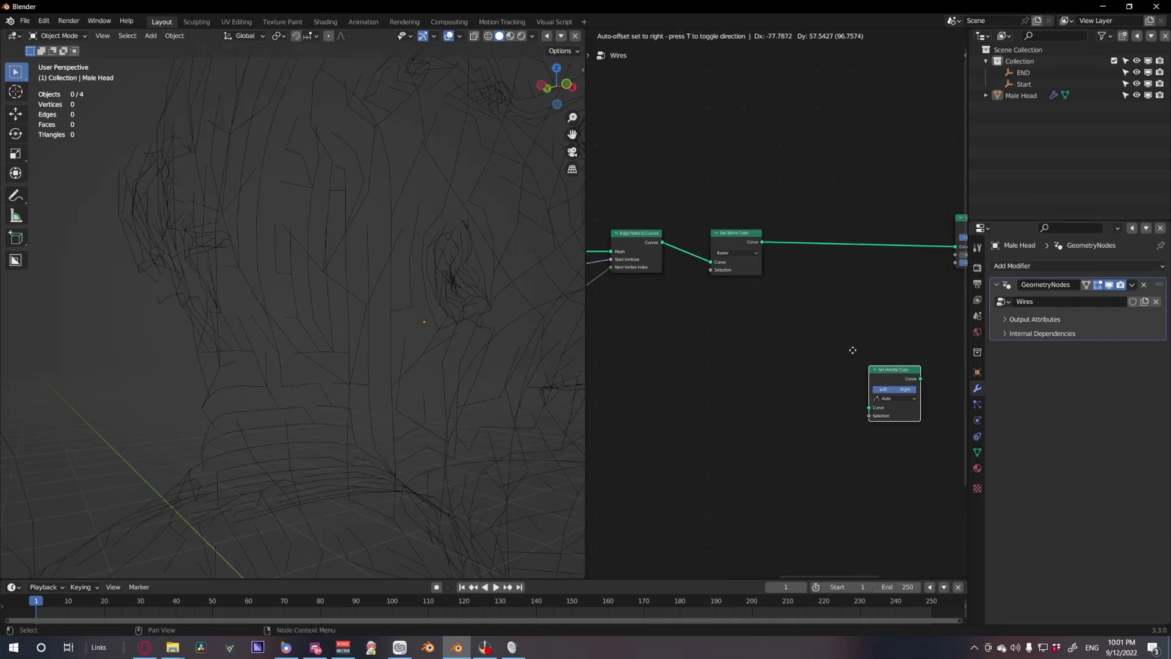
# Insert the Set Handle Type node, set to Auto, after the Set Spline Type node and inspect the smoothed curves
pyautogui.click(805, 241)
pyautogui.click(816, 274)
pyautogui.scroll(-6, 504, 340)
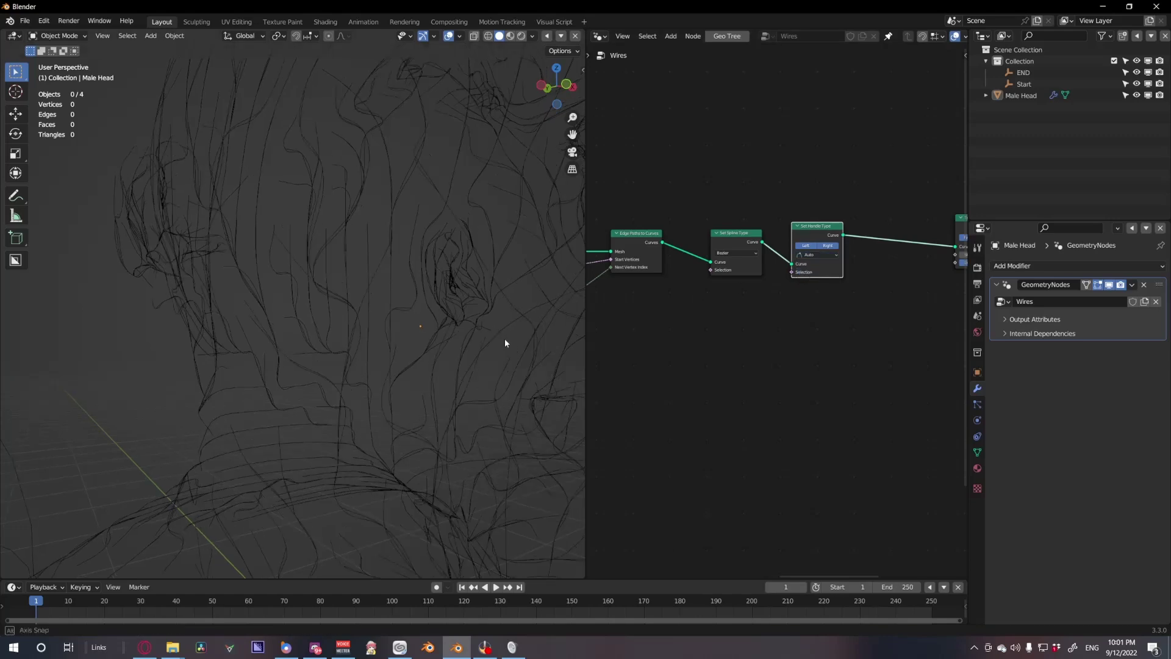
pyautogui.moveTo(493, 343); pyautogui.dragTo(354, 363, button='middle')
pyautogui.scroll(6, 435, 352)
pyautogui.scroll(-6, 391, 340)
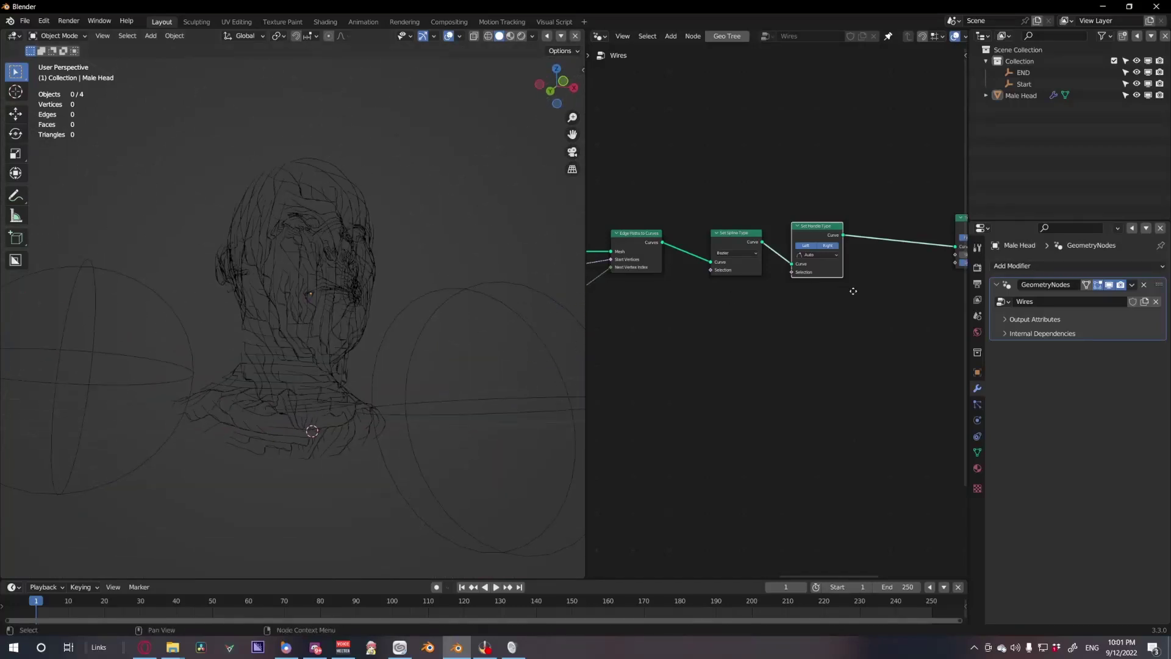
# Add a Set Position node between the Set Handle Type and Trim Curve nodes
pyautogui.moveTo(961, 262); pyautogui.dragTo(830, 309, button='middle')
pyautogui.moveTo(844, 301)
pyautogui.mouseDown()
pyautogui.moveTo(866, 301)
pyautogui.moveTo(837, 301)
pyautogui.mouseUp()
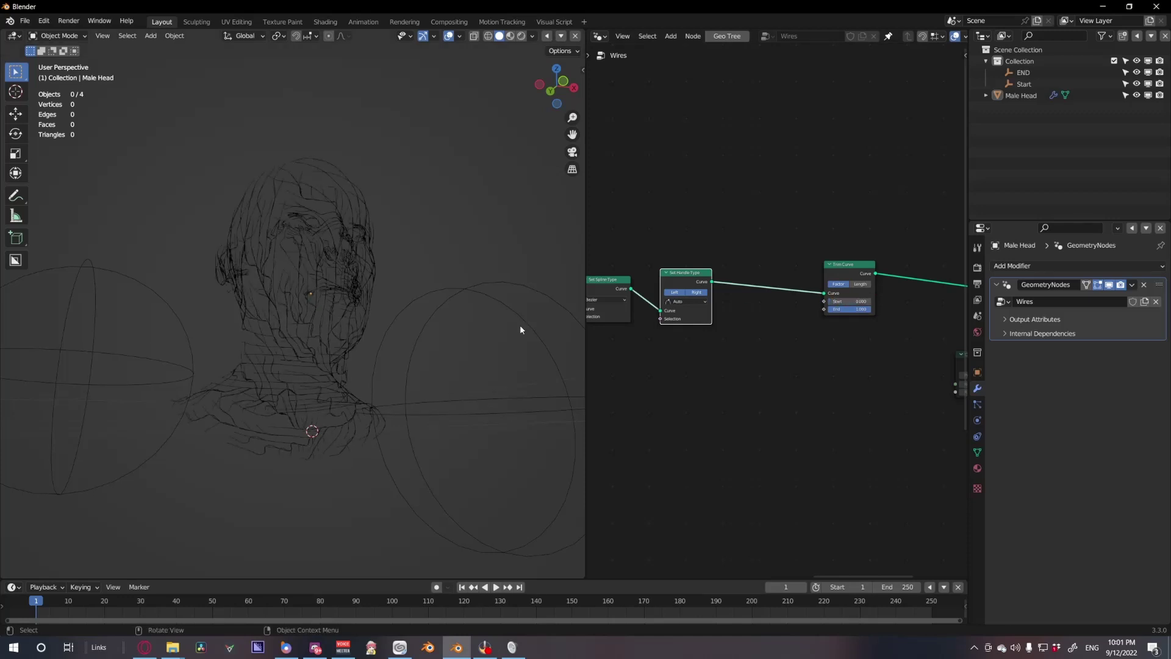
pyautogui.scroll(6, 417, 331)
pyautogui.scroll(-5, 442, 328)
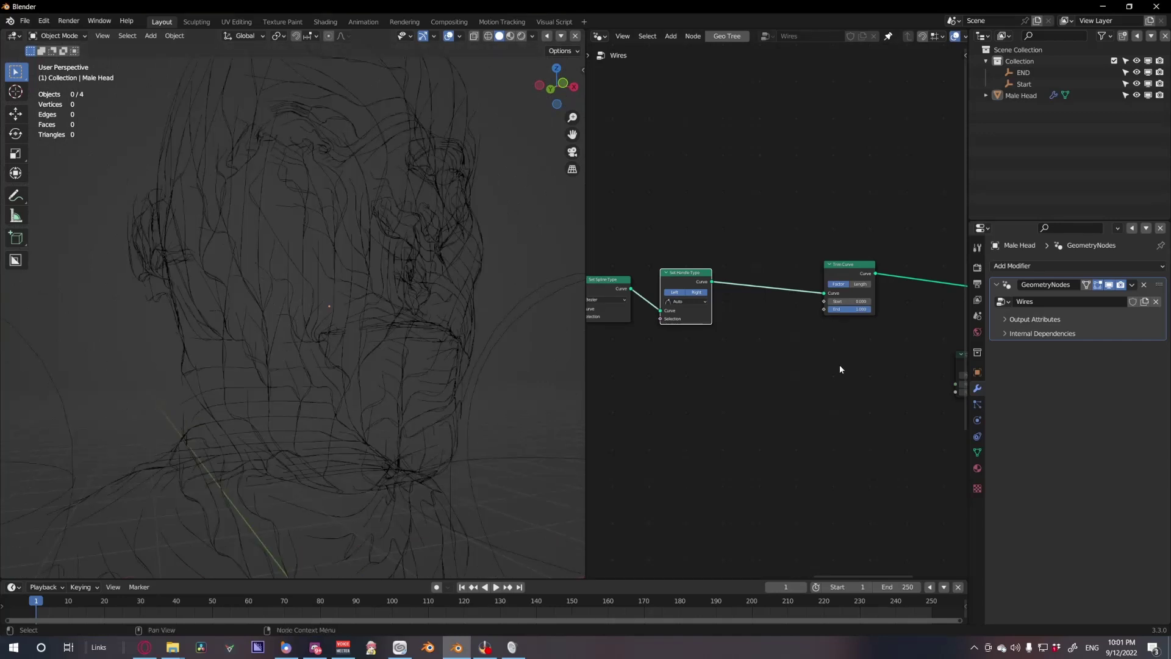
pyautogui.hotkey('shift', 'a')
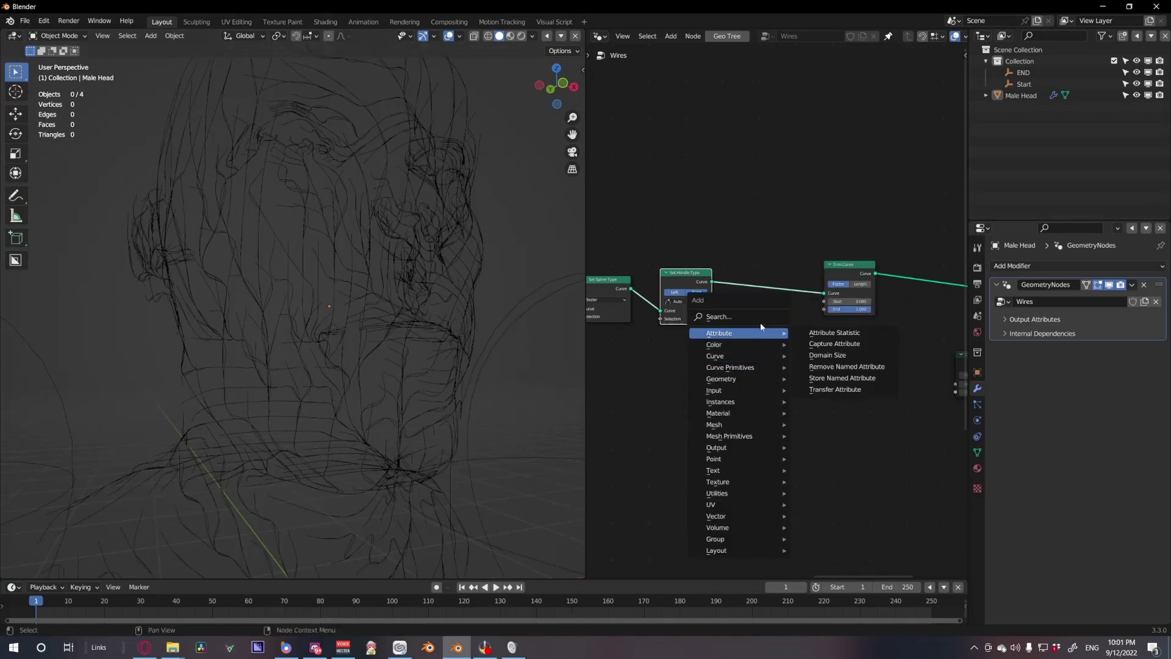
pyautogui.write('set')
pyautogui.press('Down')
pyautogui.press('Up')
pyautogui.press('Down')
pyautogui.press('Down')
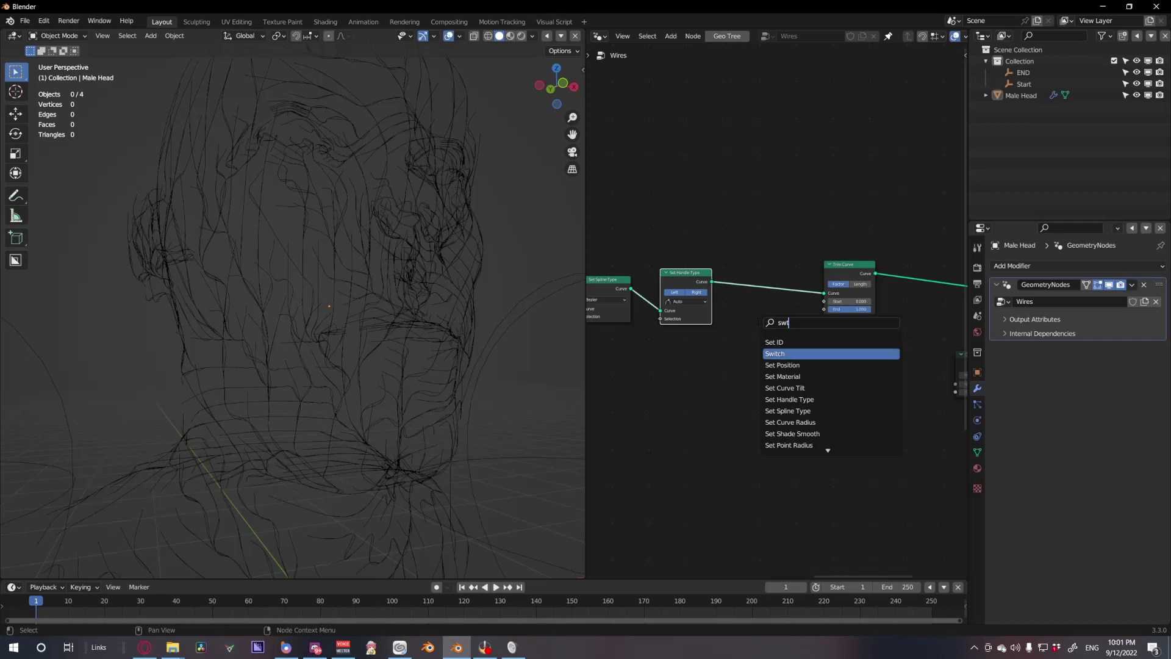
pyautogui.press('Return')
pyautogui.click(750, 269)
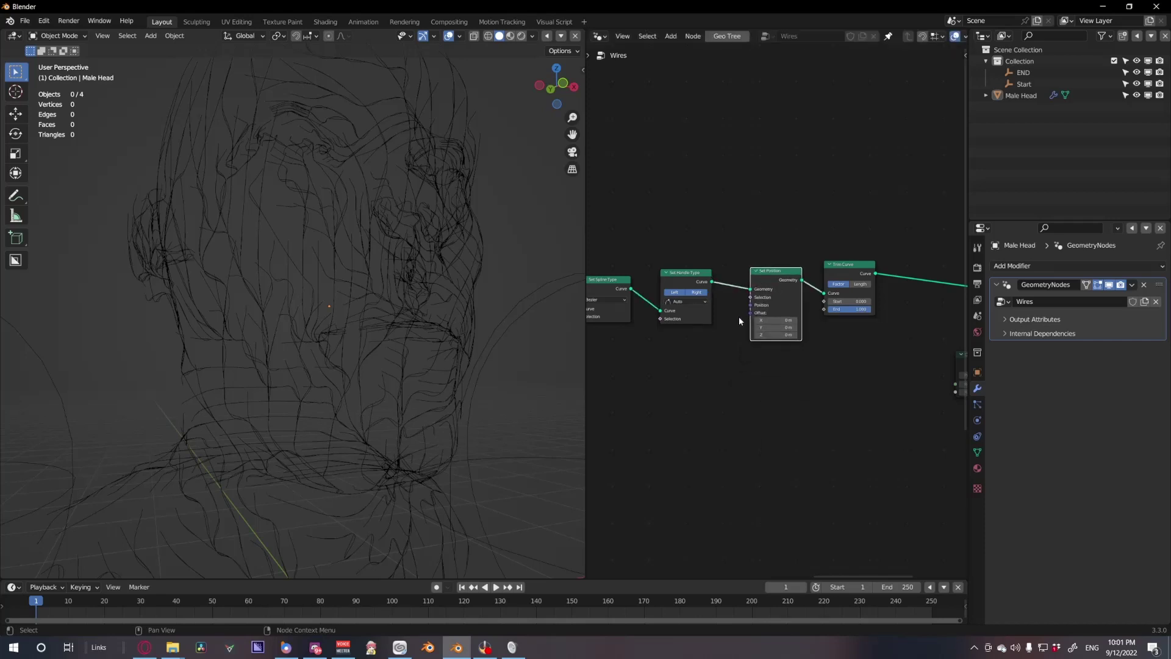
# Add a Normal input node below the Set Handle Type node
pyautogui.hotkey('shift', 'a')
pyautogui.moveTo(702, 393)
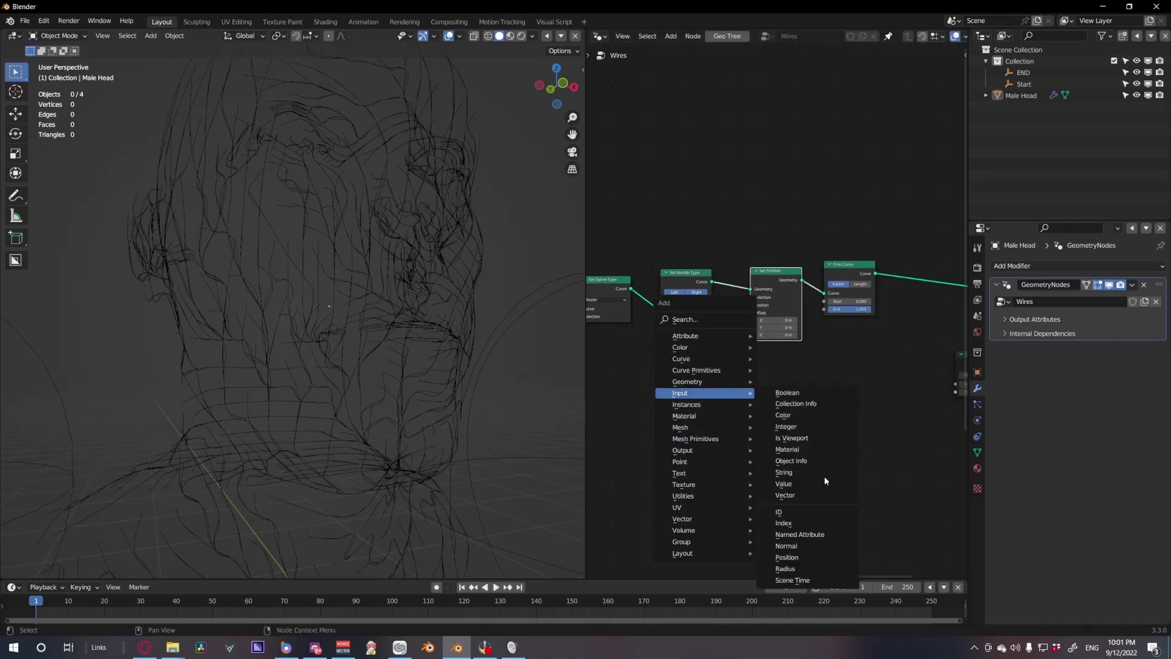
pyautogui.click(796, 534)
pyautogui.click(613, 373)
# Add a Vector Math node set to Scale and route the Normal through it into the Set Position offset
pyautogui.hotkey('shift', 'a')
pyautogui.moveTo(701, 498)
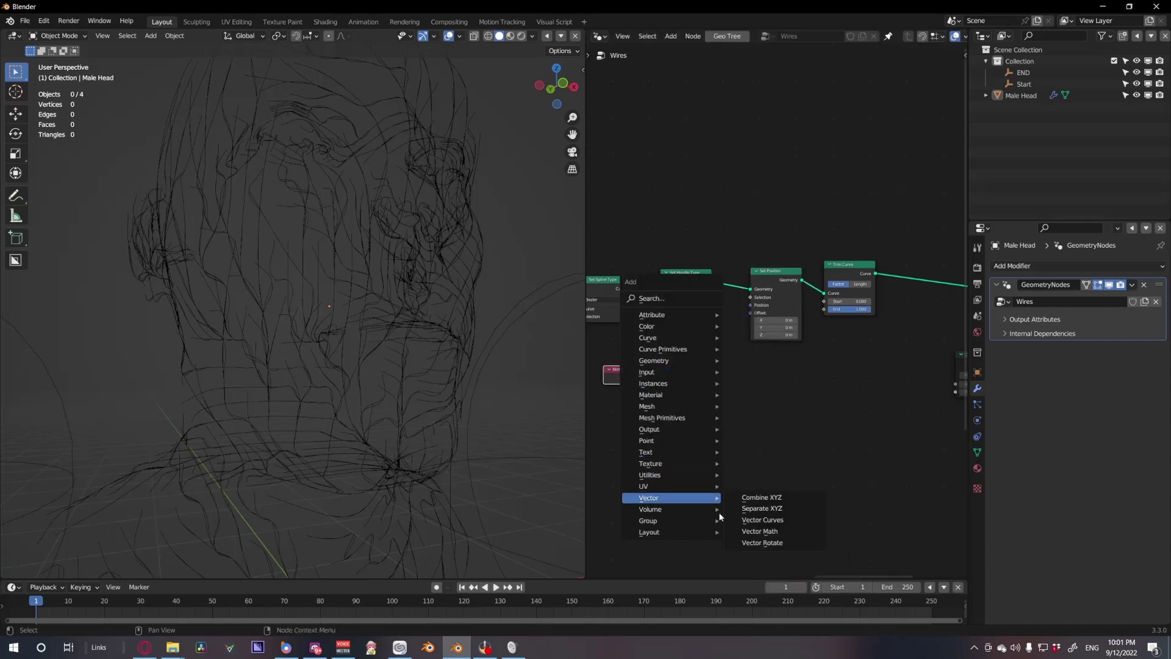
pyautogui.click(759, 531)
pyautogui.click(724, 389)
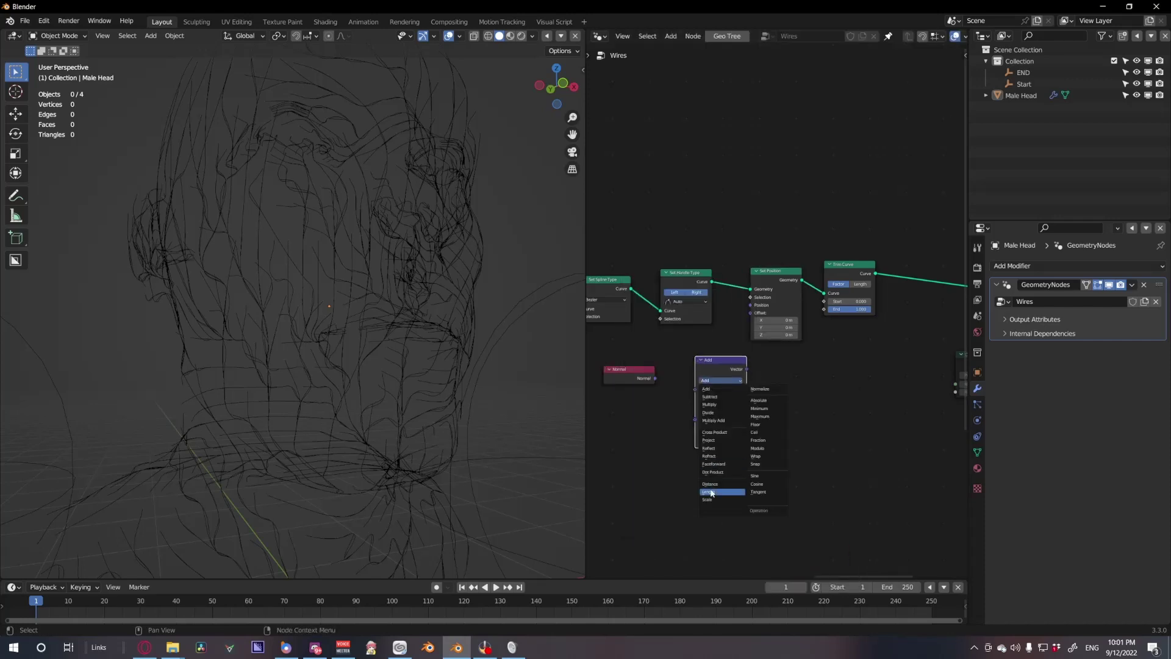
pyautogui.click(711, 484)
pyautogui.moveTo(656, 383); pyautogui.dragTo(753, 313)
pyautogui.scroll(2, 752, 317)
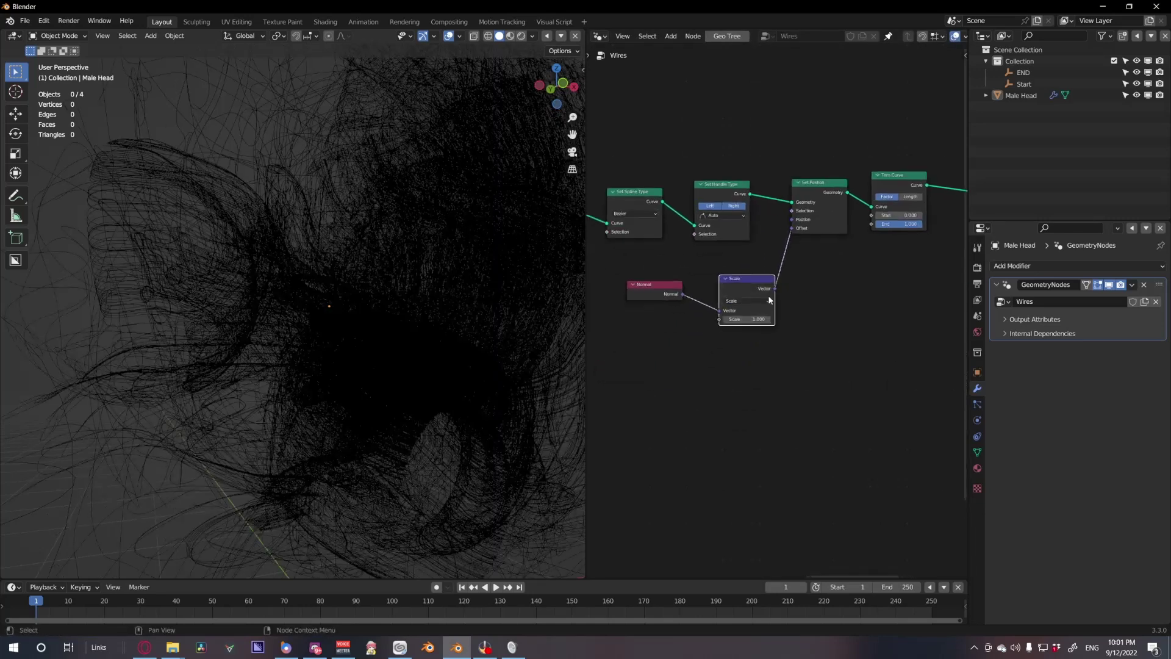
# Add a Math node set to Multiply and connect its value to the Scale input of the vector Scale node
pyautogui.hotkey('shift', 'a')
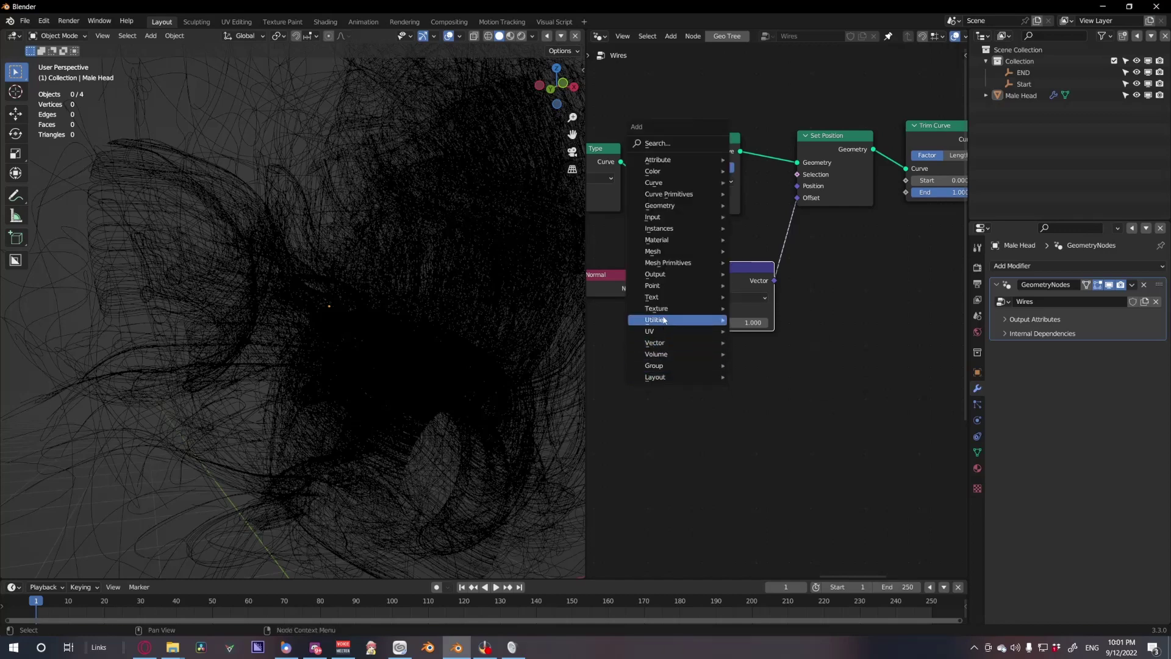
pyautogui.moveTo(689, 306)
pyautogui.click(775, 427)
pyautogui.click(609, 362)
pyautogui.click(673, 406)
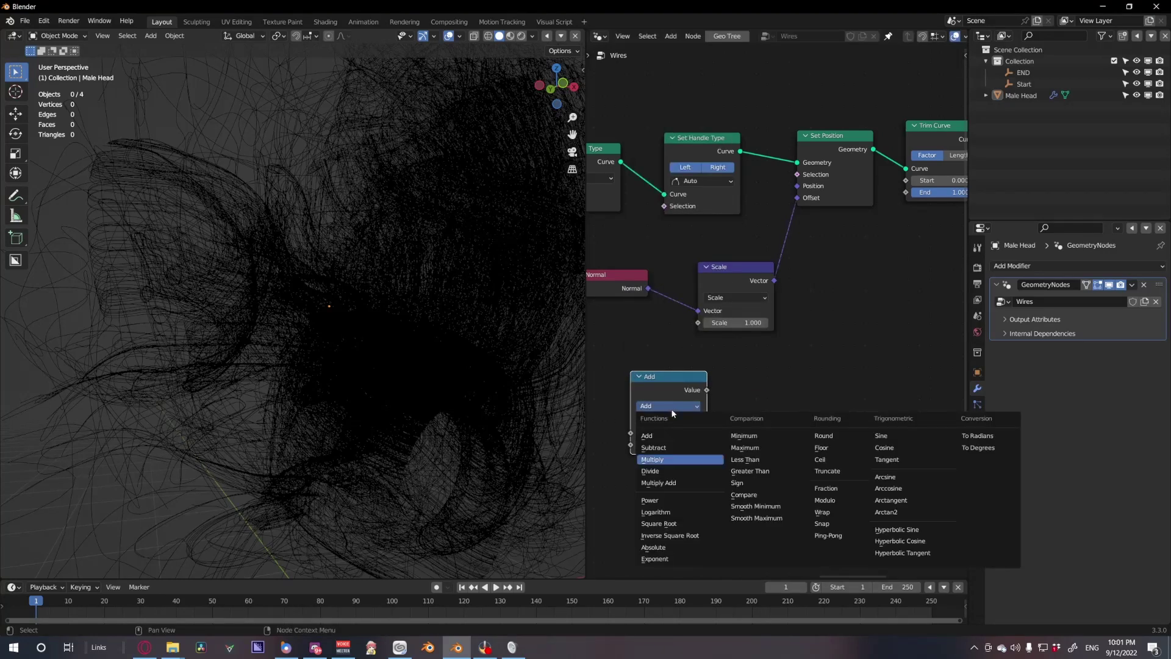
pyautogui.click(671, 459)
pyautogui.moveTo(701, 322); pyautogui.dragTo(699, 322)
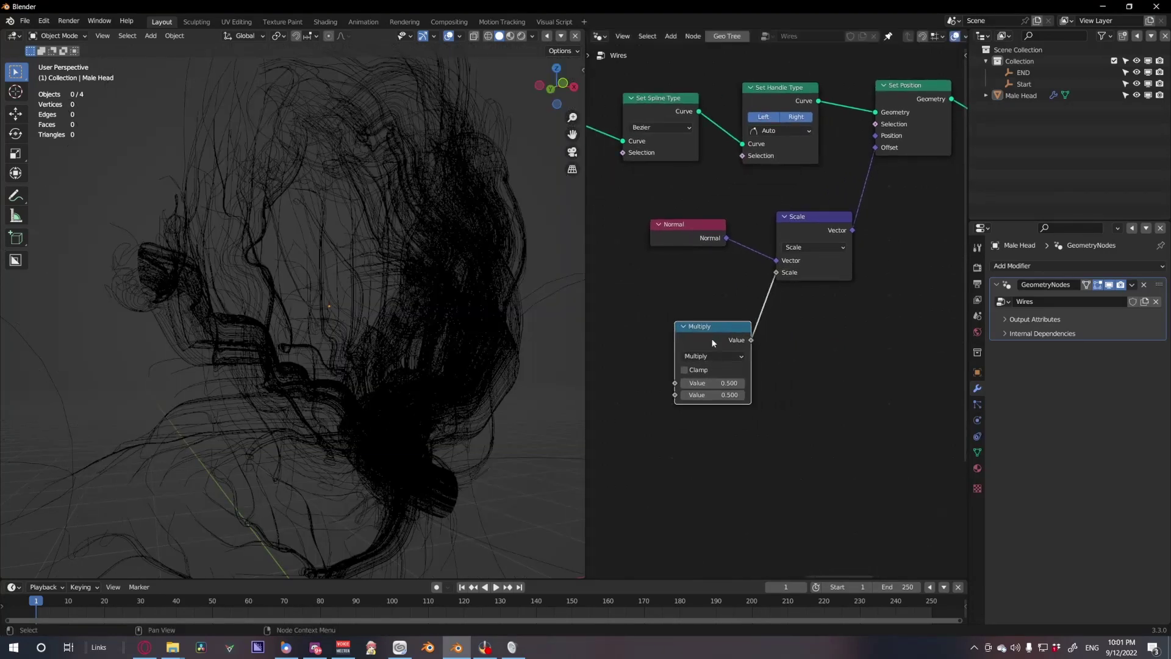
# Add a Noise Texture node and connect its Fac output to the first value of the Multiply node
pyautogui.moveTo(712, 338); pyautogui.dragTo(776, 279, button='middle')
pyautogui.hotkey('shift', 'a')
pyautogui.moveTo(664, 311)
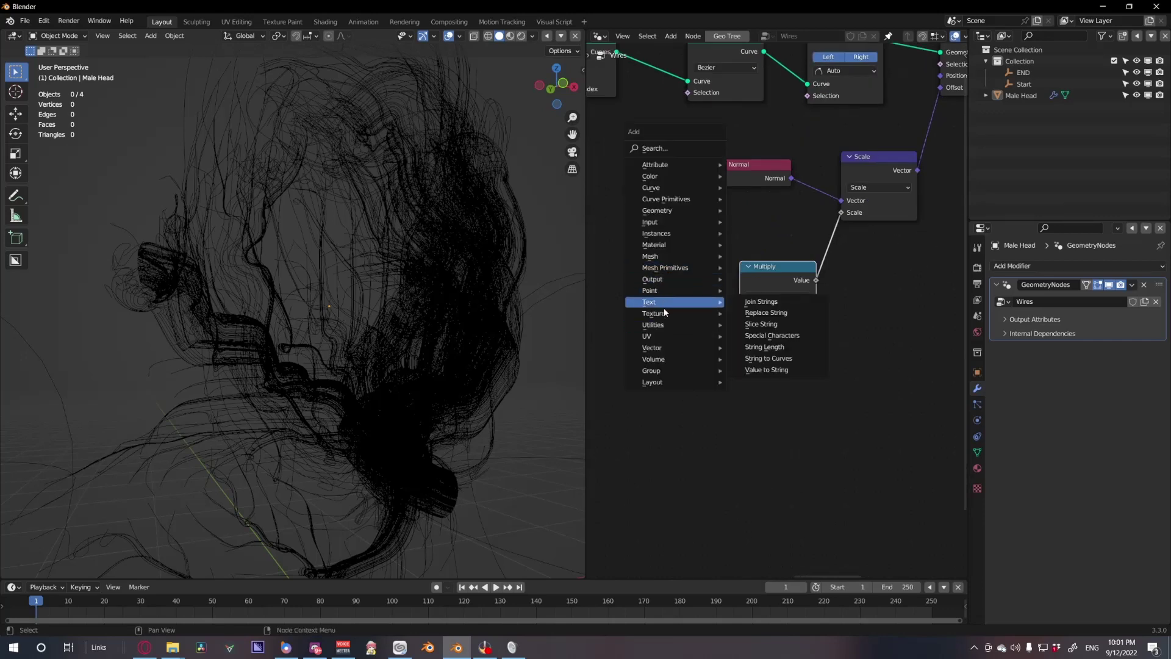
pyautogui.click(765, 382)
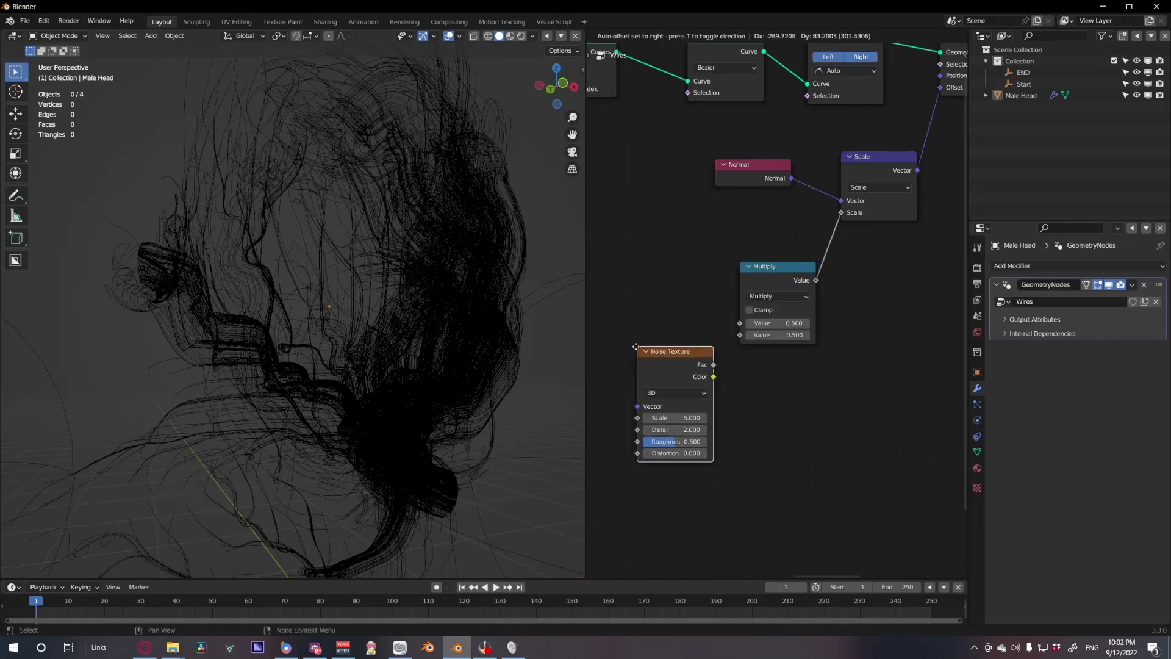
pyautogui.click(704, 385)
pyautogui.moveTo(730, 330); pyautogui.dragTo(738, 324)
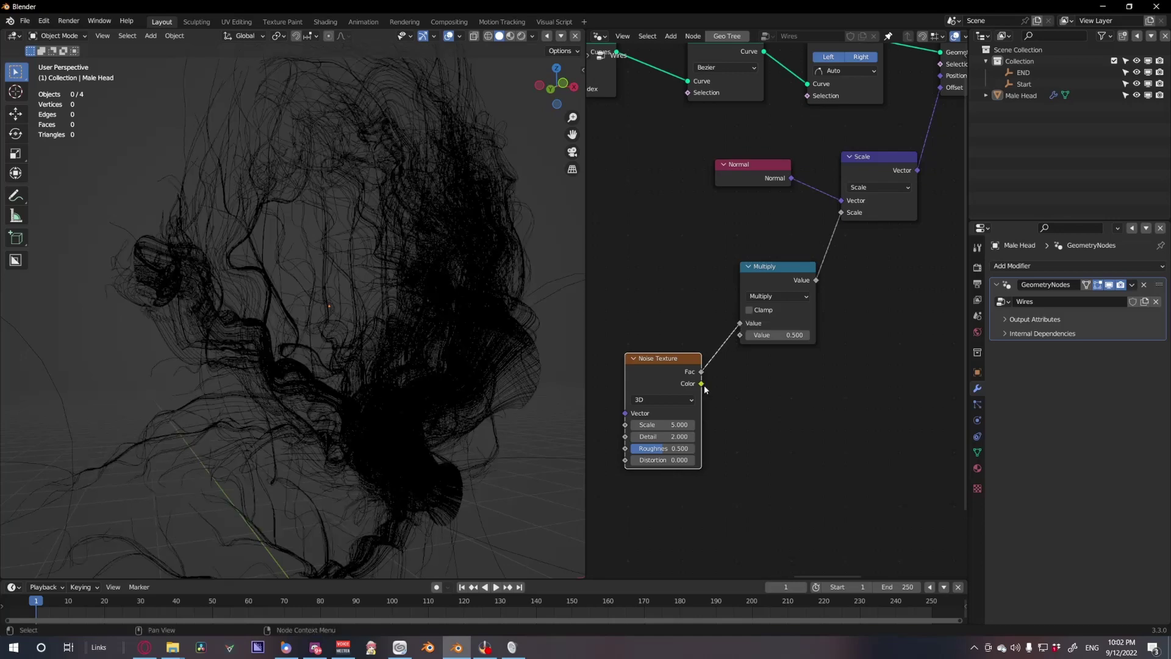
# Move the Noise Texture beside the Multiply node and switch it to 4D with W 0.800 and Scale 3.700
pyautogui.moveTo(670, 360); pyautogui.dragTo(628, 370)
pyautogui.click(646, 332)
pyautogui.click(645, 384)
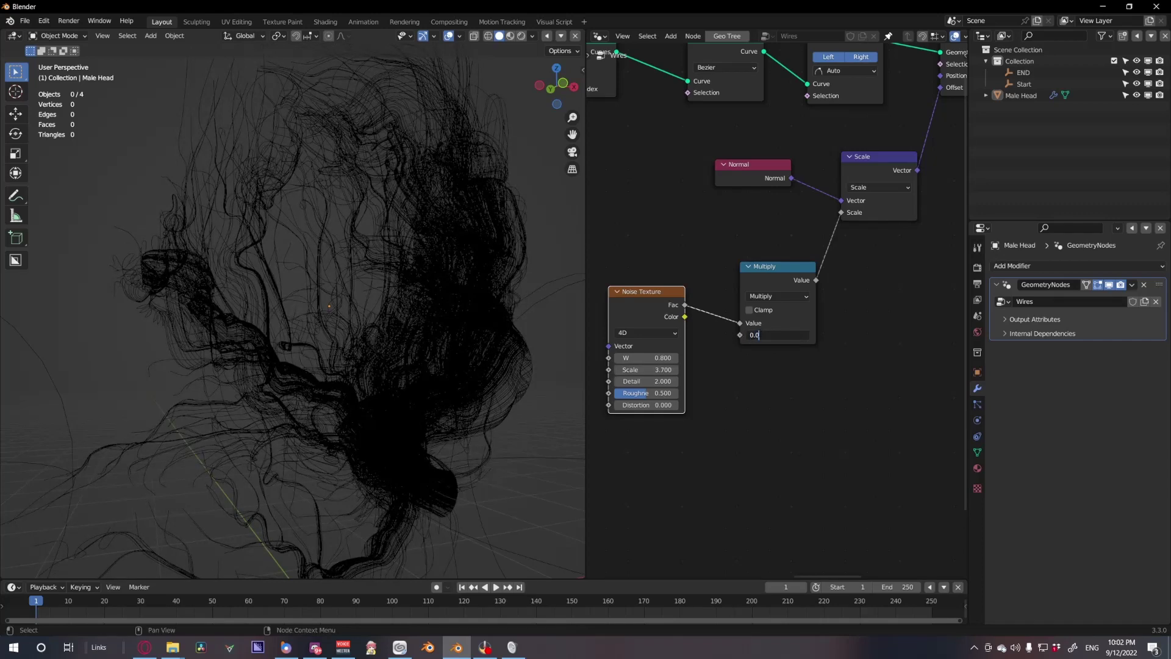
# Set the Multiply node's second value to 0.05, and the Noise Texture's Scale to 9.040 and W to 2.410
pyautogui.click(755, 333)
pyautogui.write('0.05')
pyautogui.press('Return')
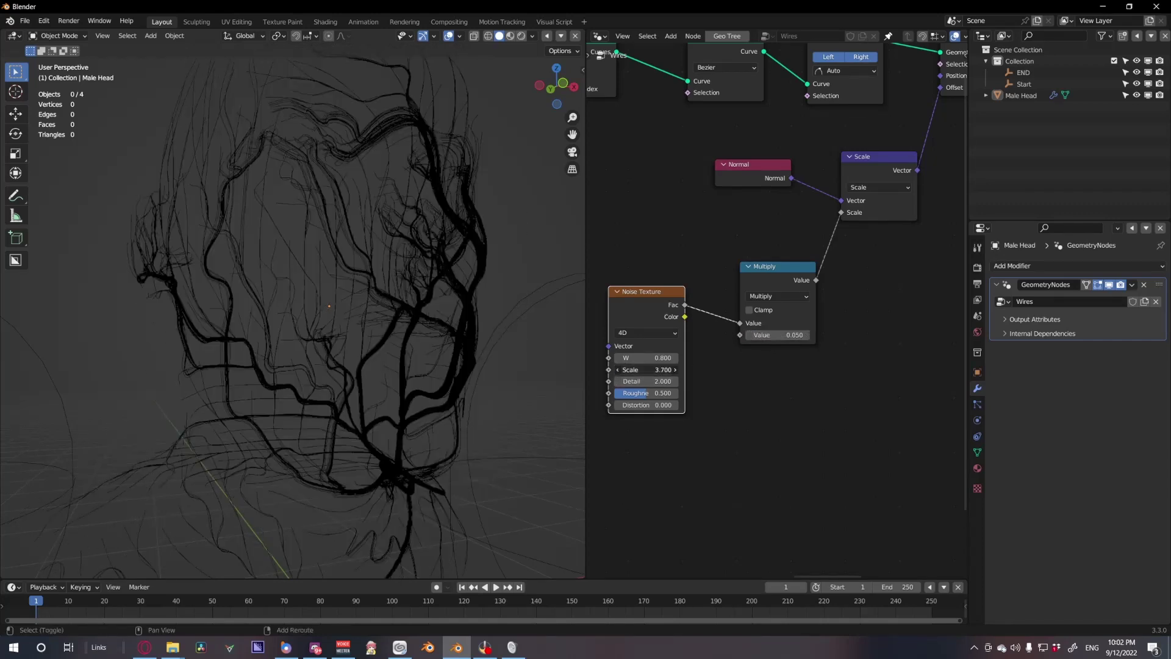
pyautogui.moveTo(646, 370); pyautogui.dragTo(680, 362)
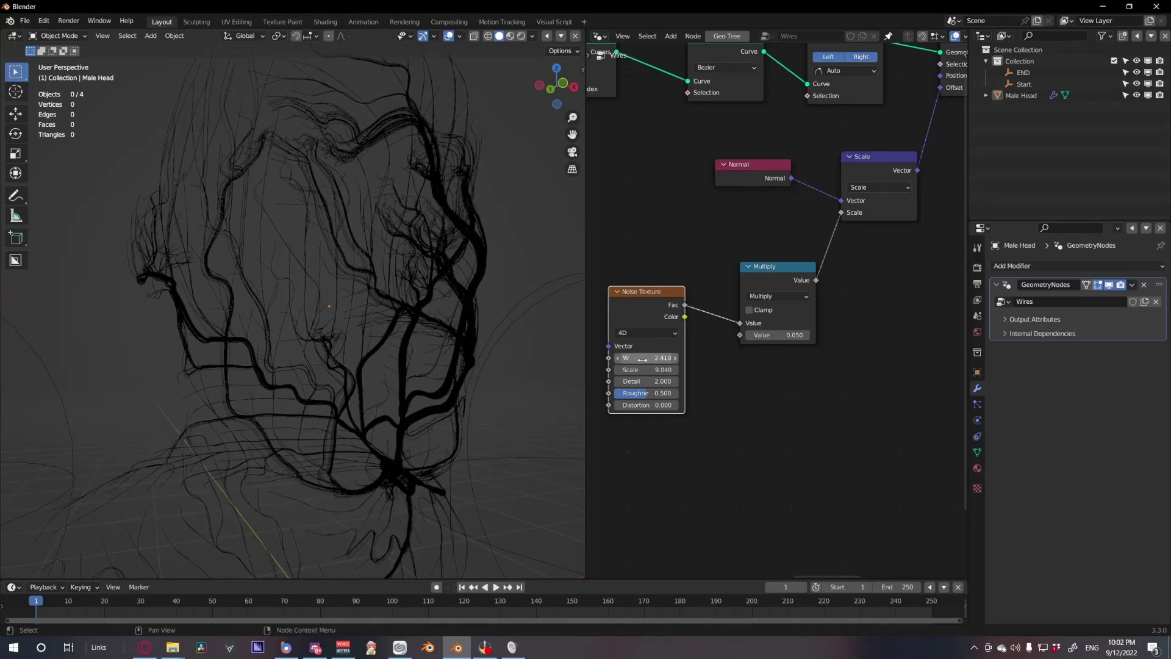
# Add a Scene Time node and connect its Frame output to the Noise Texture's W input
pyautogui.moveTo(642, 360); pyautogui.dragTo(773, 347, button='middle')
pyautogui.moveTo(690, 332); pyautogui.dragTo(737, 308, button='middle')
pyautogui.hotkey('shift', 'a')
pyautogui.moveTo(696, 214)
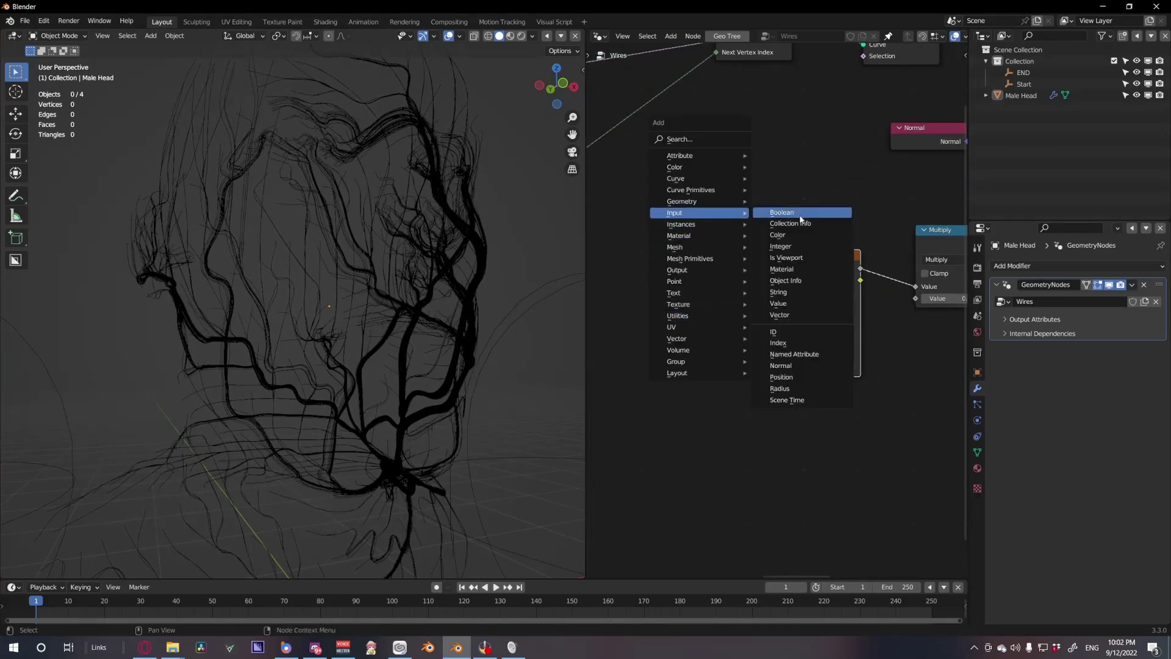
pyautogui.click(793, 400)
pyautogui.click(613, 279)
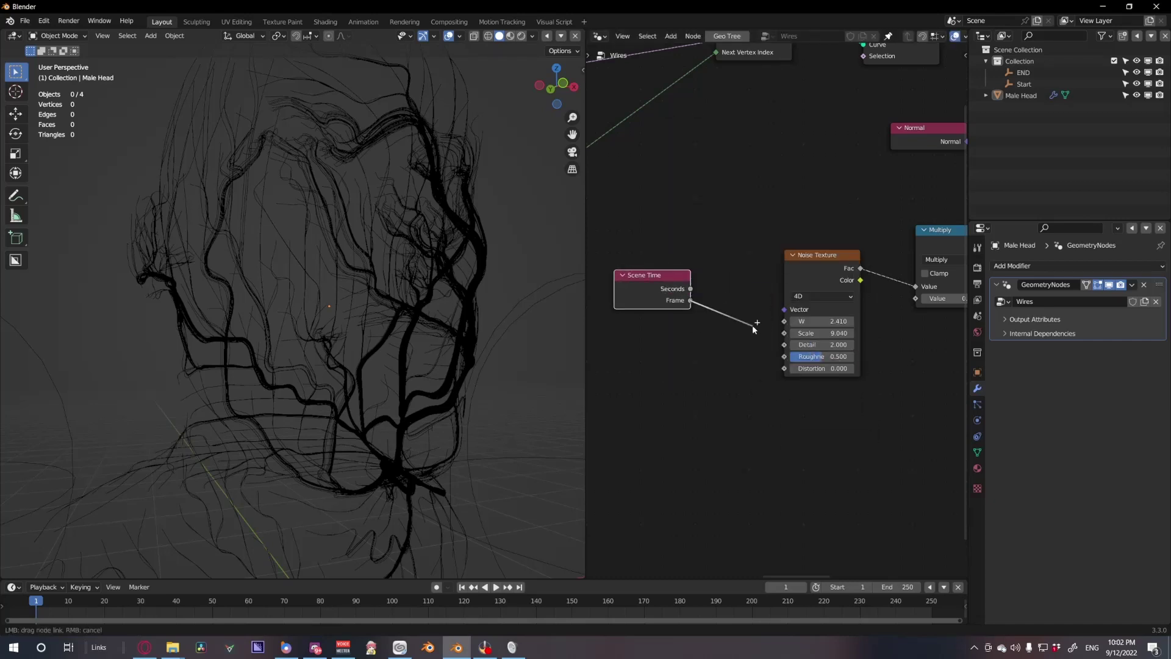
pyautogui.moveTo(785, 323); pyautogui.dragTo(785, 322)
# Insert a Math node set to Divide between Scene Time and the Noise Texture, with a divisor of 25
pyautogui.hotkey('shift', 'a')
pyautogui.moveTo(706, 432)
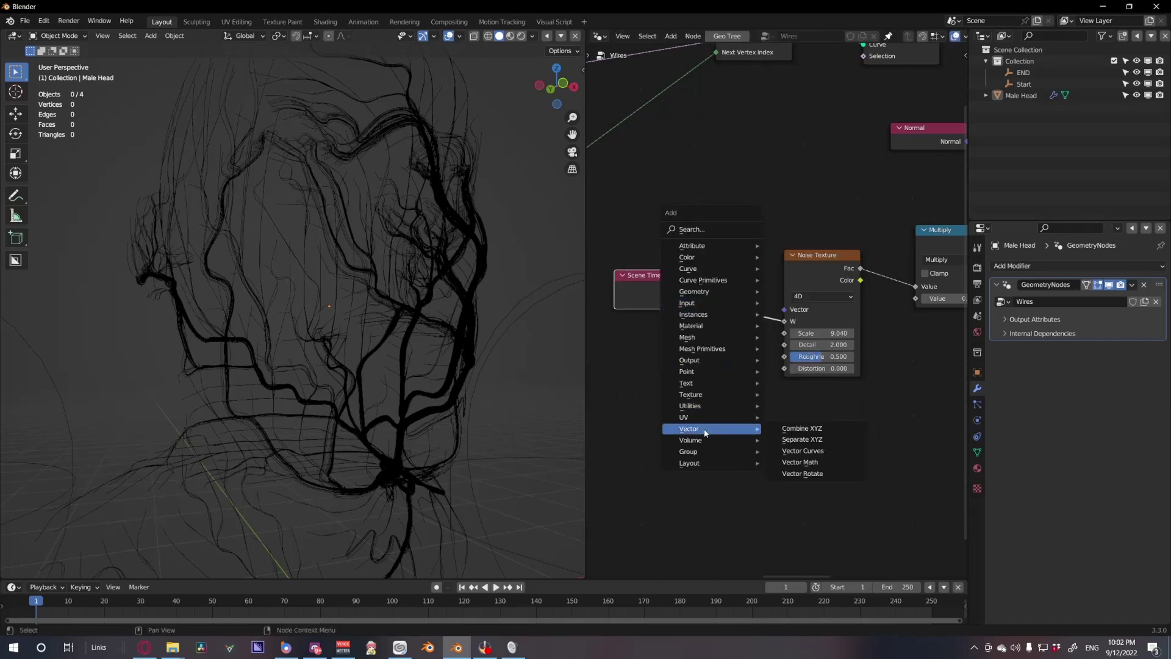
pyautogui.moveTo(741, 413)
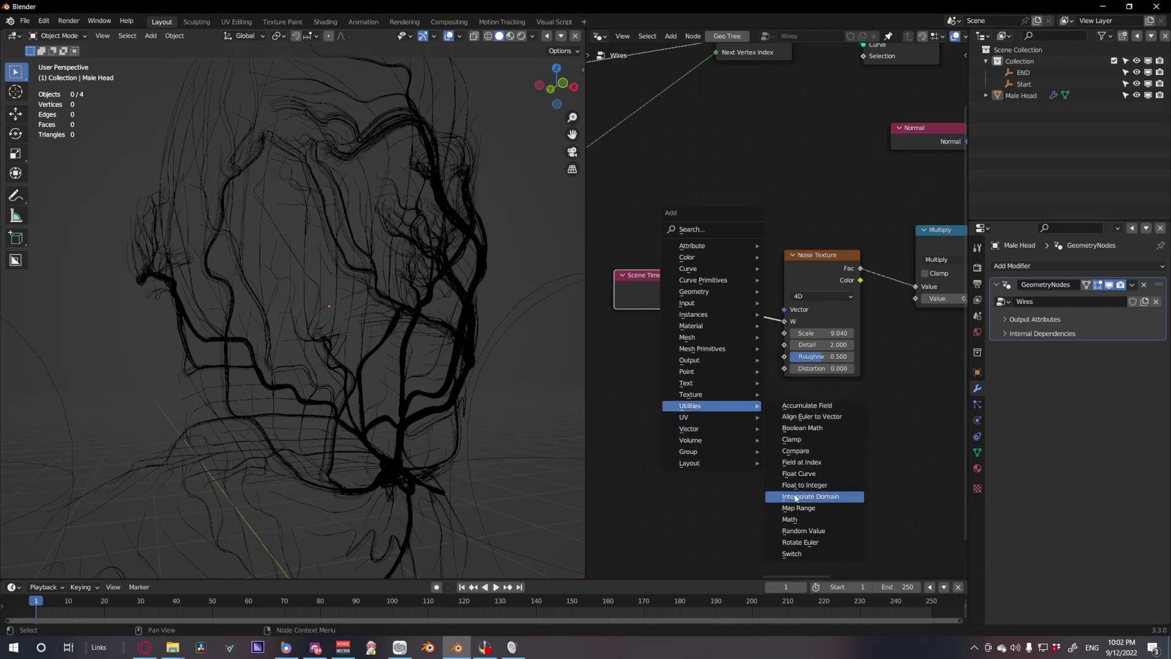
pyautogui.click(789, 519)
pyautogui.click(756, 305)
pyautogui.click(752, 308)
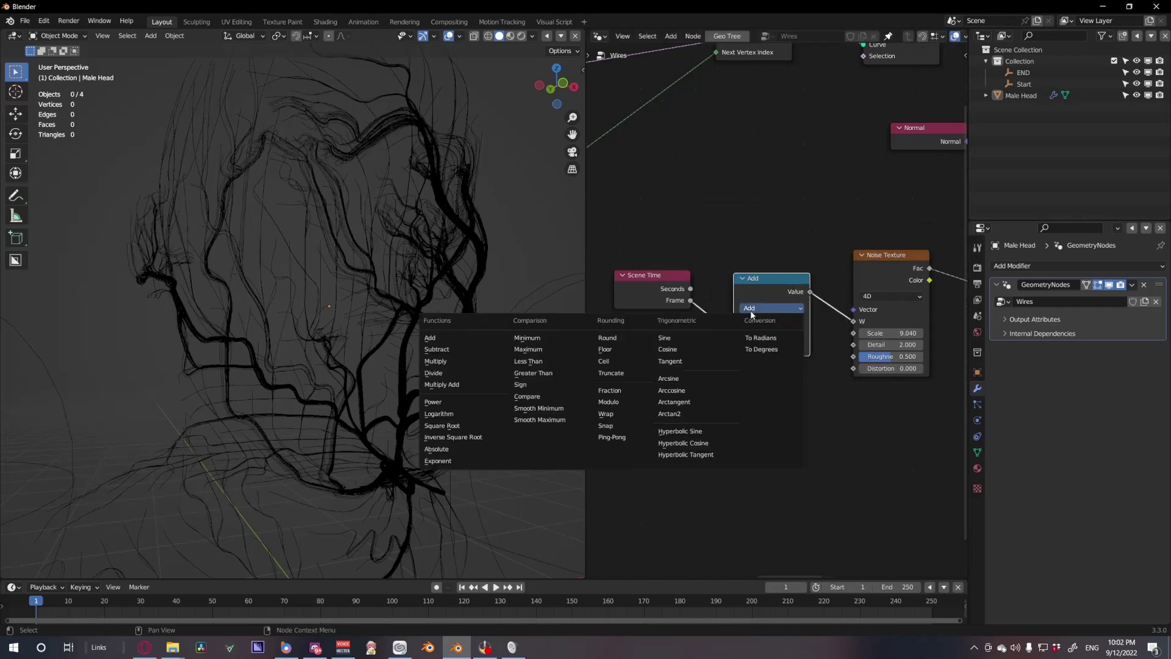
pyautogui.press('d')
pyautogui.click(766, 309)
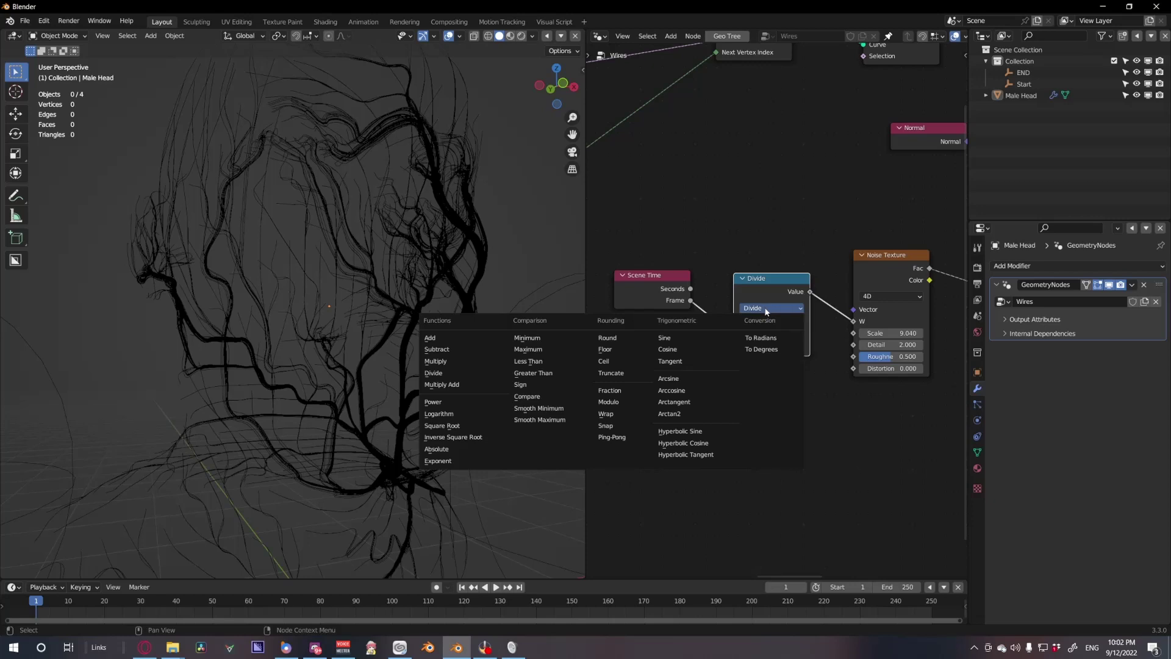
pyautogui.click(766, 312)
pyautogui.write('25')
pyautogui.press('Return')
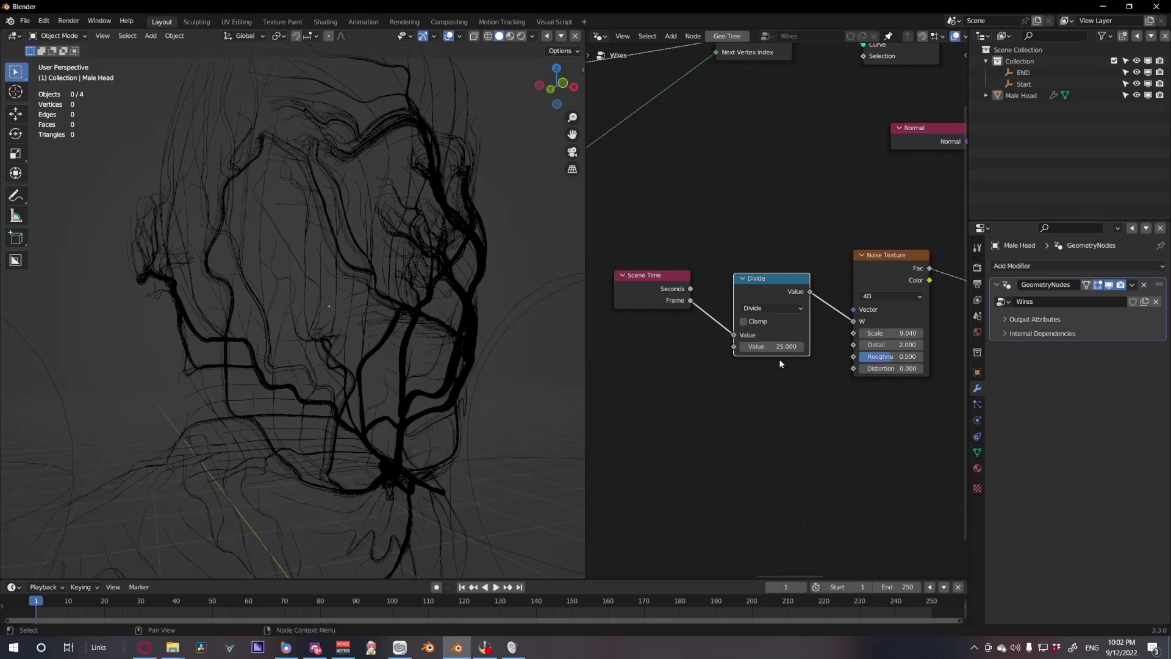
# Play the animation and set the Divide node's second value to 80 to slow the noise movement
pyautogui.click(494, 587)
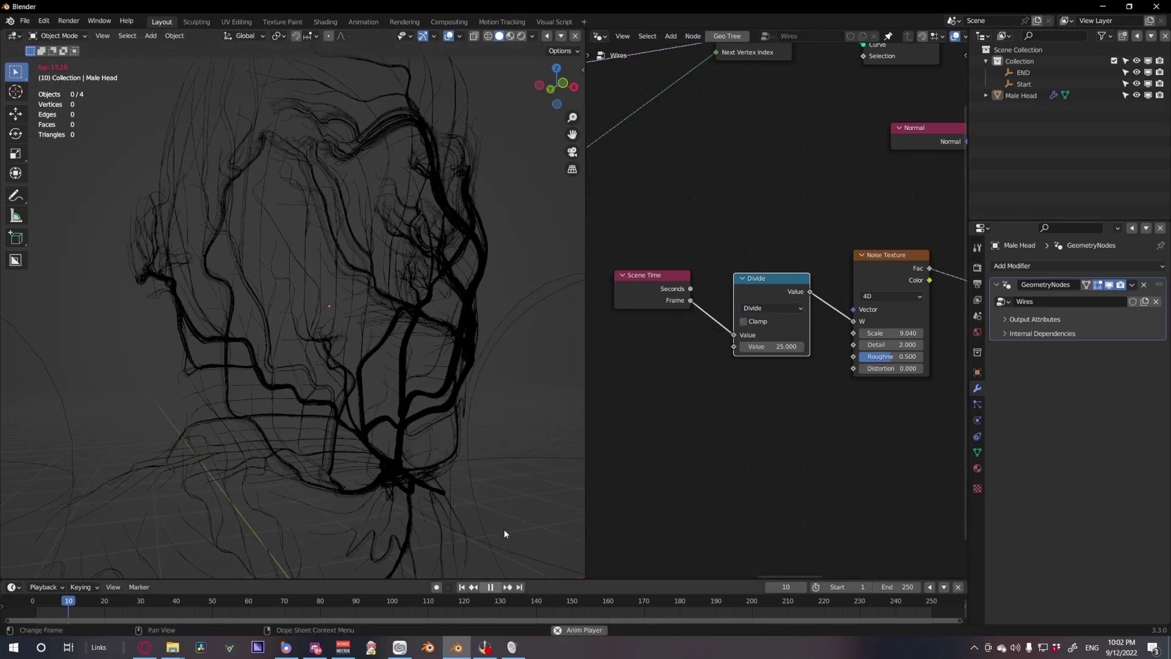
pyautogui.doubleClick(771, 347)
pyautogui.write('80')
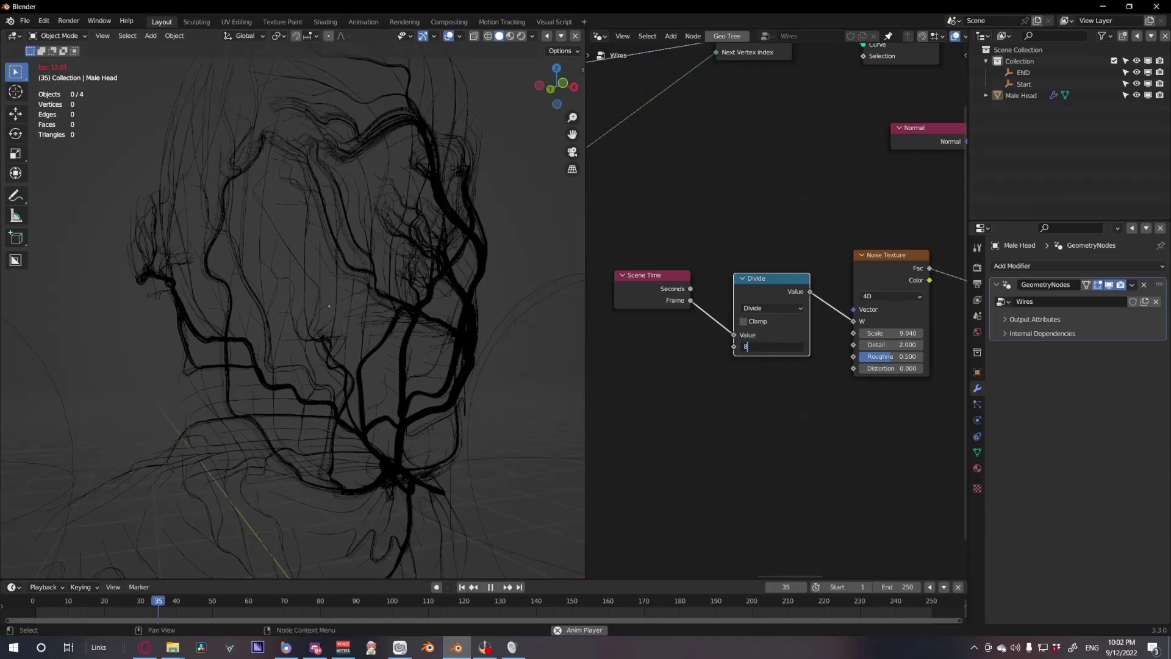
pyautogui.press('Return')
# Set the Noise Texture's Scale to 16.340 and Roughness to 0.567 while reviewing the animated wires
pyautogui.moveTo(513, 397); pyautogui.dragTo(497, 396, button='middle')
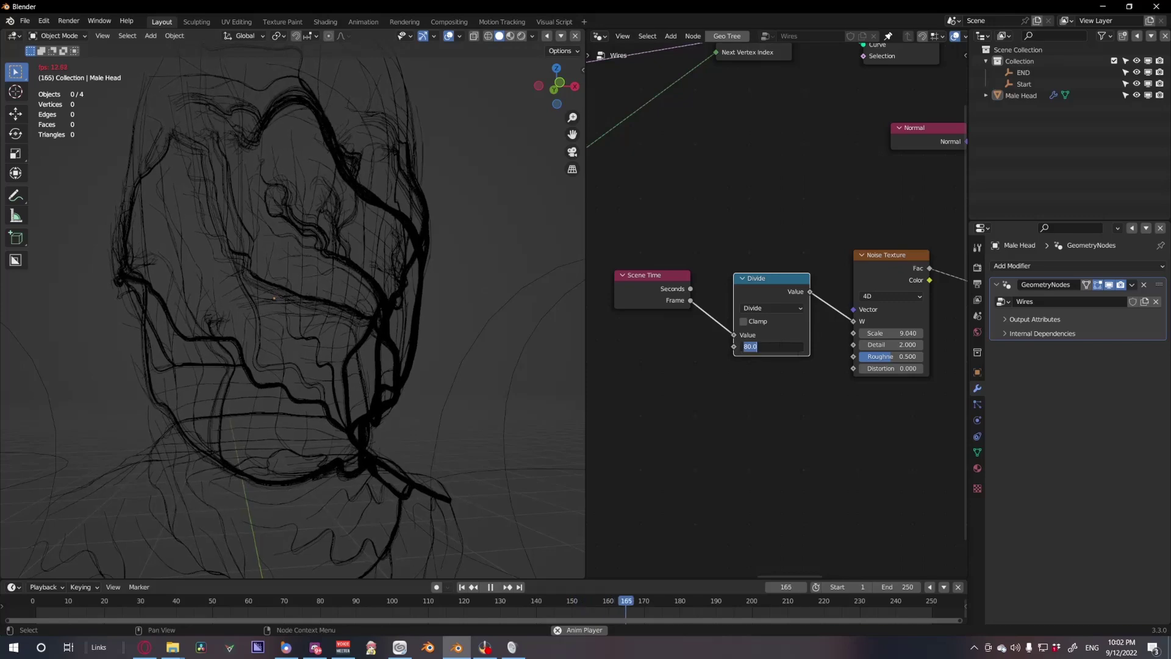
pyautogui.moveTo(889, 336); pyautogui.dragTo(1057, 336)
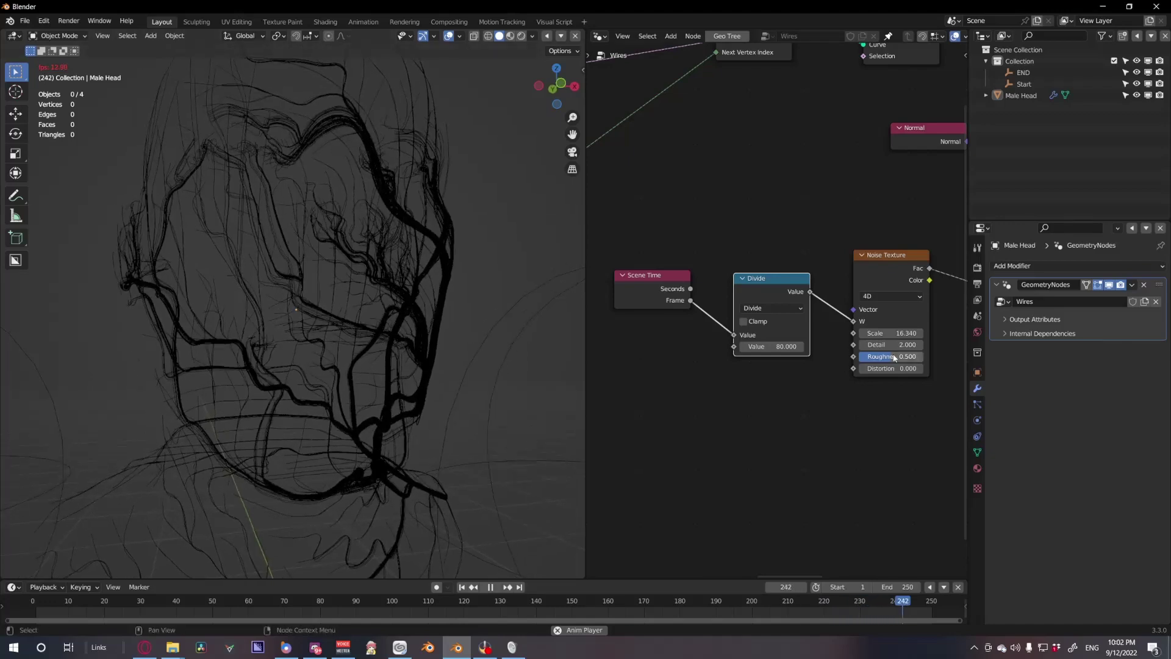
pyautogui.moveTo(895, 357); pyautogui.dragTo(934, 356)
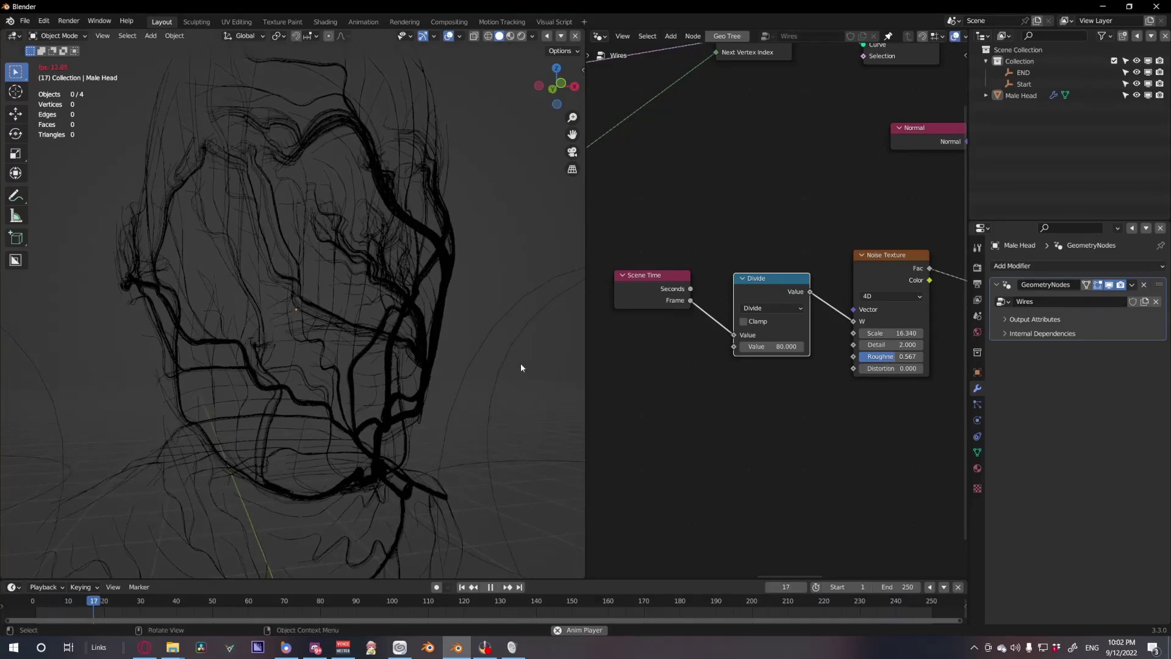
pyautogui.moveTo(521, 363)
pyautogui.mouseDown(button='middle')
pyautogui.moveTo(467, 360)
pyautogui.moveTo(506, 365)
pyautogui.mouseUp(button='middle')
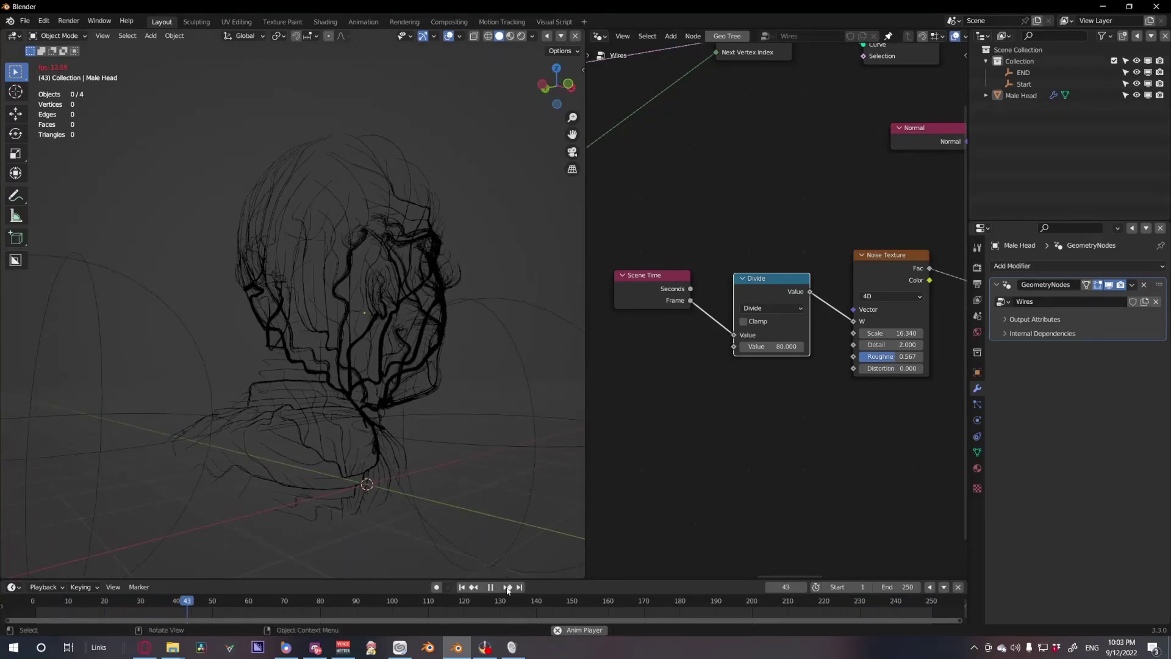
# Stop the playback, return to frame 1, and review the head and the Set Position node chain
pyautogui.click(493, 601)
pyautogui.click(473, 587)
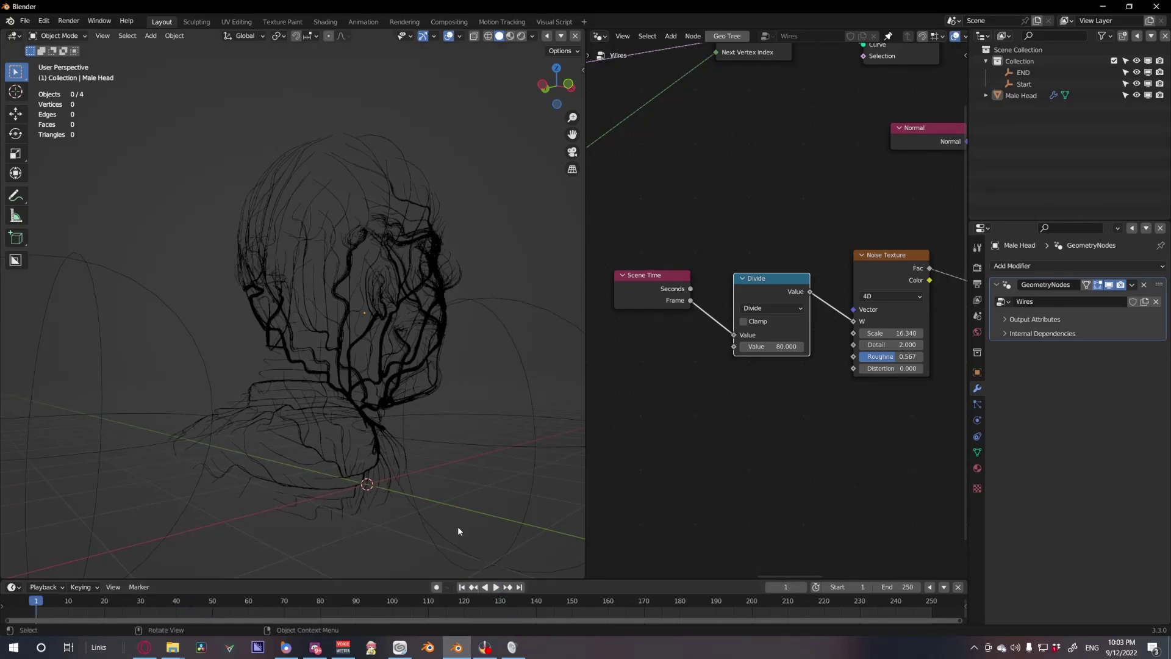
pyautogui.moveTo(457, 533); pyautogui.dragTo(367, 394, button='middle')
pyautogui.moveTo(868, 292); pyautogui.dragTo(750, 325, button='middle')
pyautogui.scroll(-6, 751, 324)
pyautogui.moveTo(871, 257); pyautogui.dragTo(770, 314, button='middle')
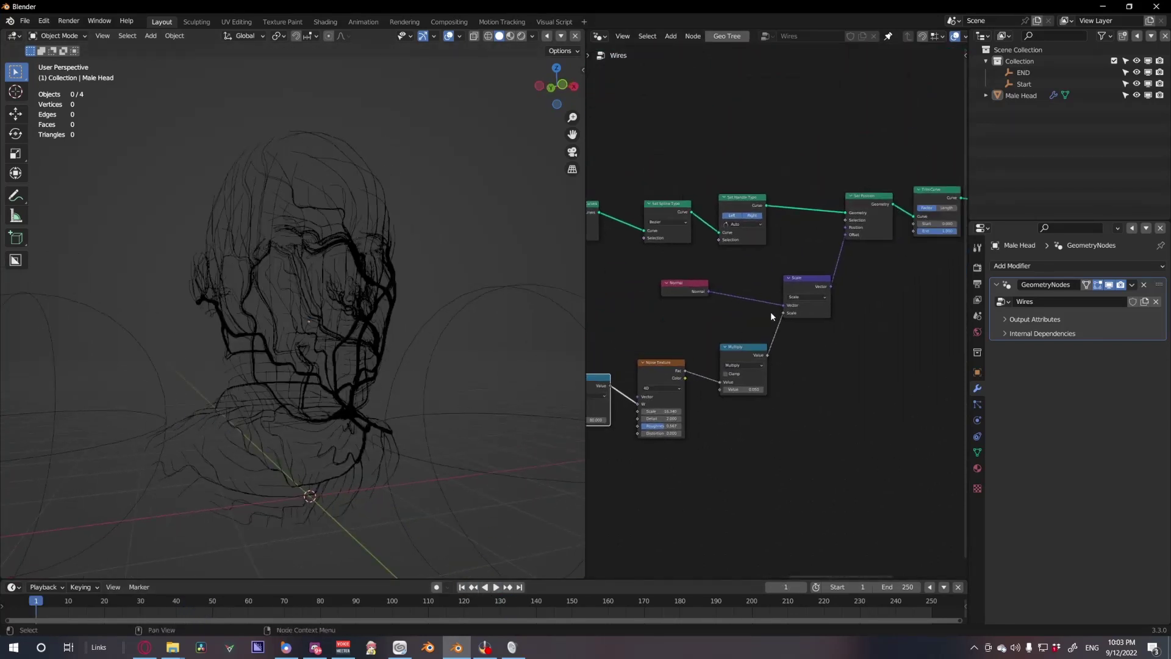
# Insert a Resample Curve node between Set Handle Type and Set Position, shifting the neighbouring nodes to make room
pyautogui.moveTo(832, 293); pyautogui.dragTo(784, 325, button='middle')
pyautogui.scroll(6, 785, 324)
pyautogui.moveTo(883, 277); pyautogui.dragTo(825, 280, button='middle')
pyautogui.click(819, 214)
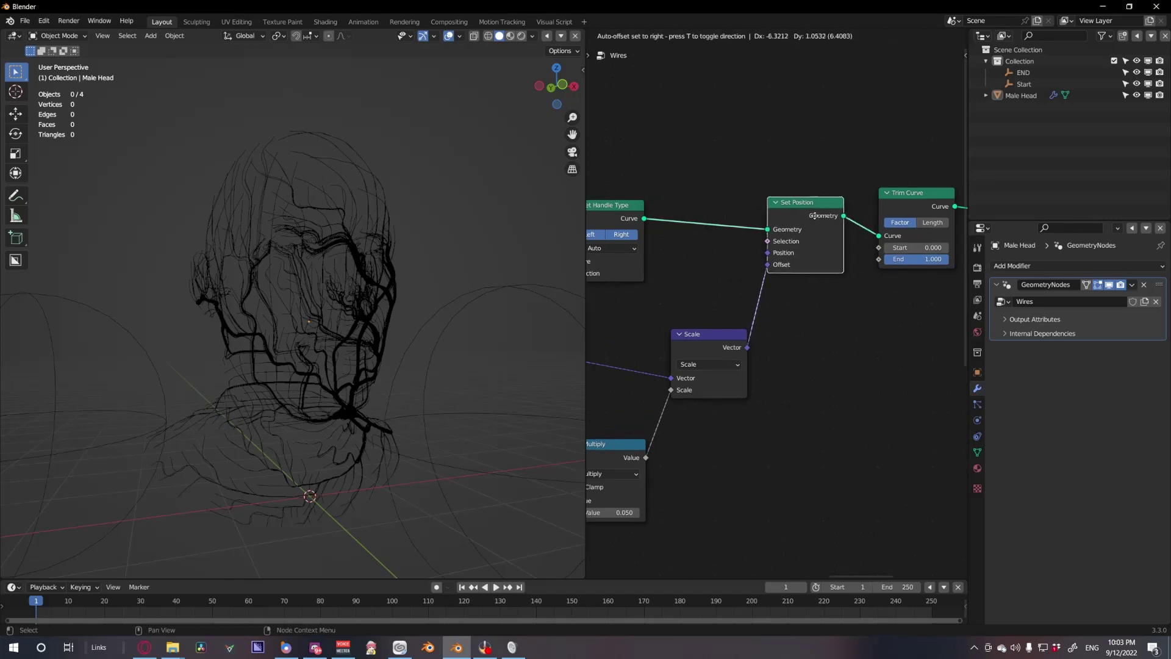
pyautogui.moveTo(784, 234); pyautogui.dragTo(882, 250, button='middle')
pyautogui.click(708, 224)
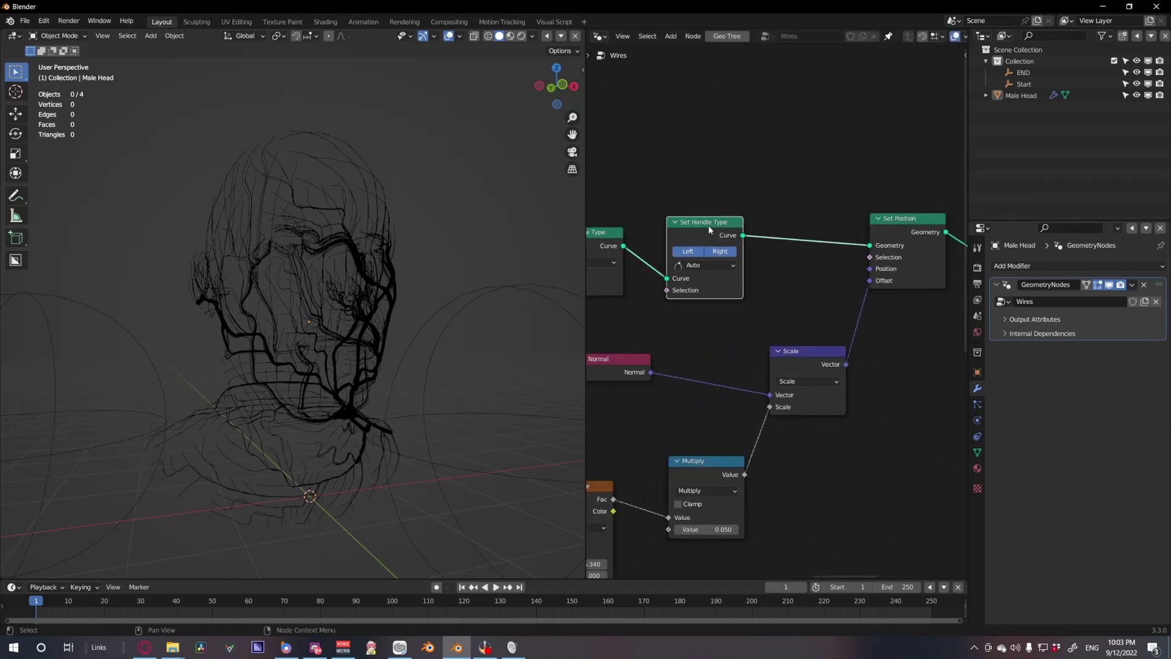
pyautogui.click(906, 228)
pyautogui.moveTo(696, 233); pyautogui.dragTo(685, 233)
pyautogui.hotkey('shift', 'a')
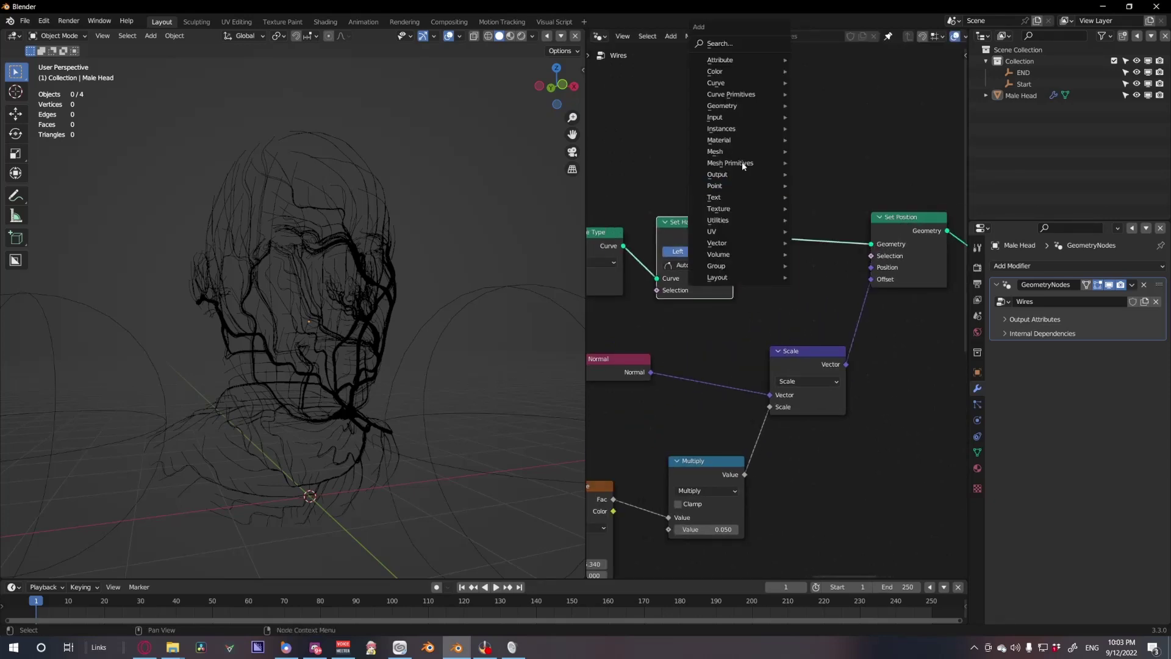
pyautogui.click(719, 44)
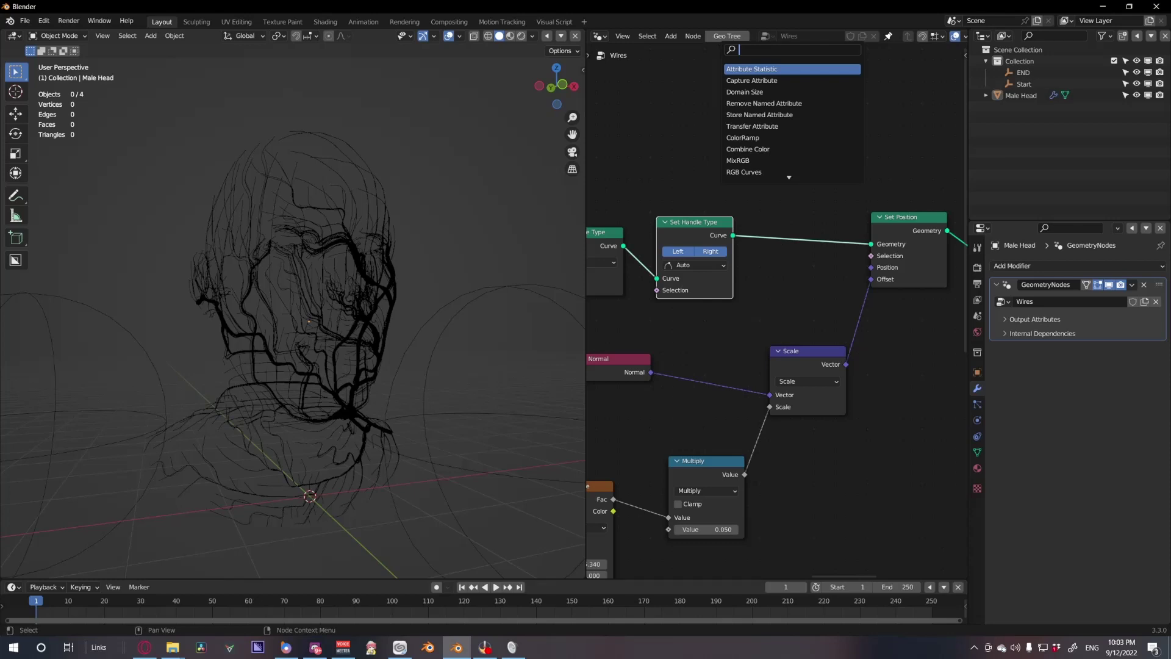
pyautogui.write('resample')
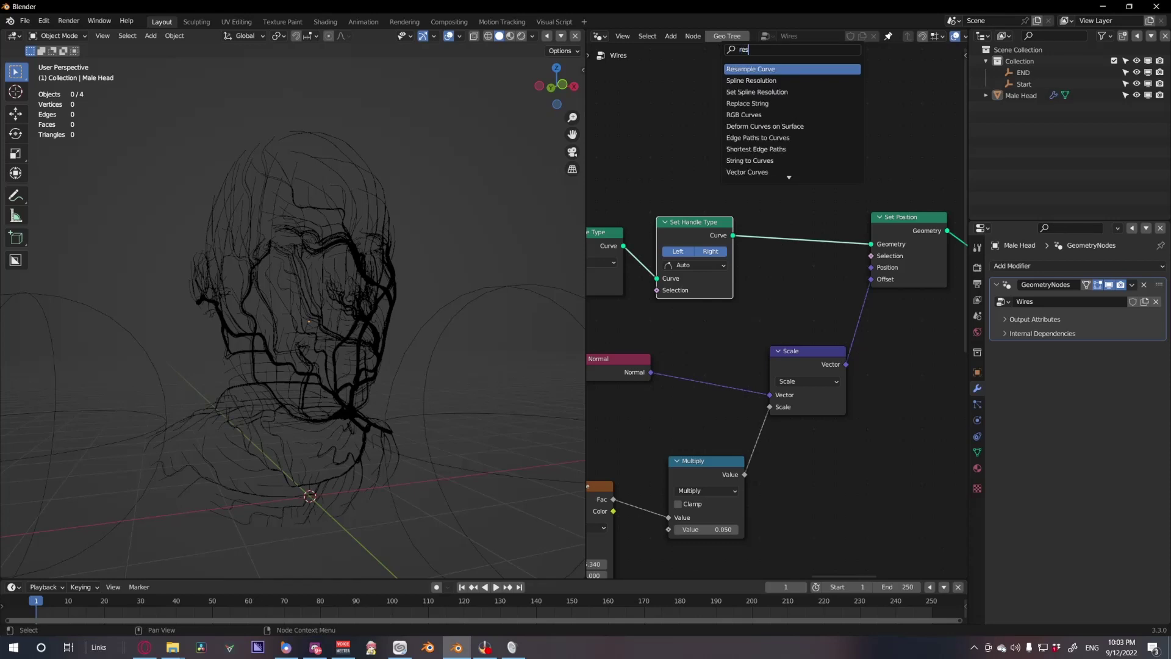
pyautogui.press('Return')
pyautogui.click(777, 200)
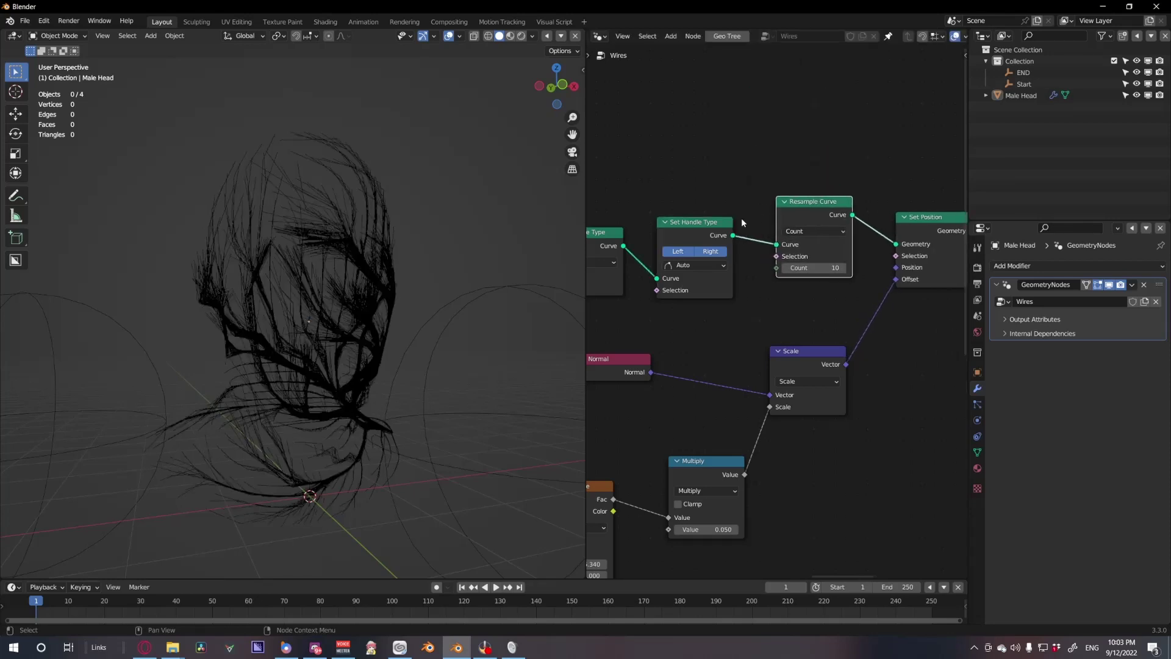
# Play the animation, set the Resample Curve node's Count to 30 while watching the wires, and stop the playback
pyautogui.scroll(8, 405, 324)
pyautogui.moveTo(417, 336)
pyautogui.mouseDown(button='middle')
pyautogui.moveTo(441, 335)
pyautogui.moveTo(459, 364)
pyautogui.moveTo(400, 322)
pyautogui.mouseUp(button='middle')
pyautogui.scroll(-6, 419, 339)
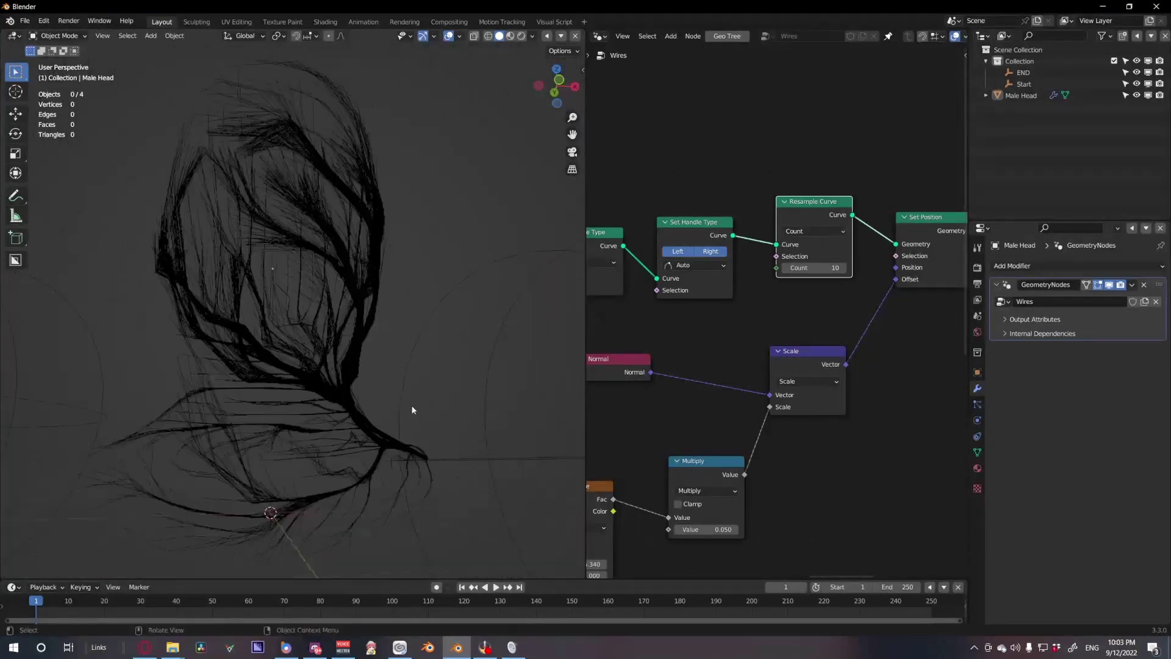
pyautogui.click(496, 587)
pyautogui.scroll(5, 360, 411)
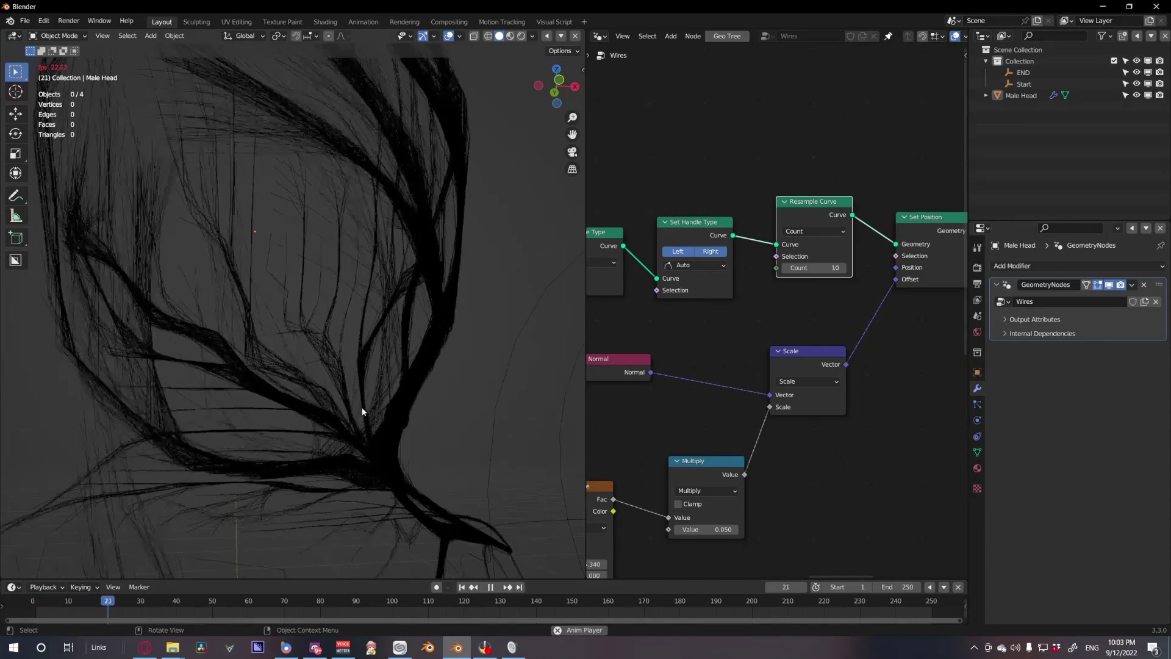
pyautogui.click(806, 267)
pyautogui.write('30')
pyautogui.press('Return')
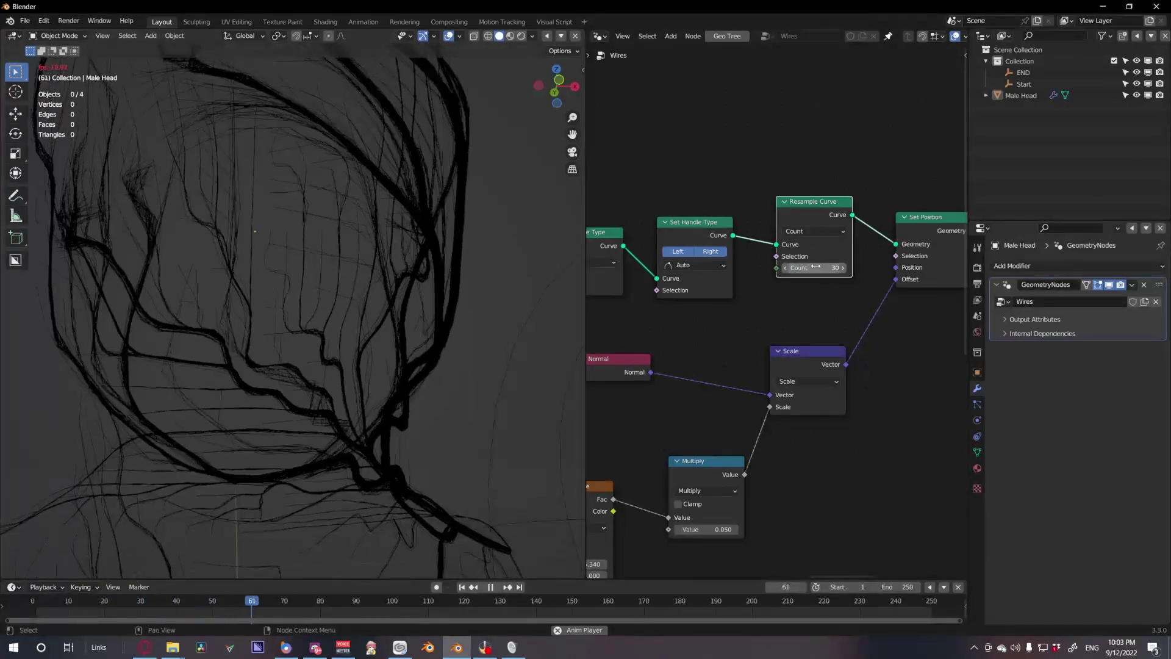
pyautogui.scroll(-3, 440, 401)
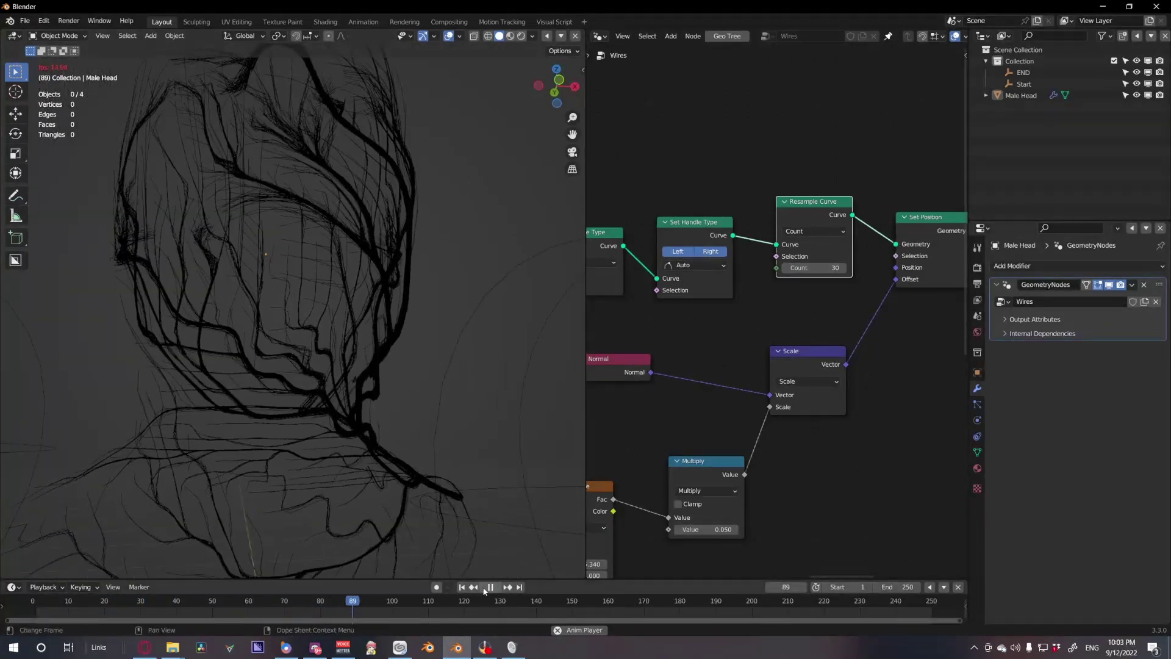
pyautogui.press('space')
# Try a higher Resample Curve Count of 65 and settle on 48
pyautogui.scroll(3, 351, 366)
pyautogui.scroll(-2, 357, 370)
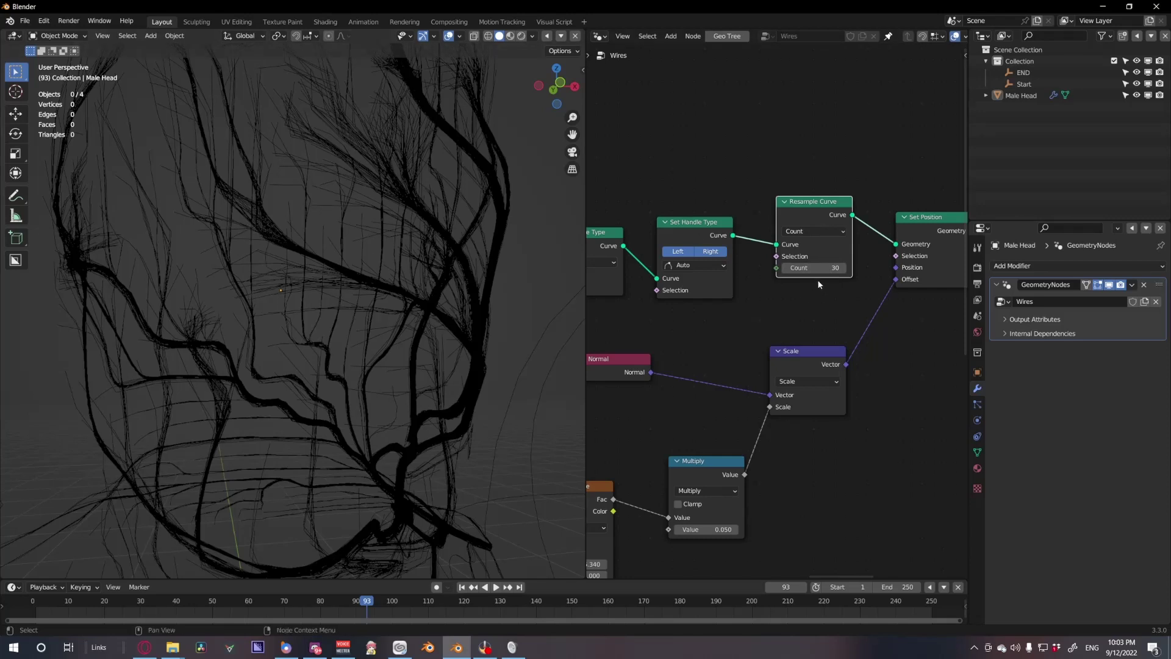
pyautogui.press('Return')
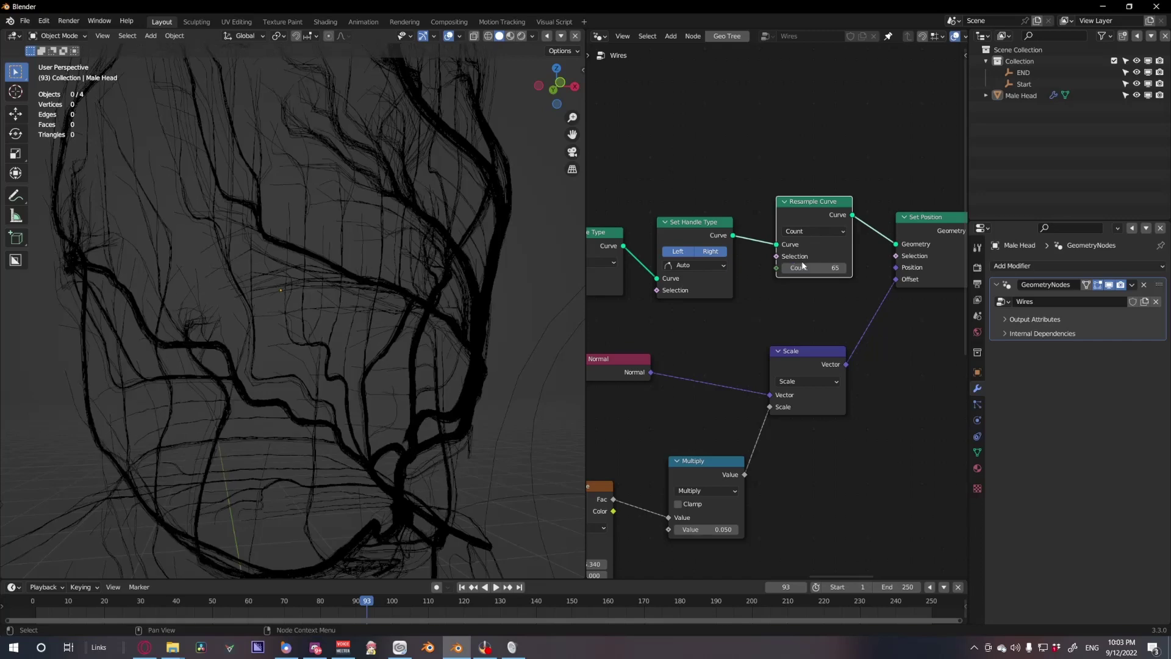
pyautogui.moveTo(814, 268)
pyautogui.mouseDown()
pyautogui.moveTo(855, 268)
pyautogui.moveTo(784, 268)
pyautogui.moveTo(806, 268)
pyautogui.mouseUp()
# Play the animation from frame 1 to review the resampled wires, stop it, and return to the start
pyautogui.click(469, 588)
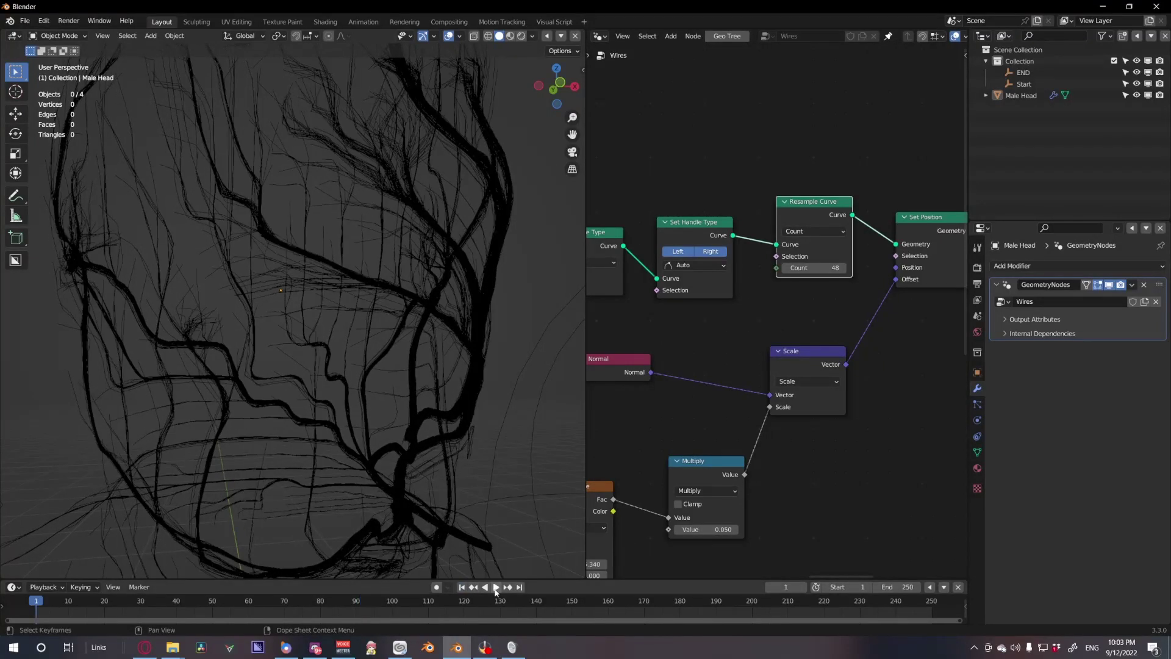
pyautogui.click(496, 587)
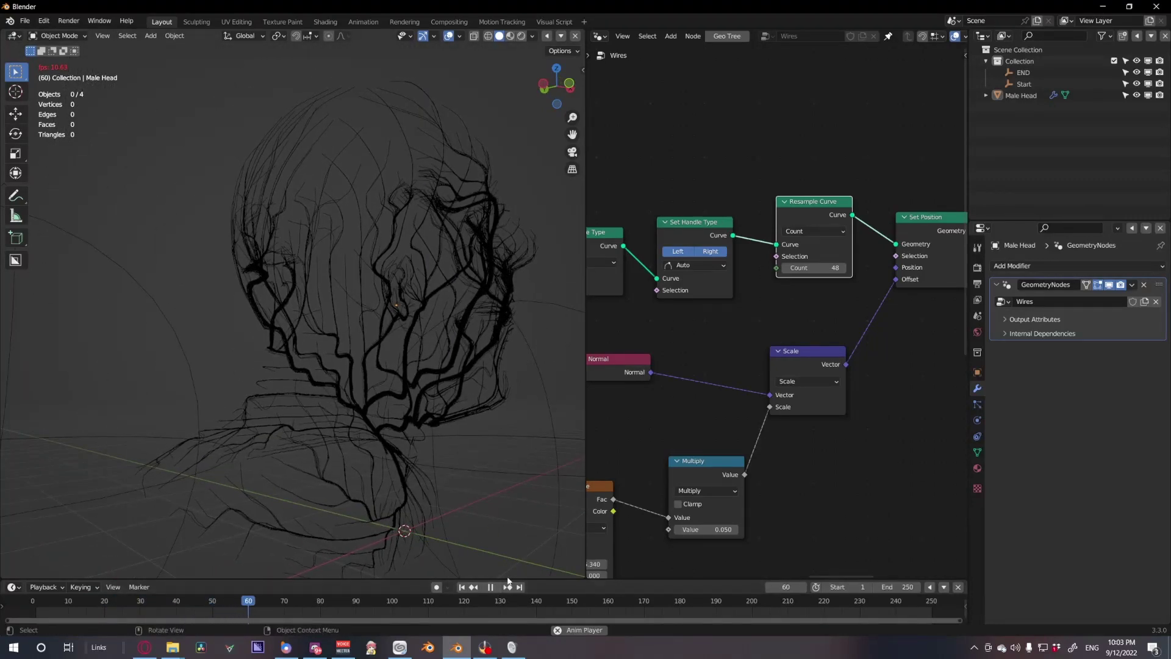
pyautogui.click(492, 591)
pyautogui.click(463, 588)
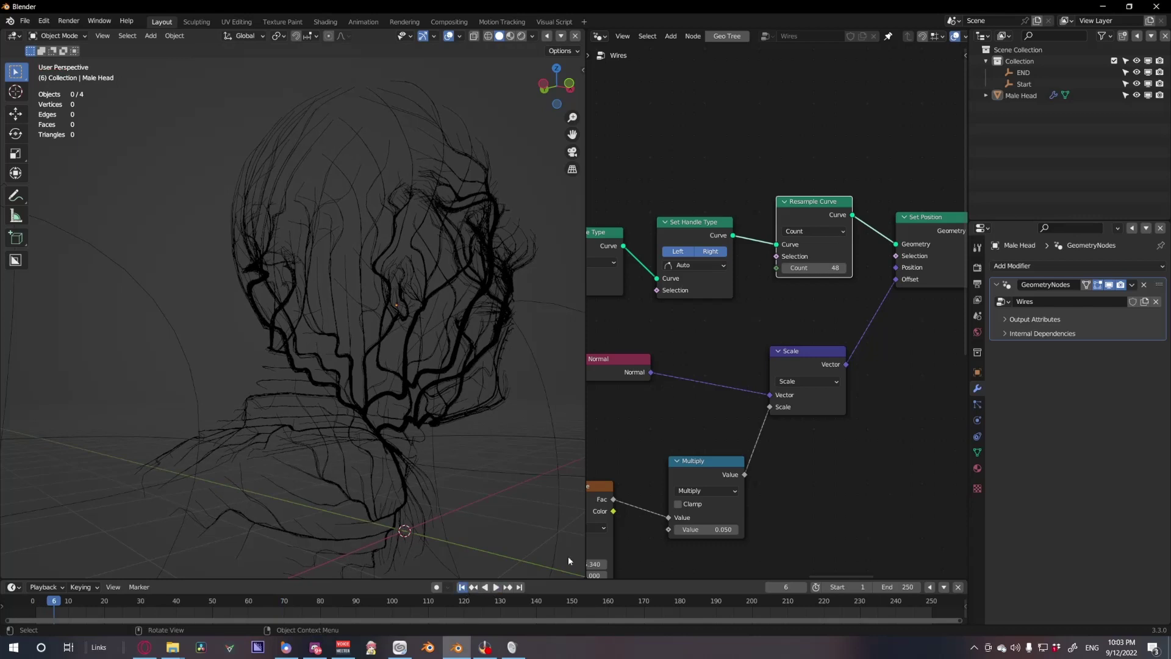
# Reposition the Curve to Mesh and Curve Circle nodes near the end of the node chain
pyautogui.moveTo(894, 263); pyautogui.dragTo(693, 335, button='middle')
pyautogui.moveTo(938, 399); pyautogui.dragTo(786, 409, button='middle')
pyautogui.scroll(-1, 786, 409)
pyautogui.scroll(-1, 786, 407)
pyautogui.moveTo(864, 429); pyautogui.dragTo(772, 427, button='middle')
pyautogui.moveTo(851, 326); pyautogui.dragTo(843, 301)
pyautogui.click(694, 429)
pyautogui.moveTo(695, 429); pyautogui.dragTo(704, 429)
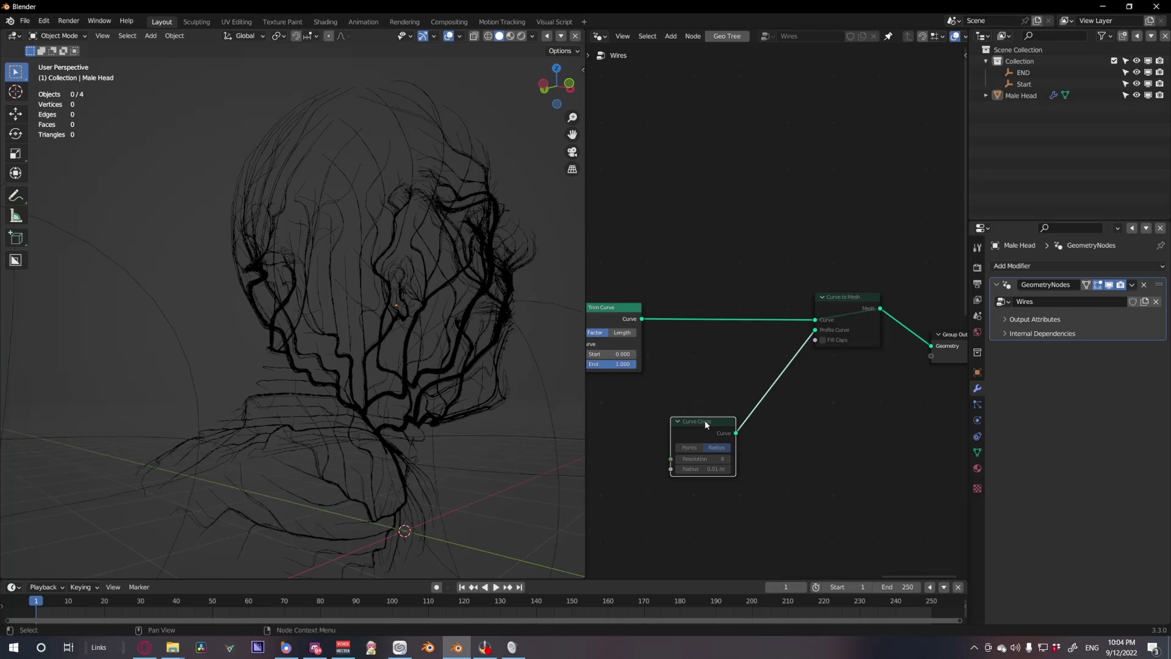
# Add a Switch node on the link between Trim Curve and Curve to Mesh, and shift Curve to Mesh away from it
pyautogui.click(686, 298)
pyautogui.hotkey('shift', 'a')
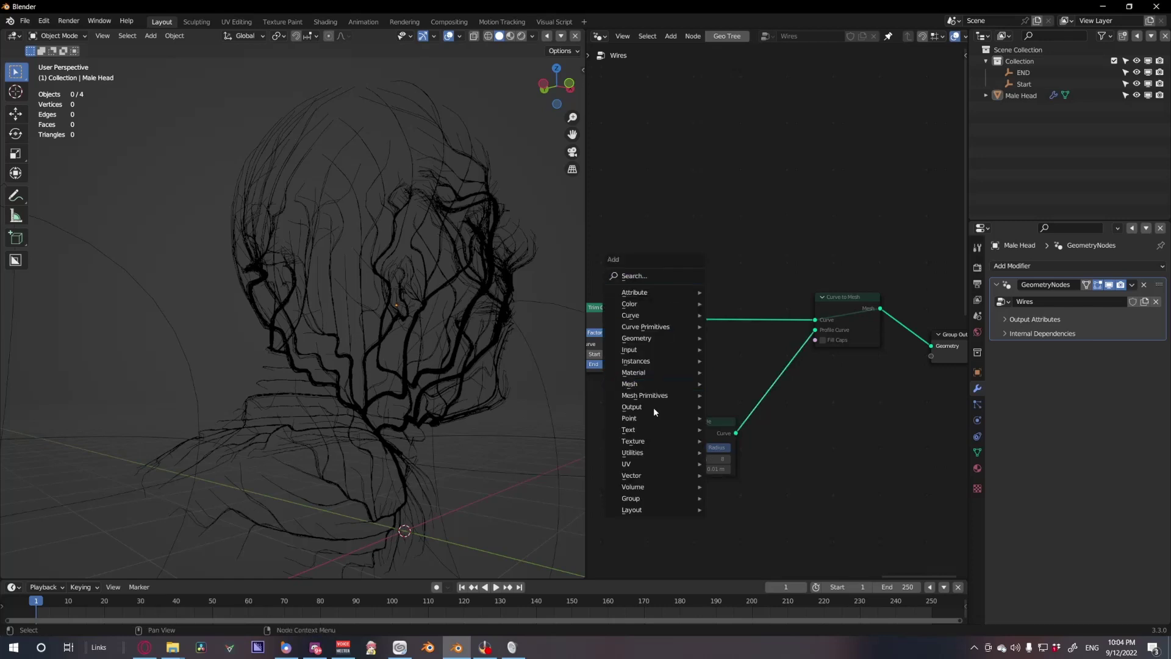
pyautogui.write('switch')
pyautogui.press('Return')
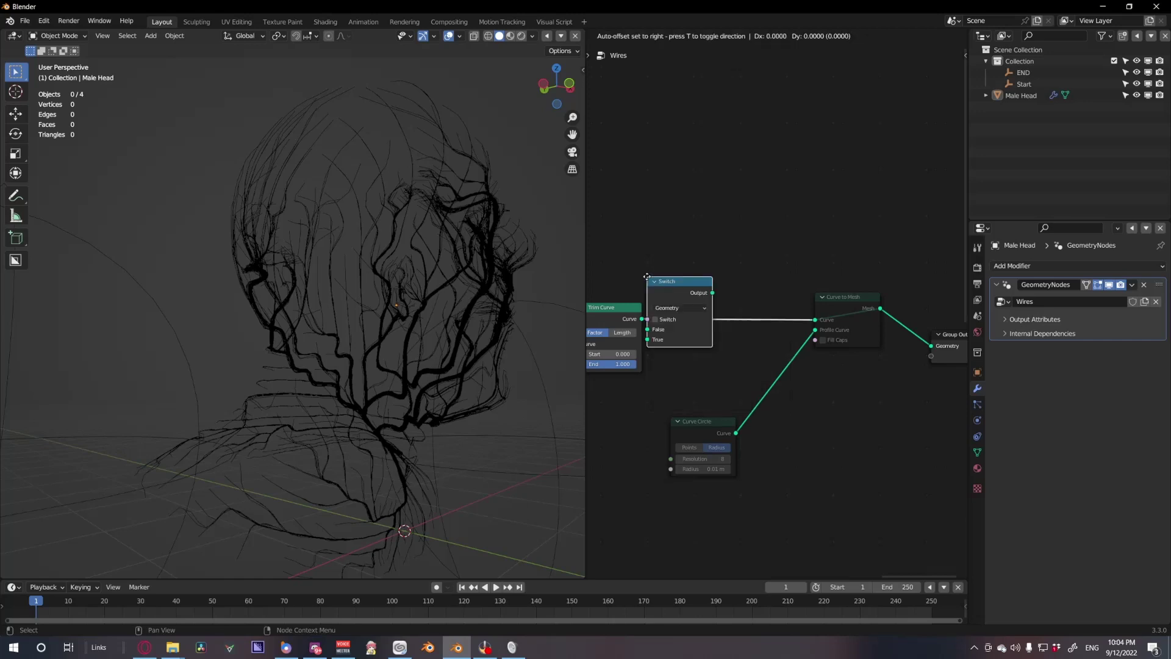
pyautogui.click(725, 283)
pyautogui.moveTo(738, 303); pyautogui.dragTo(743, 303)
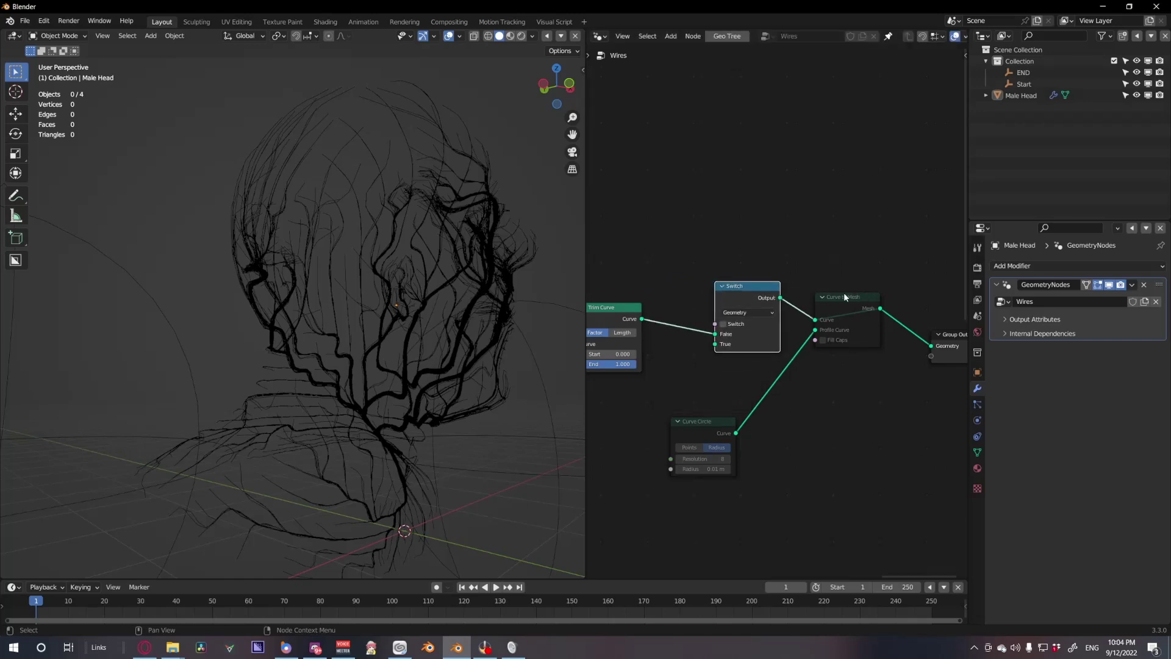
pyautogui.moveTo(827, 304); pyautogui.dragTo(840, 294)
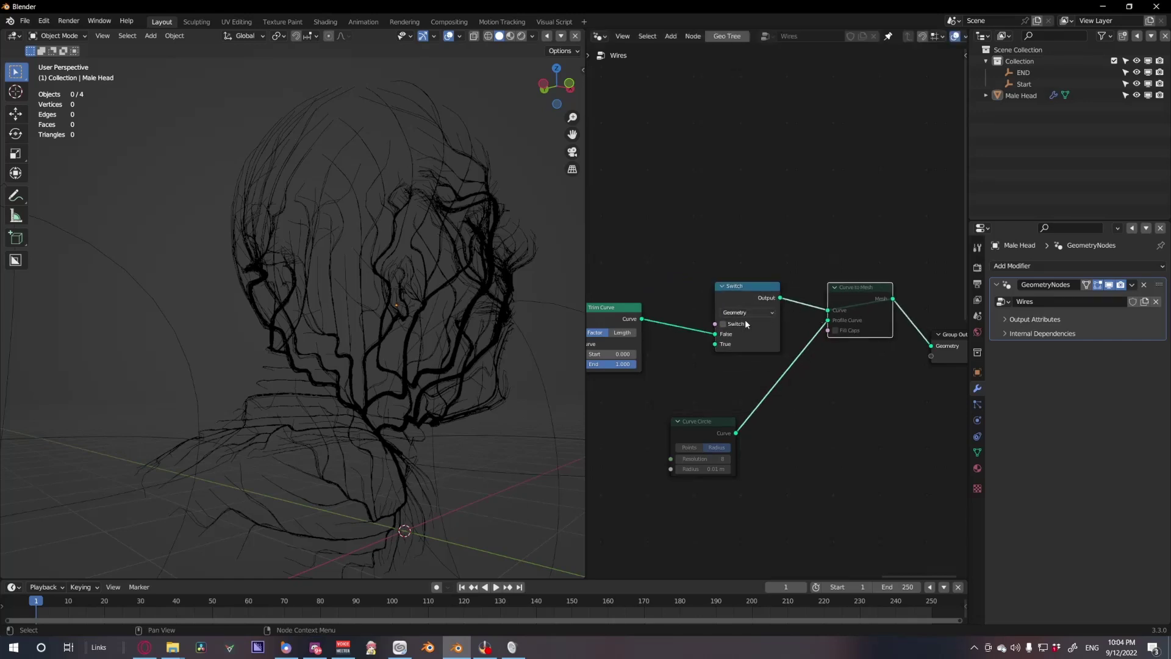
# Link Trim Curve directly to Curve to Mesh and move the Switch node between Curve to Mesh and Group Output
pyautogui.moveTo(715, 334); pyautogui.dragTo(828, 310)
pyautogui.moveTo(744, 289); pyautogui.dragTo(907, 295)
pyautogui.moveTo(898, 344); pyautogui.dragTo(754, 348, button='middle')
pyautogui.moveTo(814, 307); pyautogui.dragTo(820, 270)
pyautogui.moveTo(781, 329); pyautogui.dragTo(873, 317, button='middle')
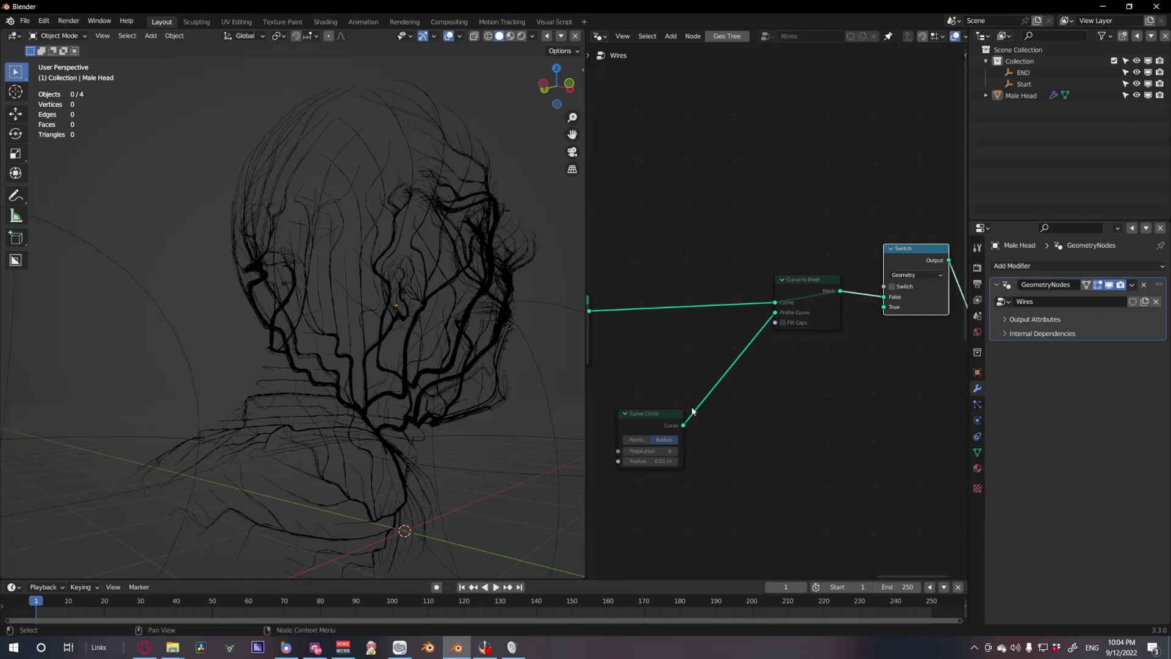
# Mute the Resample Curve node to compare the wires, and unmute it again
pyautogui.moveTo(666, 412); pyautogui.dragTo(882, 398, button='middle')
pyautogui.scroll(-4, 781, 403)
pyautogui.moveTo(778, 403); pyautogui.dragTo(870, 387, button='middle')
pyautogui.click(722, 301)
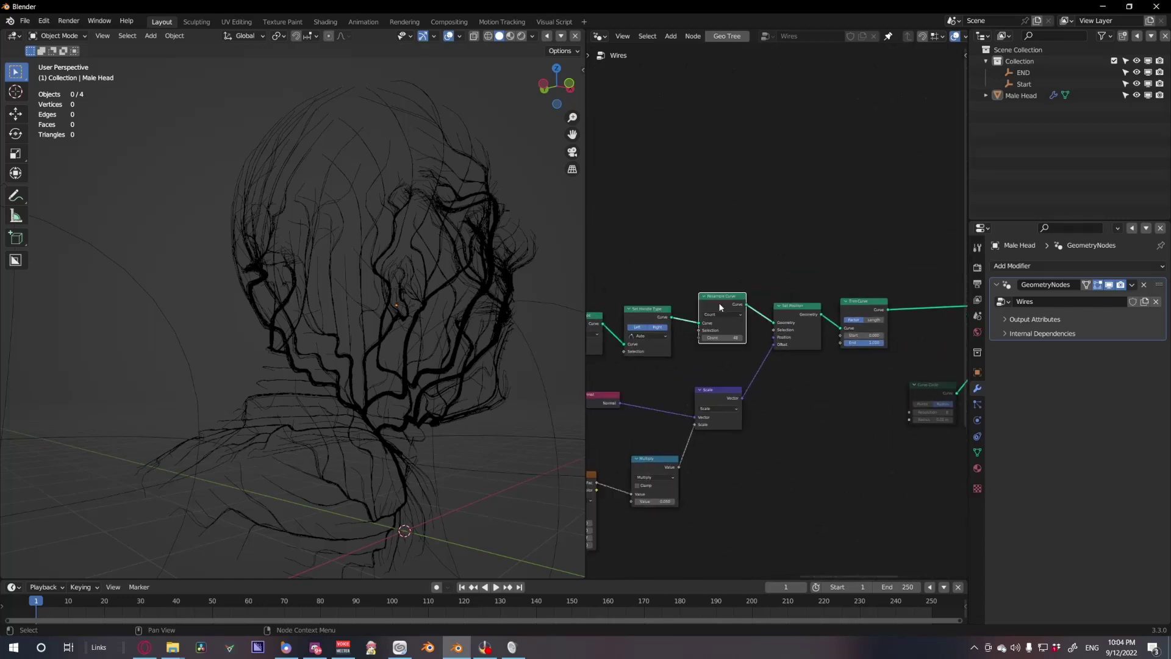
pyautogui.press('m')
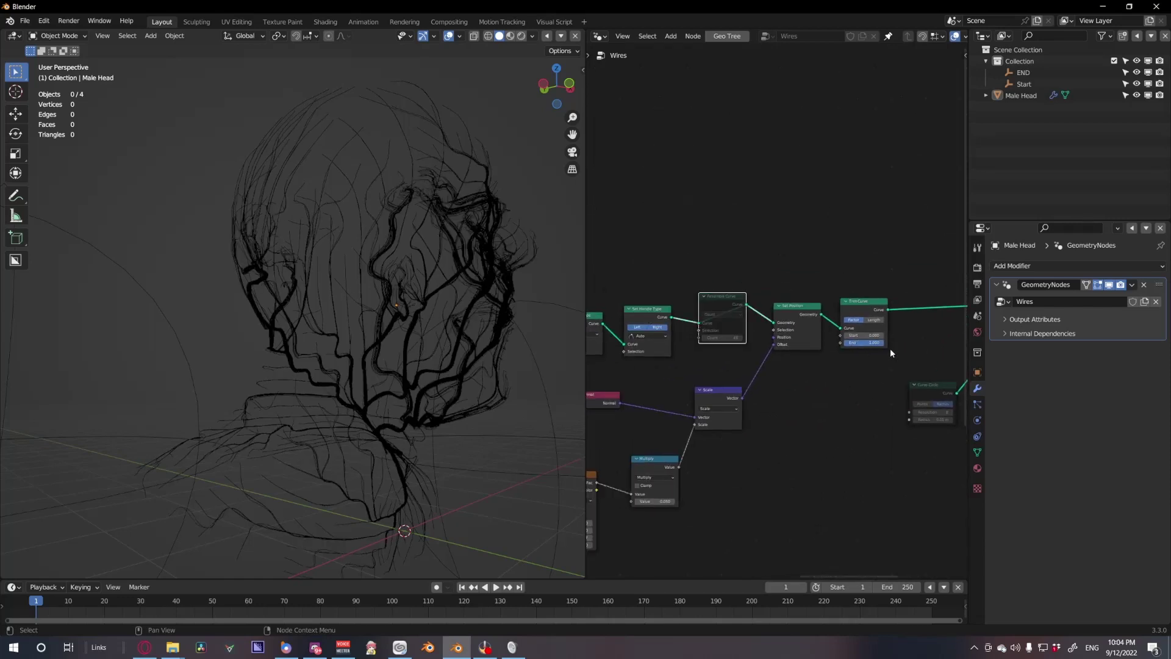
pyautogui.press('m')
# Mute the Set Position node, and toggle the Trim Curve node's mute on and back off
pyautogui.click(803, 310)
pyautogui.press('m')
pyautogui.moveTo(910, 327); pyautogui.dragTo(736, 363, button='middle')
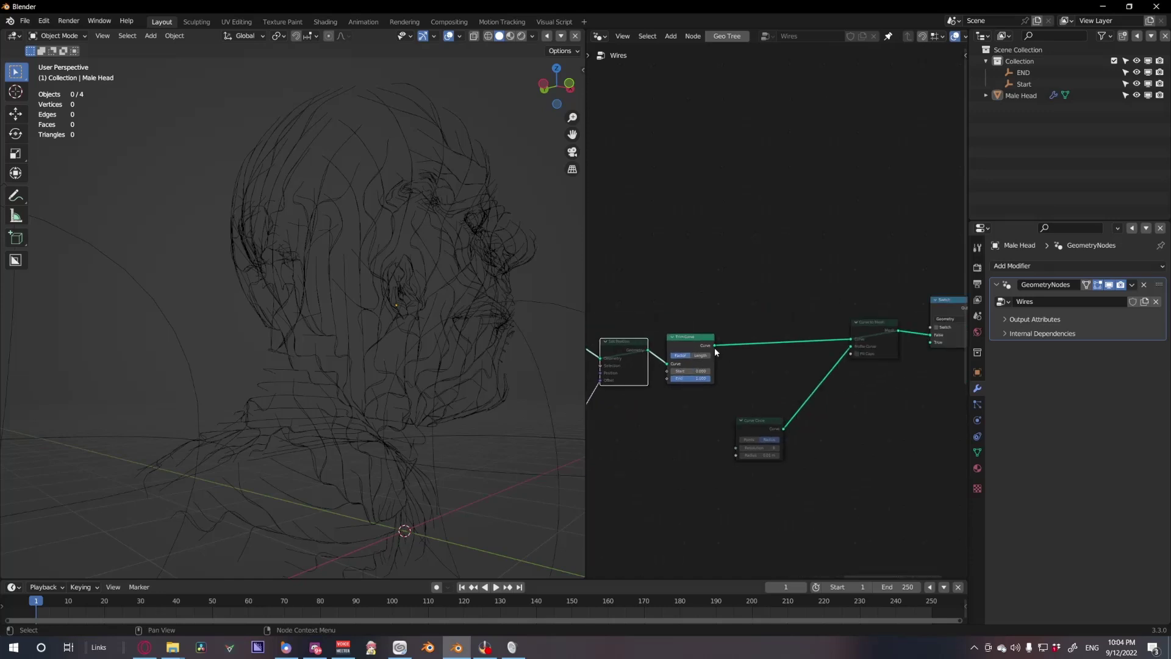
pyautogui.click(698, 339)
pyautogui.press('m')
pyautogui.moveTo(854, 366); pyautogui.dragTo(739, 367, button='middle')
pyautogui.press('m')
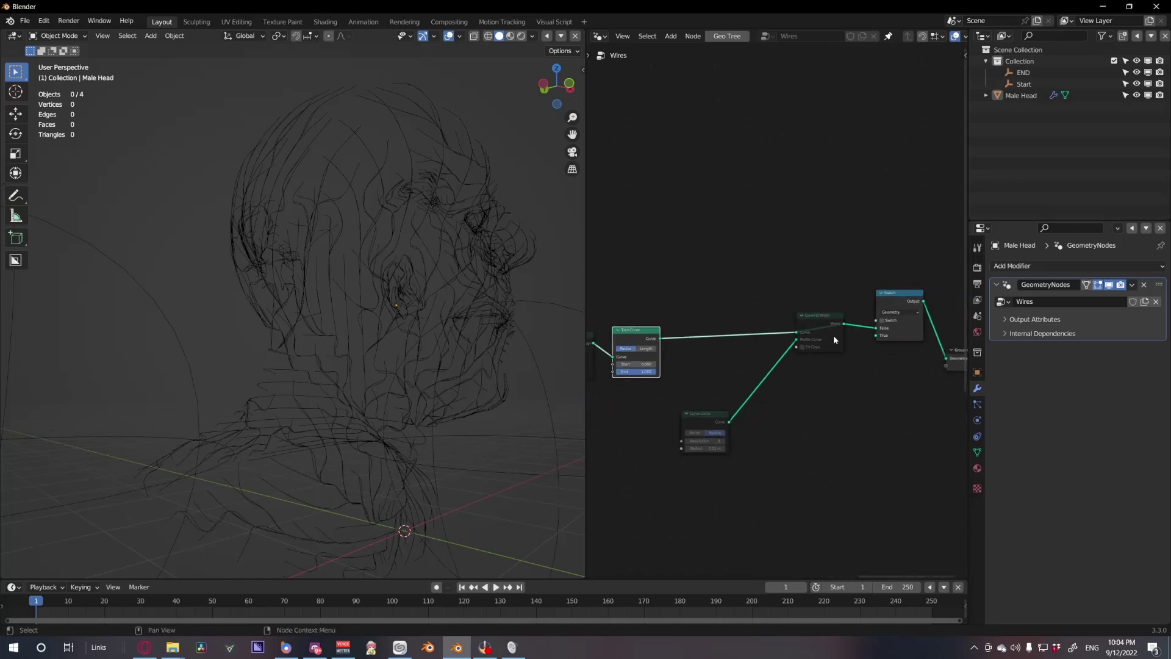
# Unmute the Curve to Mesh and Curve Circle nodes to give the wires thickness
pyautogui.click(829, 333)
pyautogui.press('m')
pyautogui.click(711, 426)
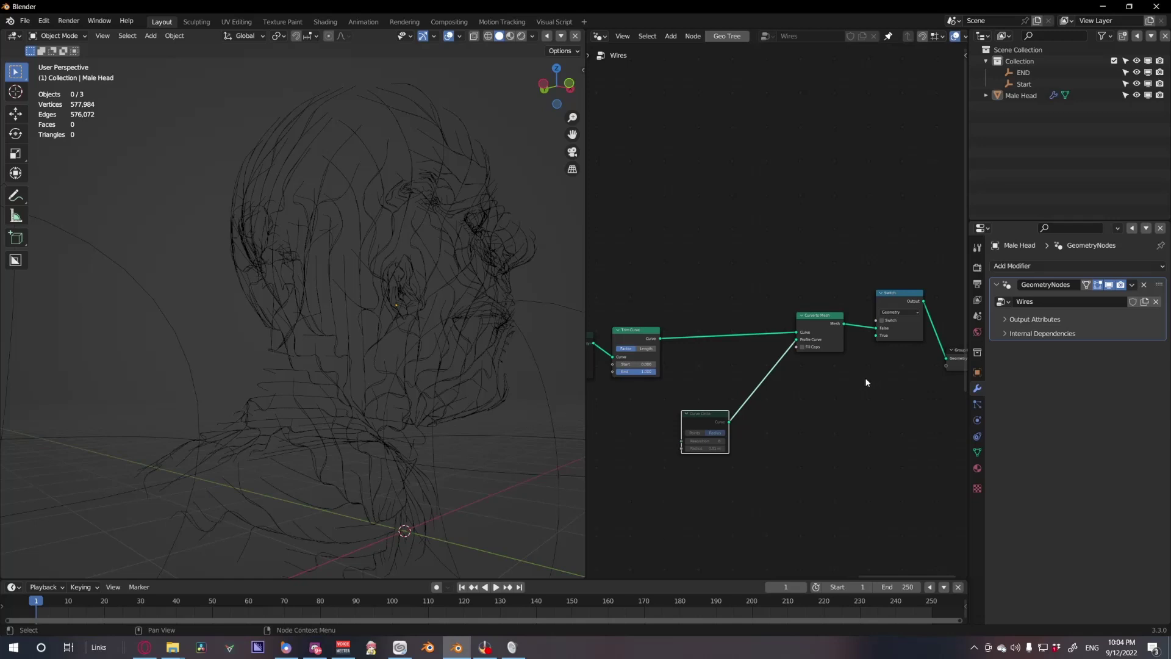
pyautogui.press('m')
# Try enabling the Switch node's Switch option, and undo it
pyautogui.scroll(3, 862, 379)
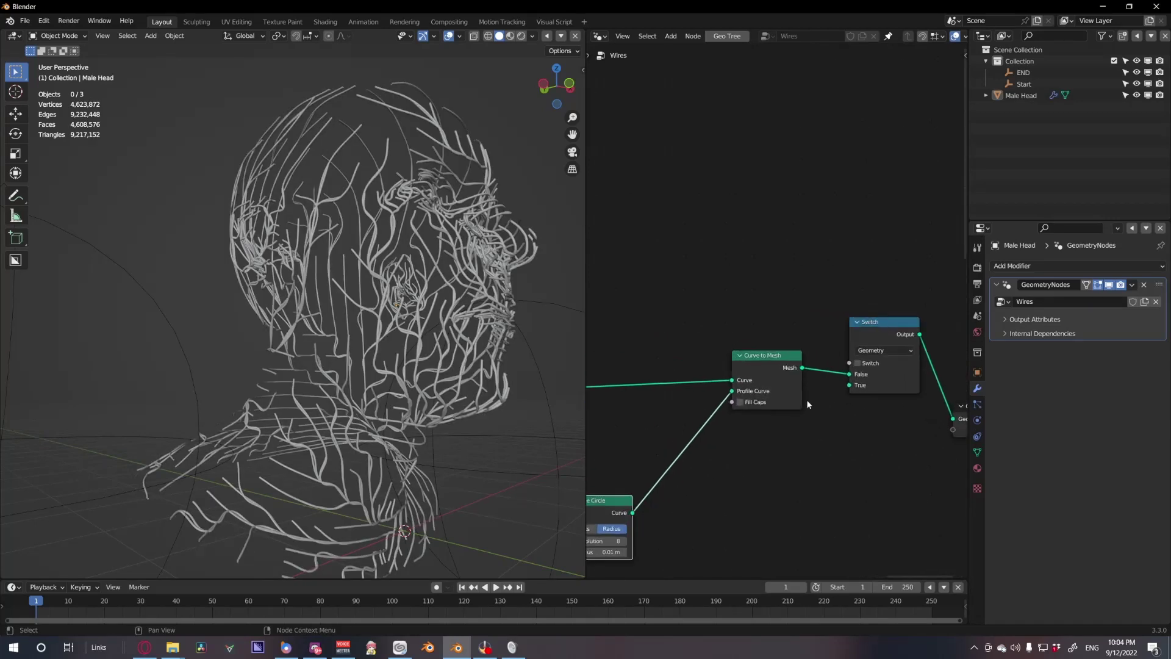
pyautogui.click(865, 368)
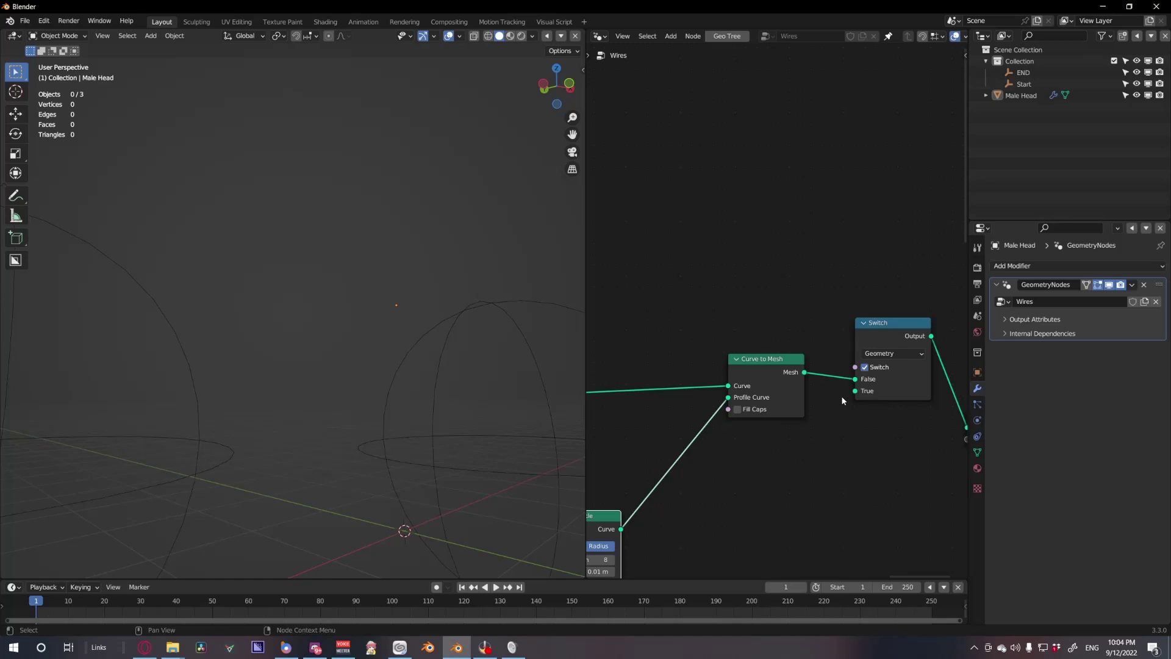
pyautogui.hotkey('ctrl', 'z')
# Connect the Trim Curve output to the True input of the Switch node
pyautogui.scroll(-2, 769, 400)
pyautogui.moveTo(732, 405); pyautogui.dragTo(838, 390, button='middle')
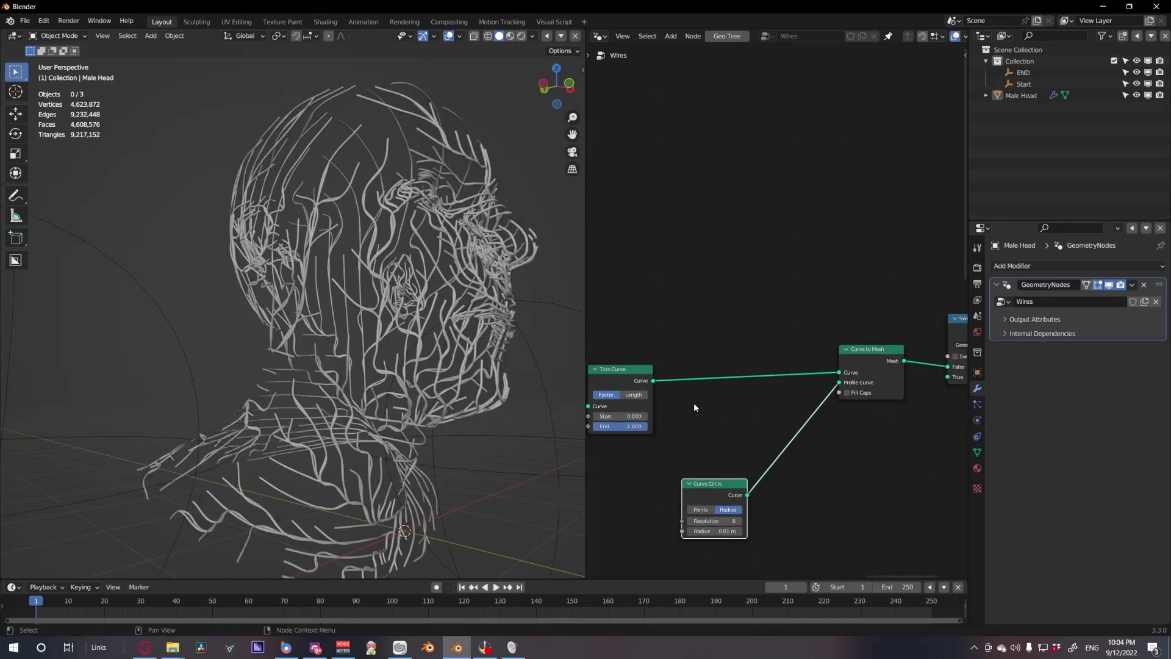
pyautogui.moveTo(649, 386); pyautogui.dragTo(943, 382)
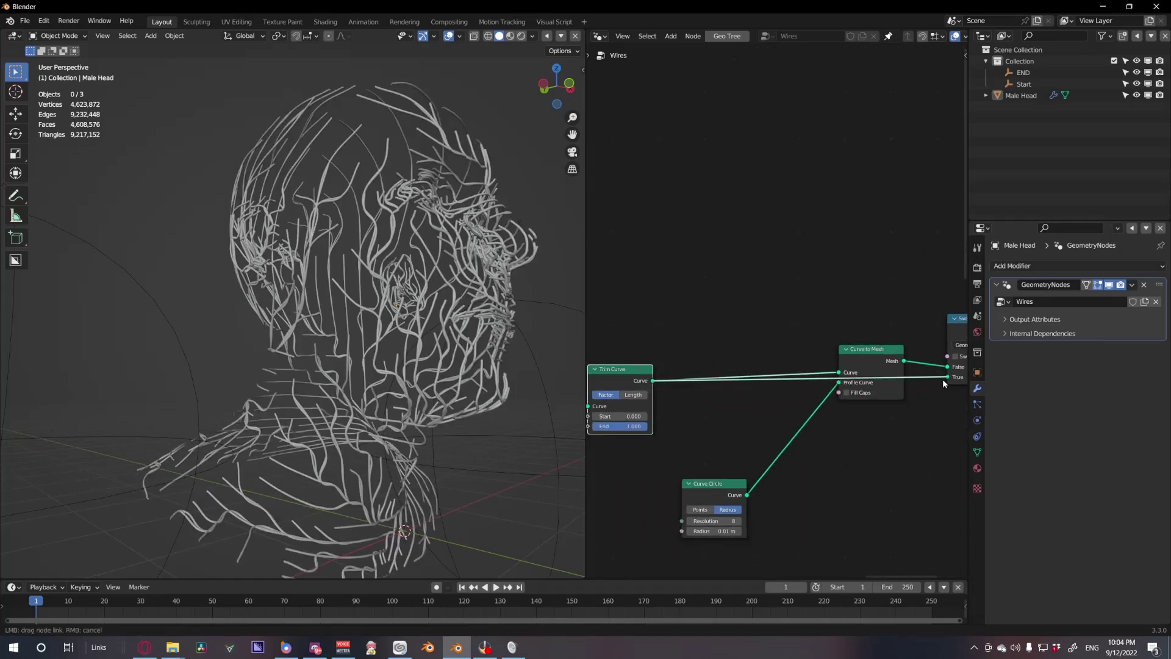
# Duplicate the Switch node above Curve to Mesh and set the copy's input type to Boolean
pyautogui.moveTo(894, 441); pyautogui.dragTo(783, 452, button='middle')
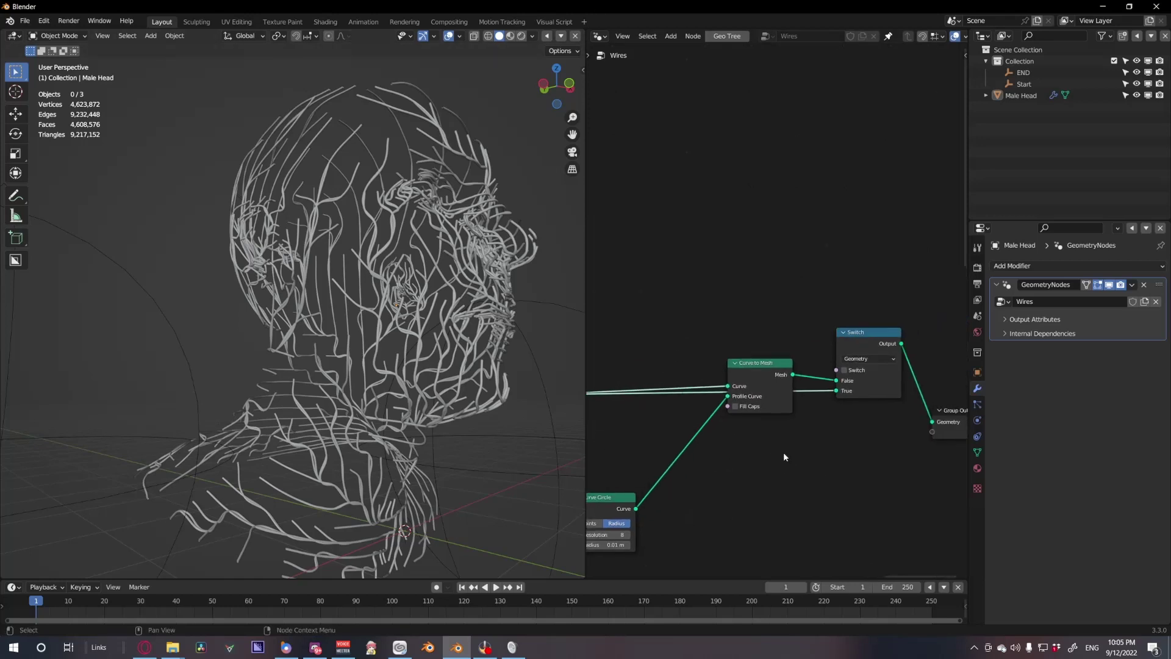
pyautogui.scroll(3, 783, 448)
pyautogui.click(898, 334)
pyautogui.hotkey('shift', 'd')
pyautogui.click(772, 227)
pyautogui.click(778, 263)
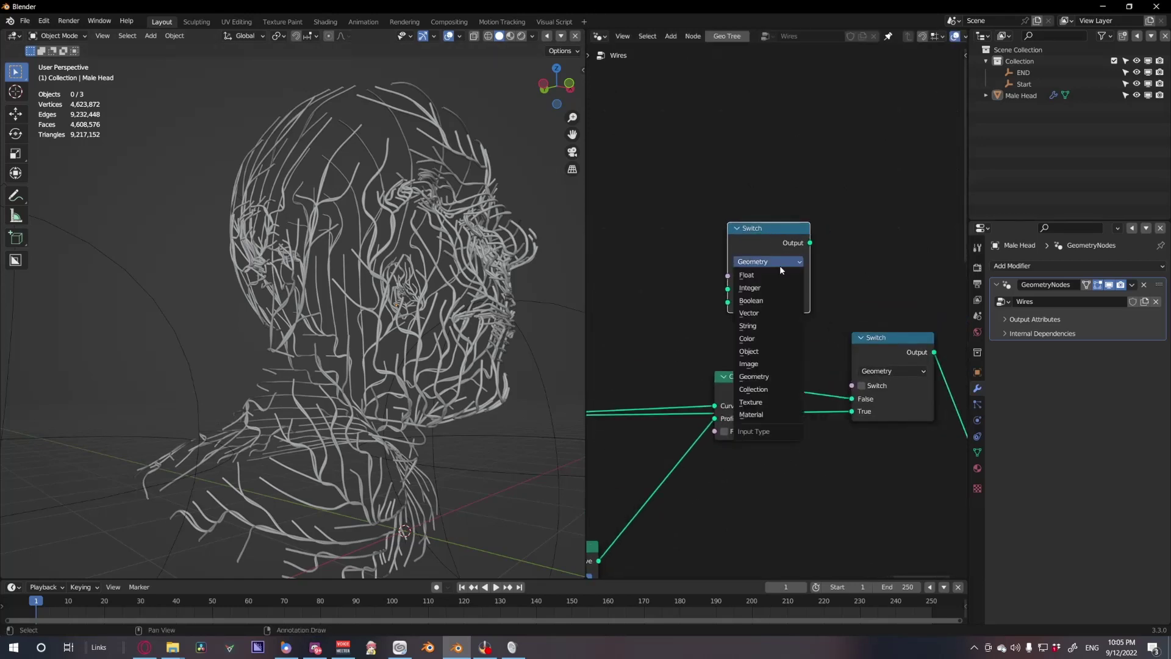
pyautogui.click(762, 300)
pyautogui.moveTo(753, 238); pyautogui.dragTo(760, 244)
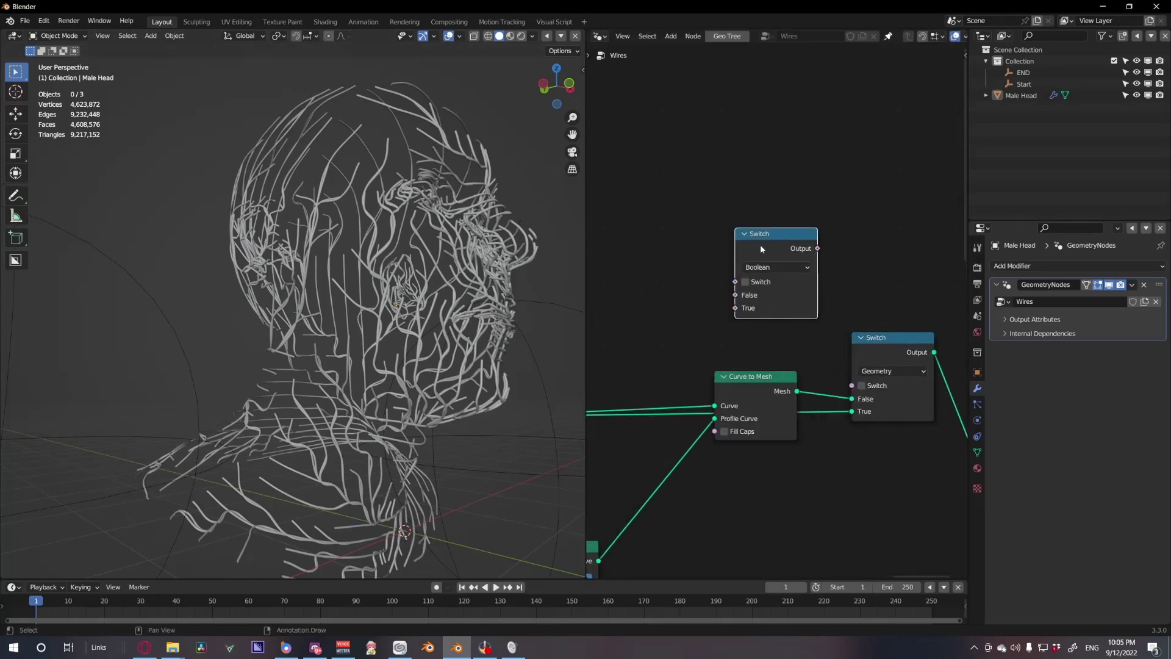
# Add an Is Viewport node and place it on the input side of the Boolean Switch node
pyautogui.hotkey('shift', 'a')
pyautogui.click(725, 229)
pyautogui.write('is ren')
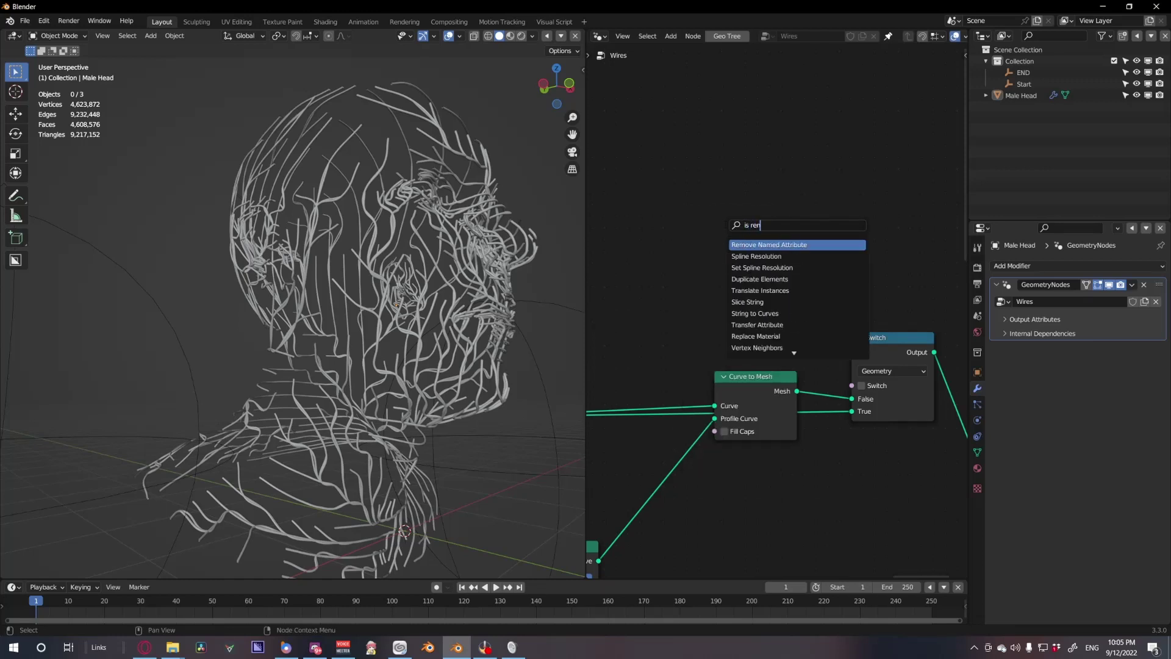
pyautogui.press('BackSpace')
pyautogui.press('BackSpace')
pyautogui.write('vi')
pyautogui.press('Return')
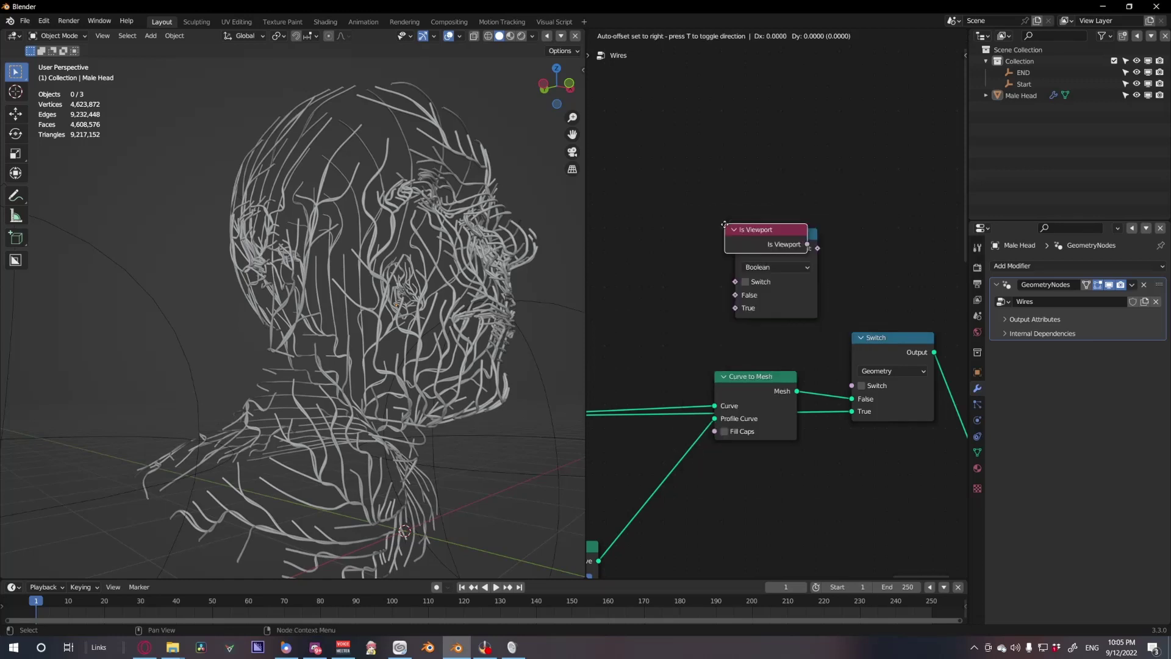
pyautogui.click(596, 209)
# Connect the Boolean Switch node's Output to the Switch input of the Geometry Switch node
pyautogui.moveTo(824, 248); pyautogui.dragTo(858, 386)
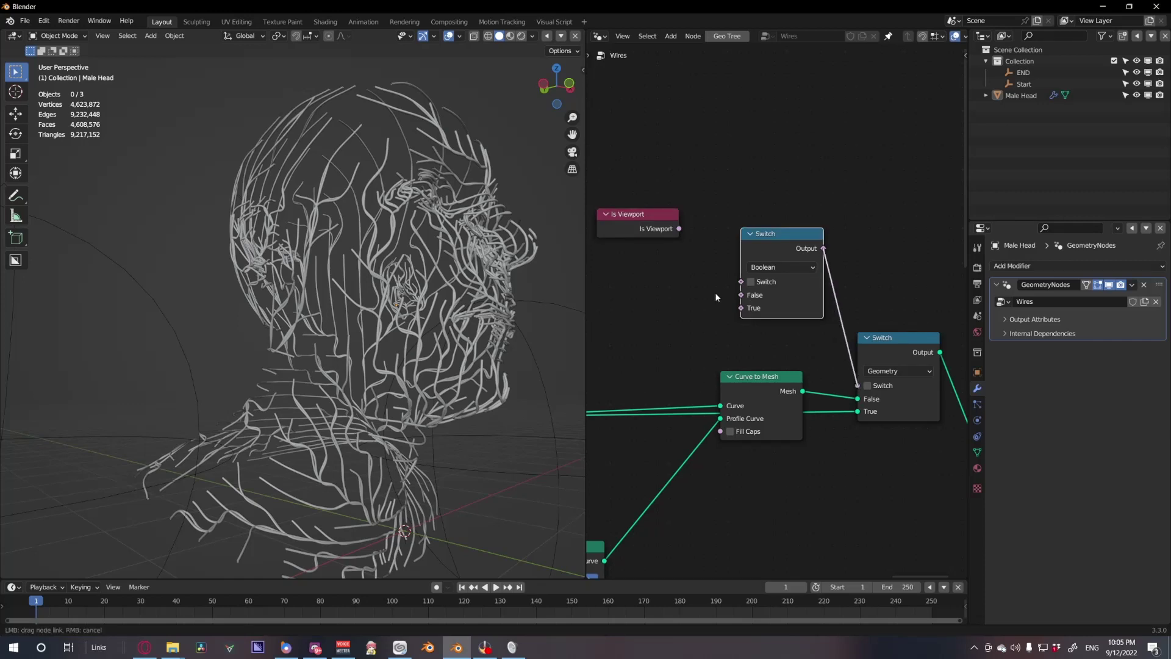
pyautogui.scroll(4, 726, 303)
pyautogui.scroll(-4, 741, 314)
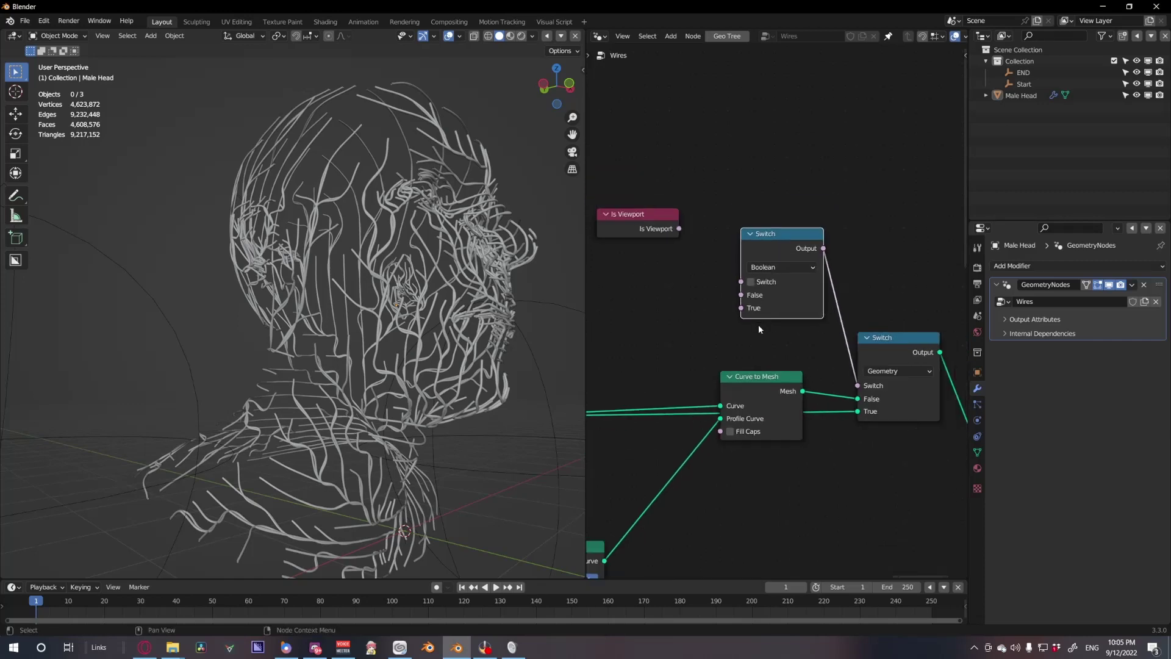
pyautogui.scroll(2, 759, 328)
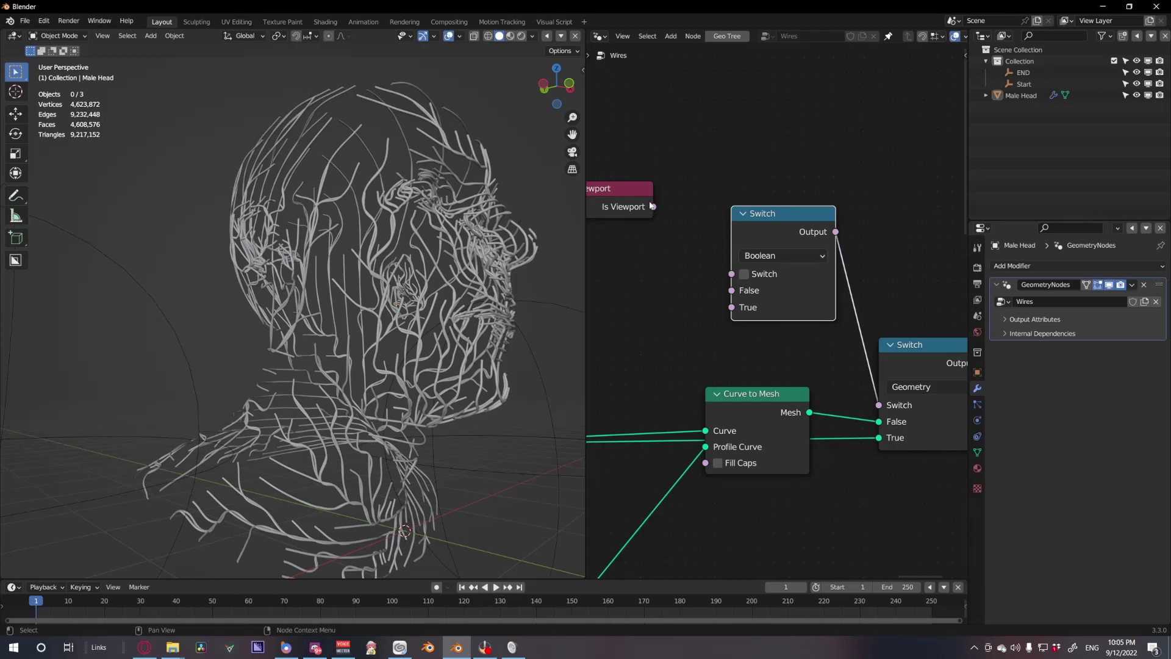
# Connect the Is Viewport output to the Boolean Switch node's False input, and reroute that link to its True input
pyautogui.moveTo(654, 207); pyautogui.dragTo(709, 273)
pyautogui.press('Escape')
pyautogui.click(743, 275)
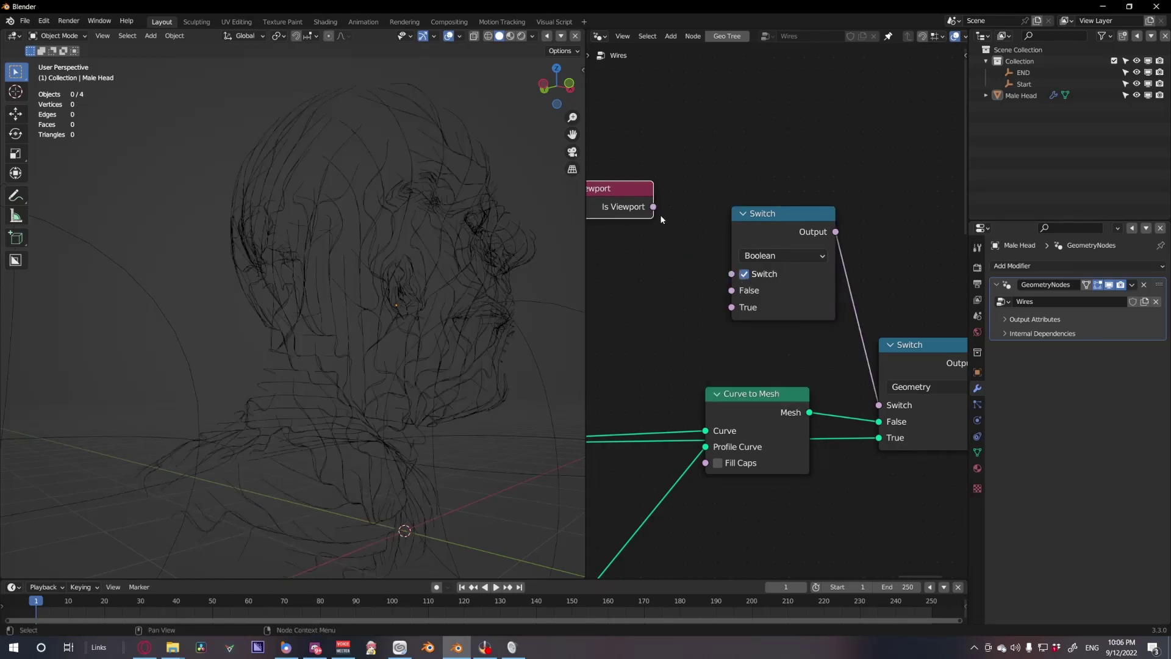
pyautogui.moveTo(654, 207); pyautogui.dragTo(732, 290)
pyautogui.scroll(-1, 727, 292)
pyautogui.scroll(1, 708, 311)
pyautogui.click(745, 274)
pyautogui.moveTo(732, 290); pyautogui.dragTo(733, 307)
pyautogui.scroll(1, 716, 294)
# Toggle the Boolean Switch node's Switch option to compare mesh and curve output, leaving it enabled
pyautogui.click(741, 282)
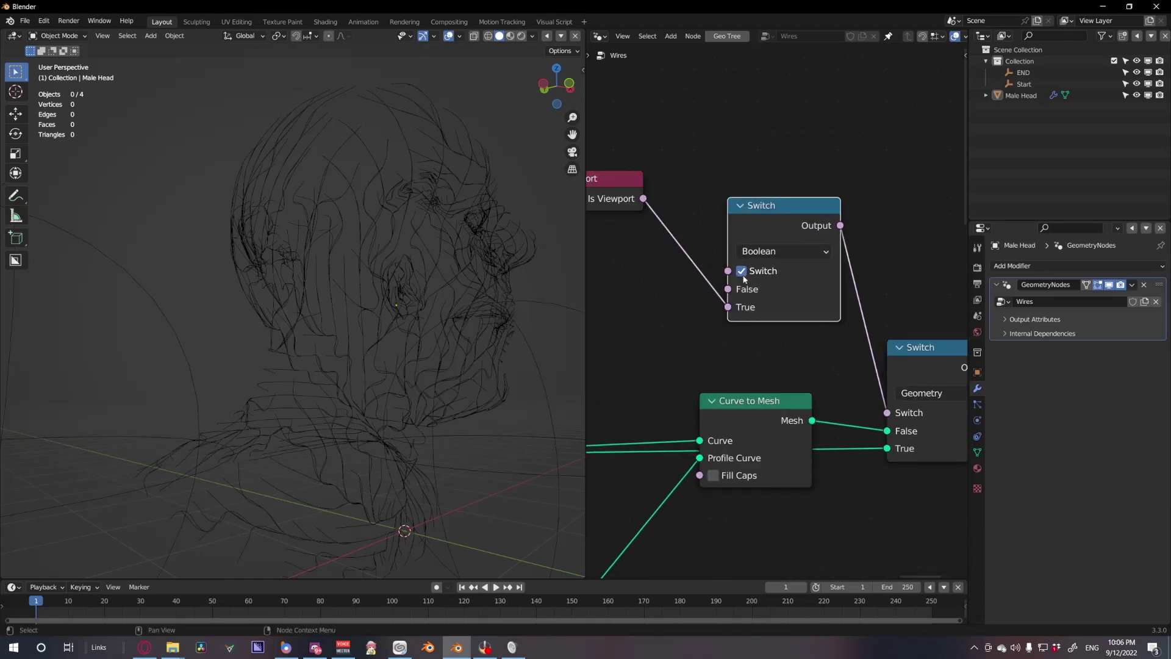
pyautogui.click(739, 278)
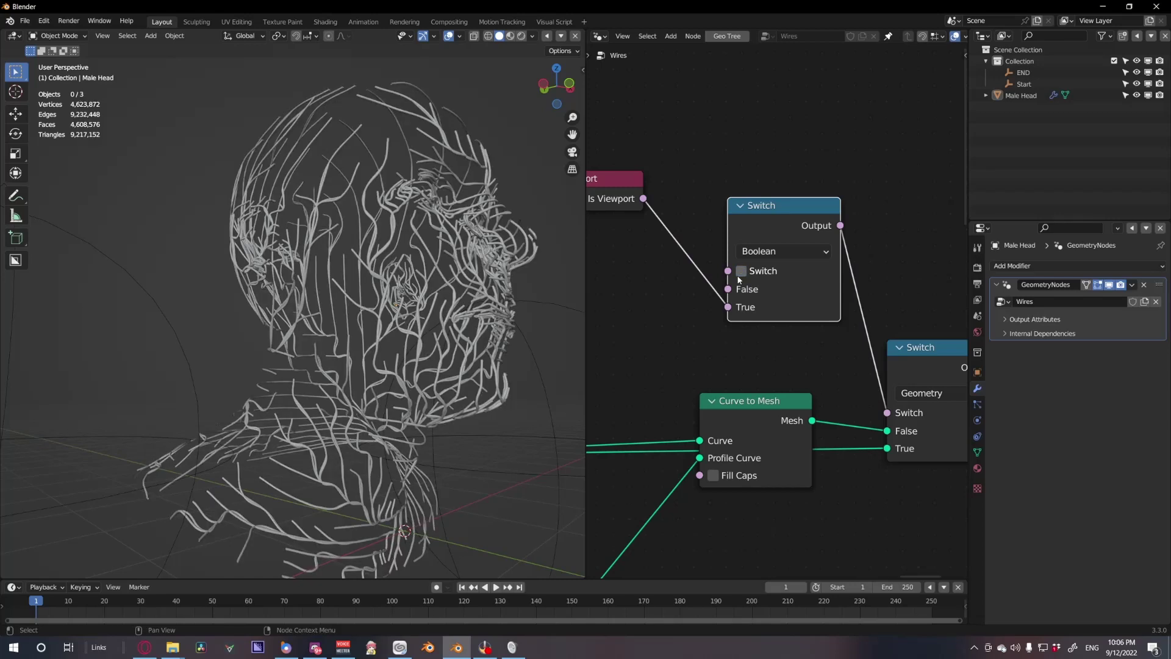
pyautogui.click(742, 272)
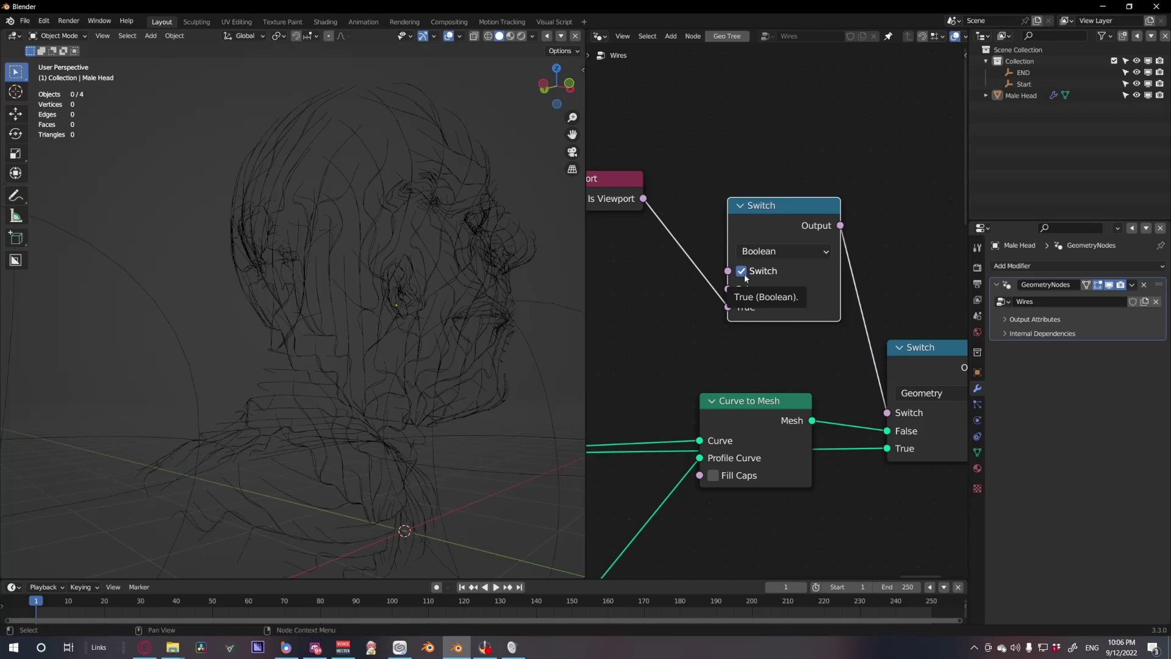
# Move the Is Viewport node down next to the Boolean Switch node's True input and view the head from the front
pyautogui.moveTo(725, 313); pyautogui.dragTo(811, 317, button='middle')
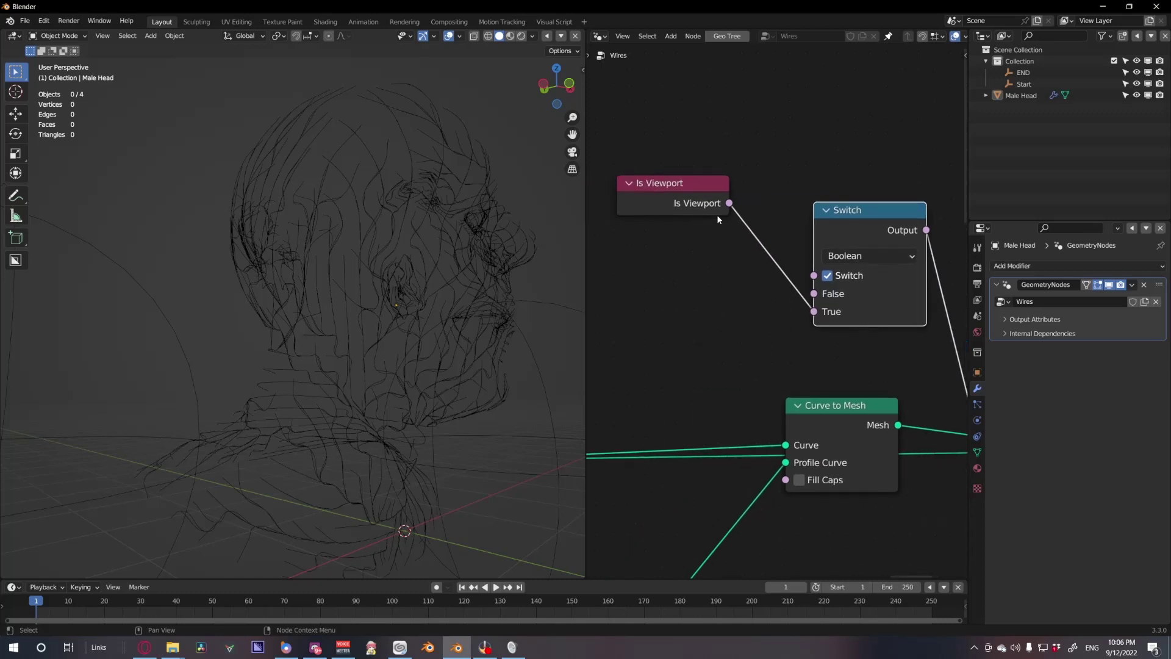
pyautogui.moveTo(706, 211); pyautogui.dragTo(741, 311)
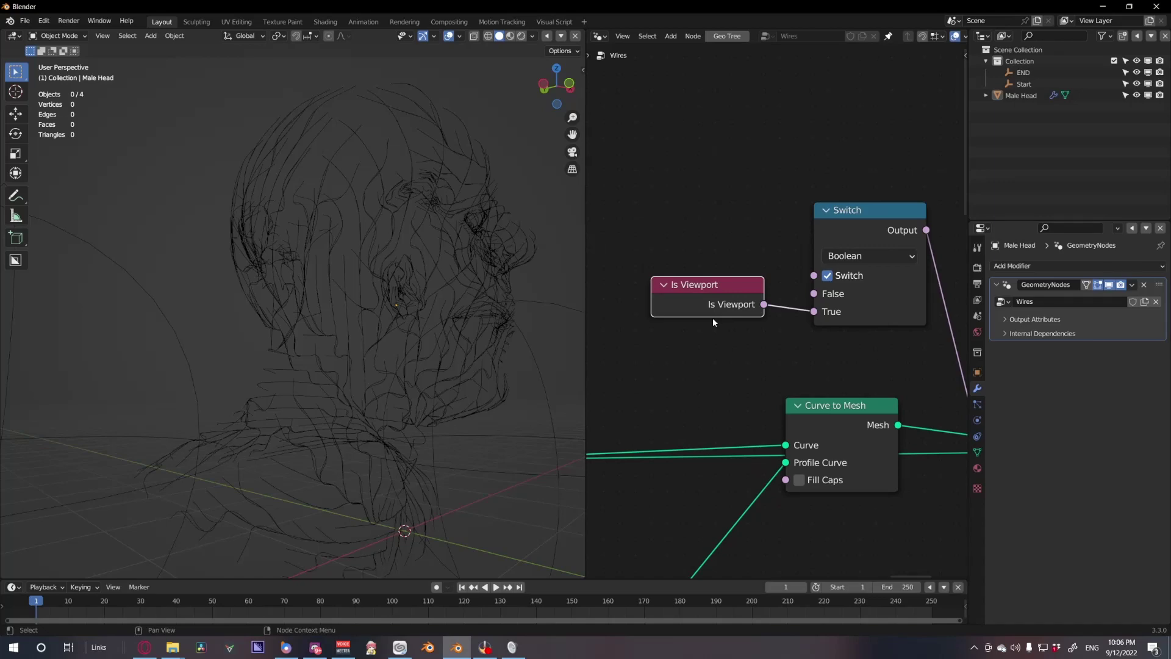
pyautogui.moveTo(519, 269); pyautogui.dragTo(272, 290, button='middle')
pyautogui.moveTo(420, 386); pyautogui.dragTo(463, 372, button='middle')
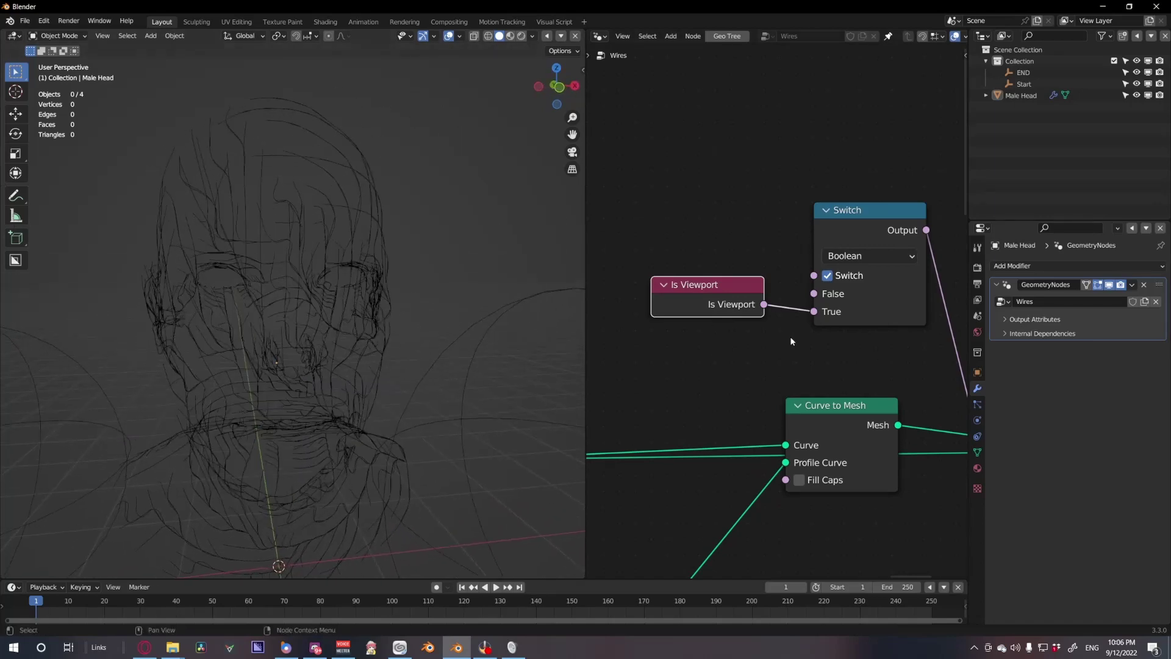
# Collapse the Curve to Mesh node and move the Curve Circle node close beneath it
pyautogui.scroll(-3, 781, 340)
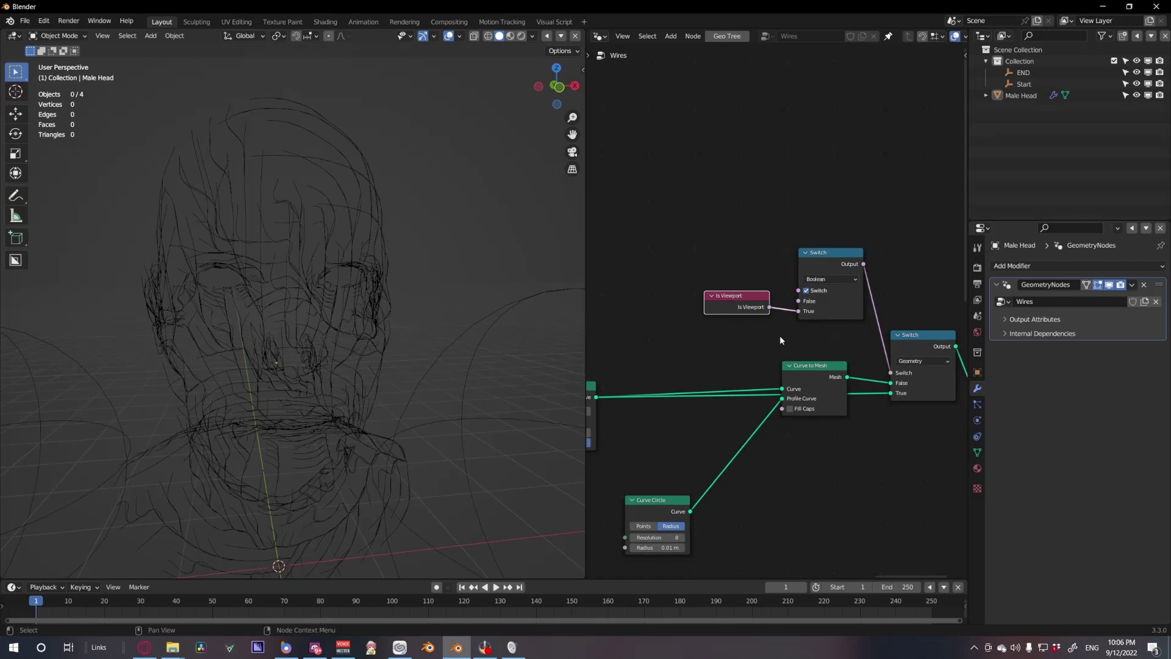
pyautogui.scroll(-3, 779, 343)
pyautogui.moveTo(838, 383); pyautogui.dragTo(928, 280, button='middle')
pyautogui.scroll(7, 726, 350)
pyautogui.moveTo(812, 271); pyautogui.dragTo(788, 268)
pyautogui.click(758, 238)
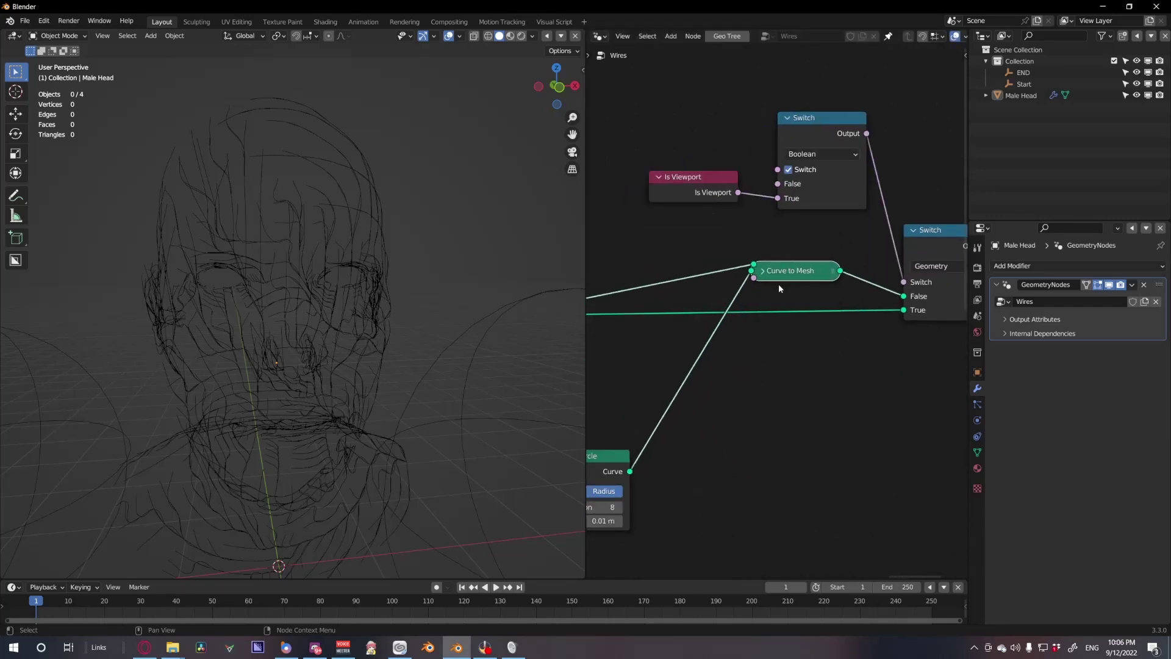
pyautogui.moveTo(607, 470); pyautogui.dragTo(702, 351)
pyautogui.click(762, 270)
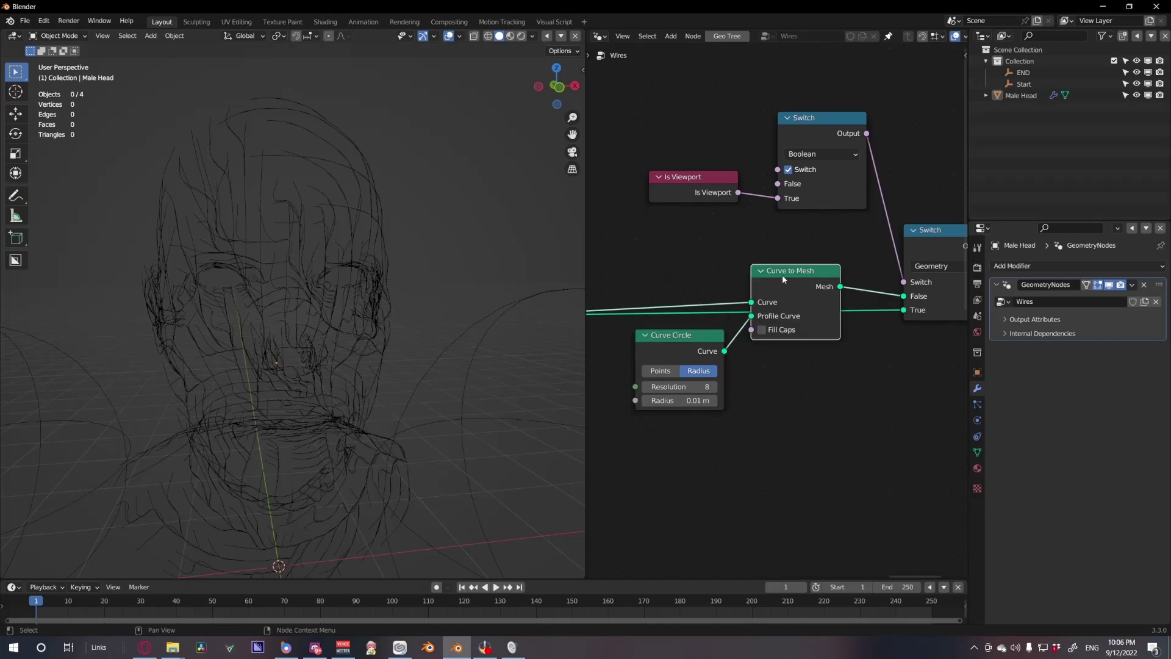
pyautogui.moveTo(763, 272)
pyautogui.mouseDown()
pyautogui.moveTo(763, 248)
pyautogui.moveTo(771, 267)
pyautogui.mouseUp()
pyautogui.click(763, 244)
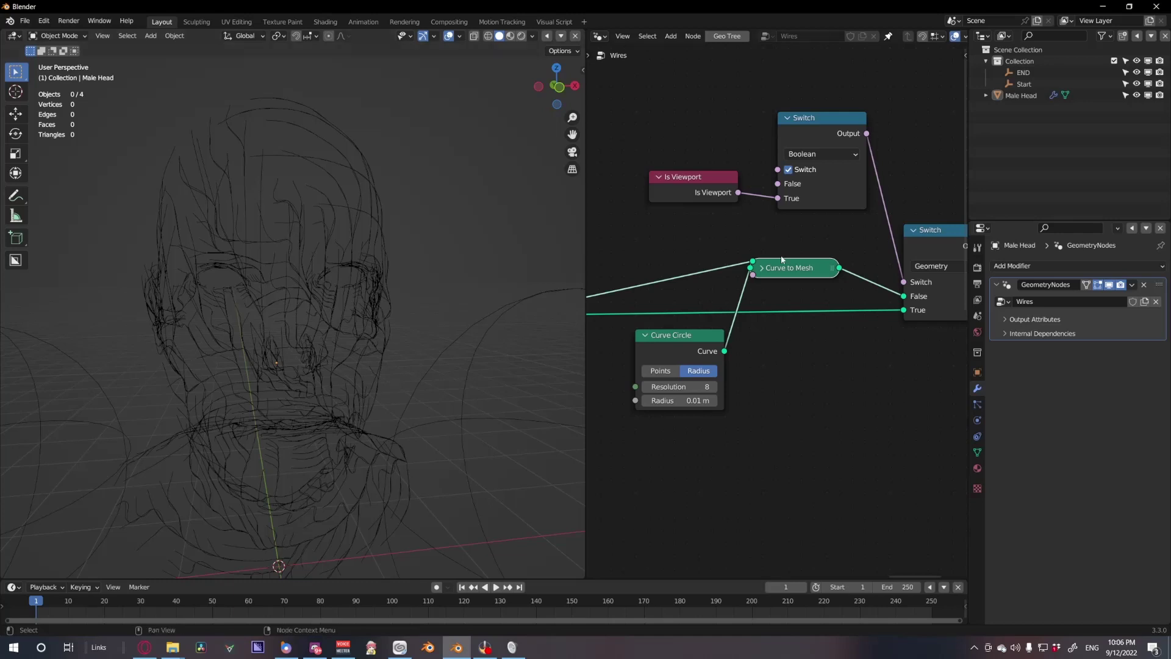
# Unmute the Set Position and Resample Curve nodes
pyautogui.scroll(-7, 841, 315)
pyautogui.scroll(1, 837, 311)
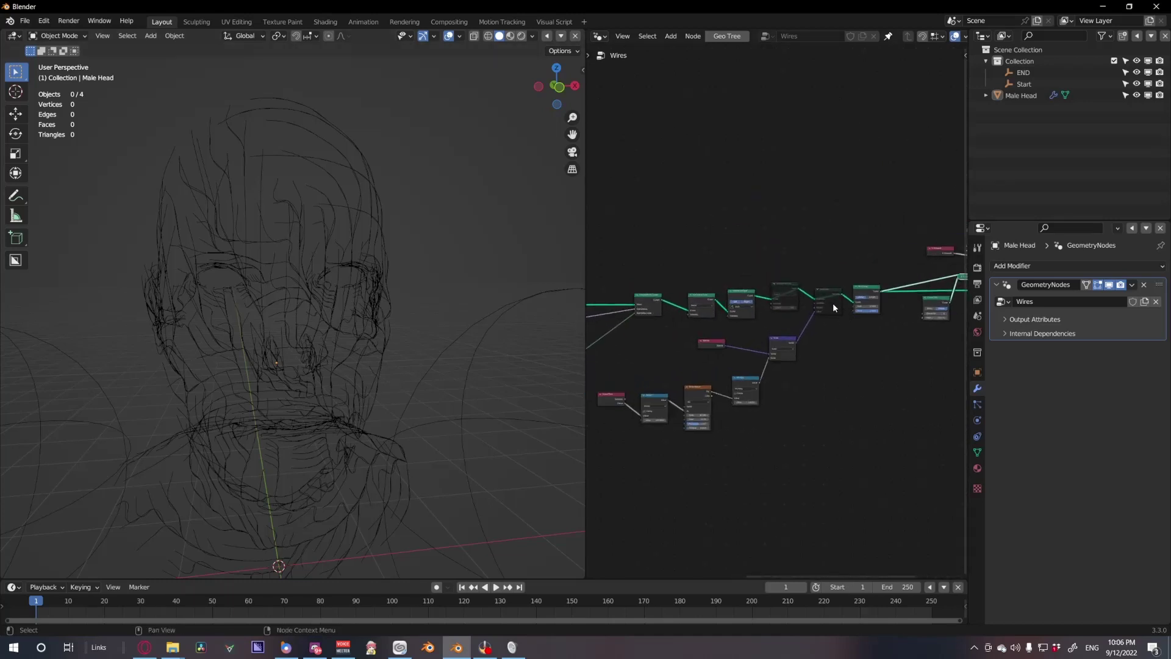
pyautogui.click(831, 292)
pyautogui.press('m')
pyautogui.click(793, 287)
pyautogui.press('m')
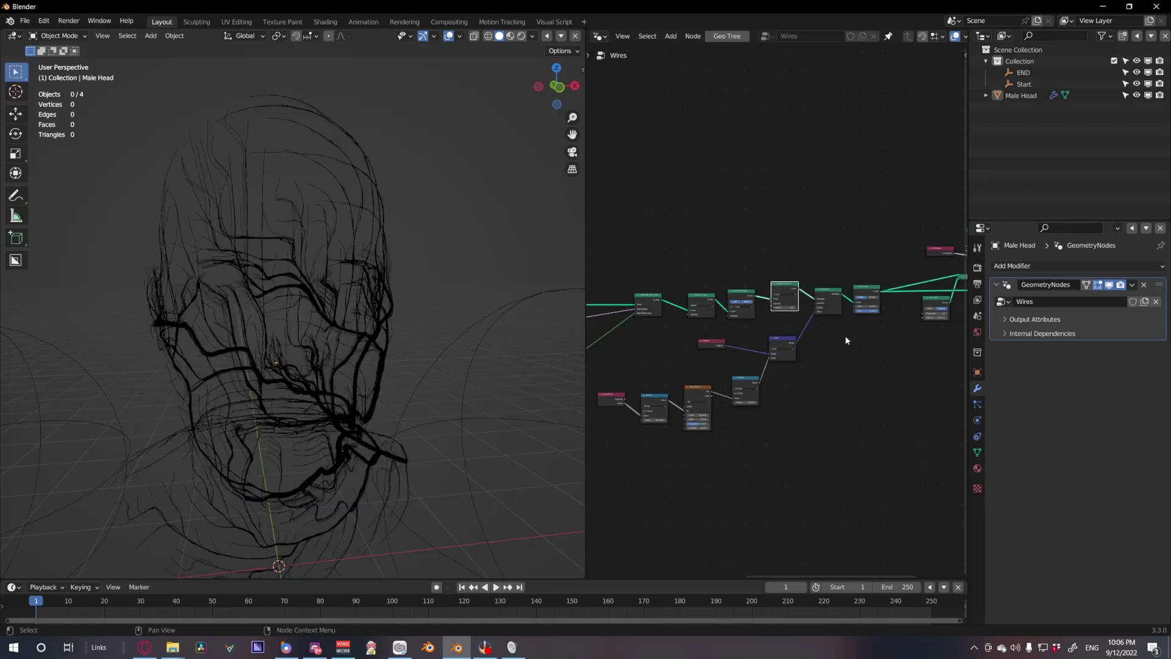
# Duplicate the Group Input node and place the copy beside the Is Viewport node
pyautogui.moveTo(852, 338); pyautogui.dragTo(756, 332, button='middle')
pyautogui.scroll(1, 756, 331)
pyautogui.moveTo(842, 334); pyautogui.dragTo(751, 341, button='middle')
pyautogui.scroll(4, 768, 324)
pyautogui.scroll(-6, 778, 290)
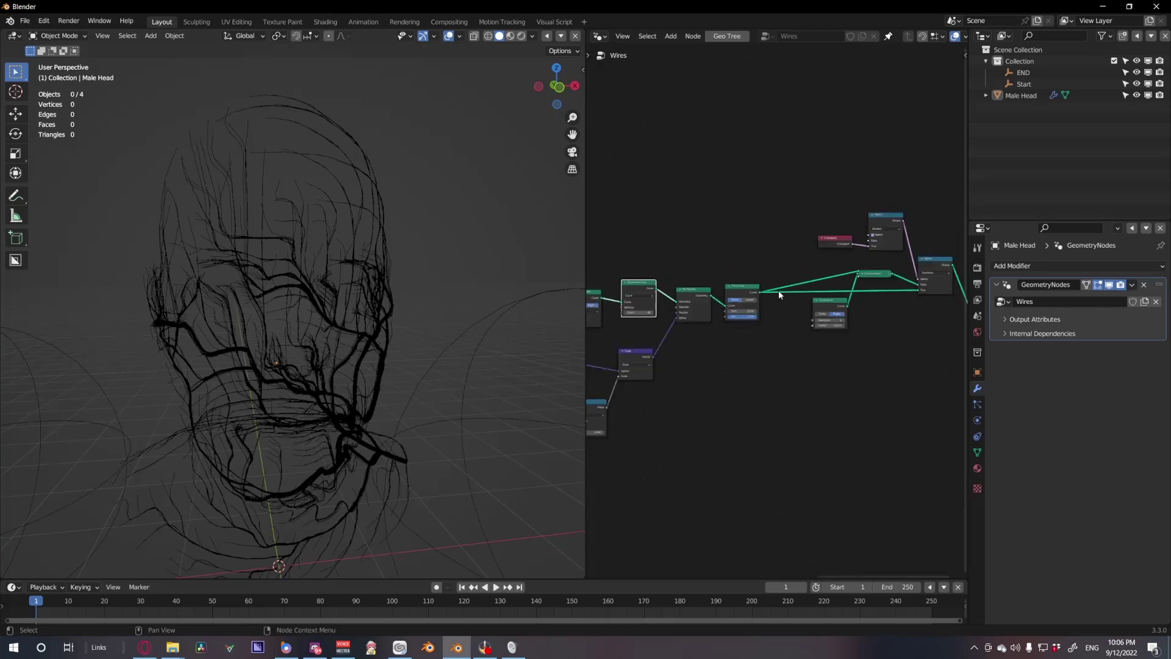
pyautogui.moveTo(804, 313); pyautogui.dragTo(695, 303, button='middle')
pyautogui.click(643, 305)
pyautogui.hotkey('shift', 'd')
pyautogui.click(981, 276)
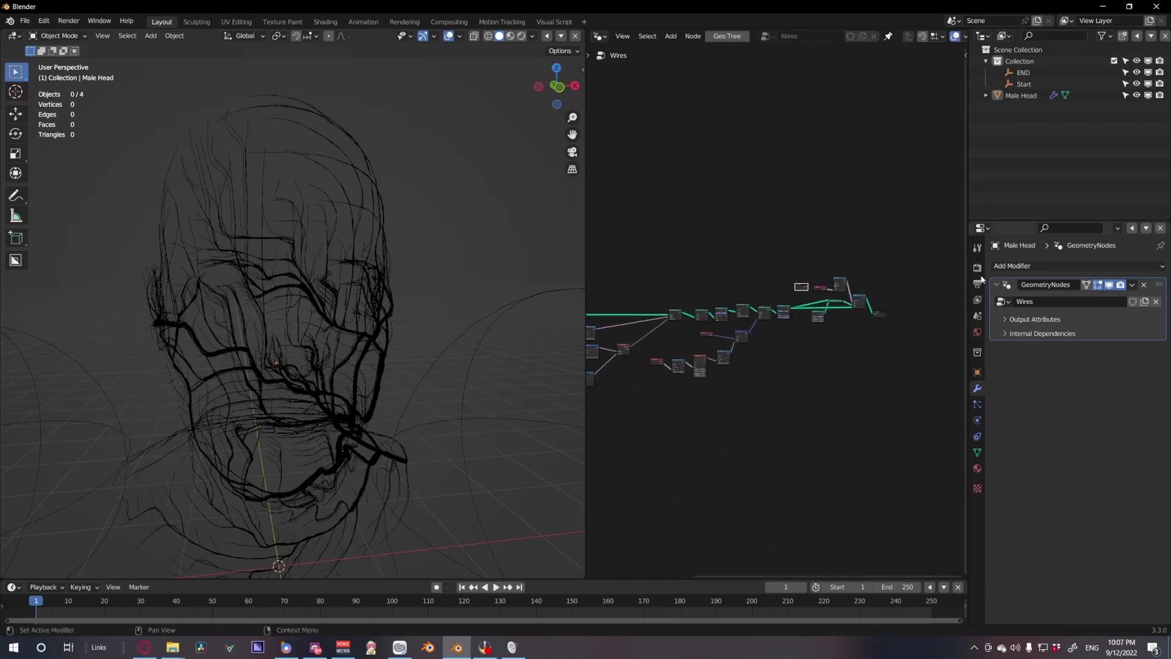
pyautogui.scroll(7, 833, 290)
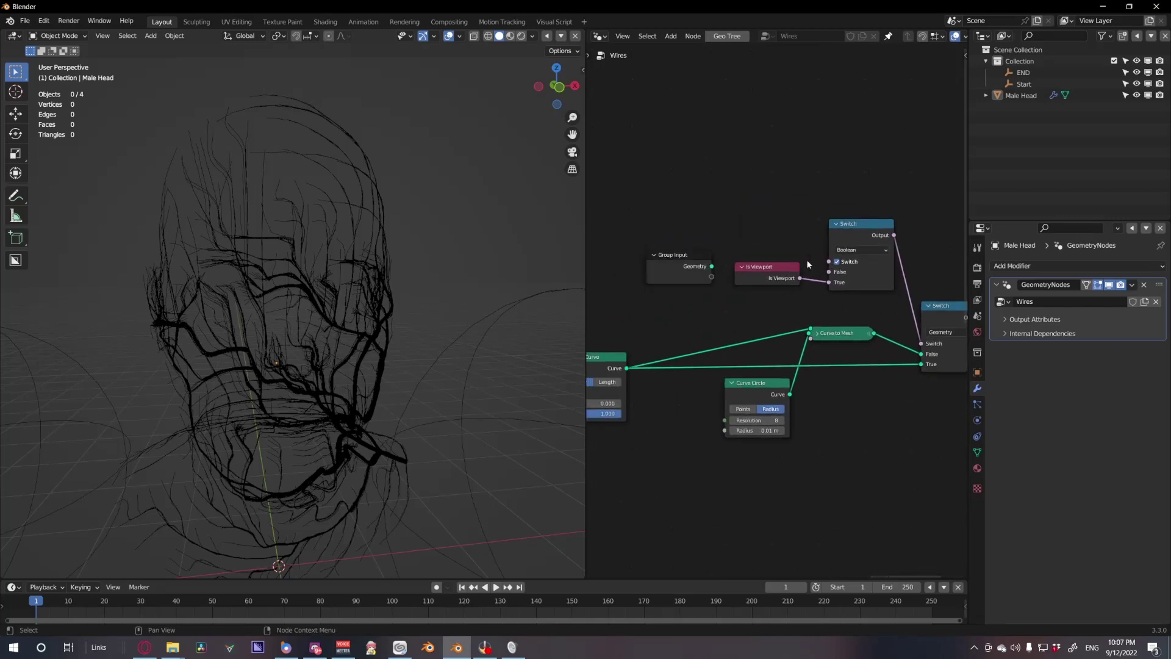
# Expose the Boolean Switch node's Switch input through the copied Group Input, and move that node above Is Viewport
pyautogui.moveTo(829, 261); pyautogui.dragTo(712, 277)
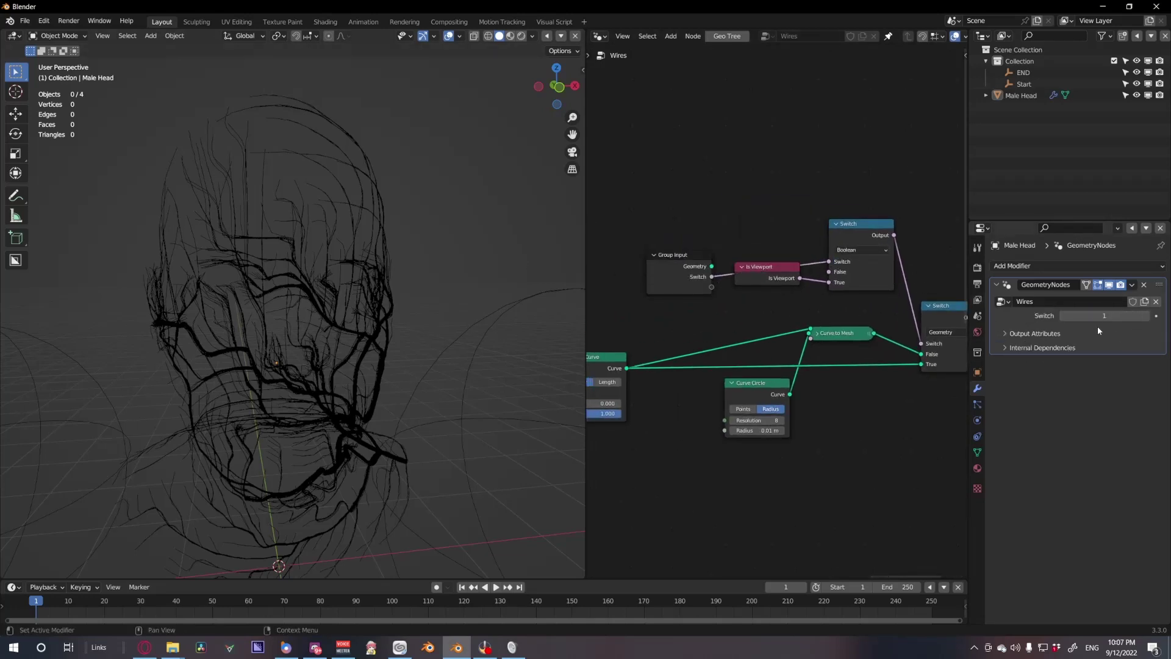
pyautogui.scroll(-3, 750, 351)
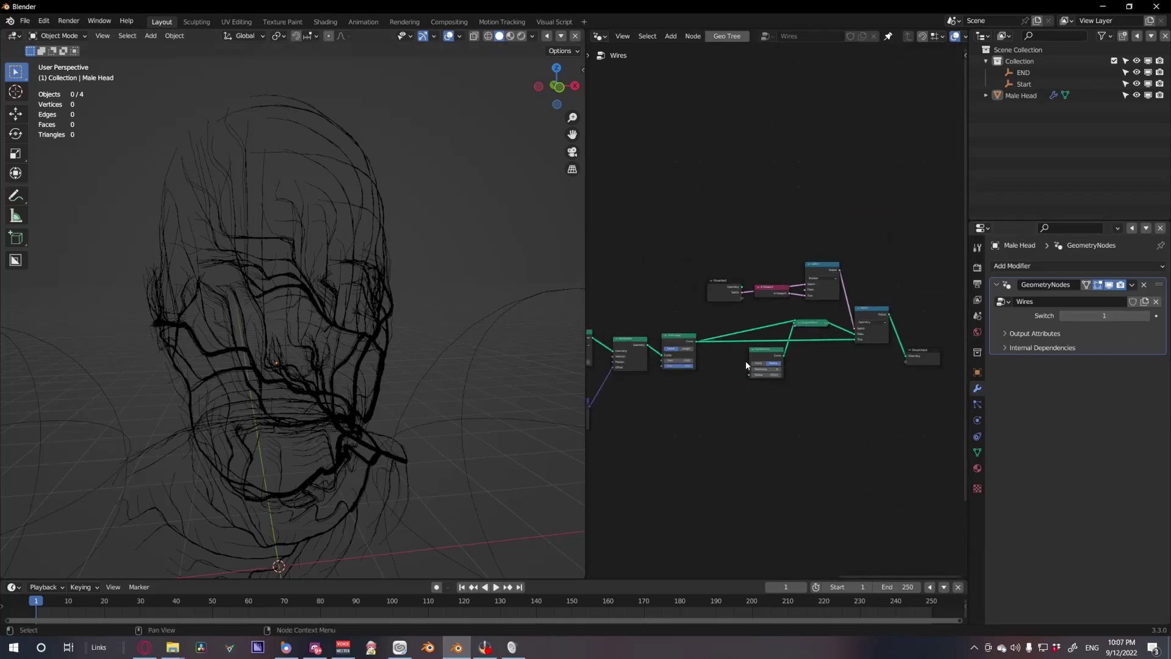
pyautogui.moveTo(731, 290); pyautogui.dragTo(772, 269)
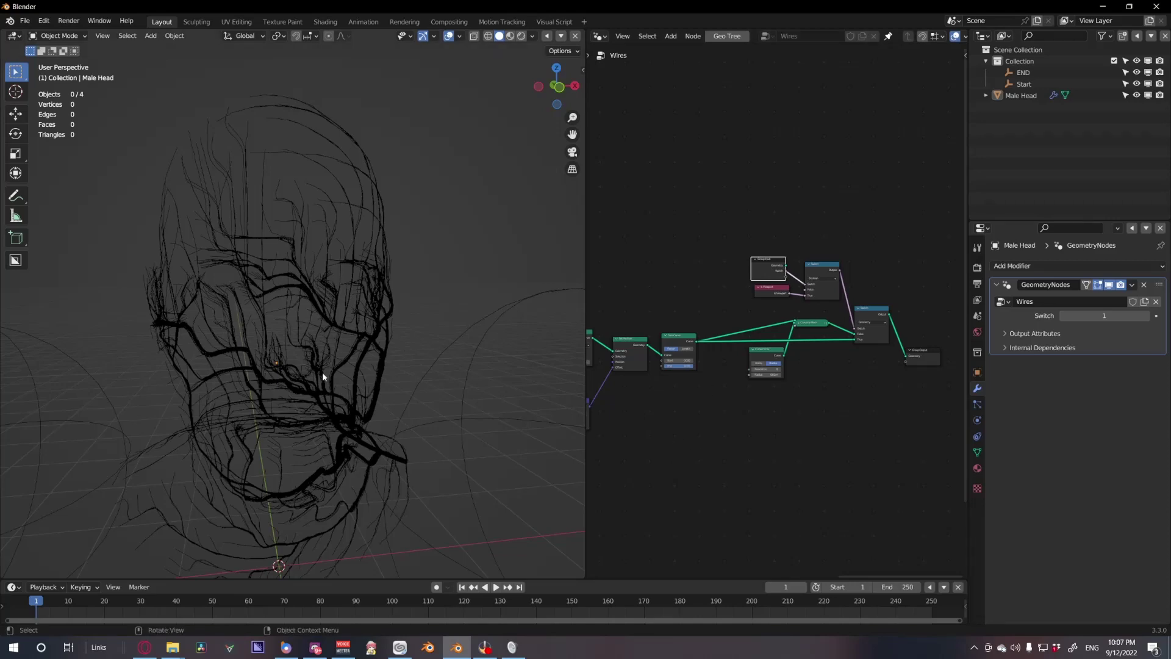
# Play the animation to preview the noise-driven movement of the wires on the head
pyautogui.scroll(5, 324, 376)
pyautogui.moveTo(324, 376)
pyautogui.mouseDown(button='middle')
pyautogui.moveTo(277, 395)
pyautogui.moveTo(321, 395)
pyautogui.mouseUp(button='middle')
pyautogui.scroll(-5, 321, 395)
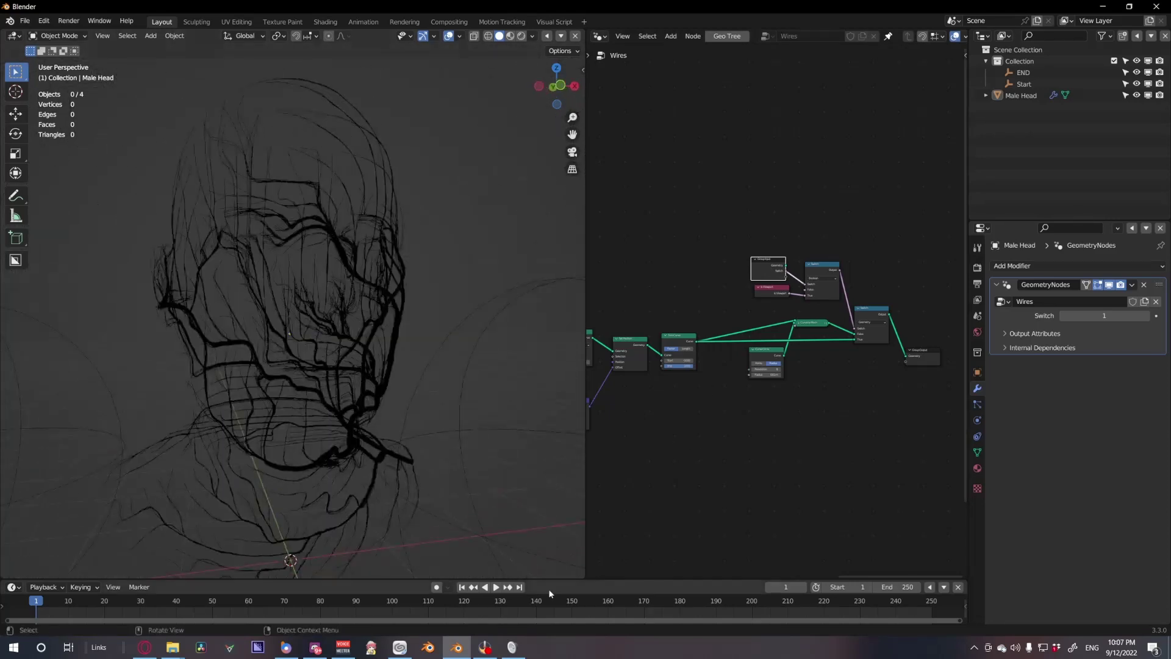
pyautogui.click(496, 586)
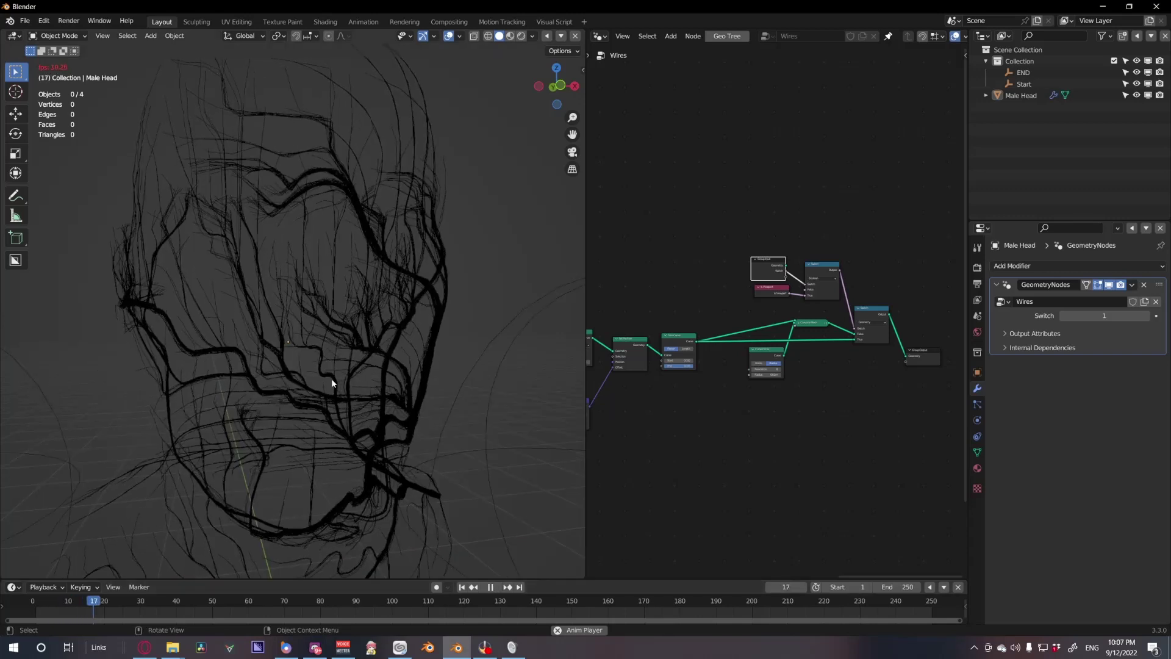
pyautogui.press('Escape')
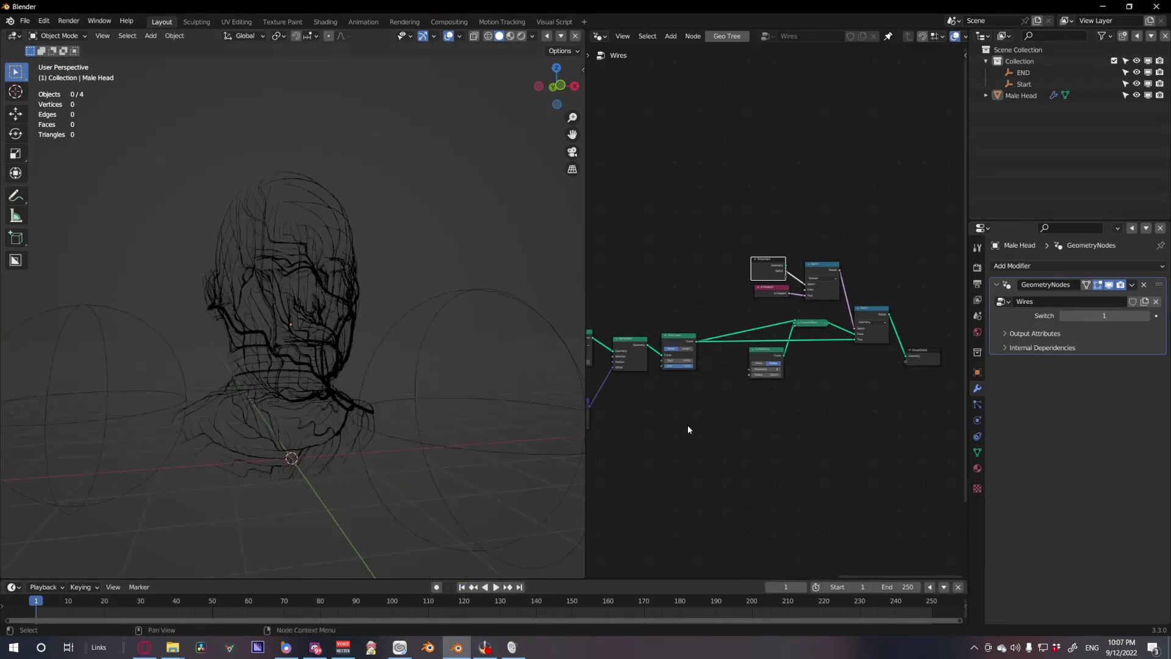
pyautogui.scroll(2, 687, 432)
pyautogui.moveTo(757, 331)
pyautogui.mouseDown()
pyautogui.moveTo(801, 331)
pyautogui.moveTo(754, 332)
pyautogui.mouseUp()
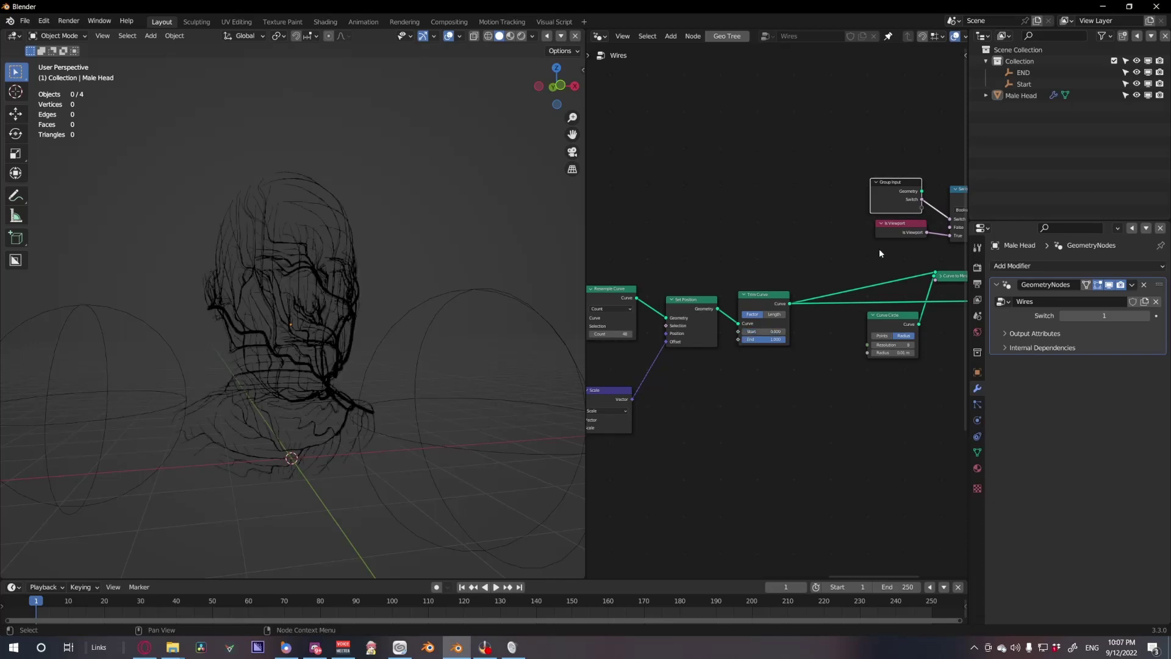
pyautogui.moveTo(893, 208); pyautogui.dragTo(882, 204)
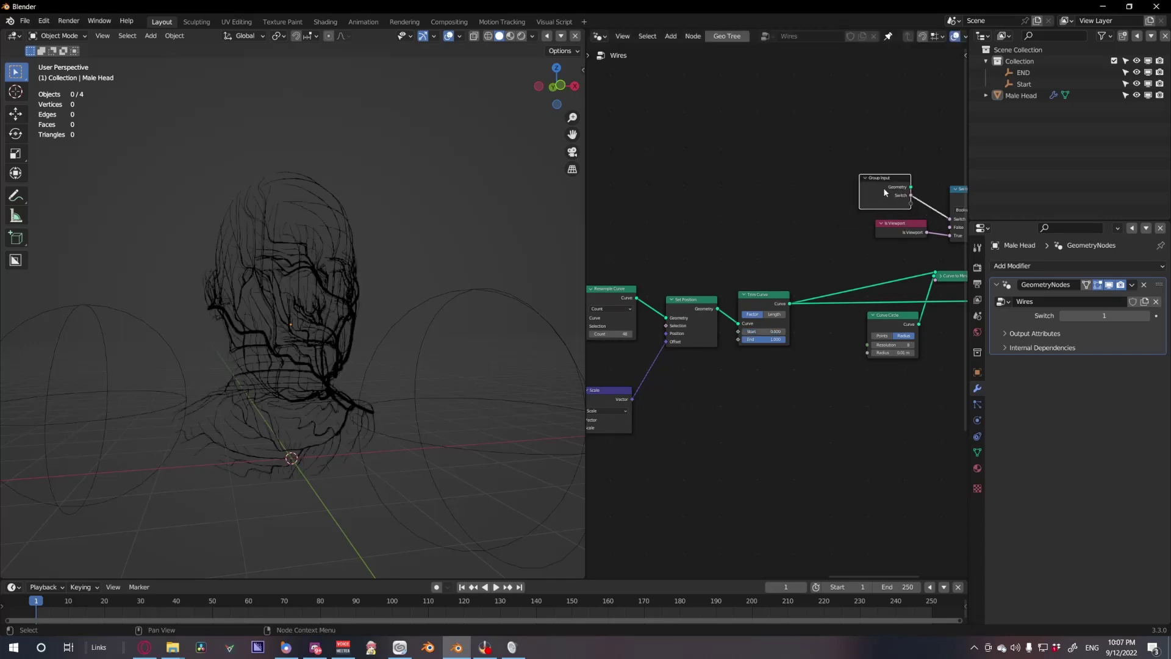
pyautogui.hotkey('shift', 'd')
pyautogui.click(716, 250)
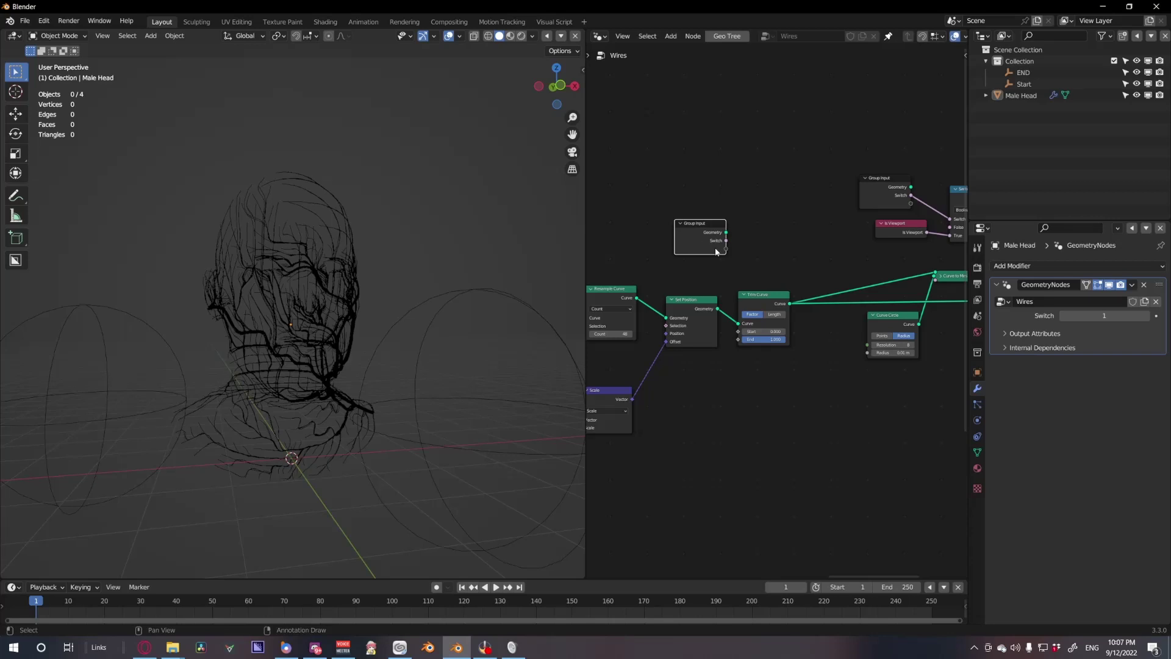
pyautogui.press('x')
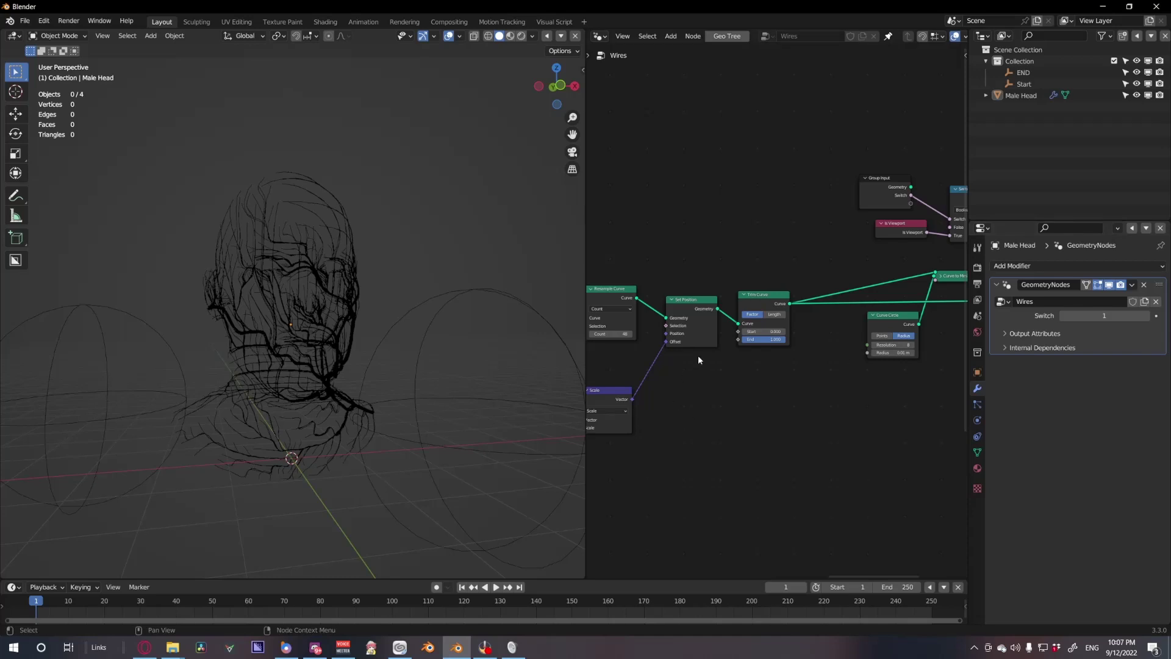
# Move the Trim Curve node away from Set Position and add a reroute point on its outgoing links
pyautogui.moveTo(730, 359); pyautogui.dragTo(766, 347, button='middle')
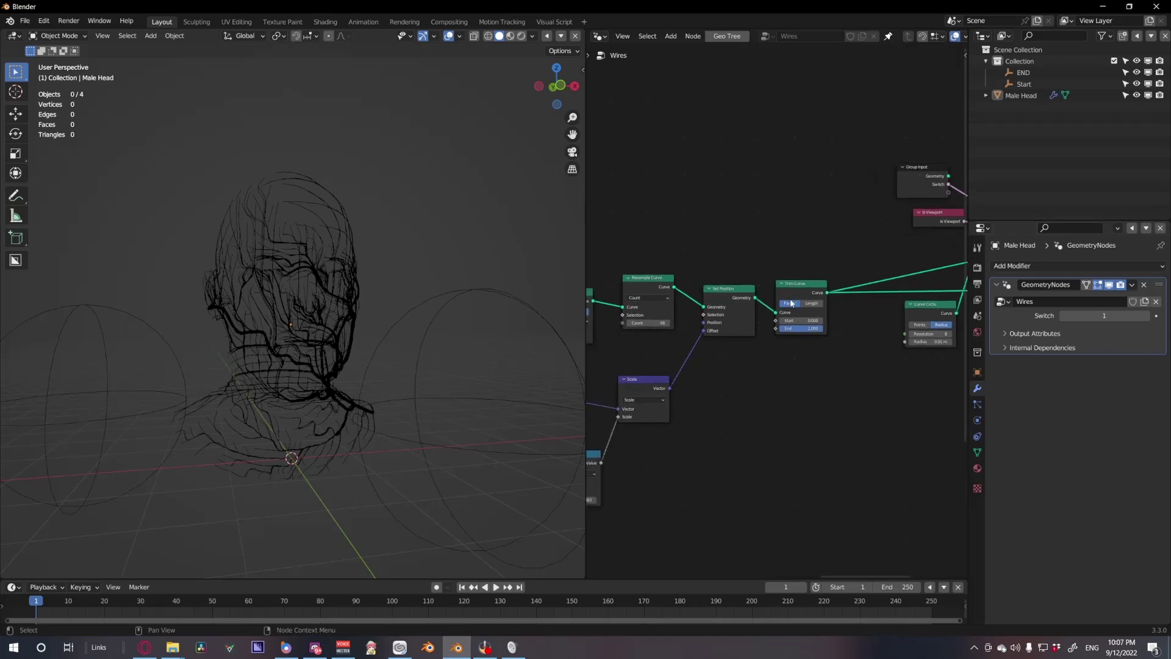
pyautogui.moveTo(801, 290); pyautogui.dragTo(819, 290)
pyautogui.moveTo(879, 269); pyautogui.dragTo(756, 270, button='middle')
pyautogui.press('g')
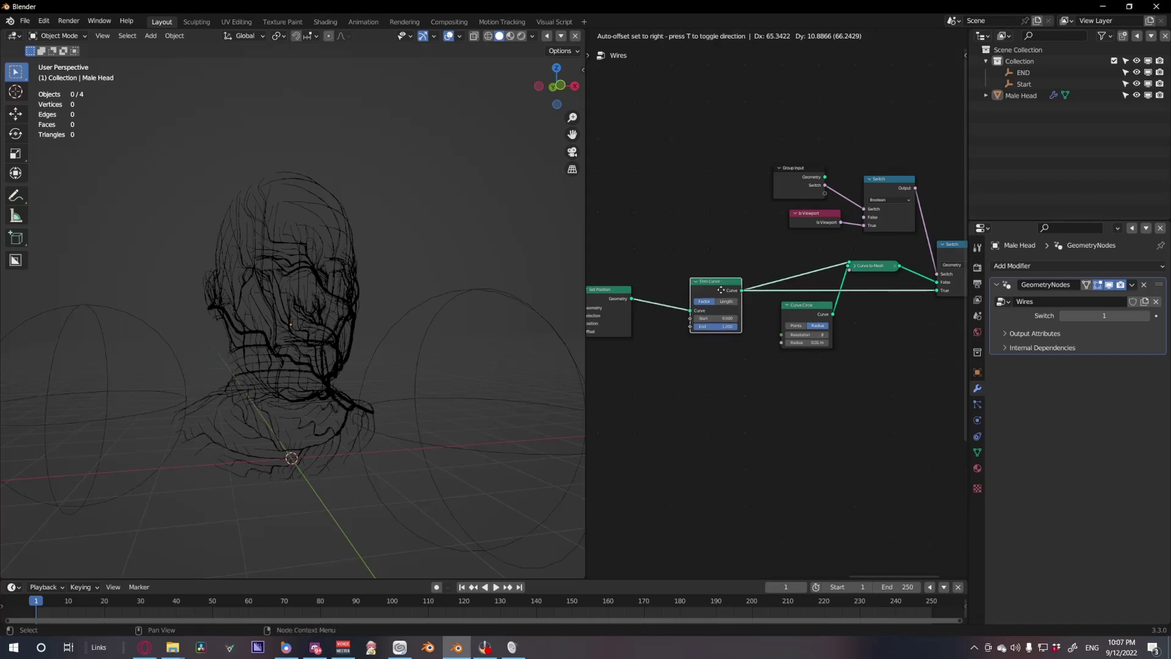
pyautogui.click(743, 309)
pyautogui.keyDown('shift'); pyautogui.moveTo(774, 272); pyautogui.dragTo(767, 301, button='right'); pyautogui.keyUp('shift')
pyautogui.press('g')
pyautogui.click(818, 305)
# Add a cube-shaped empty to the scene and rename it Ctrl
pyautogui.moveTo(731, 345); pyautogui.dragTo(768, 339, button='middle')
pyautogui.moveTo(705, 373); pyautogui.dragTo(830, 309, button='middle')
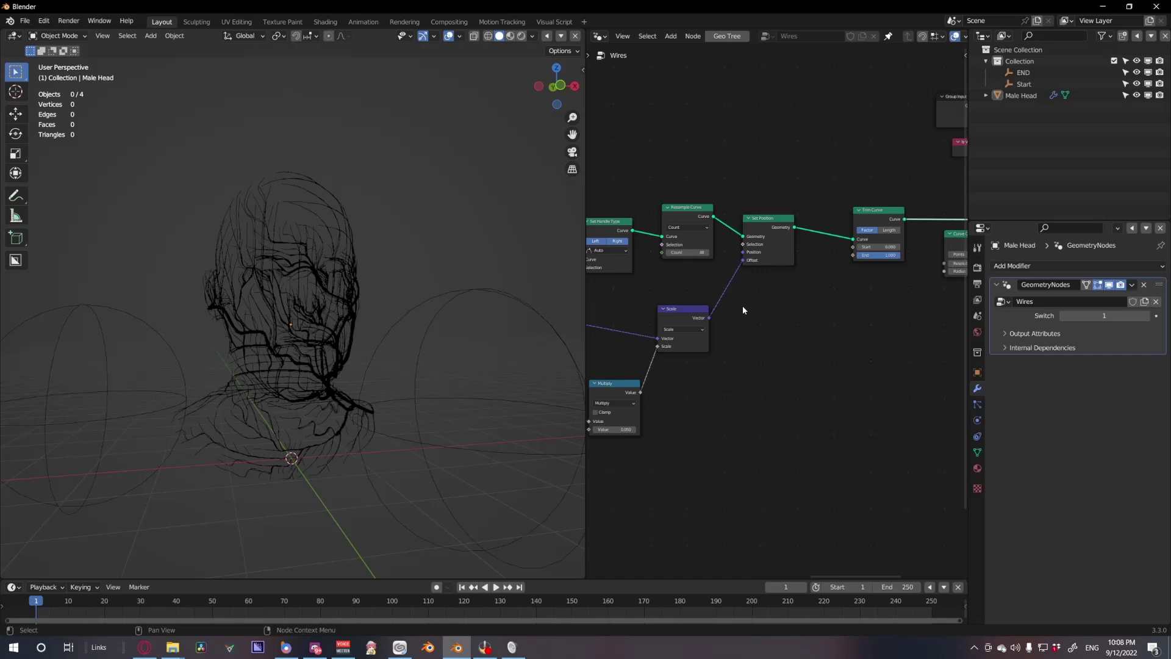
pyautogui.hotkey('shift', 'a')
pyautogui.hotkey('shift', 'a')
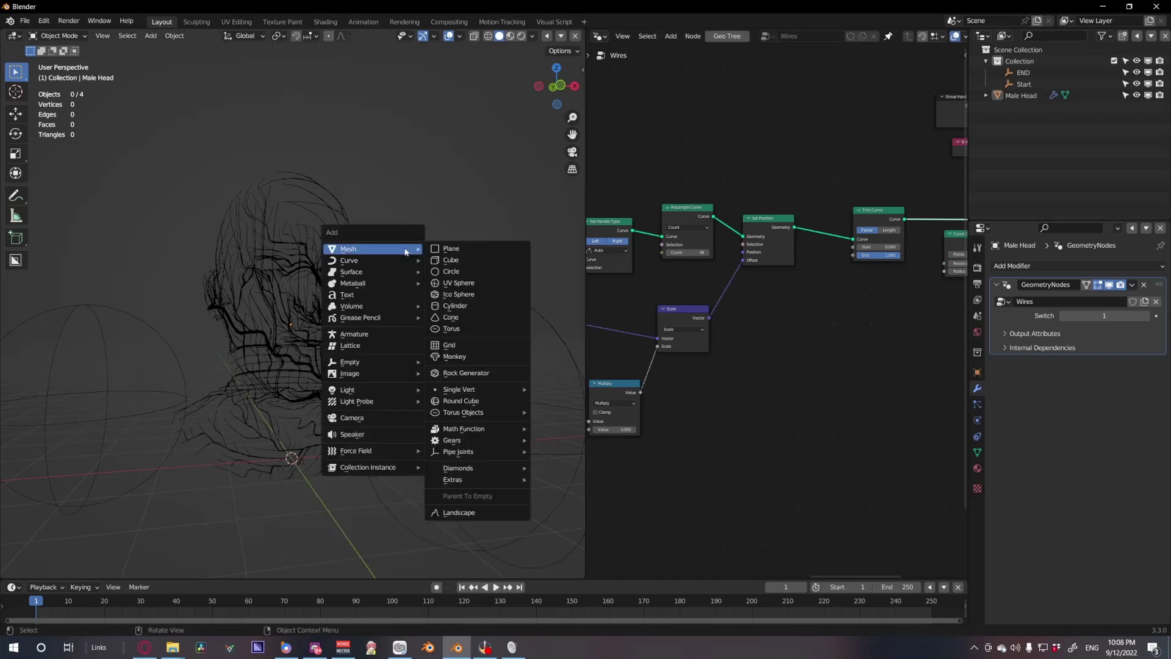
pyautogui.moveTo(383, 363)
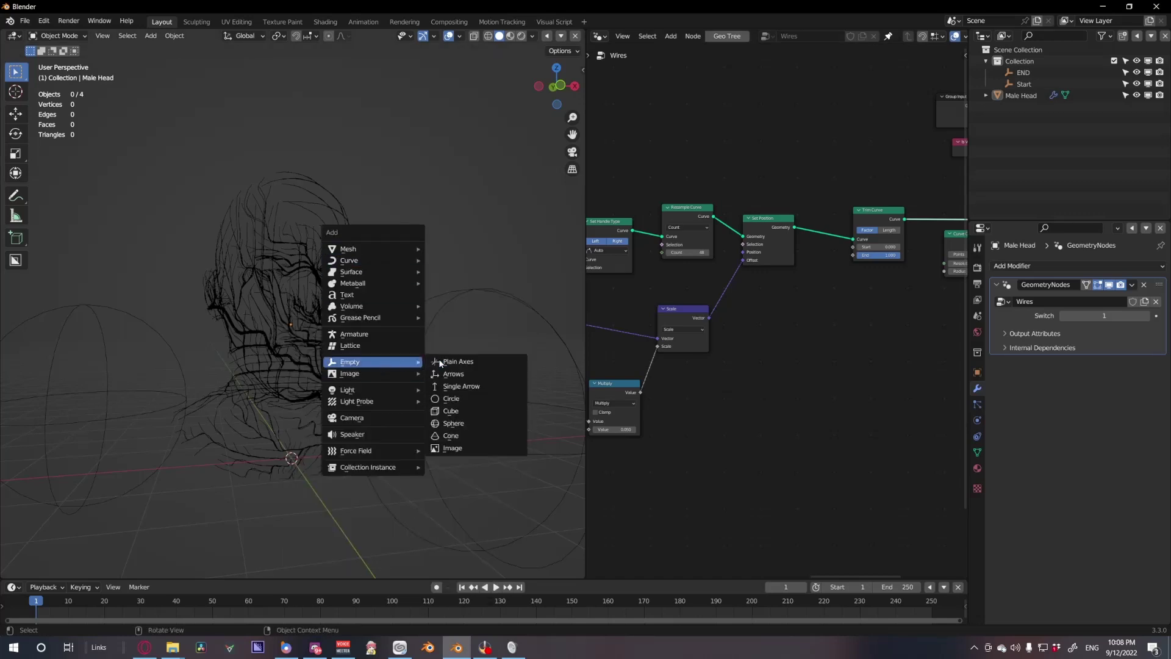
pyautogui.click(471, 410)
pyautogui.doubleClick(1025, 72)
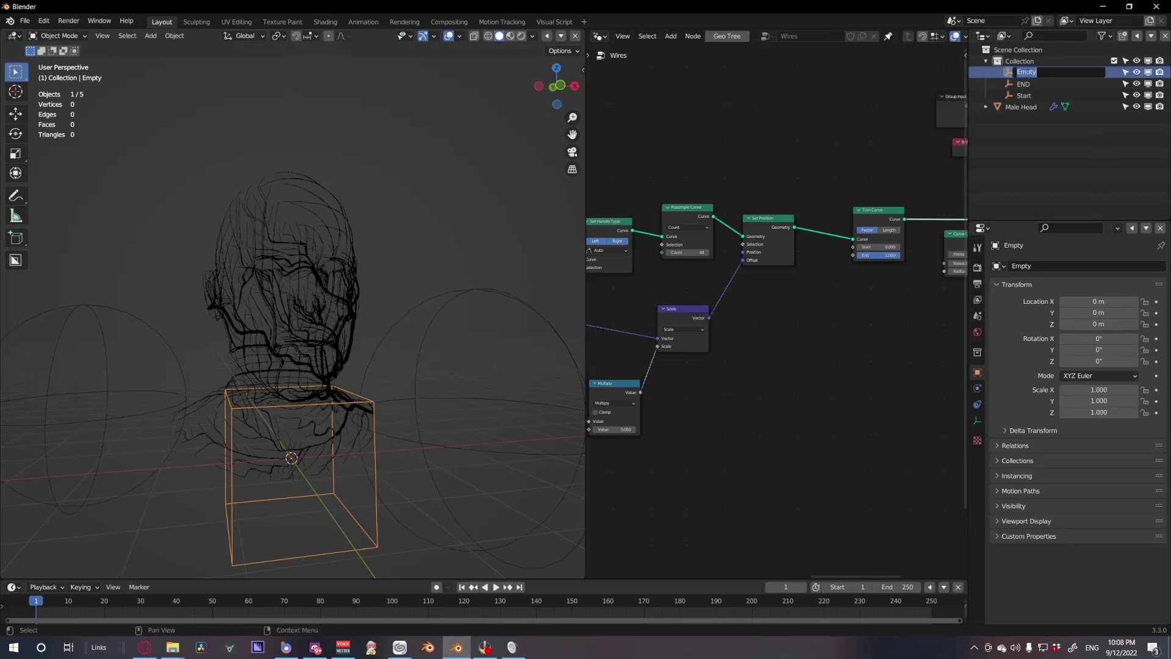
pyautogui.write('Ctrl')
pyautogui.press('Return')
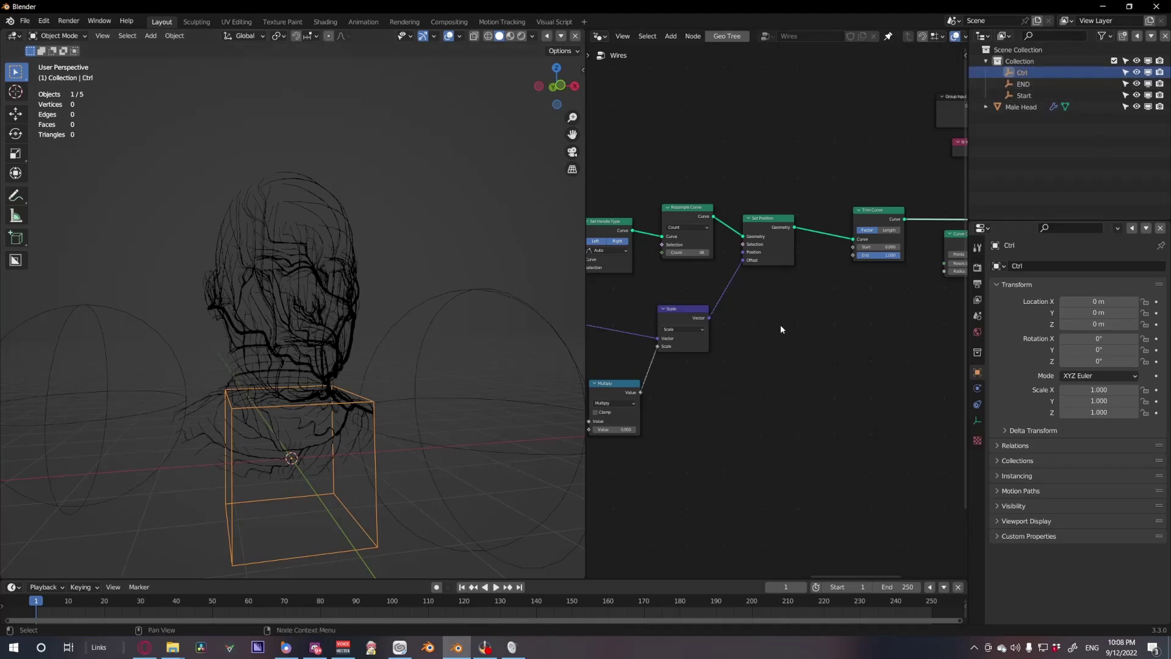
# Bring the Ctrl empty into the node tree as an Object Info node below Multiply, set to Relative
pyautogui.moveTo(1029, 76); pyautogui.dragTo(699, 455)
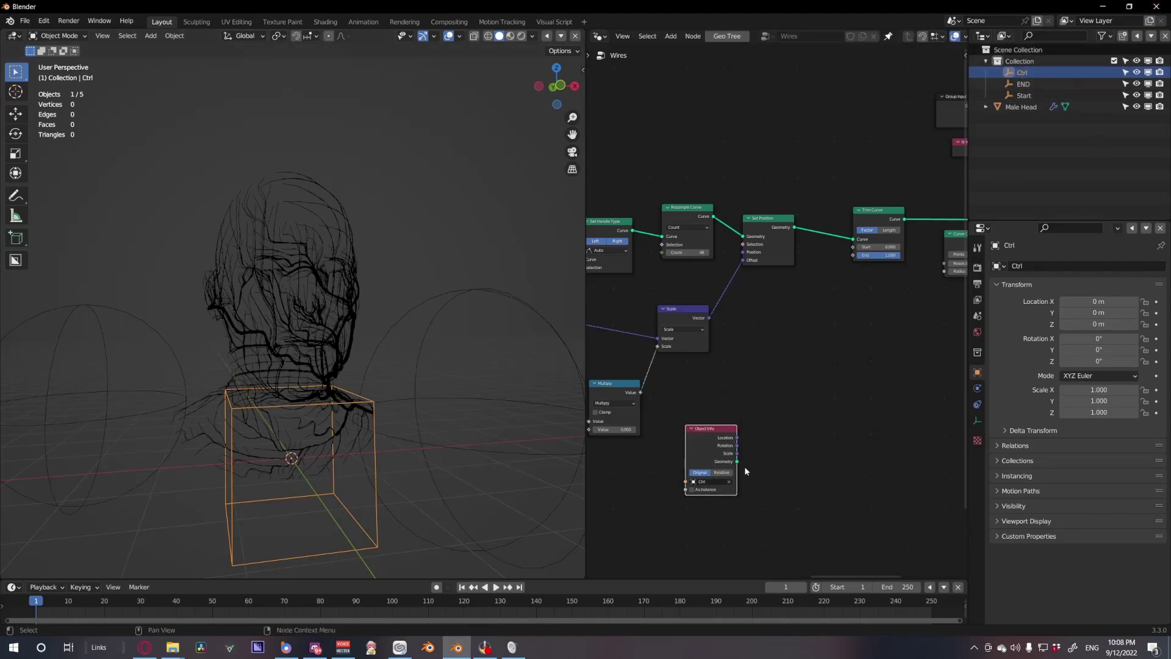
pyautogui.scroll(3, 745, 467)
pyautogui.moveTo(744, 467); pyautogui.dragTo(773, 388, button='middle')
pyautogui.click(757, 395)
pyautogui.moveTo(716, 358); pyautogui.dragTo(639, 391)
pyautogui.scroll(-2, 749, 317)
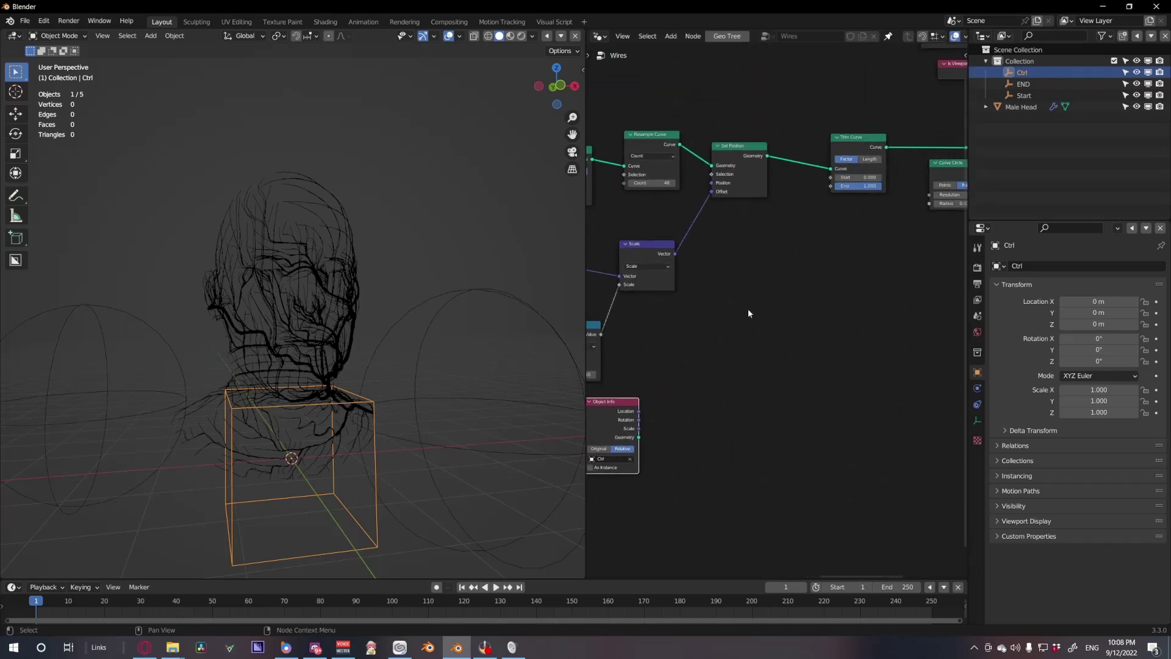
pyautogui.scroll(-2, 733, 320)
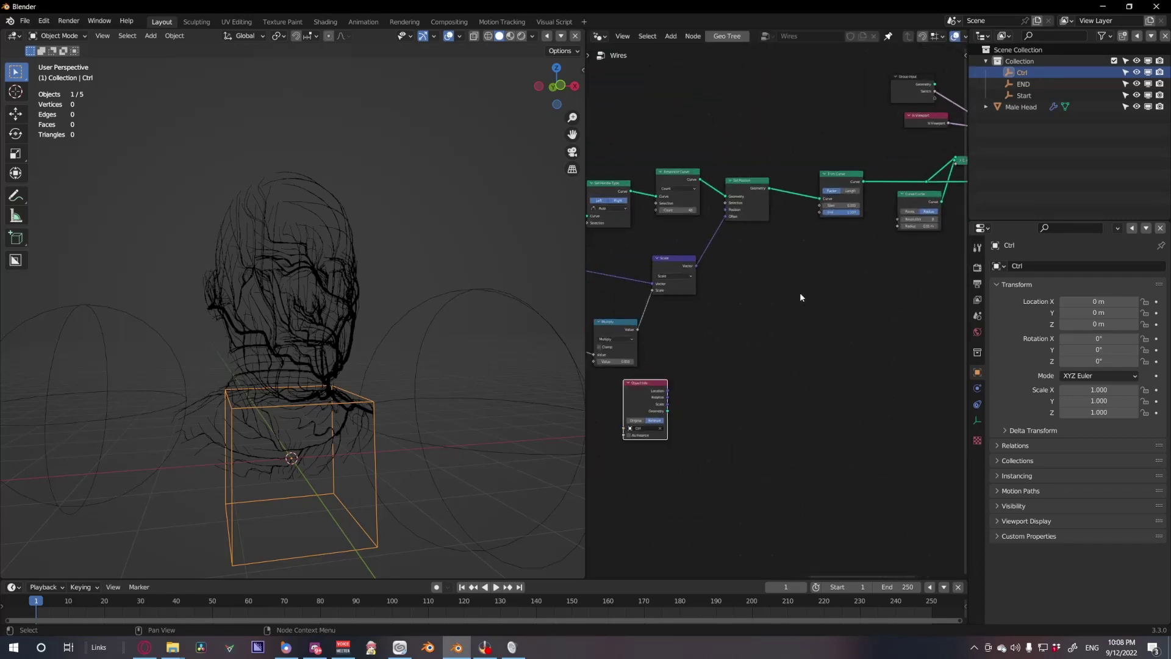
pyautogui.moveTo(648, 394); pyautogui.dragTo(648, 398)
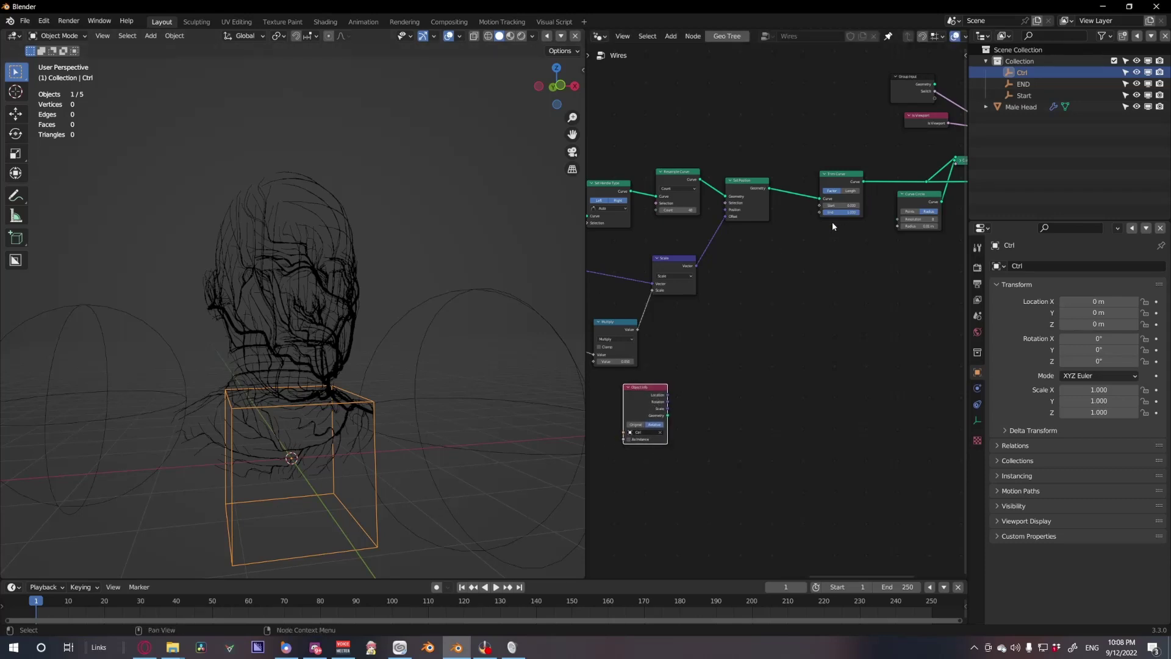
pyautogui.scroll(2, 635, 393)
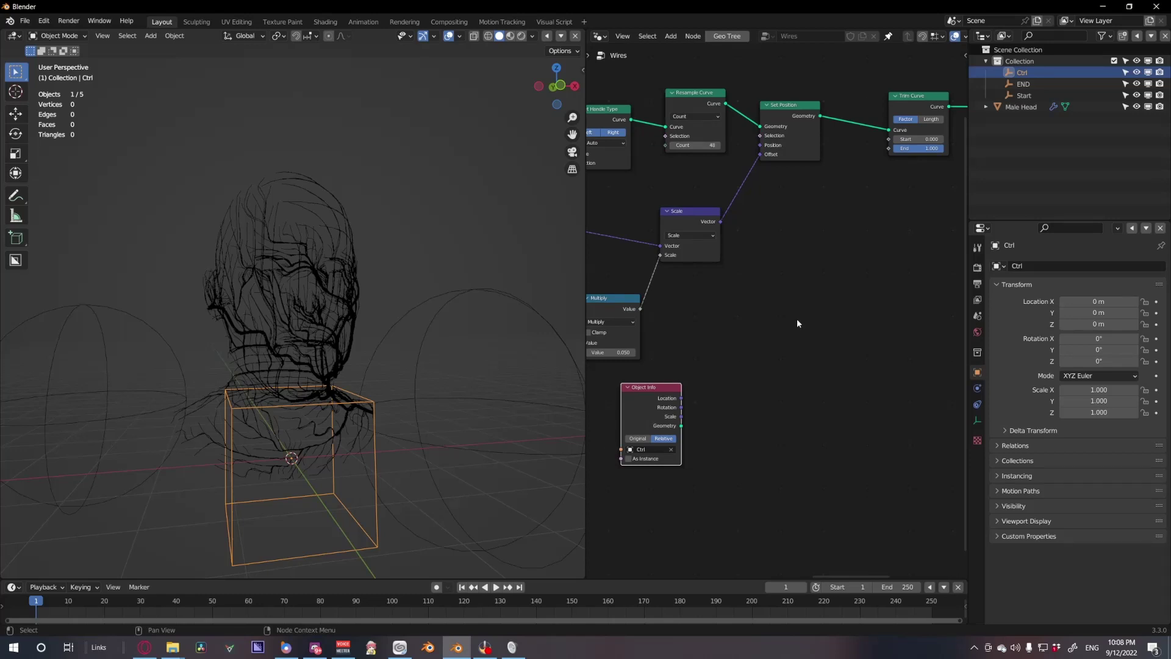
# Add a Position node just above the Ctrl Object Info node
pyautogui.hotkey('shift', 'a')
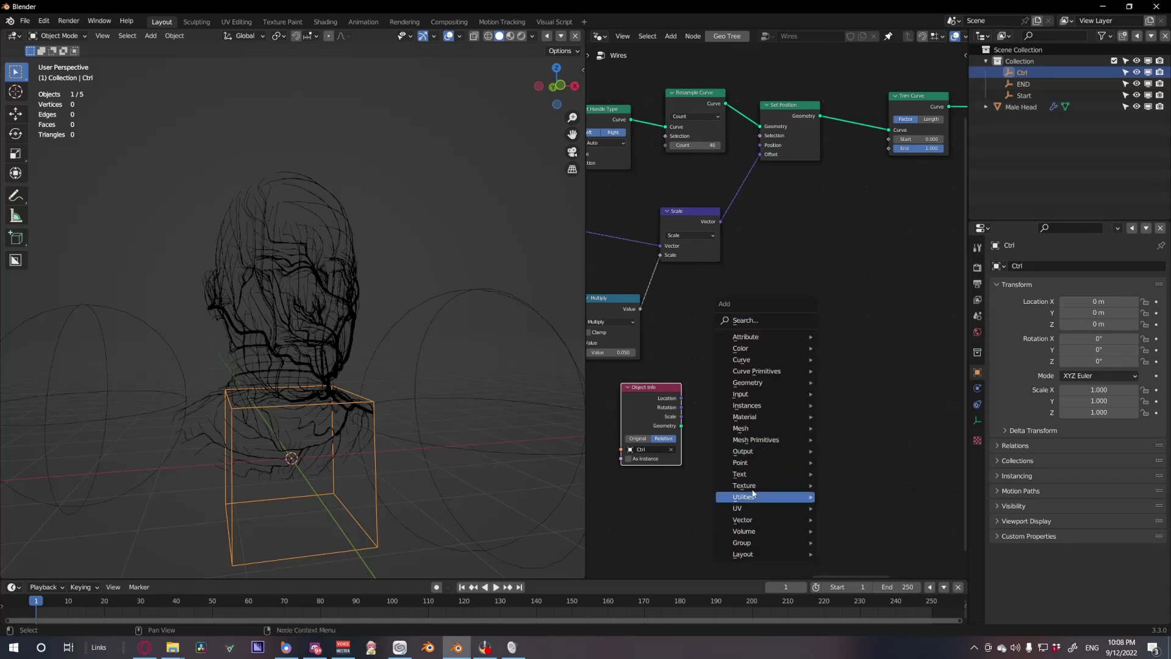
pyautogui.moveTo(757, 395)
pyautogui.click(860, 552)
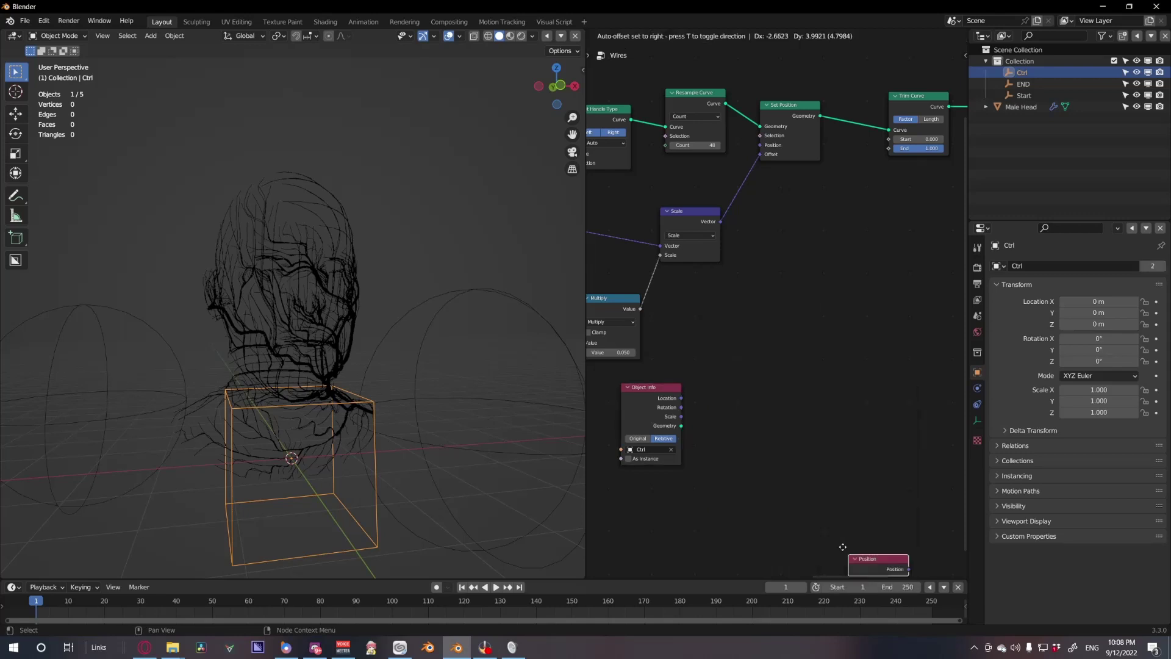
pyautogui.click(689, 380)
# Add a Vector Math node set to Subtract and use it to subtract the Ctrl Location from Position
pyautogui.hotkey('shift', 'a')
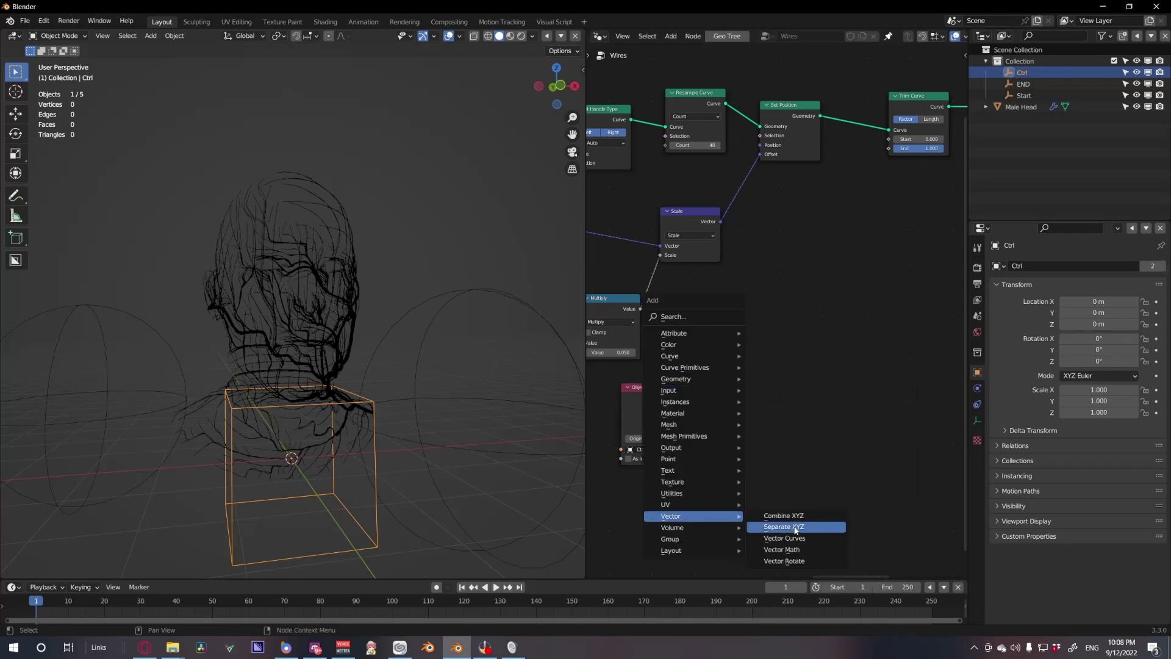
pyautogui.click(781, 549)
pyautogui.click(759, 354)
pyautogui.click(778, 376)
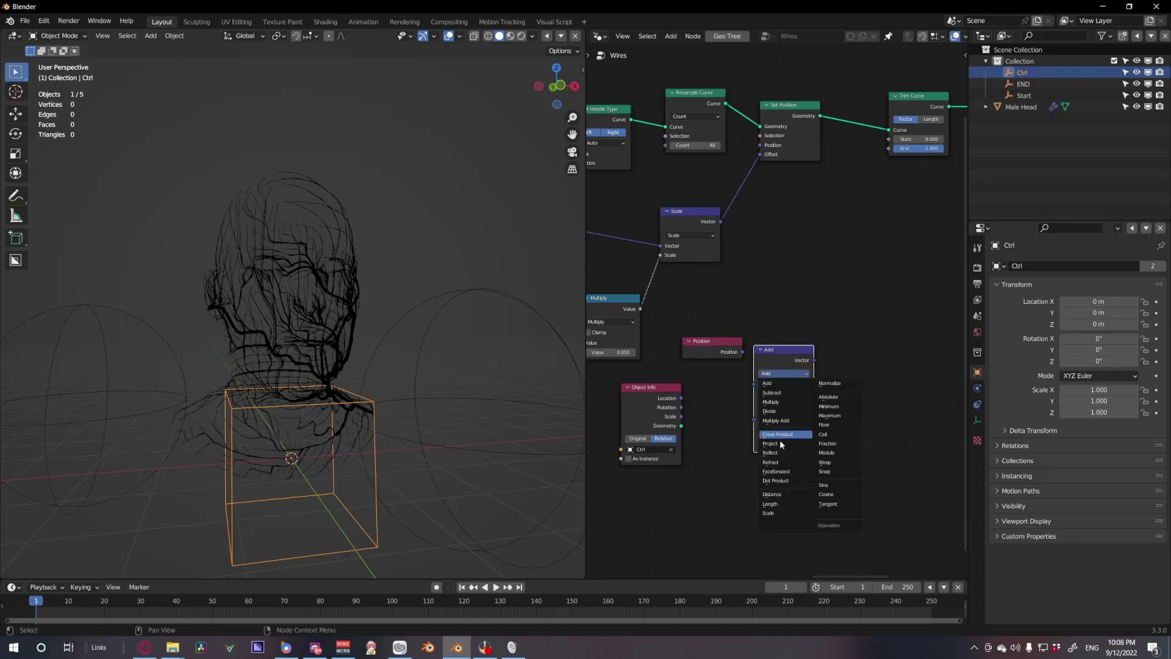
pyautogui.click(777, 393)
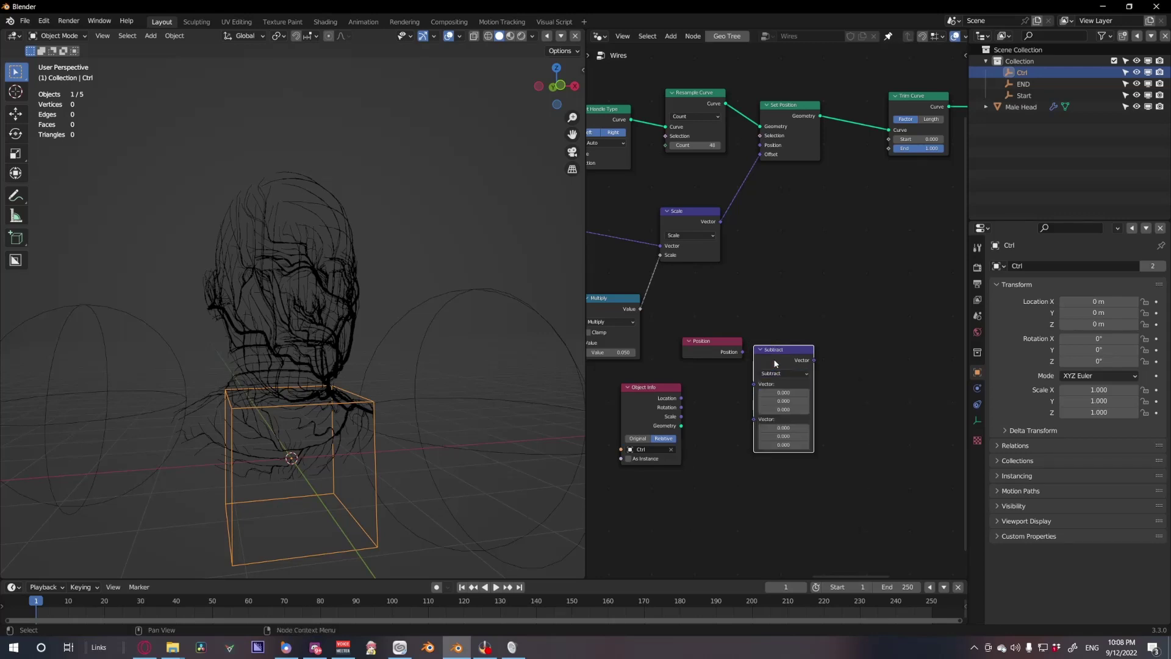
pyautogui.moveTo(778, 350); pyautogui.dragTo(780, 374)
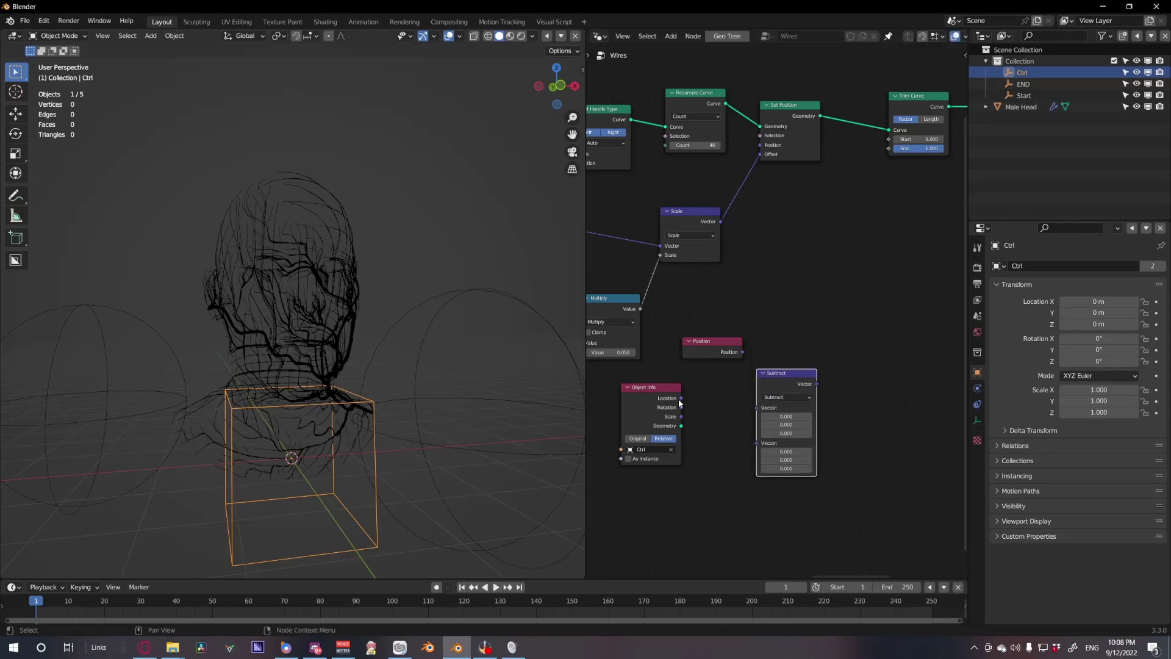
pyautogui.moveTo(680, 398); pyautogui.dragTo(754, 440)
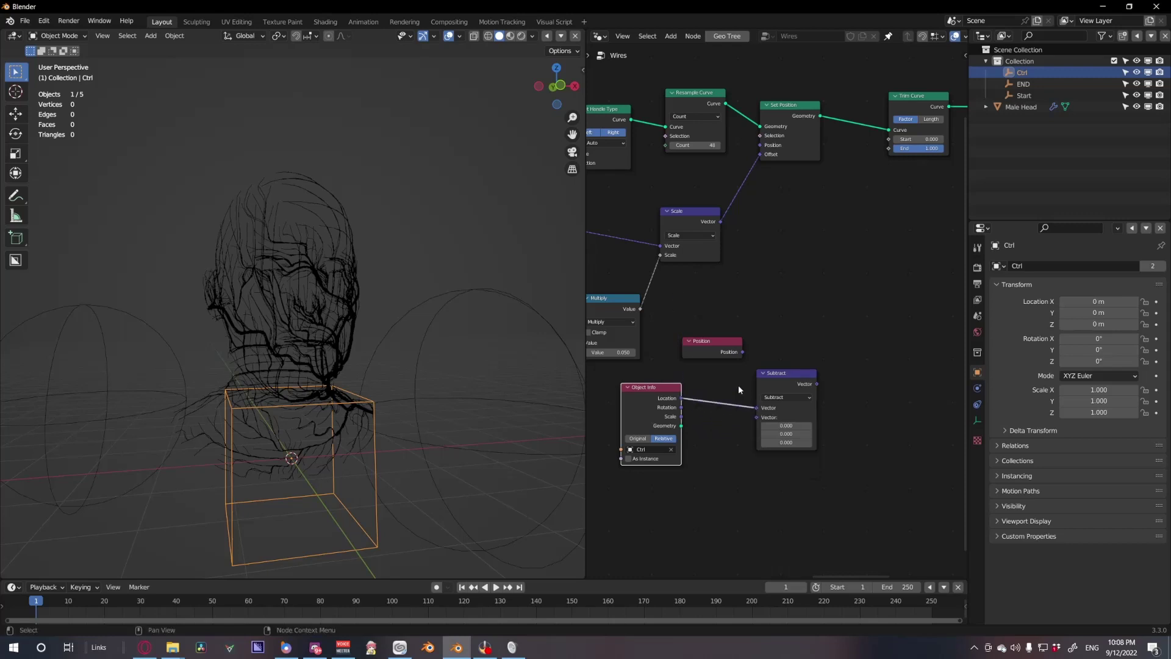
pyautogui.moveTo(741, 353); pyautogui.dragTo(658, 381)
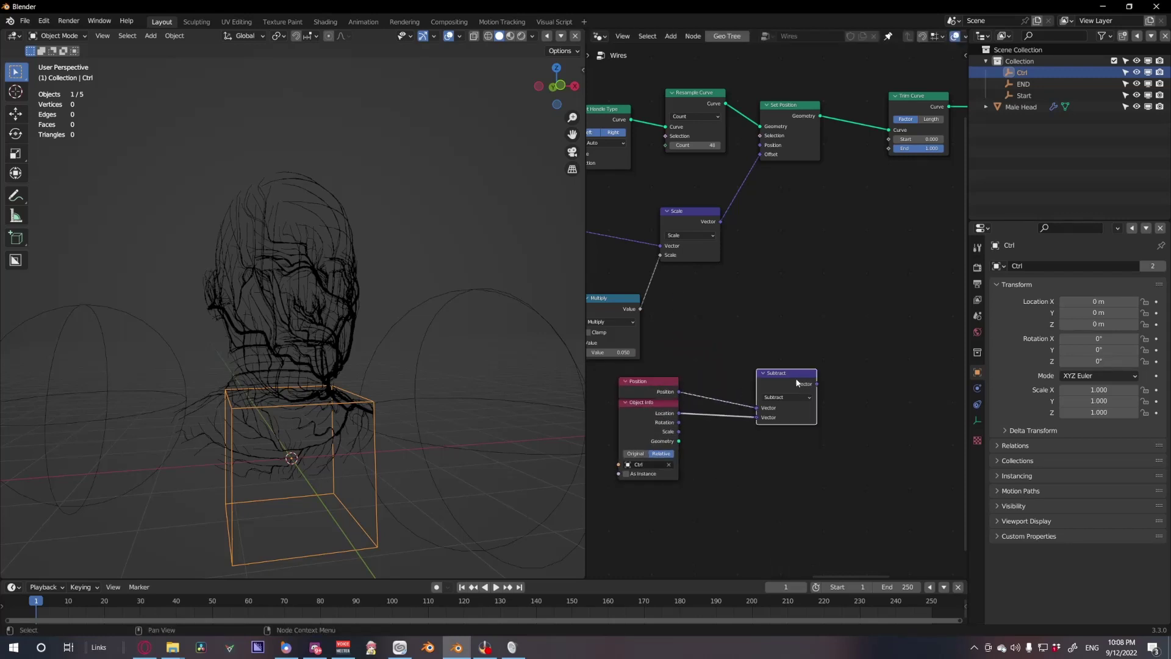
# Duplicate the Subtract node as a Divide node that divides the subtracted vector by the Ctrl object's Scale
pyautogui.hotkey('shift', 'd')
pyautogui.click(872, 372)
pyautogui.moveTo(792, 382); pyautogui.dragTo(831, 398)
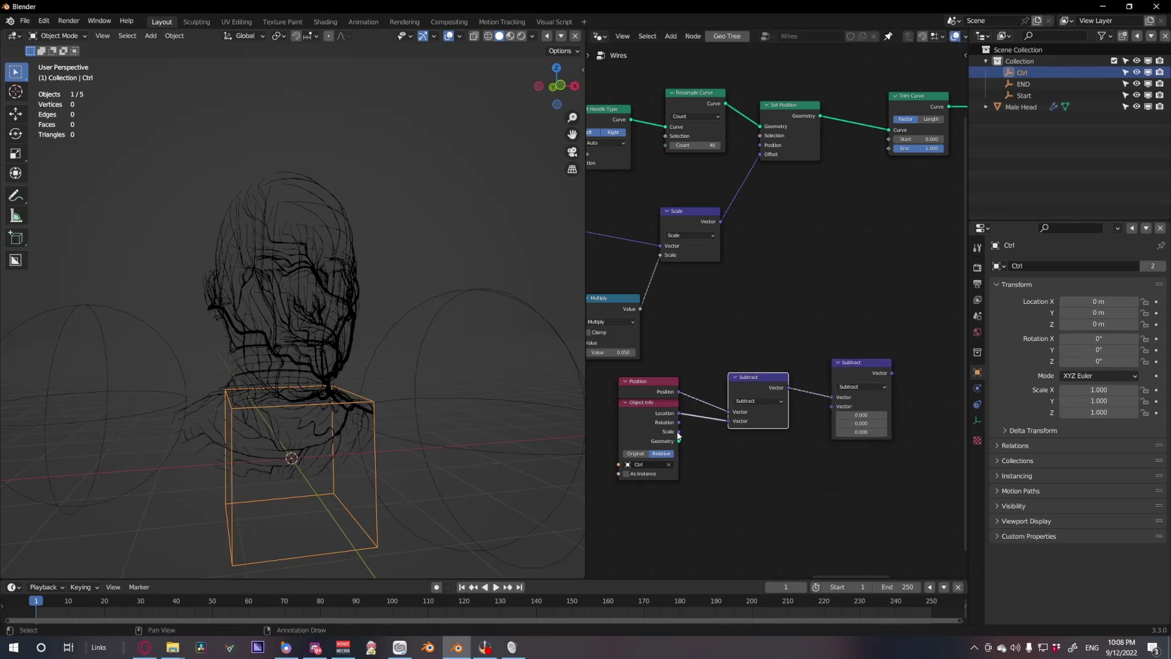
pyautogui.click(863, 387)
pyautogui.keyDown('ctrl'); pyautogui.scroll(-2, 862, 386); pyautogui.keyUp('ctrl')
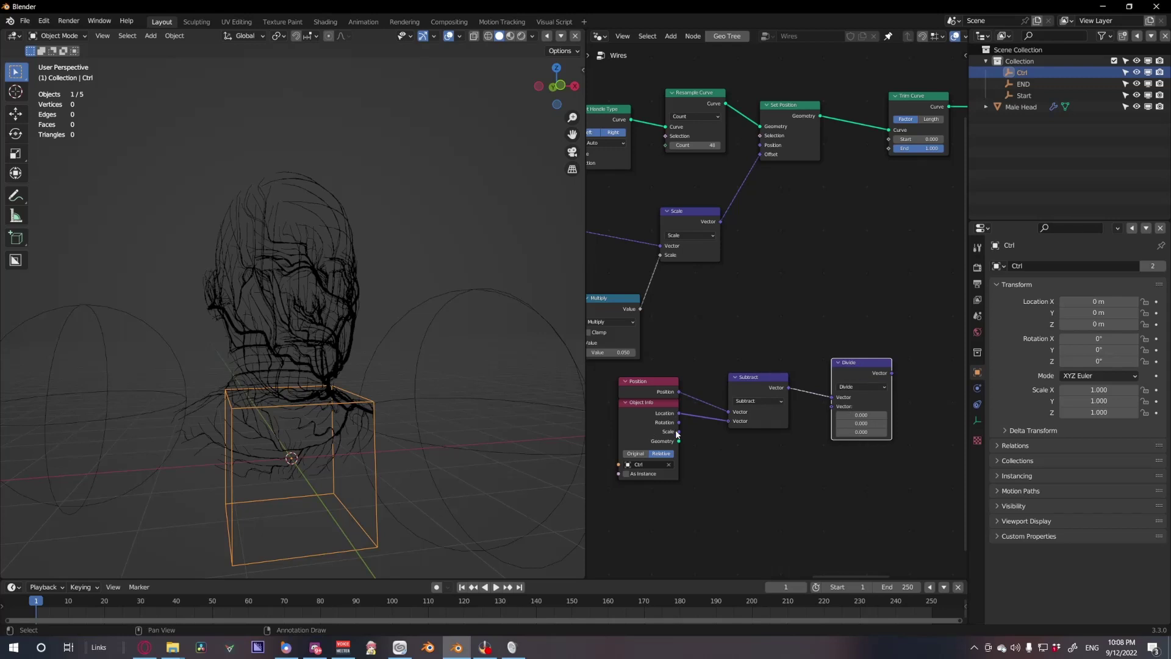
pyautogui.moveTo(793, 417); pyautogui.dragTo(827, 420)
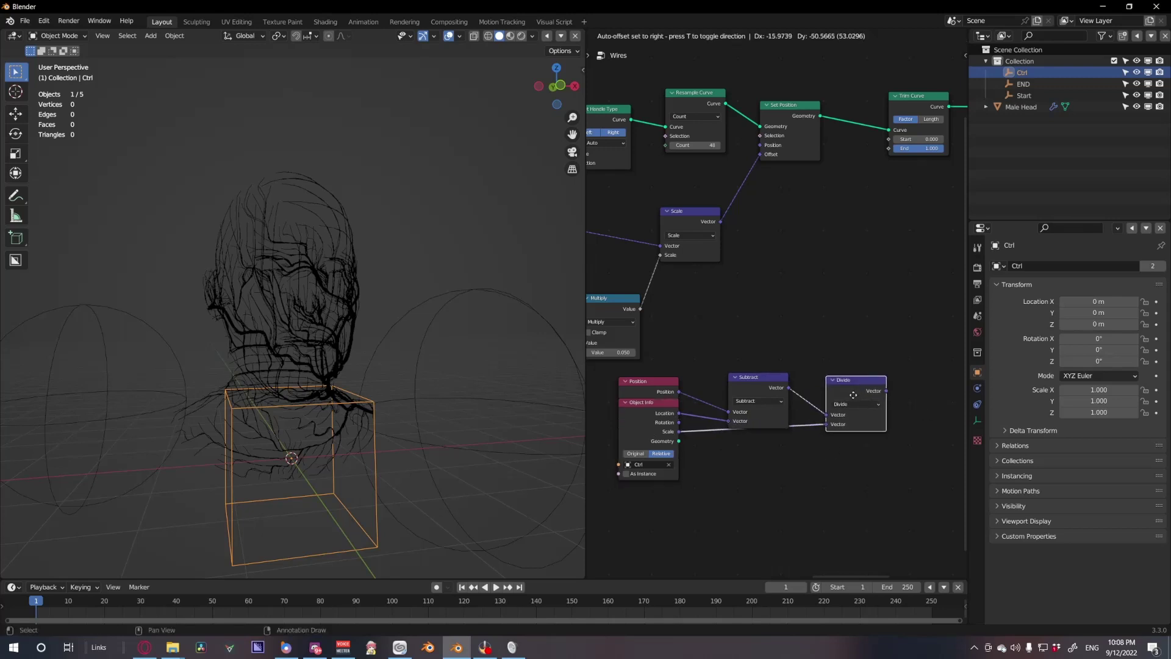
pyautogui.scroll(-3, 784, 396)
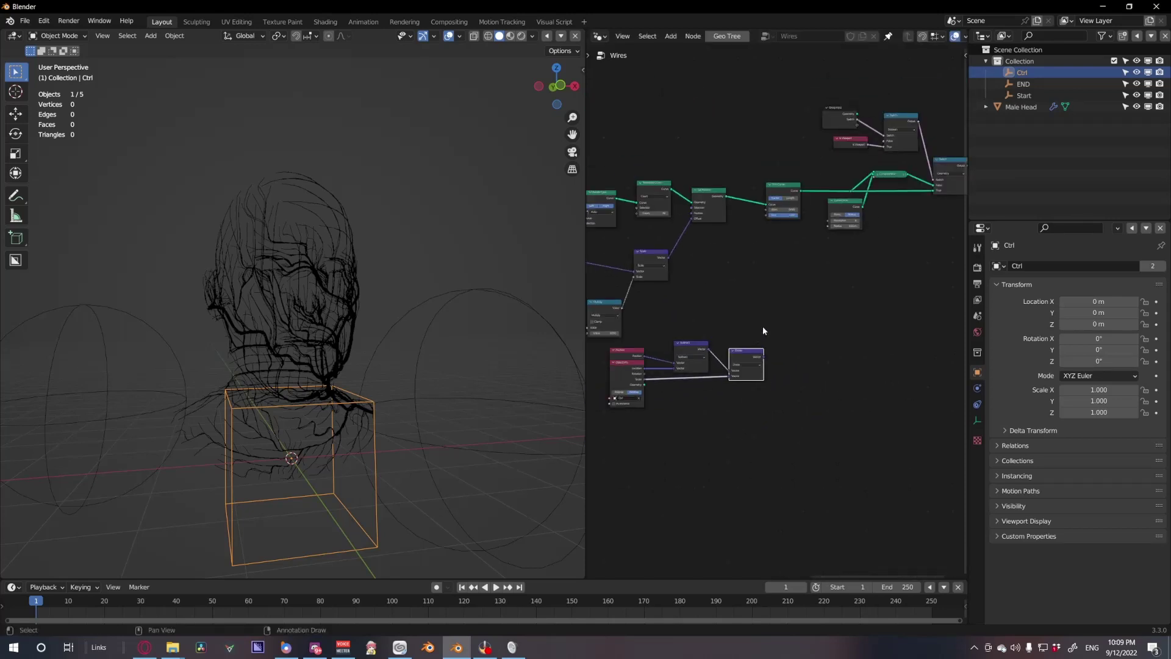
pyautogui.scroll(1, 763, 326)
pyautogui.hotkey('shift', 'a')
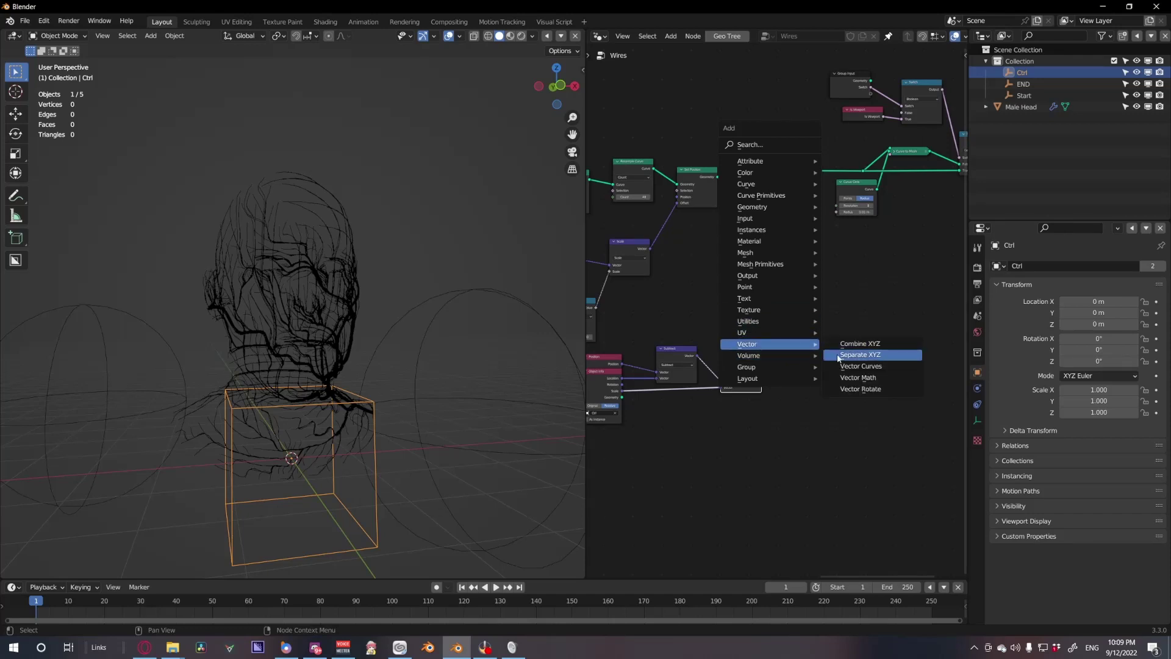
pyautogui.click(837, 356)
pyautogui.click(790, 339)
pyautogui.scroll(6, 815, 366)
pyautogui.press('x')
# Add a Combine XYZ node after Divide and link the Divide vector to its X input
pyautogui.hotkey('shift', 'a')
pyautogui.moveTo(811, 376)
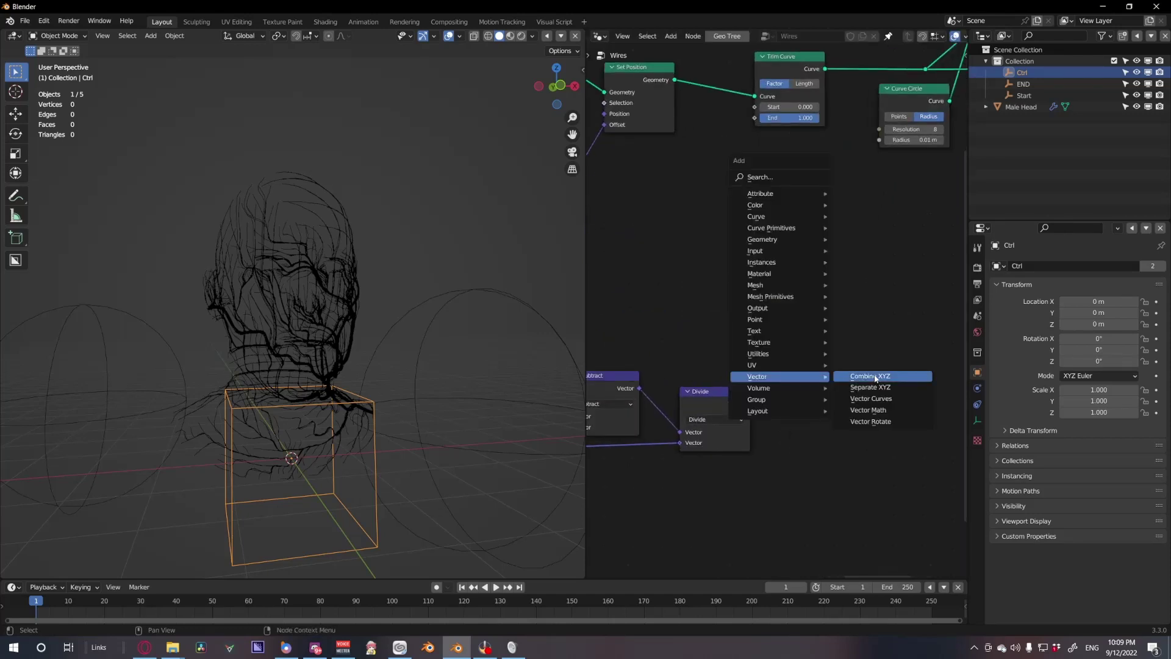
pyautogui.click(876, 377)
pyautogui.click(824, 375)
pyautogui.moveTo(750, 404); pyautogui.dragTo(762, 385)
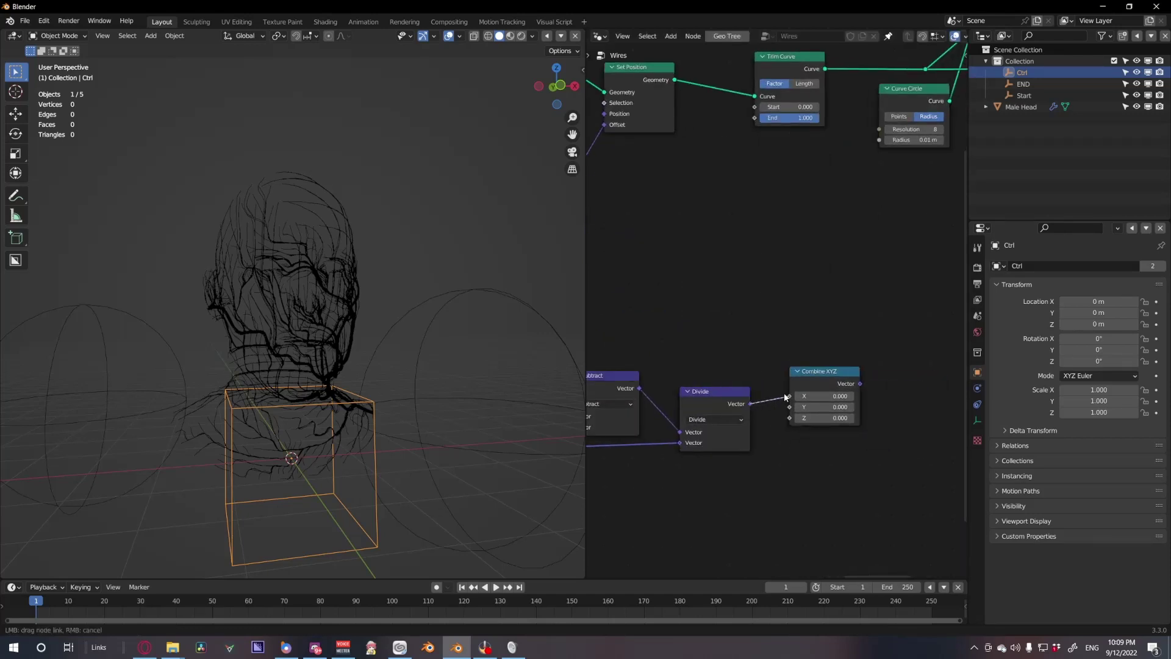
pyautogui.scroll(-7, 851, 388)
pyautogui.moveTo(757, 463); pyautogui.dragTo(655, 457, button='middle')
pyautogui.scroll(2, 706, 420)
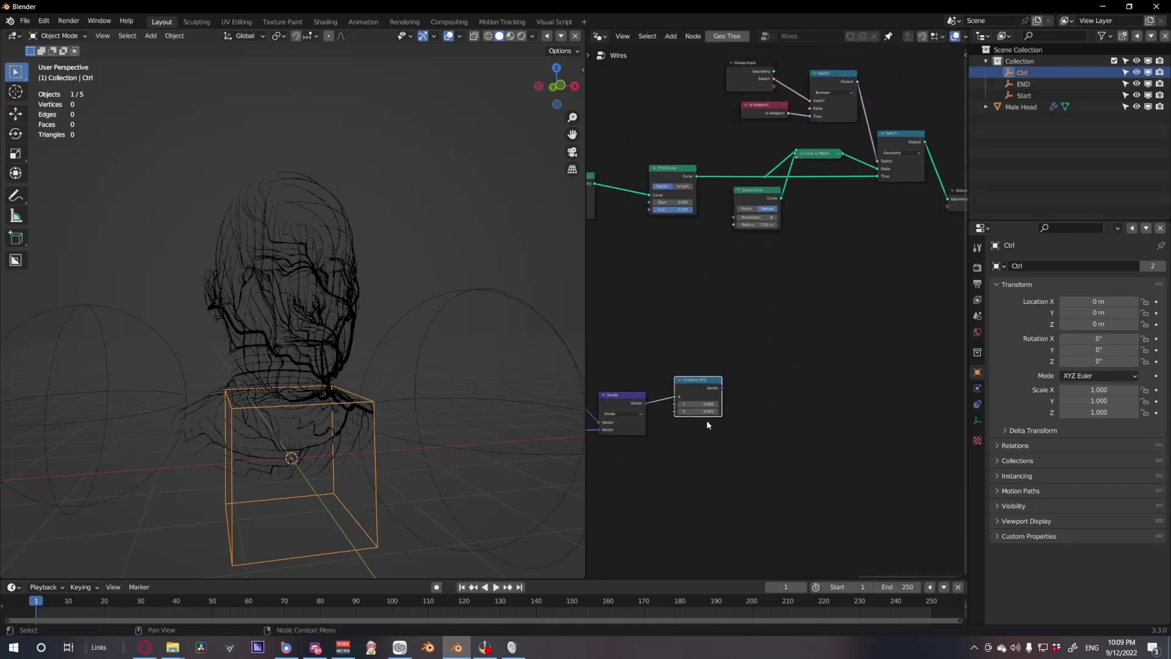
pyautogui.hotkey('shift', 'a')
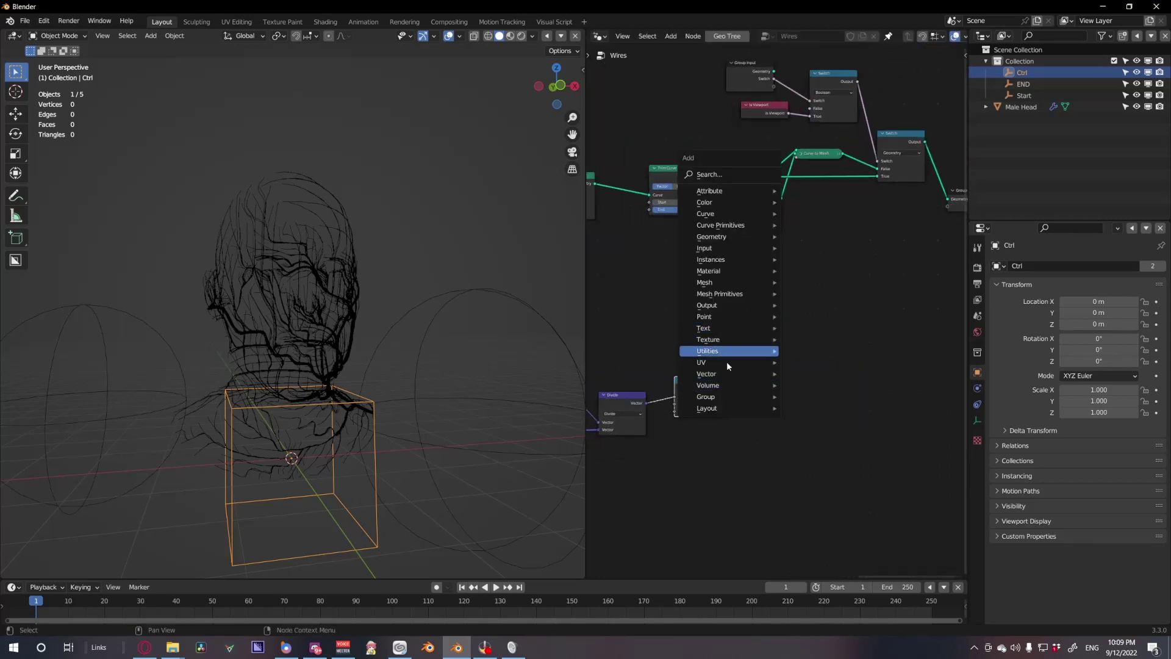
pyautogui.moveTo(720, 351)
pyautogui.click(842, 421)
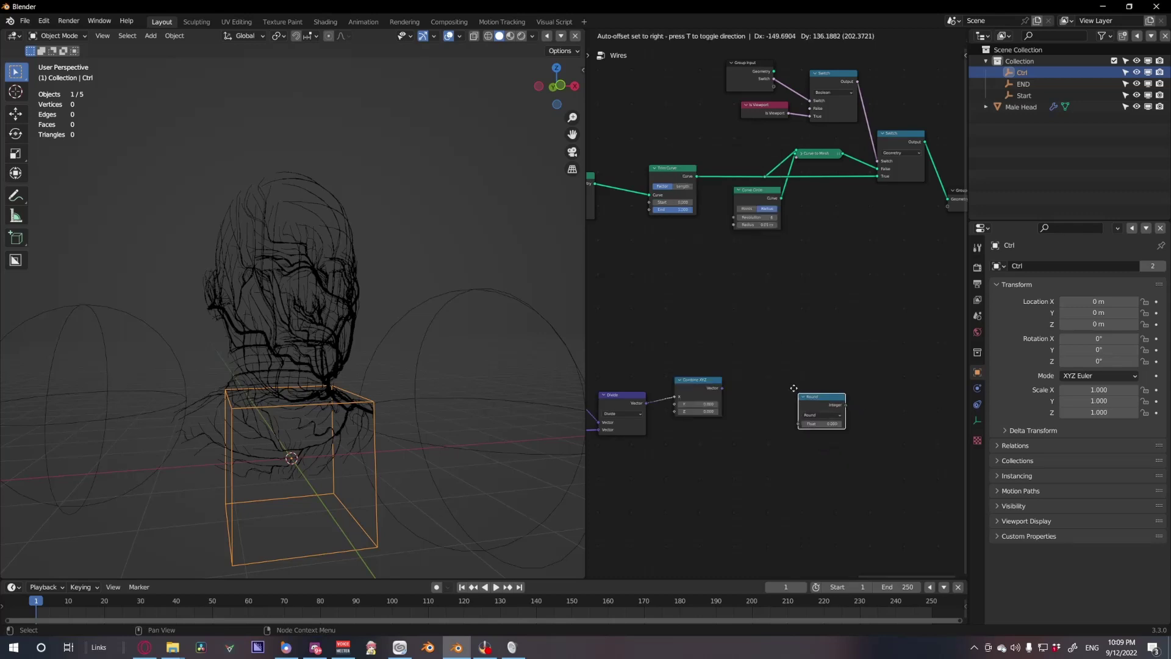
pyautogui.click(766, 355)
# Add a Float Curve node and feed the Combine XYZ vector into its Factor
pyautogui.hotkey('shift', 'a')
pyautogui.moveTo(767, 352)
pyautogui.click(822, 420)
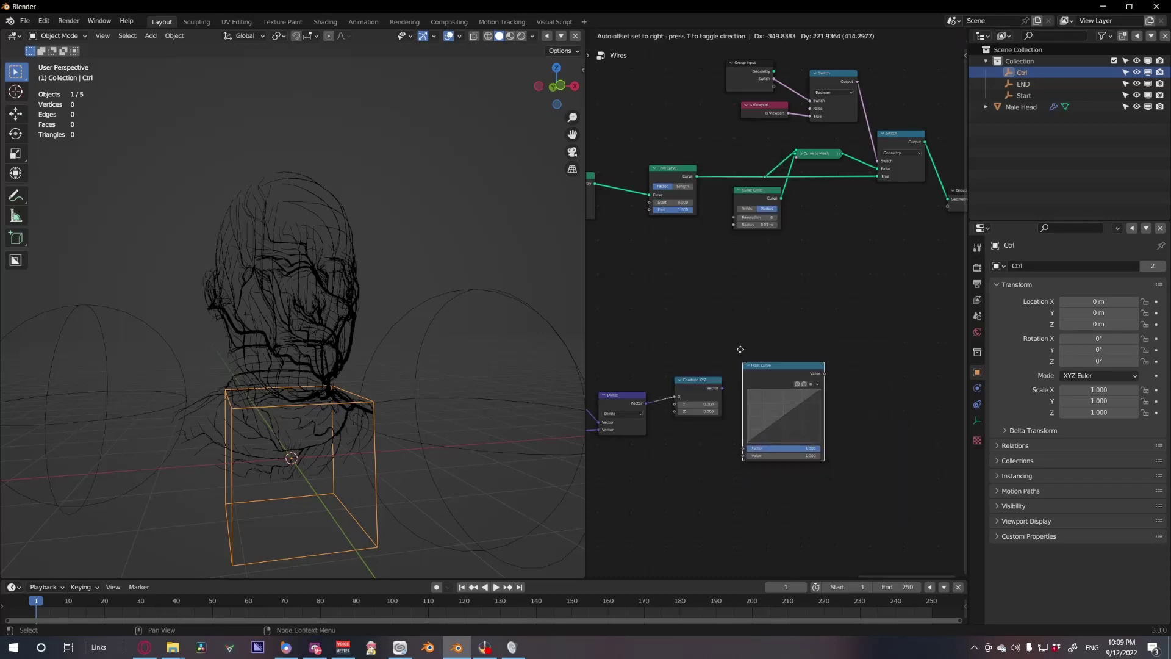
pyautogui.click(763, 311)
pyautogui.moveTo(722, 389); pyautogui.dragTo(759, 405)
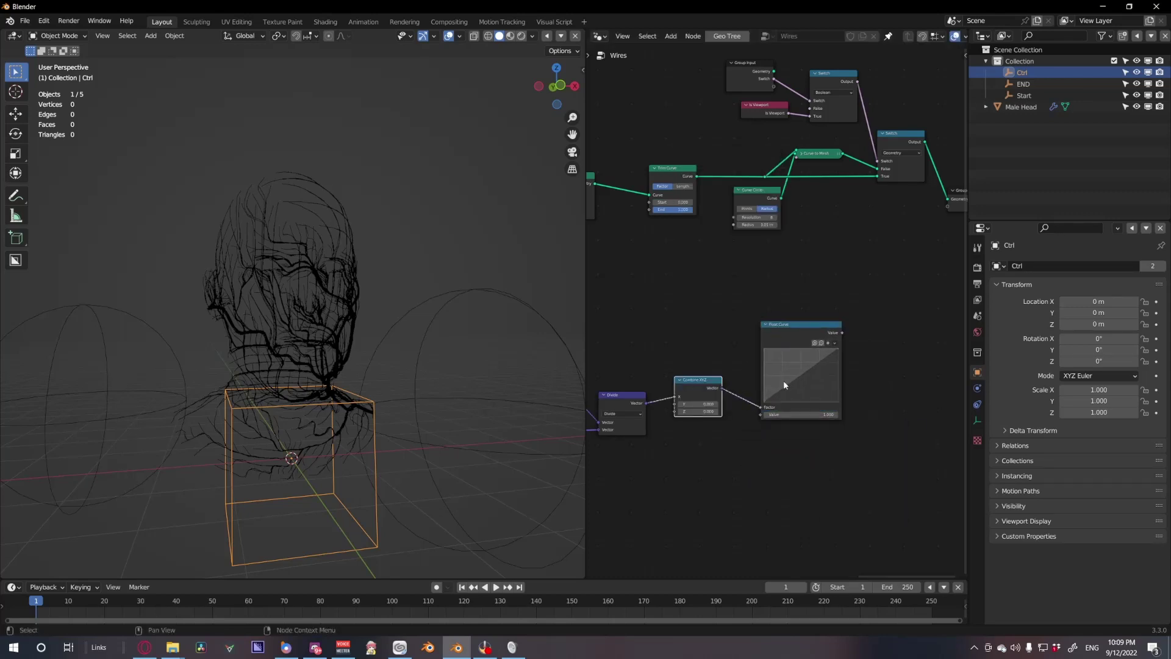
# Move Trim Curve and the nodes following it further along, and link the Float Curve Value to Trim Curve's Start
pyautogui.moveTo(849, 338); pyautogui.dragTo(779, 375, button='middle')
pyautogui.scroll(4, 779, 376)
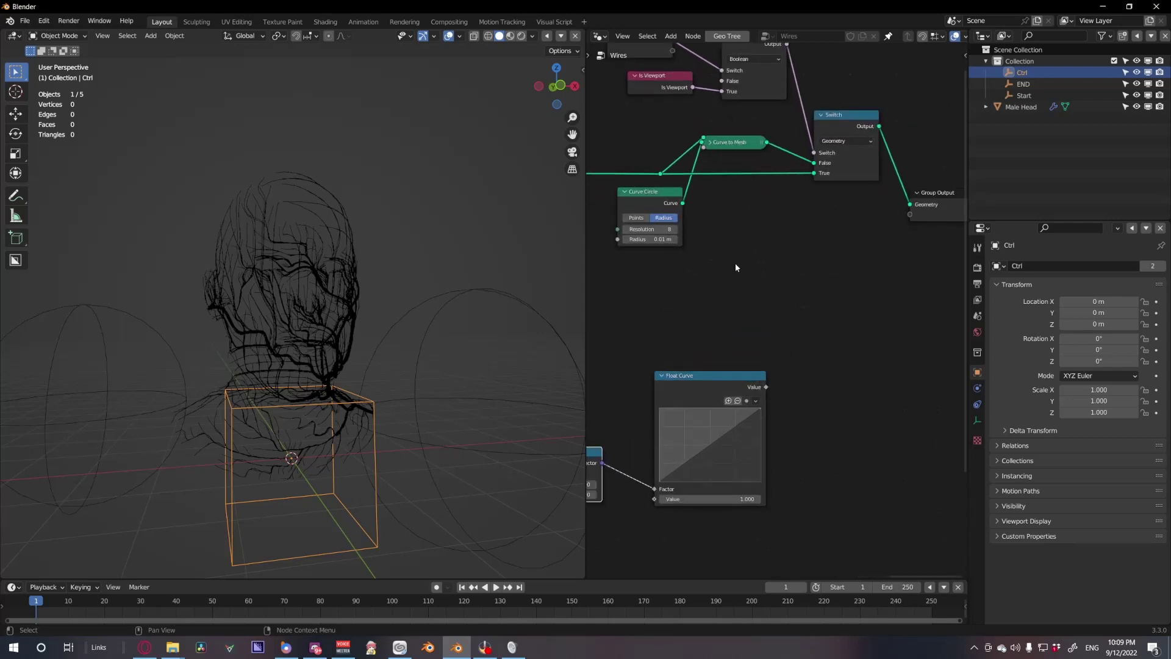
pyautogui.scroll(-6, 735, 265)
pyautogui.moveTo(734, 265); pyautogui.dragTo(878, 306, button='middle')
pyautogui.scroll(-3, 877, 305)
pyautogui.moveTo(881, 327); pyautogui.dragTo(730, 182)
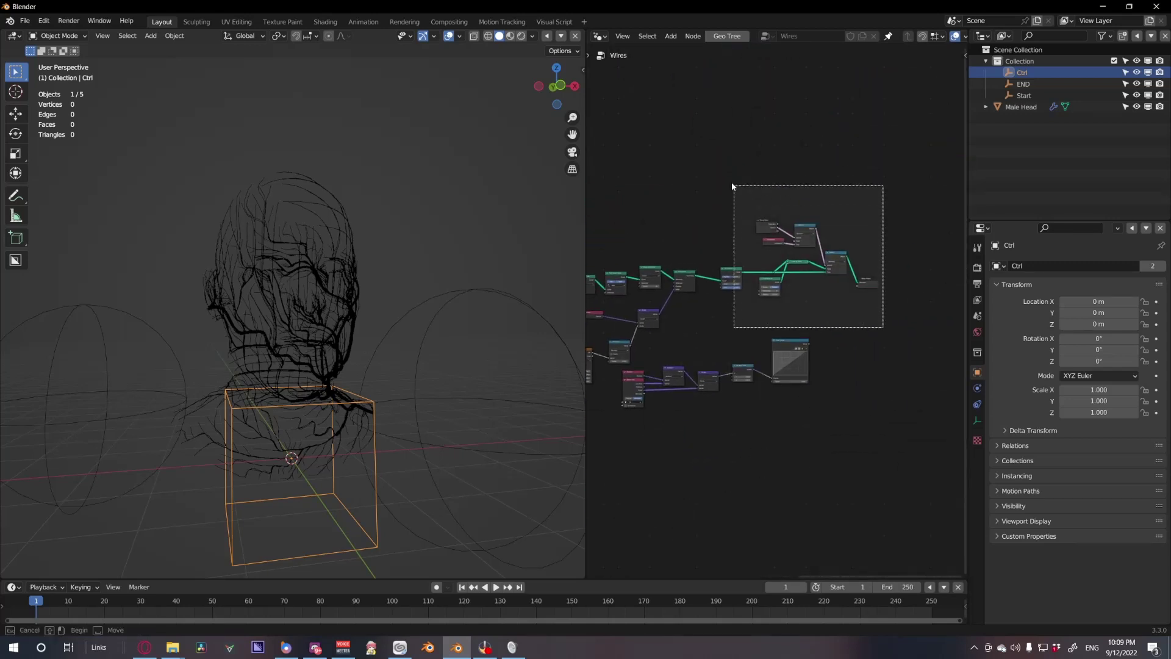
pyautogui.moveTo(763, 253); pyautogui.dragTo(909, 249)
pyautogui.scroll(5, 850, 308)
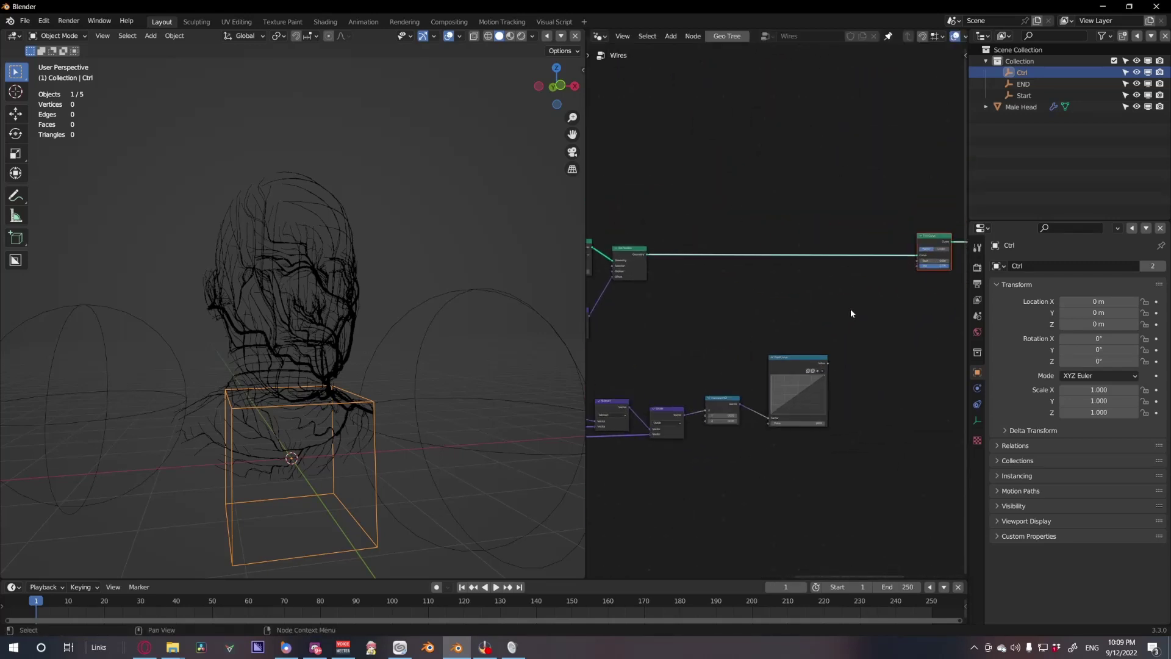
pyautogui.moveTo(822, 312); pyautogui.dragTo(712, 347, button='middle')
pyautogui.moveTo(730, 396); pyautogui.dragTo(883, 218)
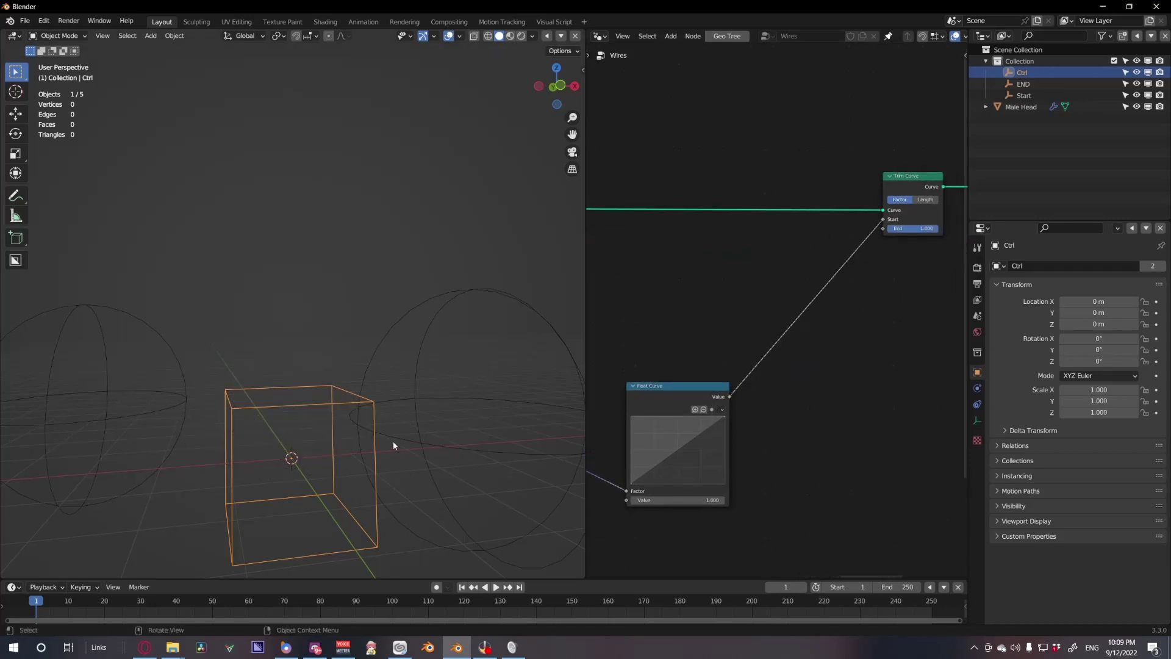
# Try moving the Ctrl empty along the global X axis and along the Y axis
pyautogui.scroll(-4, 393, 441)
pyautogui.press('g')
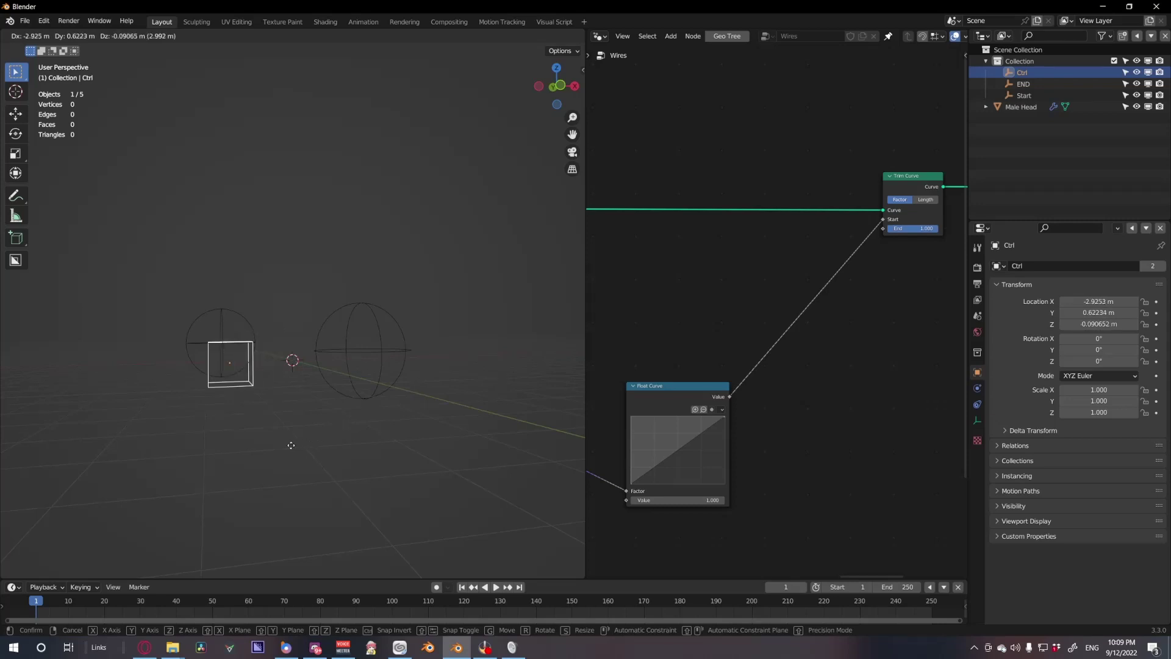
pyautogui.press('x')
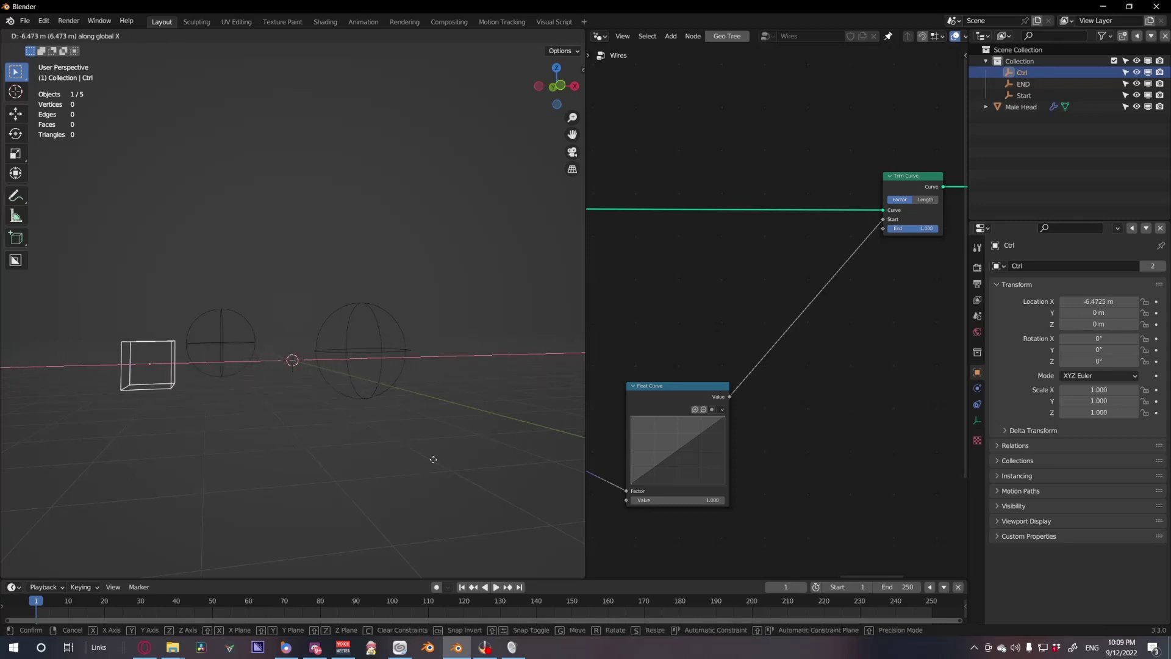
pyautogui.rightClick(341, 467)
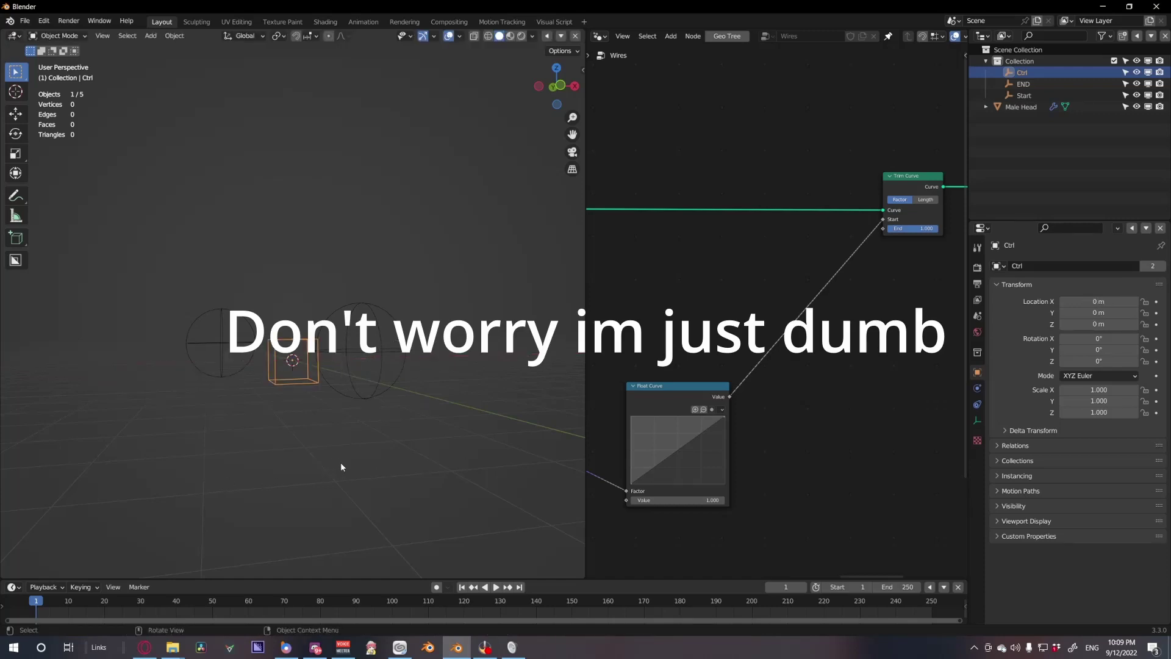
pyautogui.press('g')
pyautogui.press('x')
pyautogui.press('y')
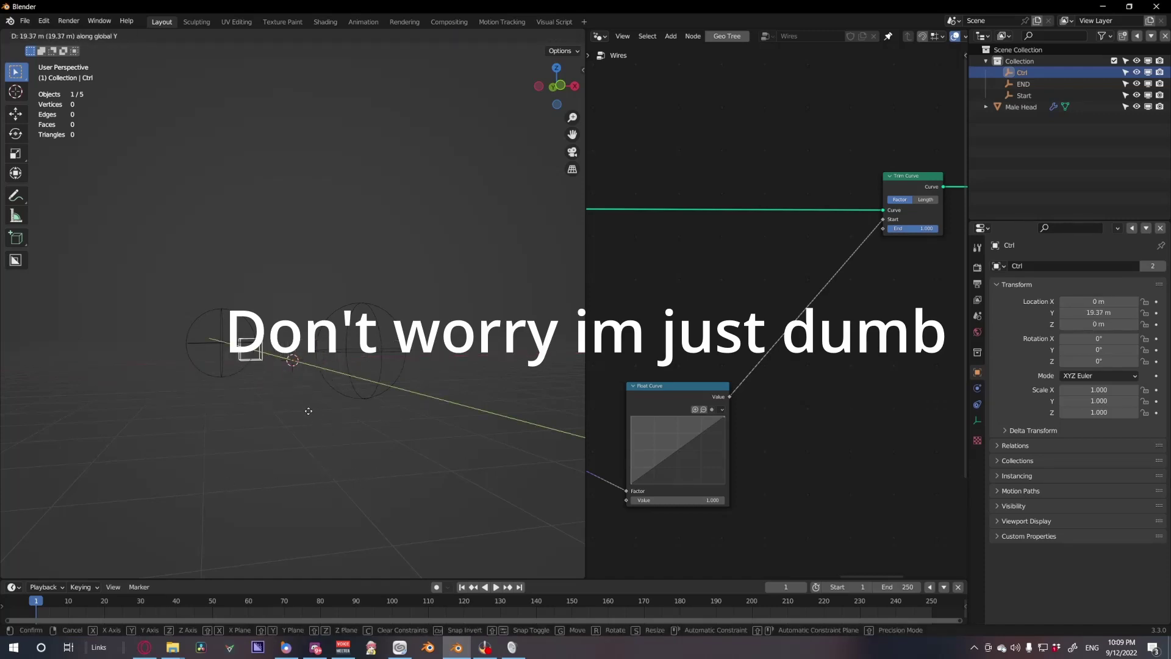
pyautogui.rightClick(378, 520)
pyautogui.press('g')
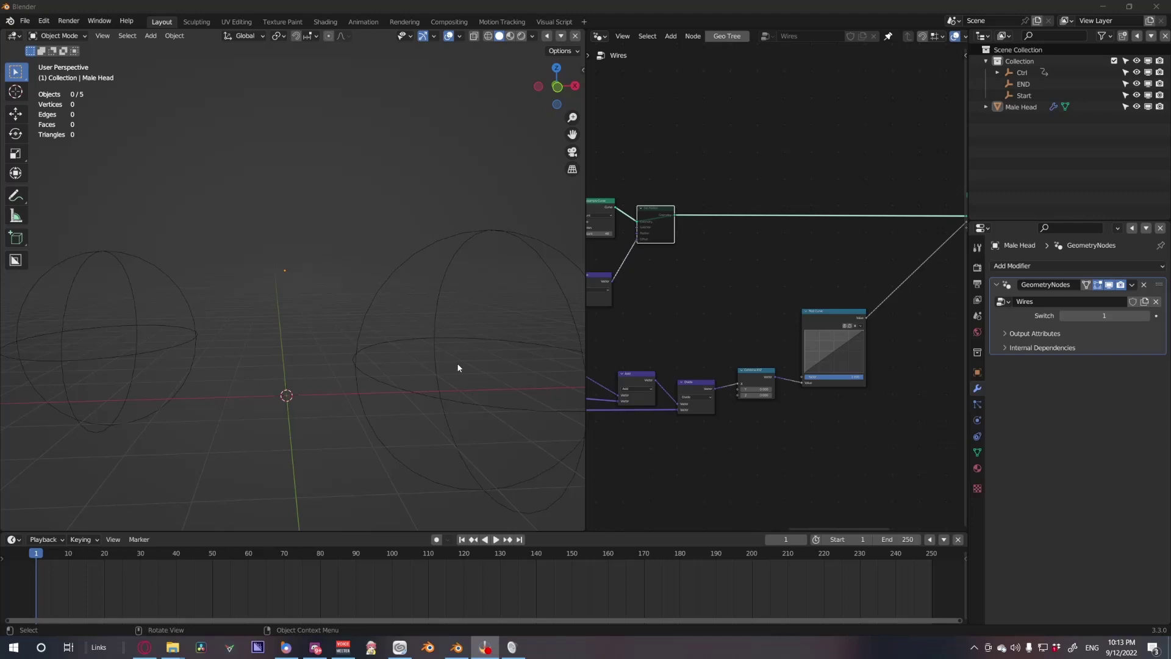
# Play the animation, set the vector math node feeding Divide to Add, and limit the timeline to end at frame 120
pyautogui.moveTo(888, 355); pyautogui.dragTo(822, 357, button='middle')
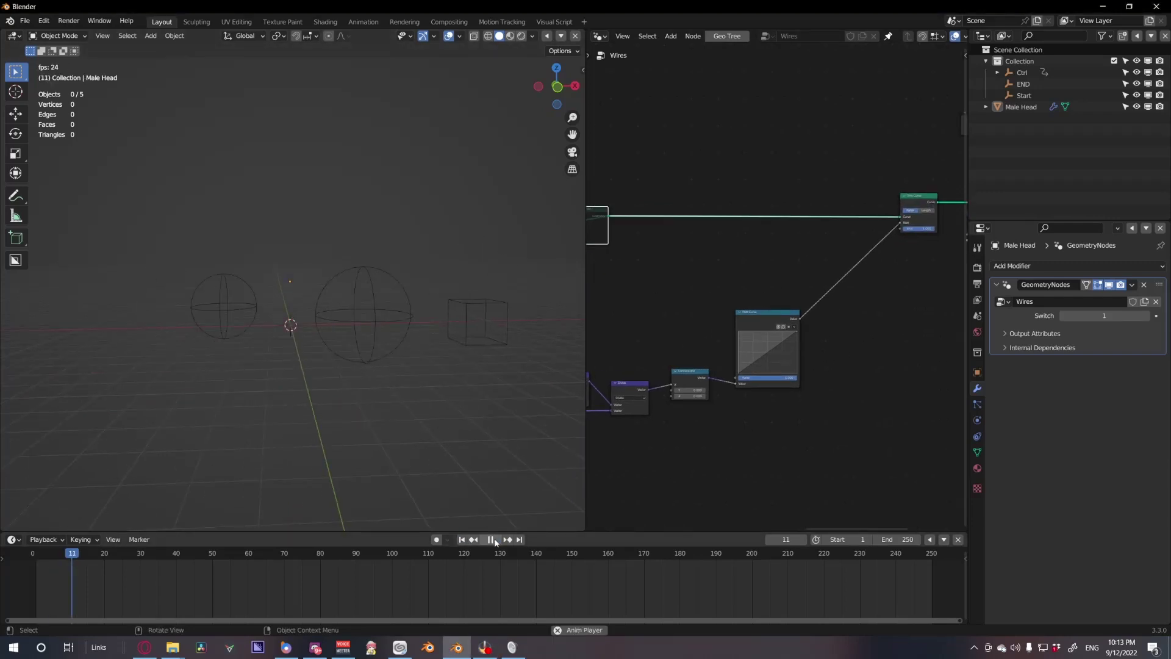
pyautogui.click(493, 541)
pyautogui.scroll(8, 832, 363)
pyautogui.moveTo(740, 362); pyautogui.dragTo(745, 341)
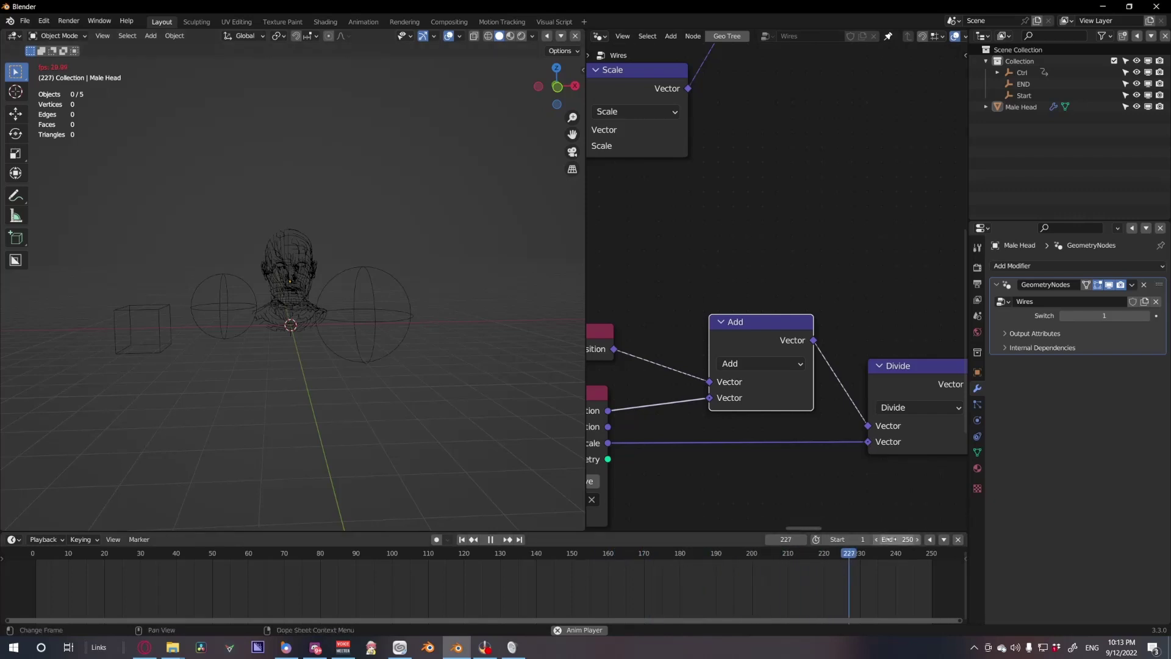
pyautogui.write('120')
pyautogui.press('Return')
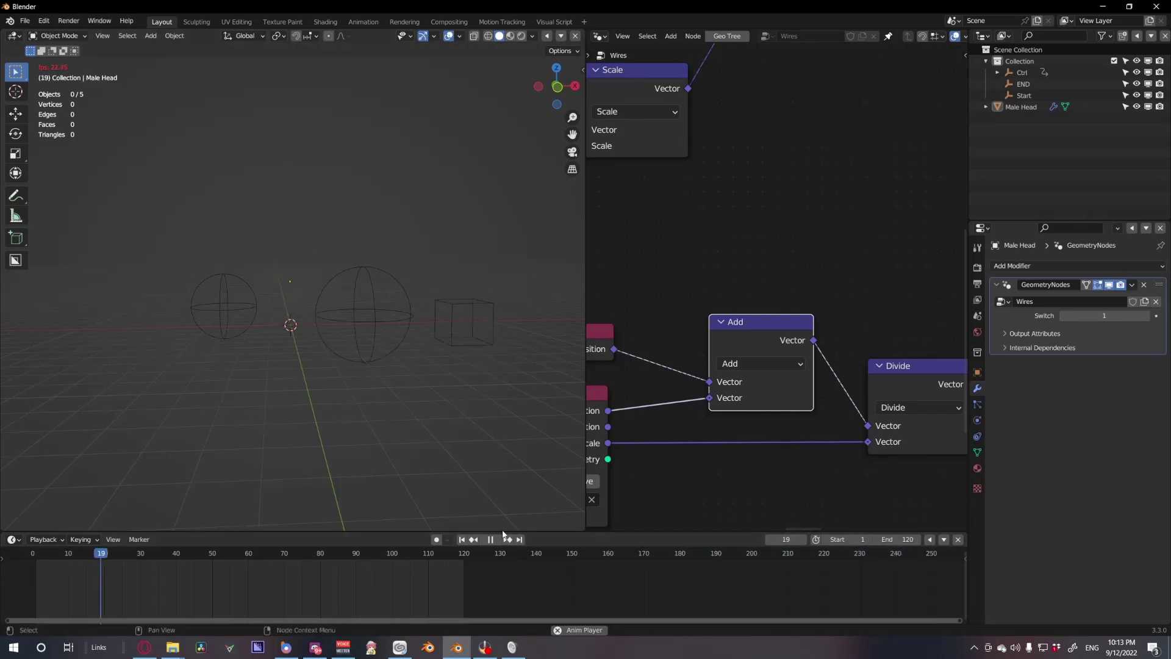
# Select the Ctrl empty, then replay and scrub the animation to examine how the wires grow as the empty passes the head
pyautogui.click(420, 323)
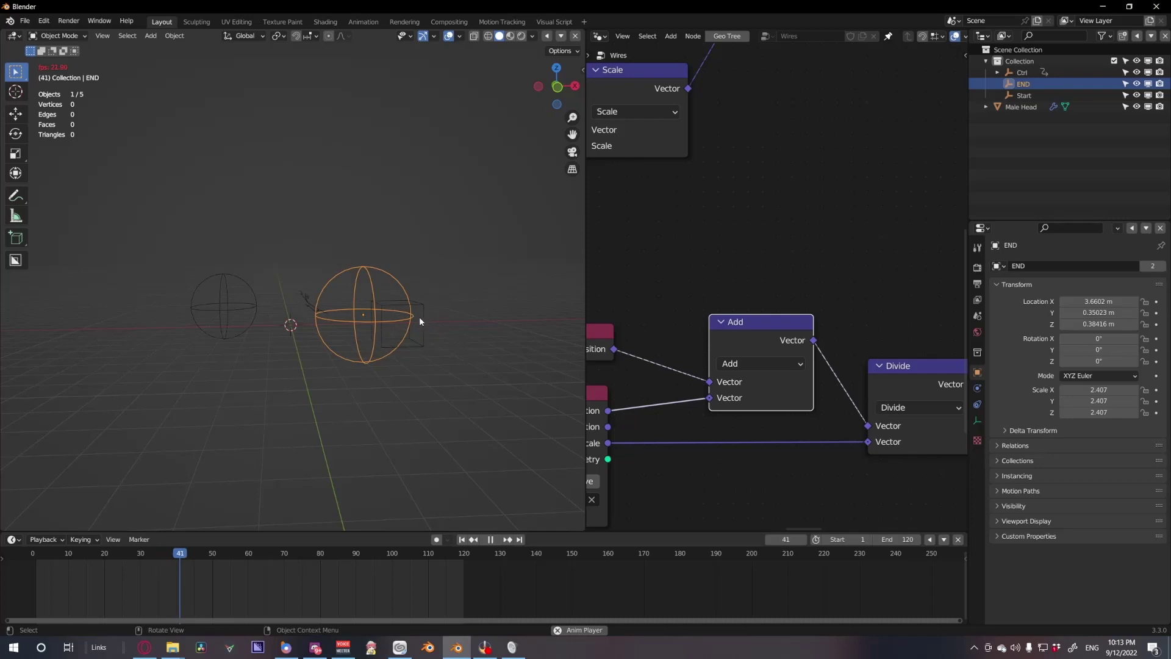
pyautogui.moveTo(271, 322); pyautogui.dragTo(272, 316)
pyautogui.click(262, 320)
pyautogui.click(194, 325)
pyautogui.click(129, 325)
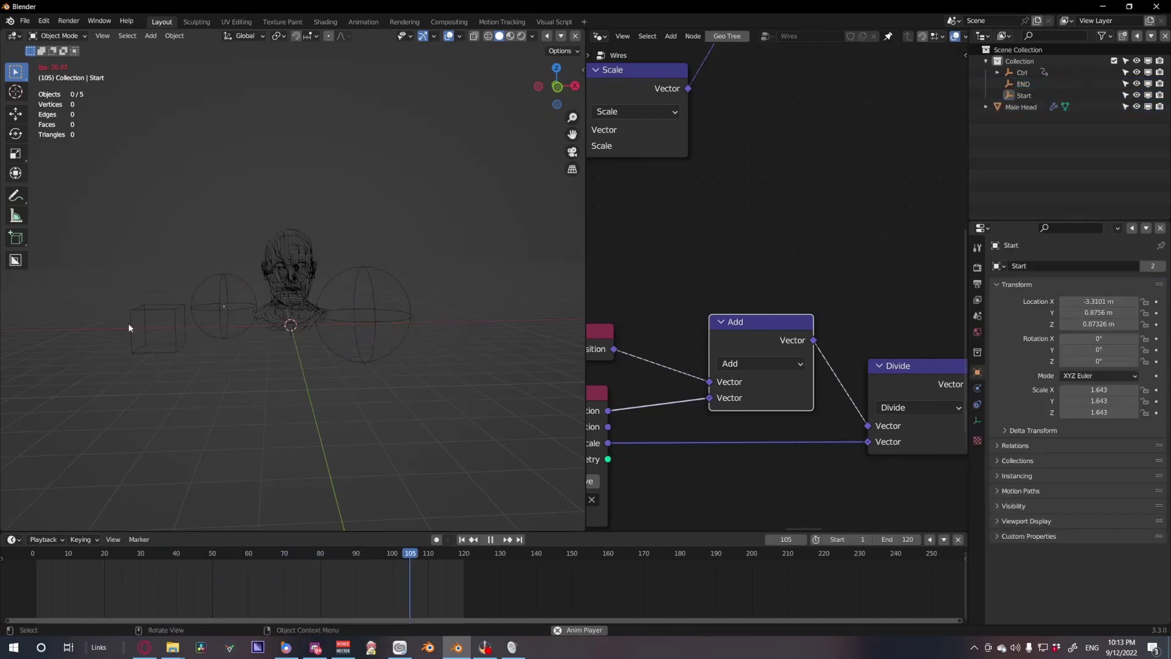
pyautogui.click(461, 299)
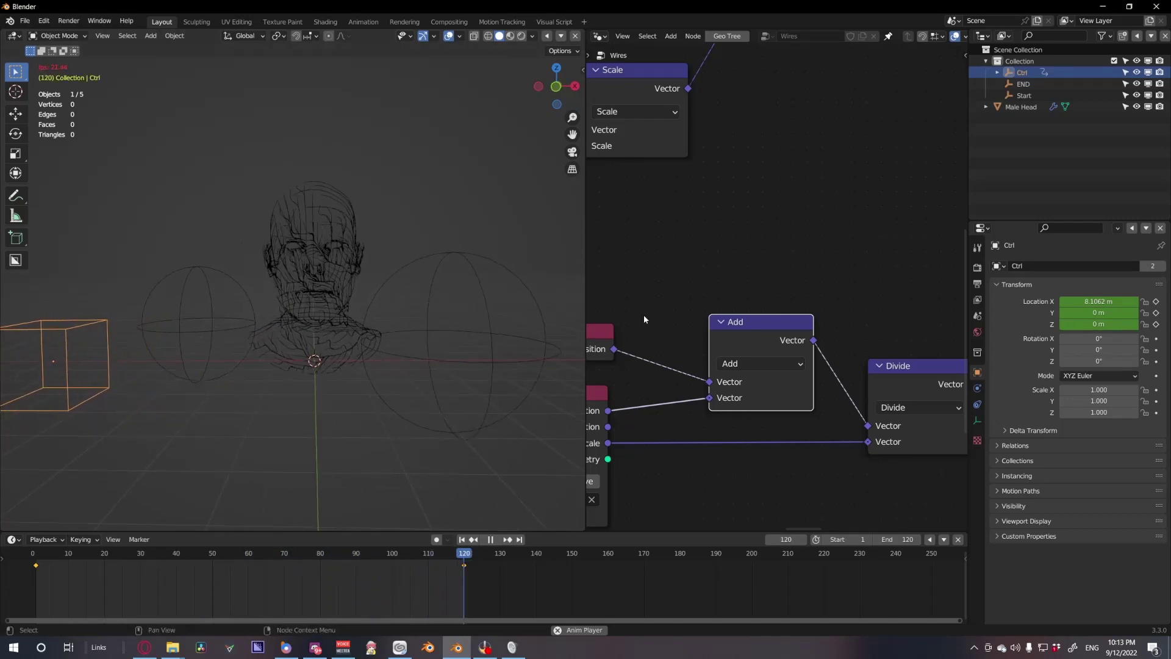
pyautogui.press('space')
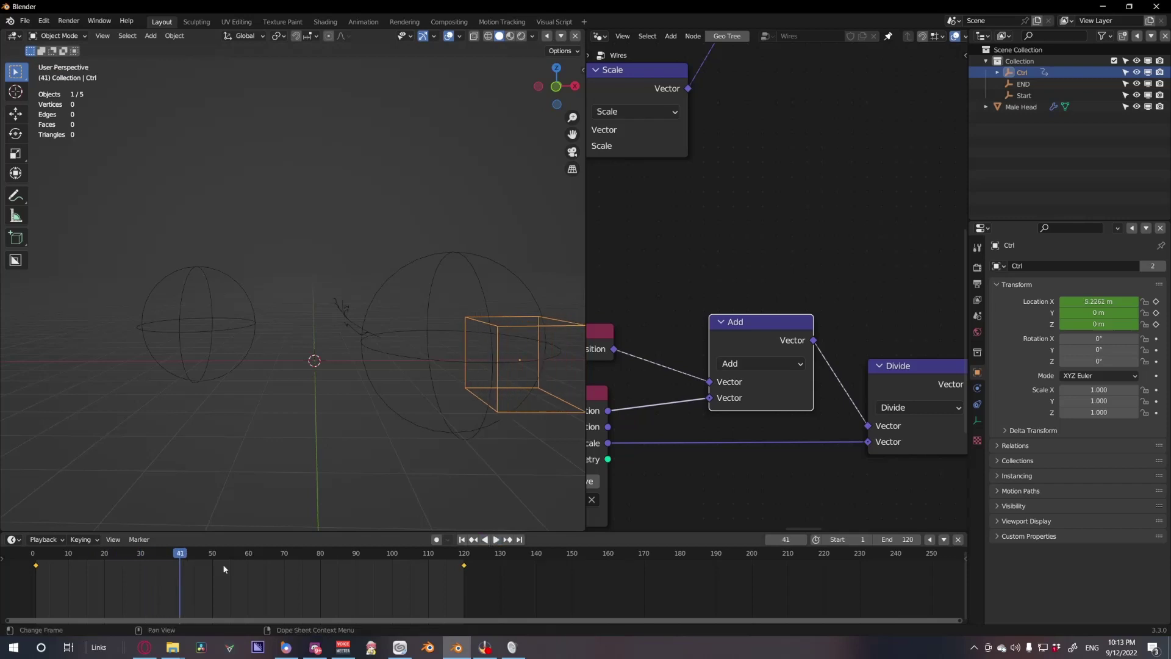
pyautogui.moveTo(188, 558); pyautogui.dragTo(381, 558)
pyautogui.scroll(-4, 764, 381)
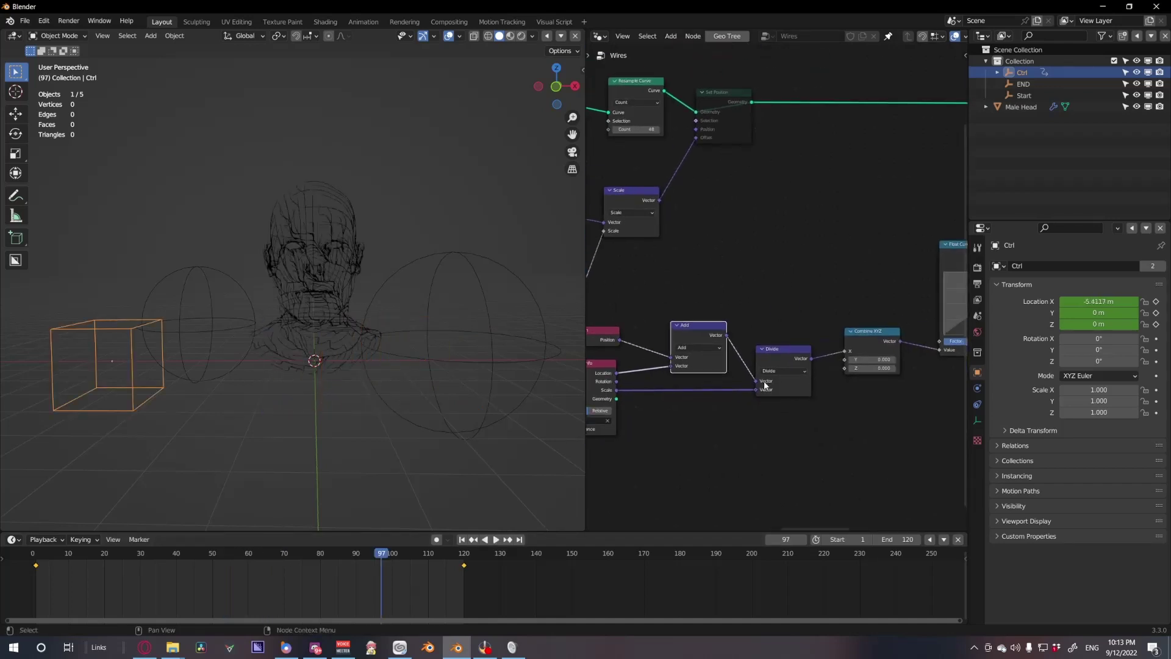
pyautogui.moveTo(806, 416); pyautogui.dragTo(667, 442, button='middle')
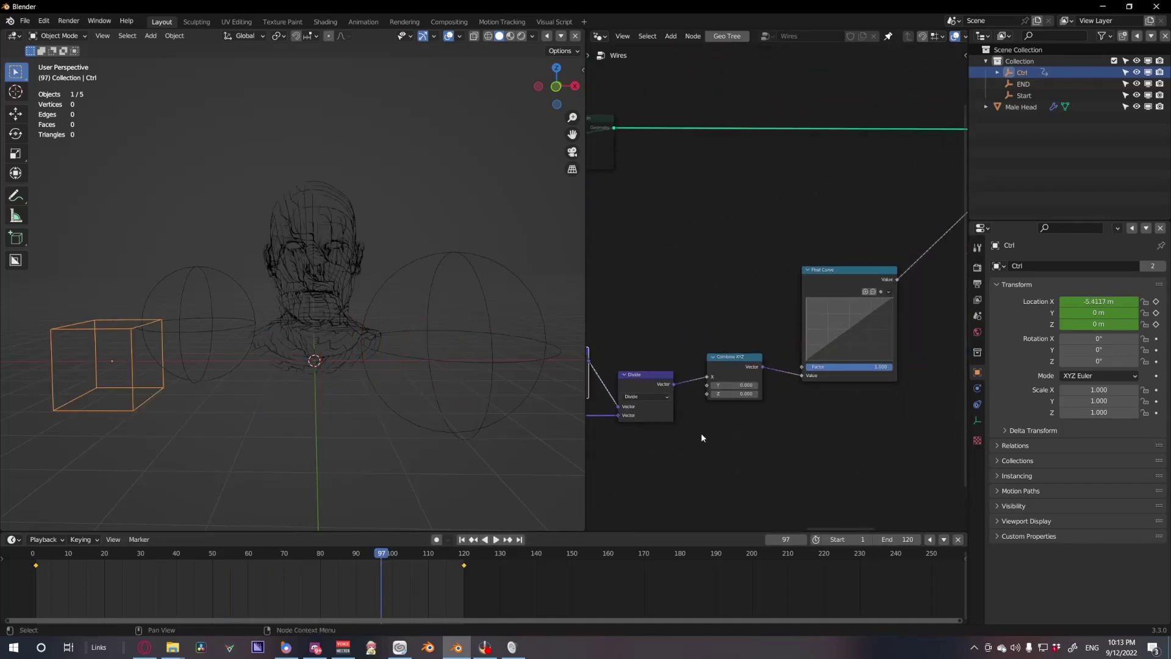
pyautogui.click(463, 541)
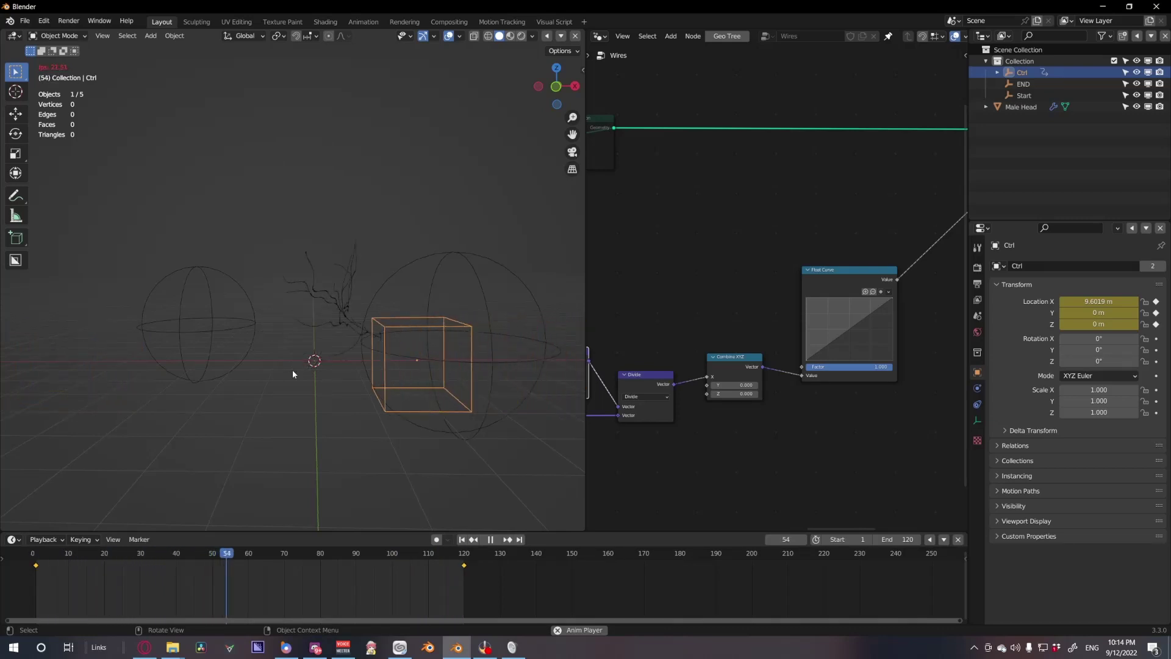
# Add a point to the Float Curve and place it at about 0.32, 0.11 while the animation plays
pyautogui.scroll(-9, 738, 286)
pyautogui.moveTo(745, 348)
pyautogui.mouseDown(button='middle')
pyautogui.moveTo(803, 344)
pyautogui.moveTo(795, 358)
pyautogui.moveTo(740, 358)
pyautogui.mouseUp(button='middle')
pyautogui.scroll(2, 803, 344)
pyautogui.scroll(11, 815, 325)
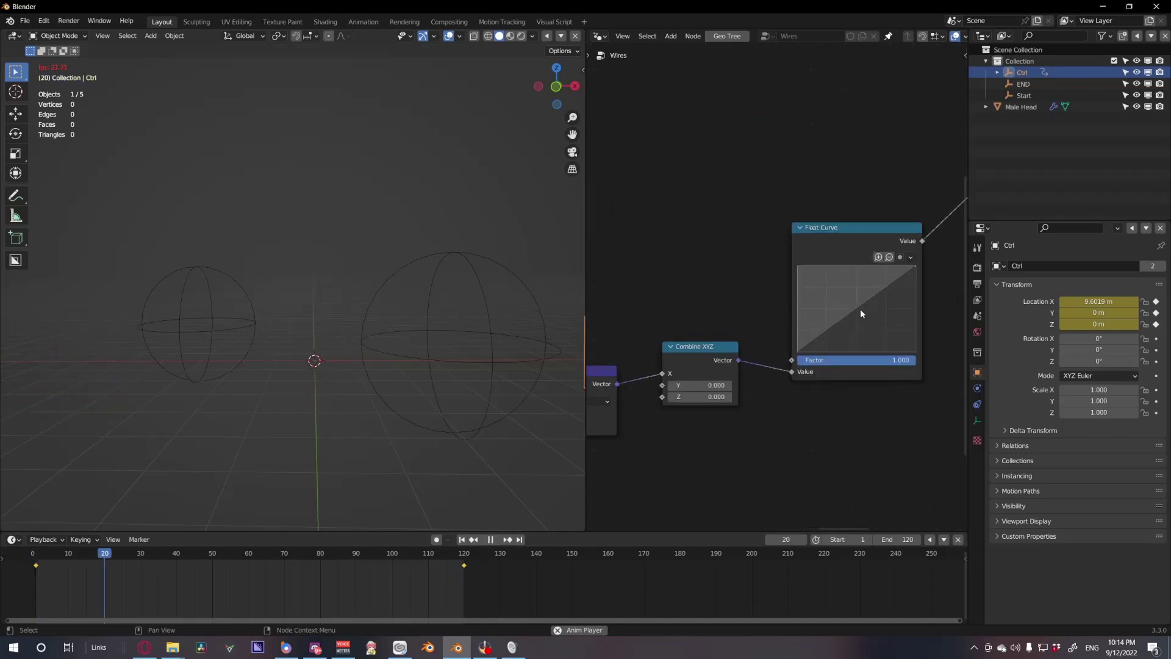
pyautogui.scroll(1, 860, 309)
pyautogui.moveTo(826, 310); pyautogui.dragTo(761, 319, button='middle')
pyautogui.scroll(3, 799, 290)
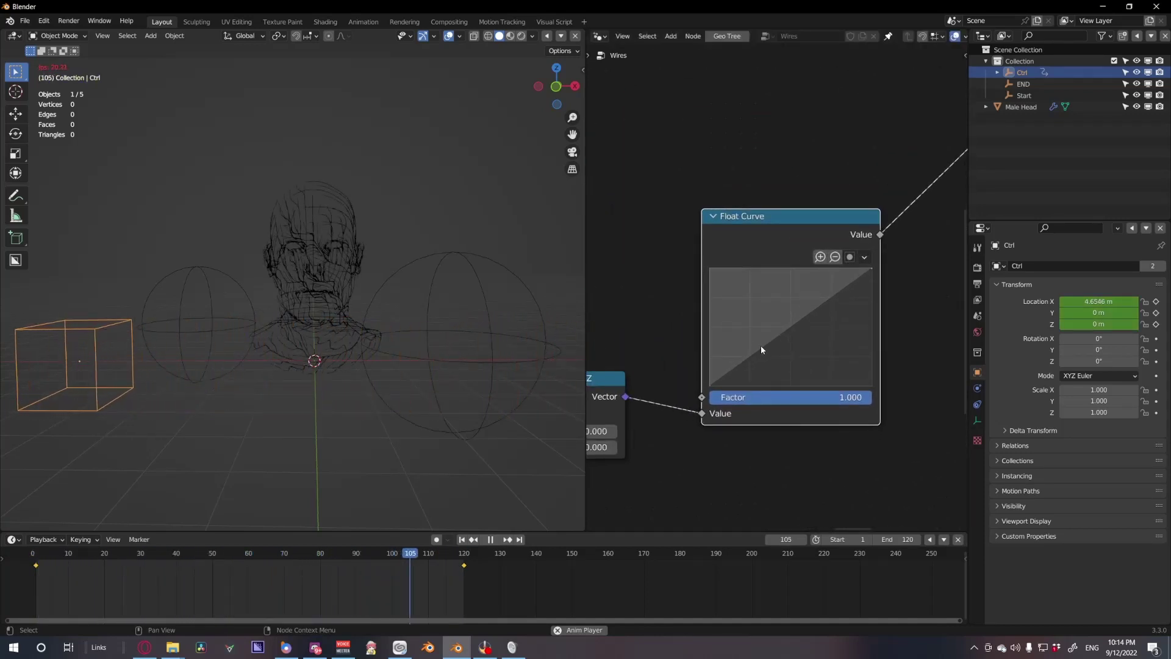
pyautogui.moveTo(761, 348); pyautogui.dragTo(743, 284)
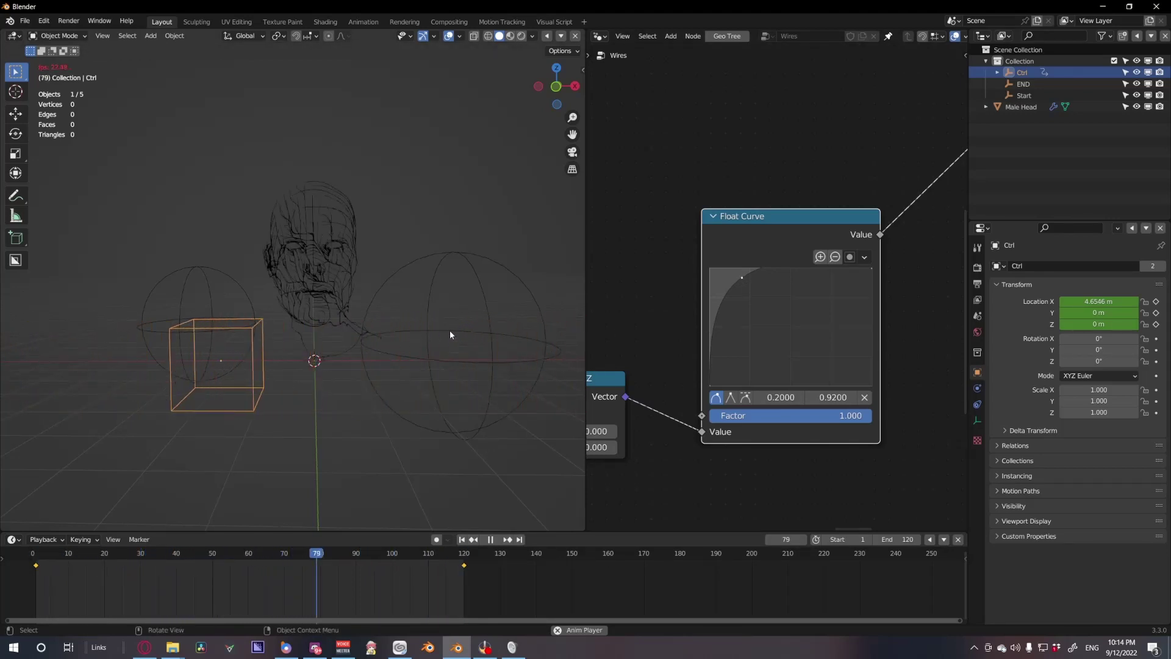
pyautogui.moveTo(742, 277); pyautogui.dragTo(794, 369)
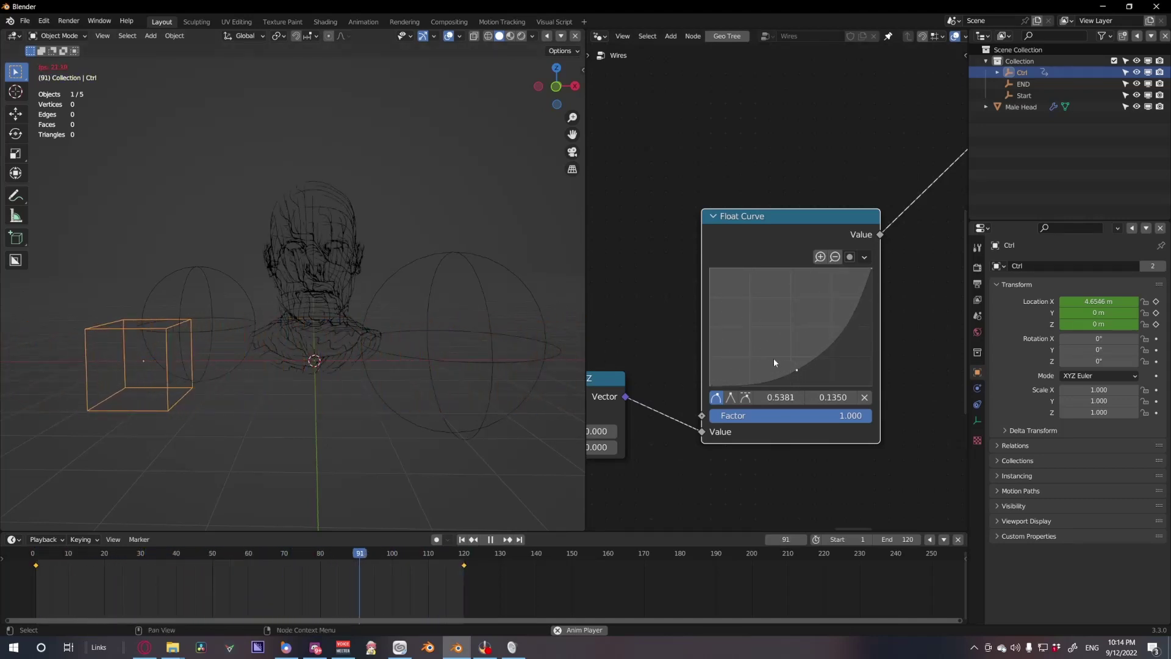
pyautogui.moveTo(798, 370); pyautogui.dragTo(763, 372)
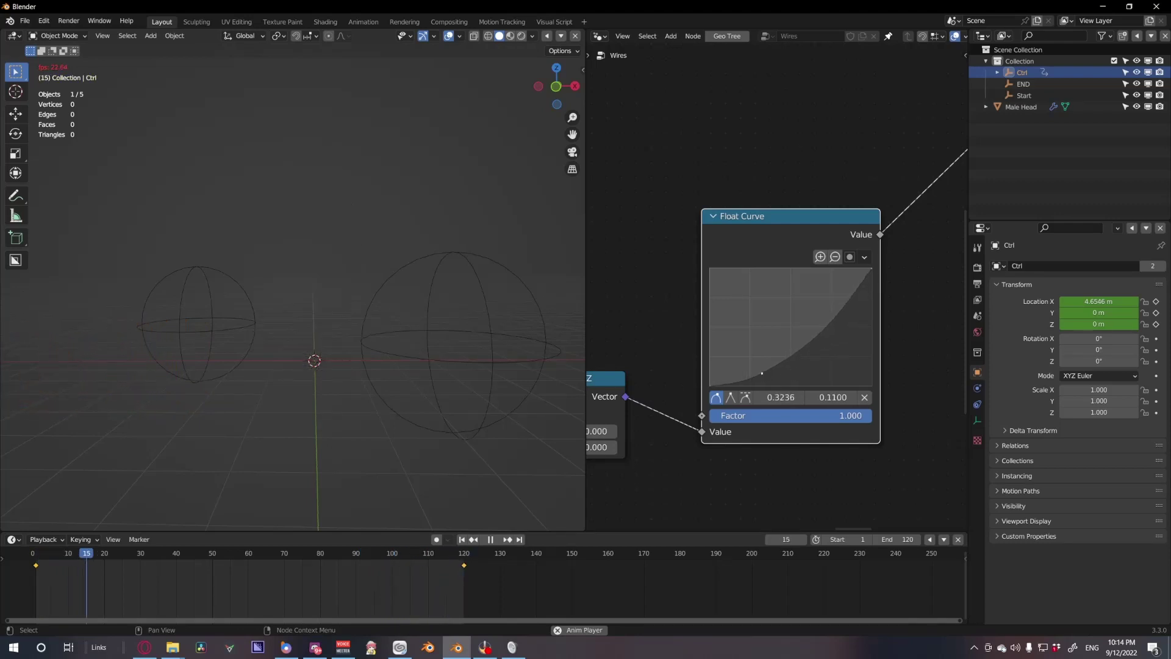
# Reshape the Float Curve with points at about 0.1345, 0.4750 and 0.5563, 0.8950, and its end point at the top
pyautogui.moveTo(819, 344); pyautogui.dragTo(803, 274)
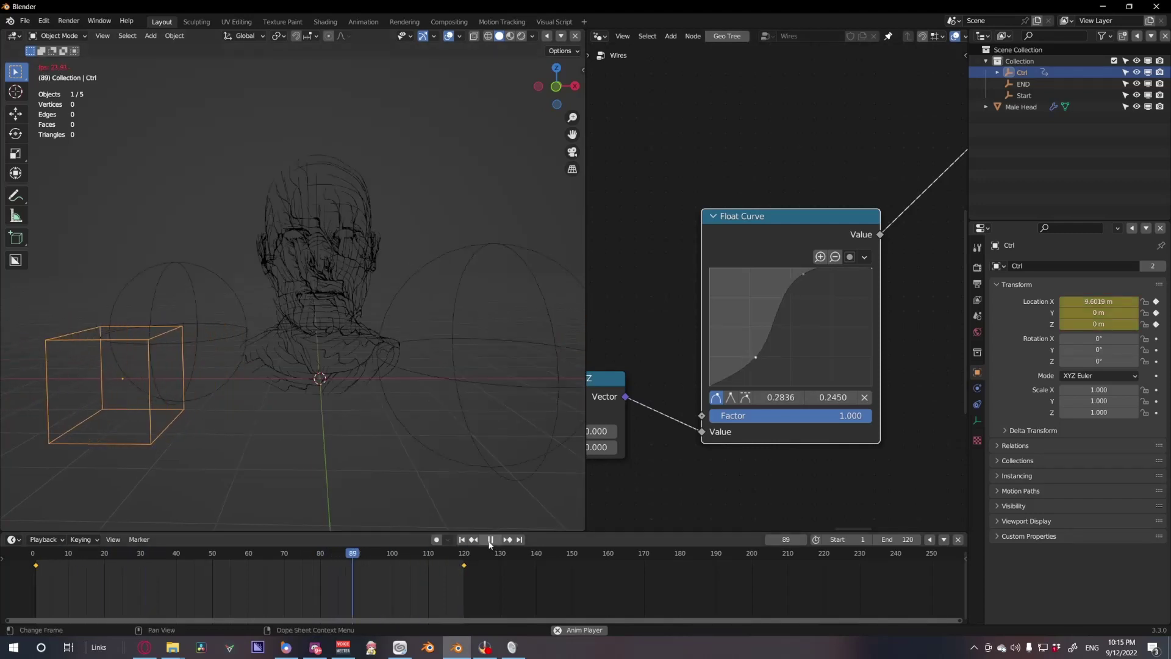
pyautogui.click(491, 540)
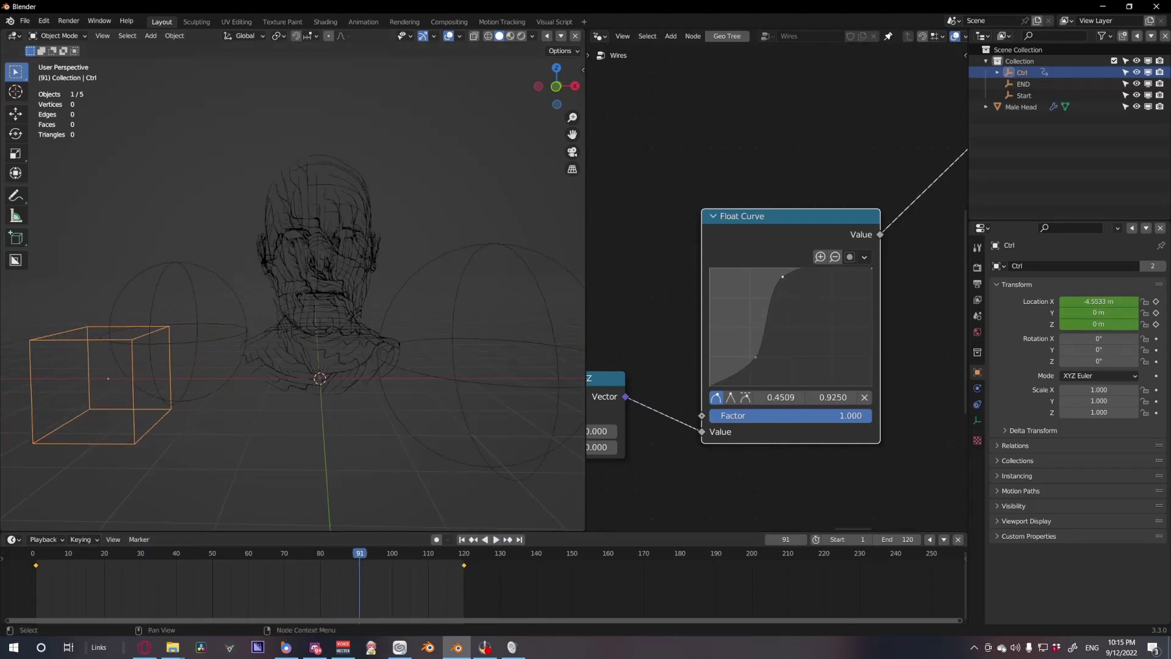
pyautogui.click(462, 540)
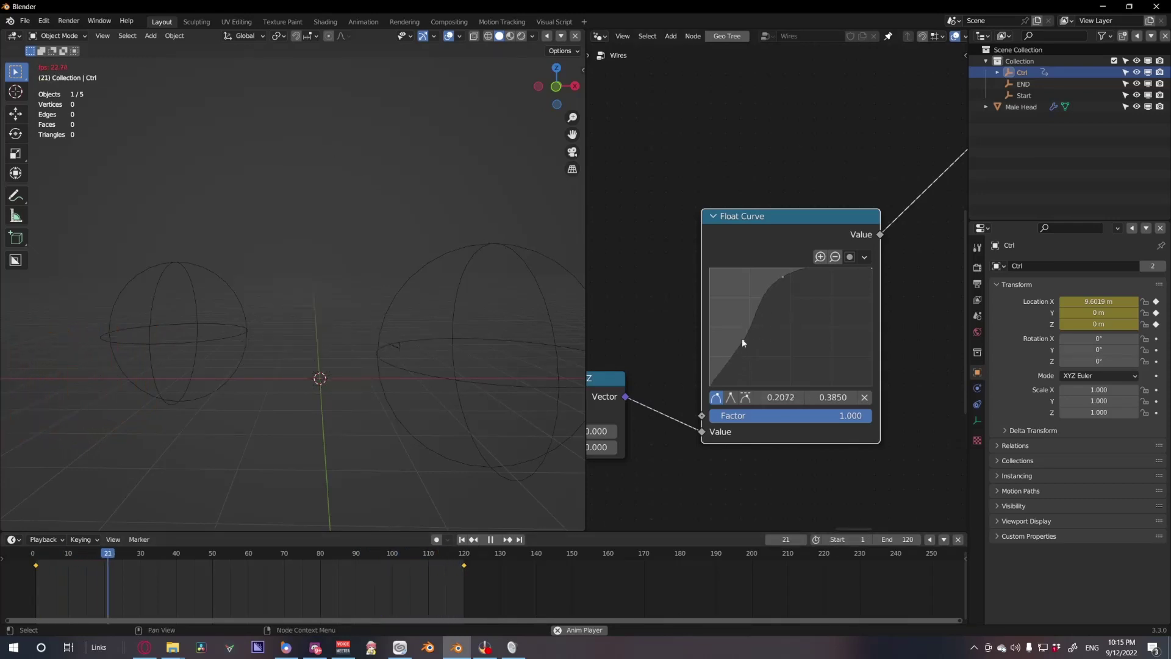
pyautogui.moveTo(780, 279)
pyautogui.mouseDown()
pyautogui.moveTo(784, 311)
pyautogui.moveTo(766, 349)
pyautogui.moveTo(796, 318)
pyautogui.moveTo(801, 272)
pyautogui.mouseUp()
pyautogui.moveTo(743, 340); pyautogui.dragTo(731, 330)
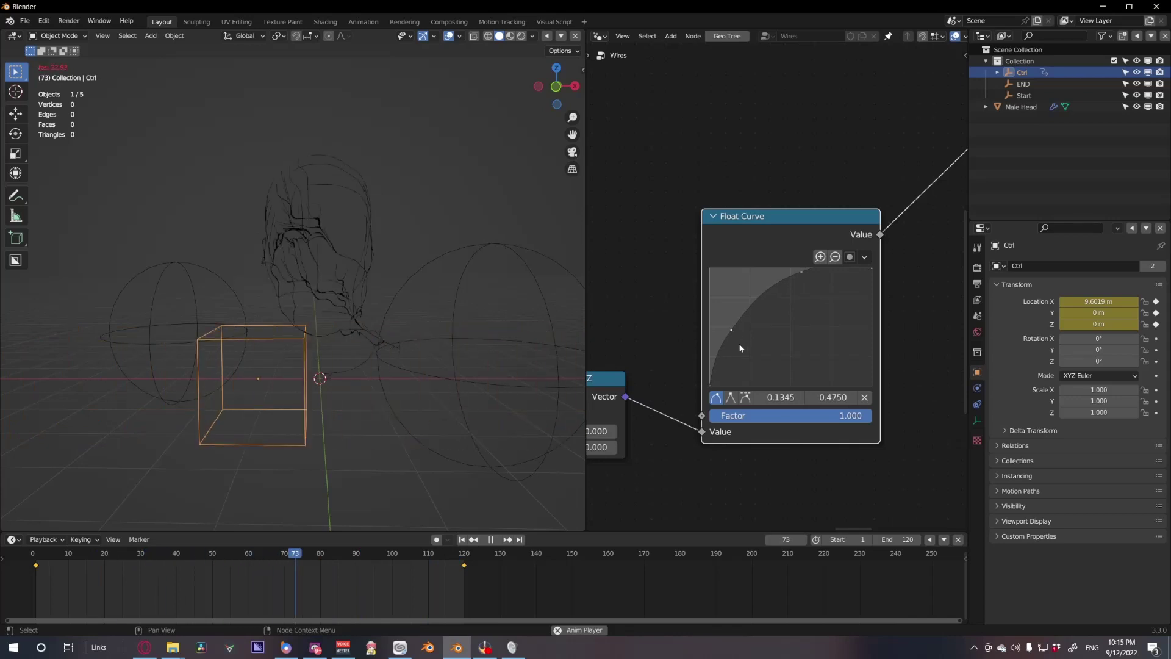
pyautogui.moveTo(871, 269); pyautogui.dragTo(868, 300)
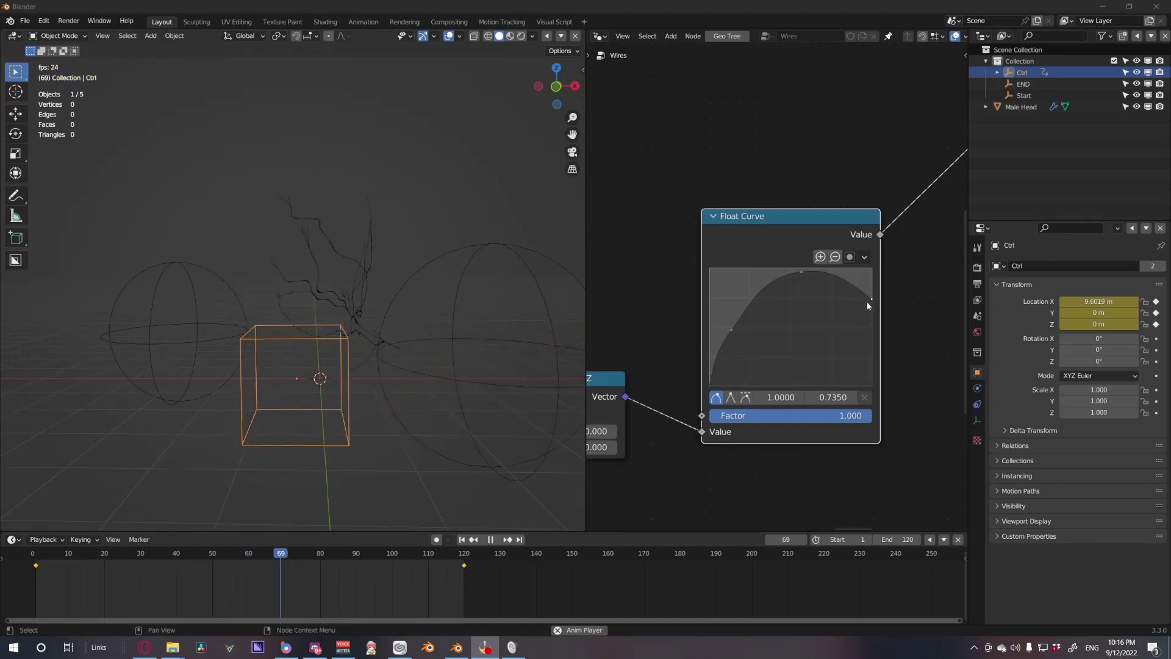
pyautogui.moveTo(873, 298); pyautogui.dragTo(872, 261)
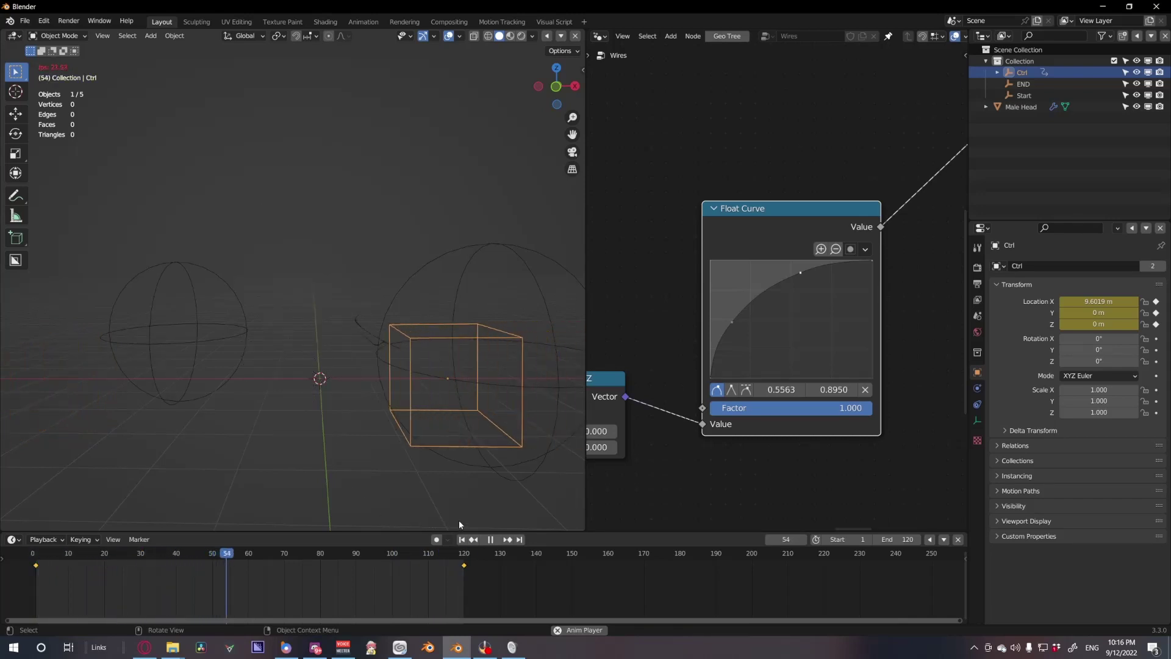
# Stop playback, check the wires at the first frame and near frame 107, and go to the last frame, 120
pyautogui.click(490, 539)
pyautogui.click(461, 539)
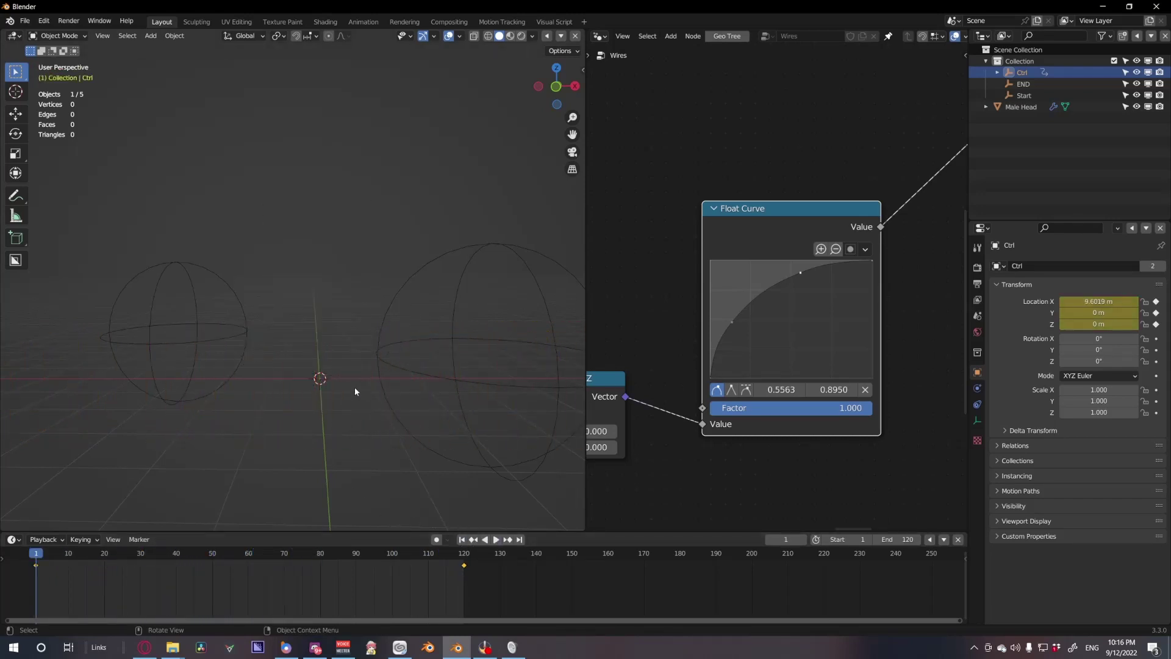
pyautogui.scroll(-3, 353, 387)
pyautogui.click(417, 554)
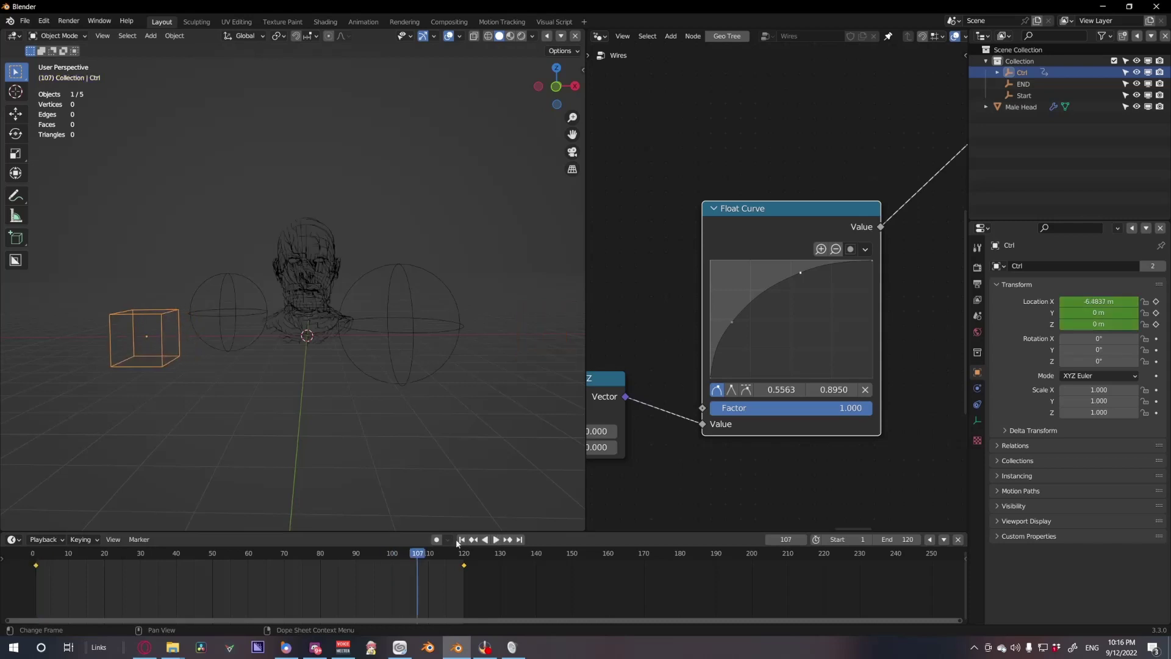
pyautogui.click(520, 540)
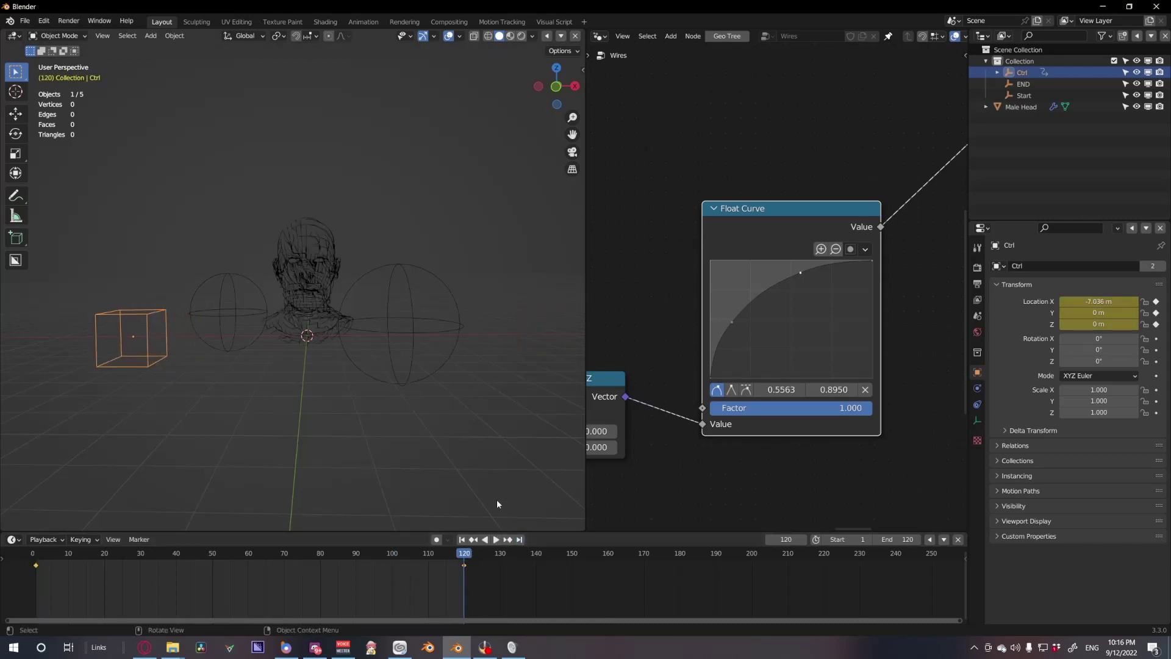
# Add a second material slot to the Male Head and create a new material named Gloe in it
pyautogui.scroll(-6, 840, 214)
pyautogui.moveTo(874, 232); pyautogui.dragTo(719, 337, button='middle')
pyautogui.moveTo(850, 284); pyautogui.dragTo(729, 336, button='middle')
pyautogui.scroll(5, 769, 348)
pyautogui.moveTo(835, 313); pyautogui.dragTo(731, 369, button='middle')
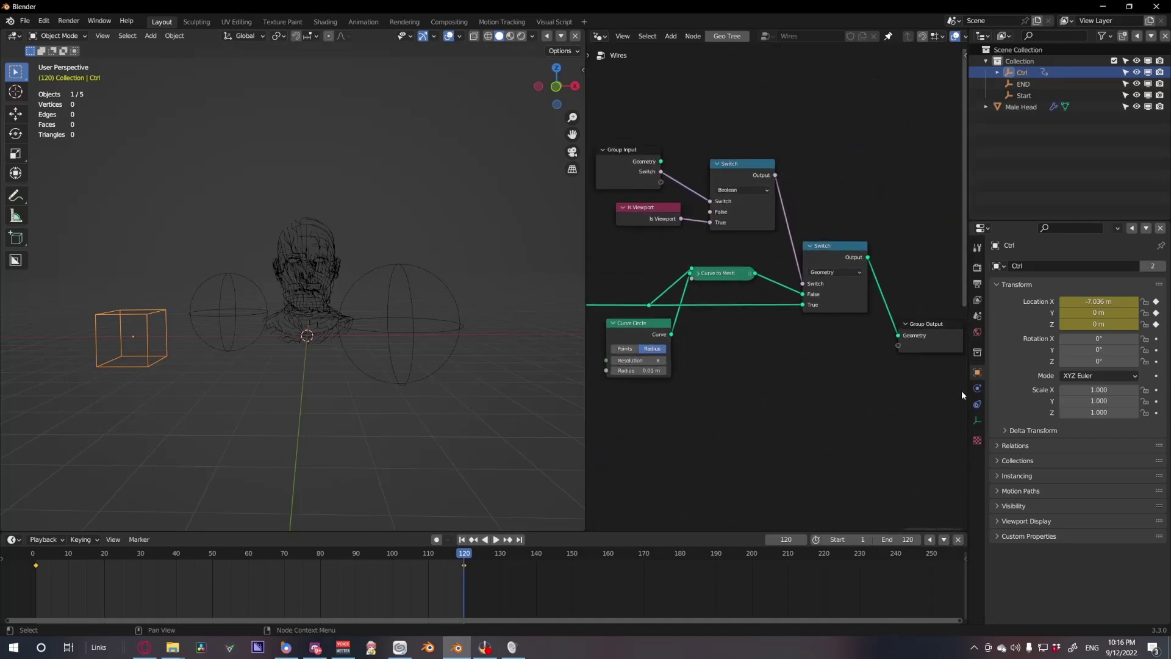
pyautogui.click(317, 277)
pyautogui.click(977, 468)
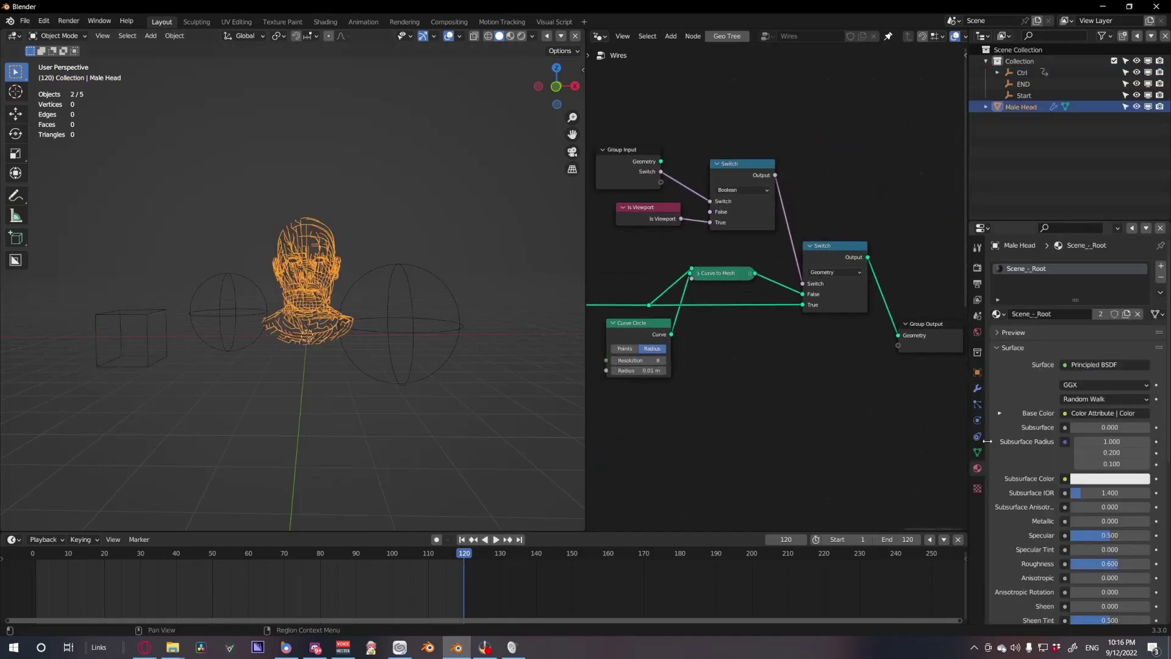
pyautogui.click(1160, 267)
pyautogui.click(1039, 344)
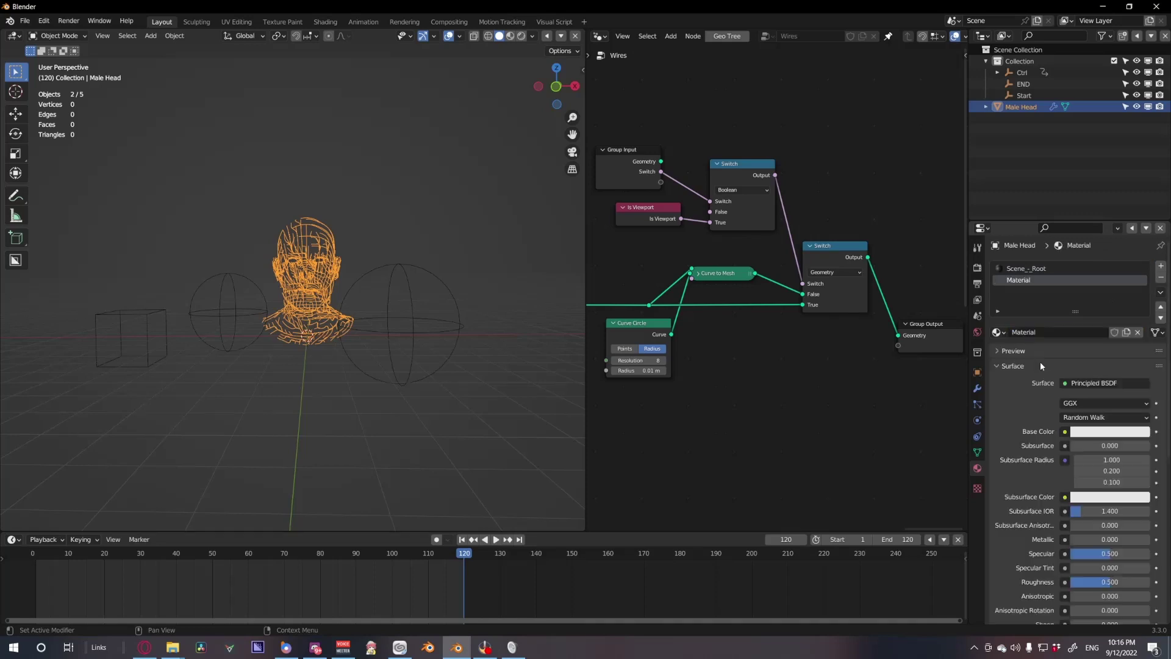
pyautogui.doubleClick(1048, 333)
pyautogui.write('F')
# Change the Gloe material's surface shader to Emission and give it a red color
pyautogui.click(1087, 382)
pyautogui.click(1018, 170)
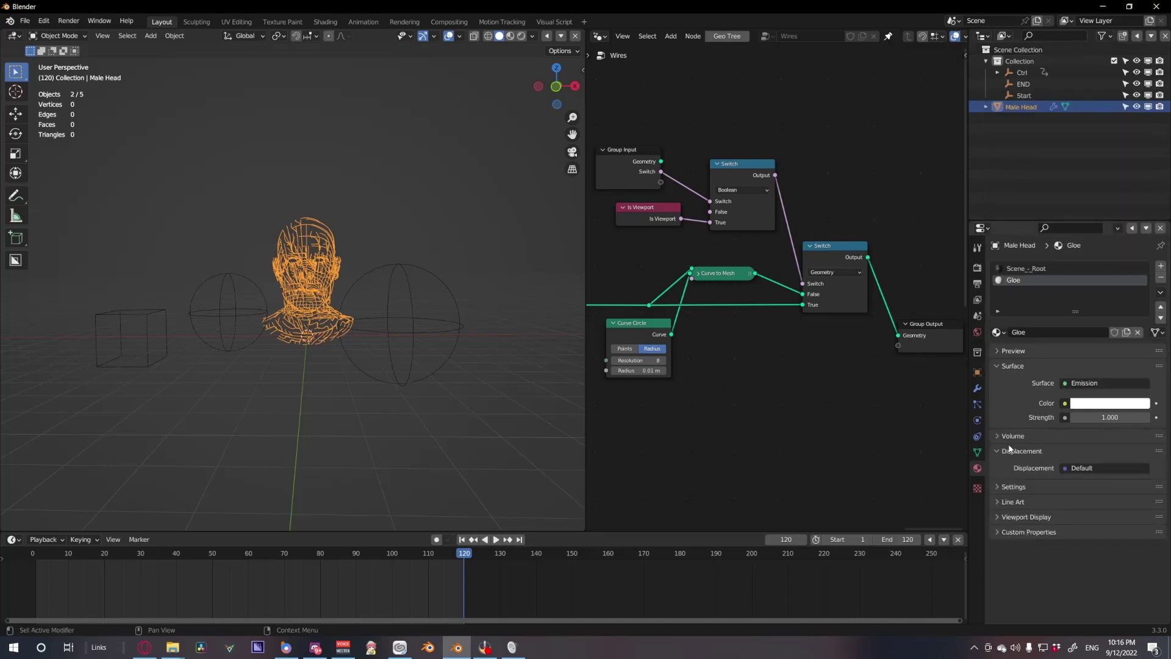
pyautogui.click(1092, 401)
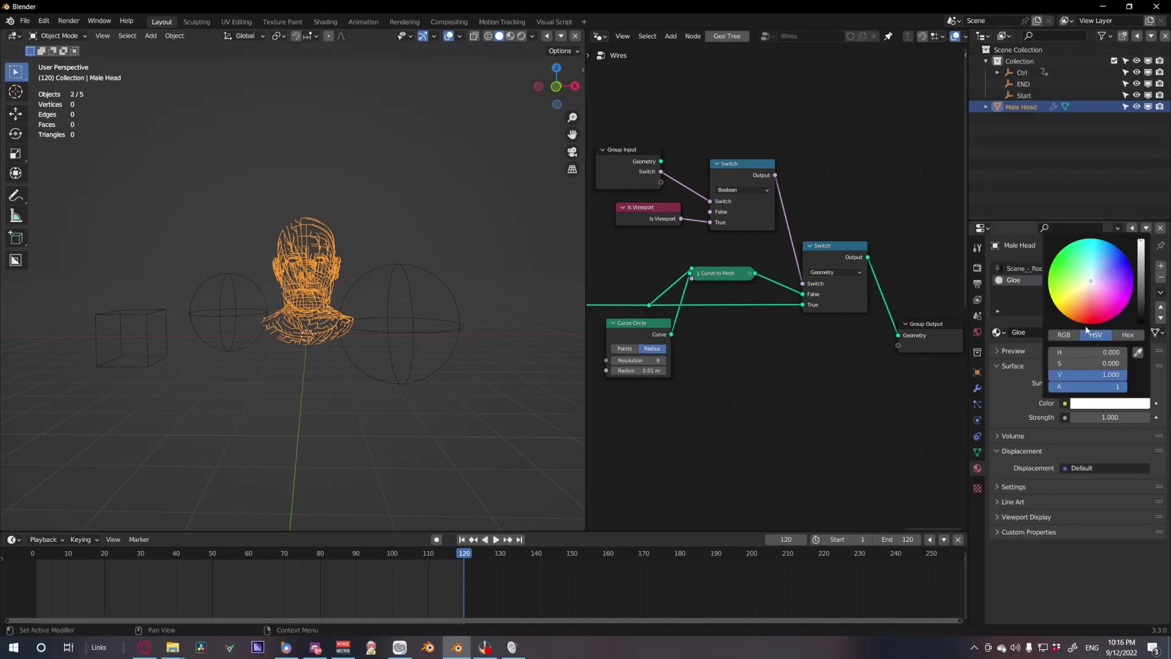
pyautogui.moveTo(1074, 364); pyautogui.dragTo(1125, 364)
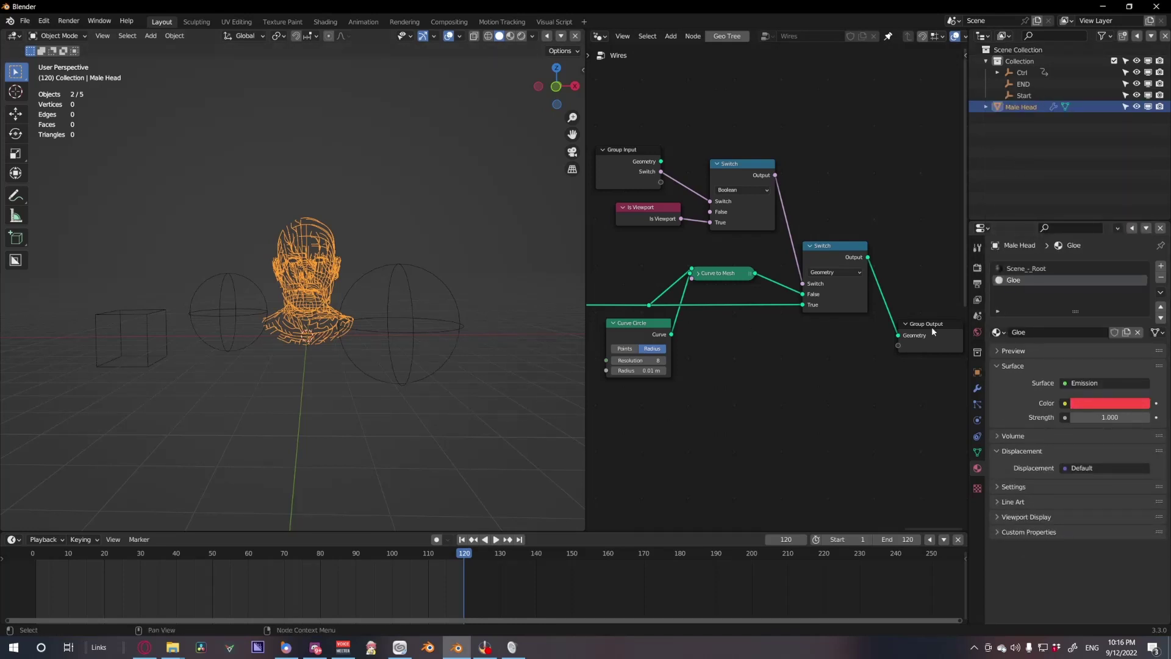
# Insert a Set Material node between the geometry Switch and the Group Output, and assign the Gloe material in it
pyautogui.hotkey('shift', 'a')
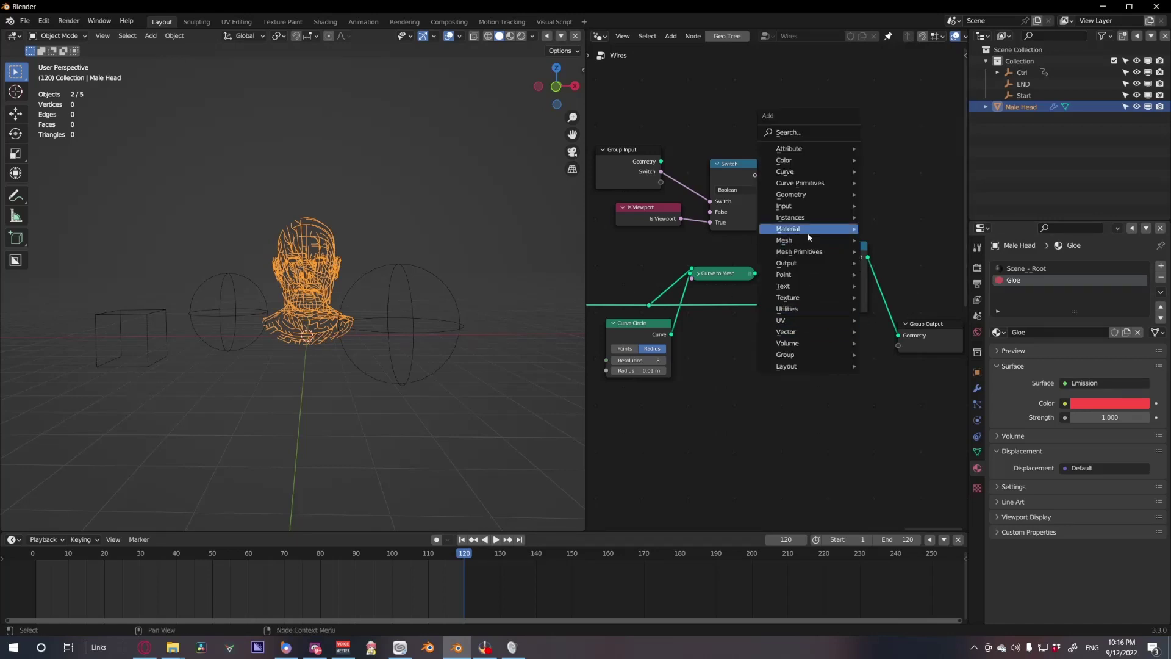
pyautogui.moveTo(845, 229)
pyautogui.click(897, 273)
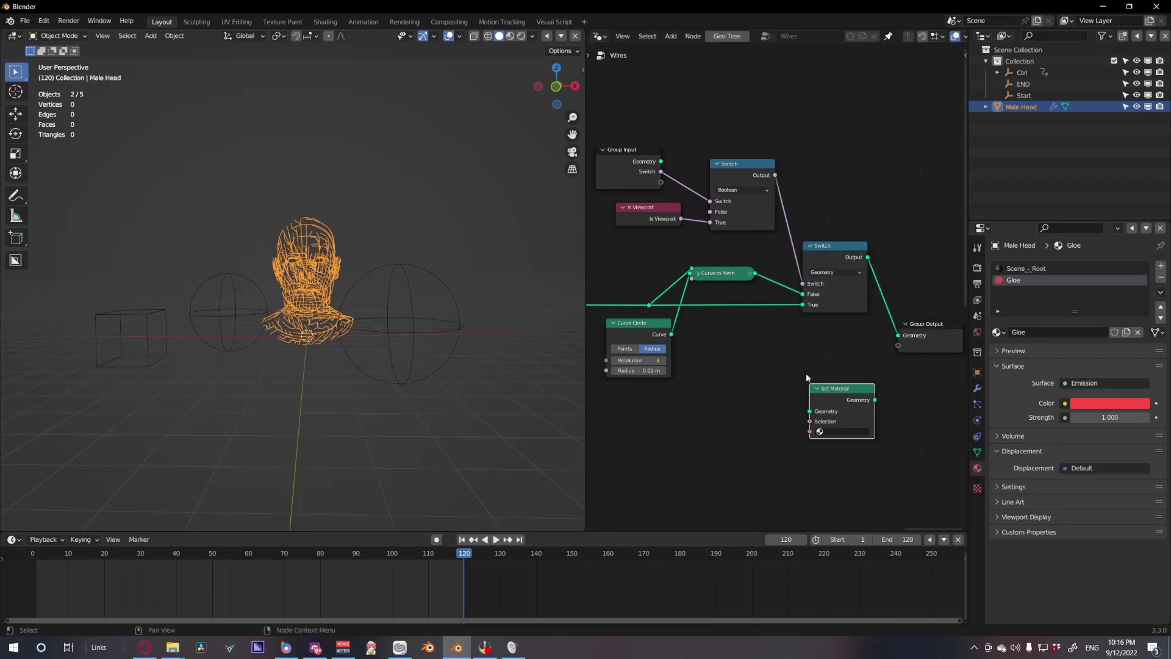
pyautogui.moveTo(844, 390); pyautogui.dragTo(879, 283)
pyautogui.moveTo(886, 403); pyautogui.dragTo(800, 400, button='middle')
pyautogui.scroll(5, 802, 341)
pyautogui.click(872, 334)
pyautogui.click(863, 365)
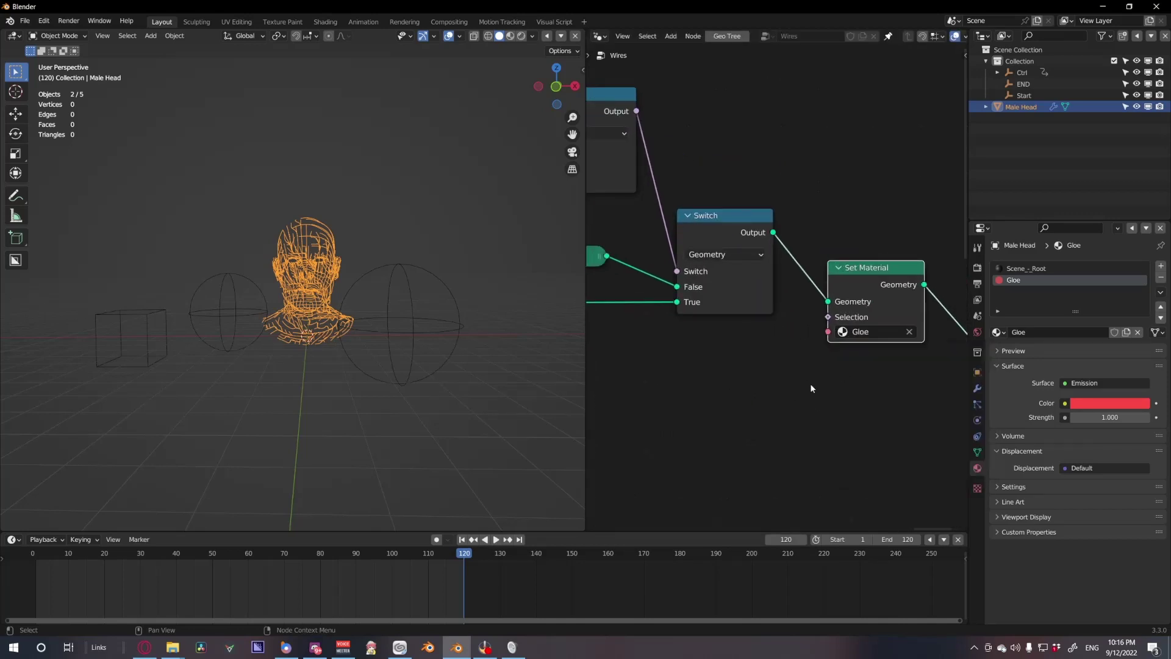
pyautogui.moveTo(617, 342); pyautogui.dragTo(682, 371, button='middle')
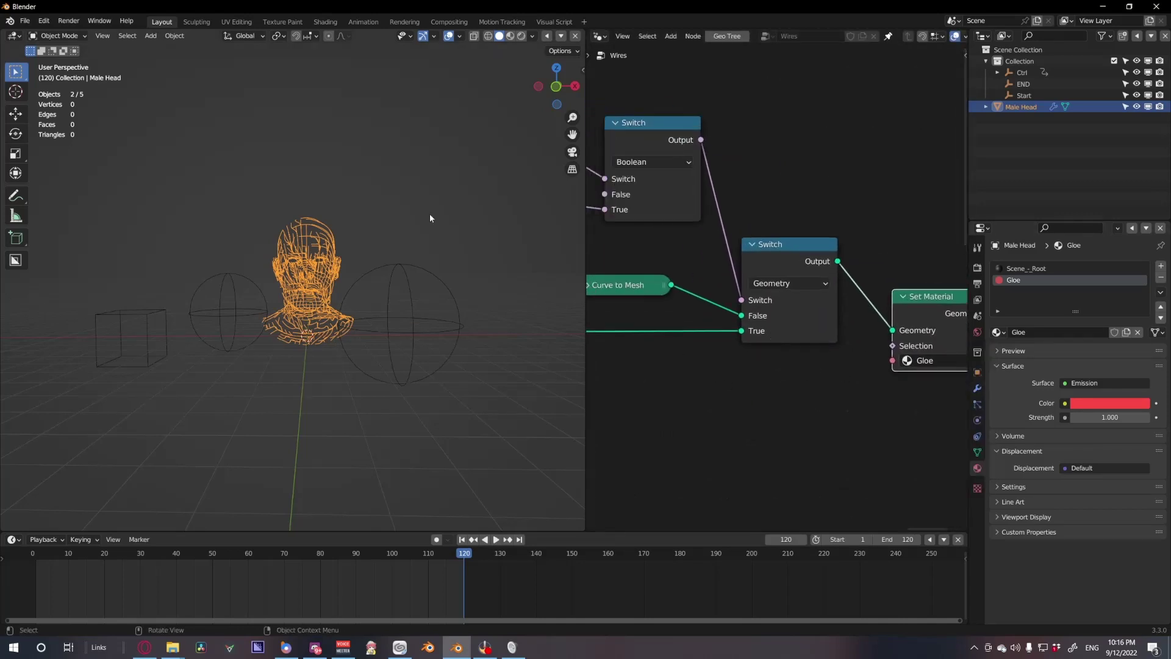
# Switch the render engine to Eevee and show the viewport in rendered shading
pyautogui.click(381, 275)
pyautogui.scroll(4, 381, 275)
pyautogui.click(977, 268)
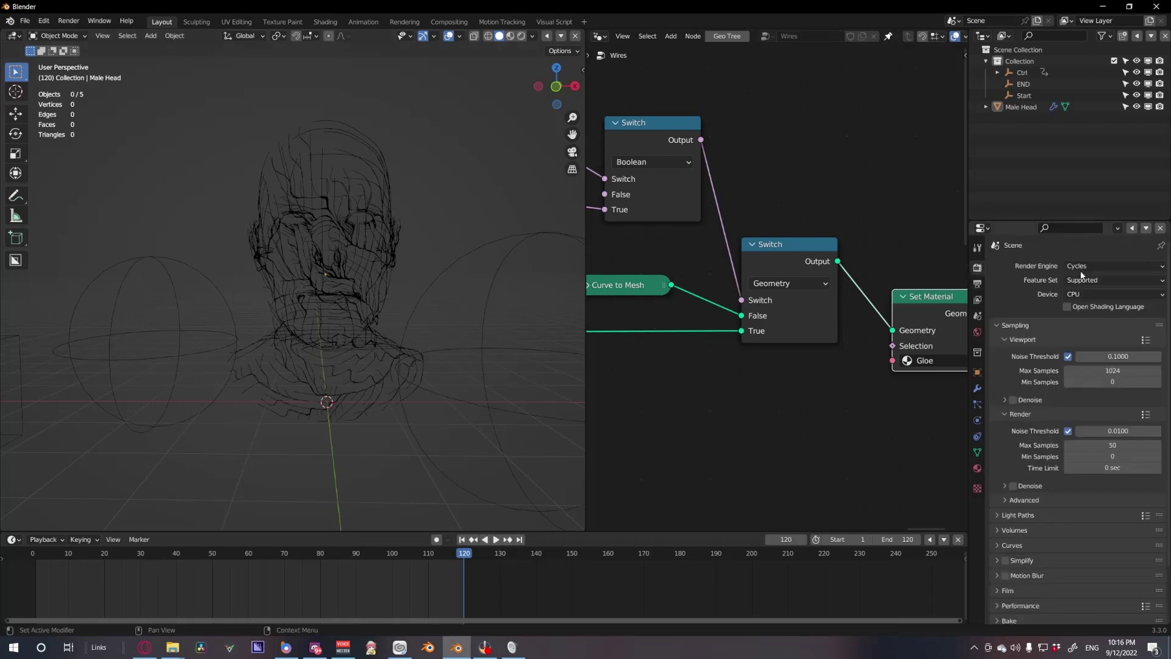
pyautogui.click(1081, 266)
pyautogui.click(1081, 281)
pyautogui.press('z')
pyautogui.click(370, 263)
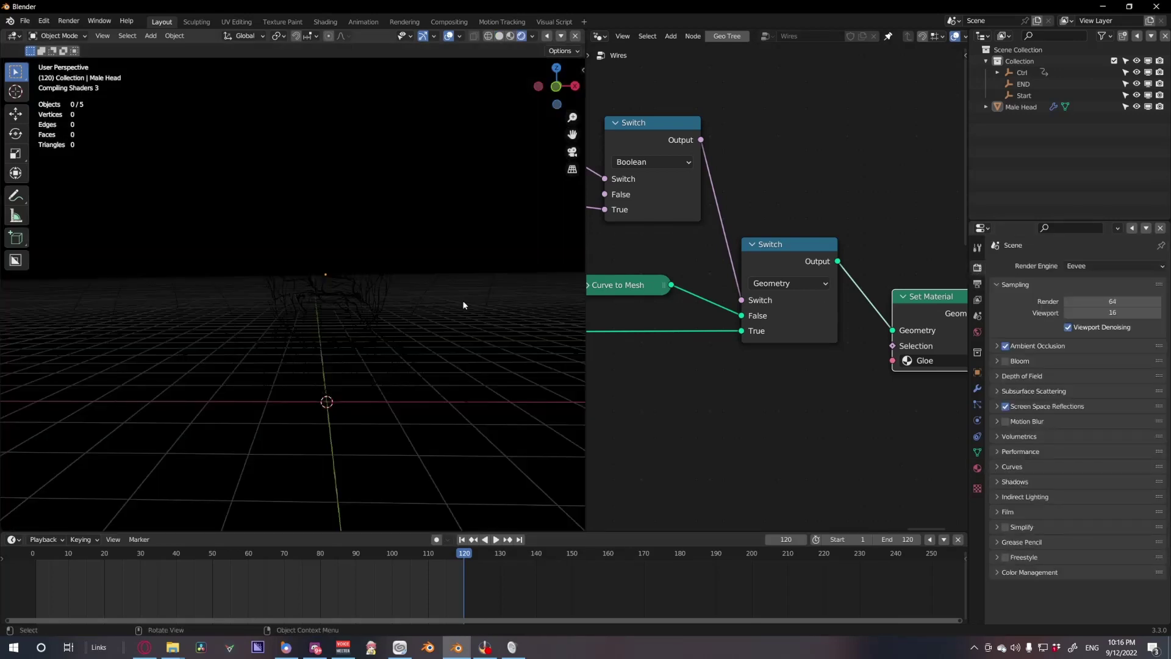
pyautogui.scroll(-3, 512, 324)
pyautogui.scroll(3, 511, 326)
pyautogui.keyDown('shift'); pyautogui.moveTo(509, 331); pyautogui.dragTo(469, 342, button='middle'); pyautogui.keyUp('shift')
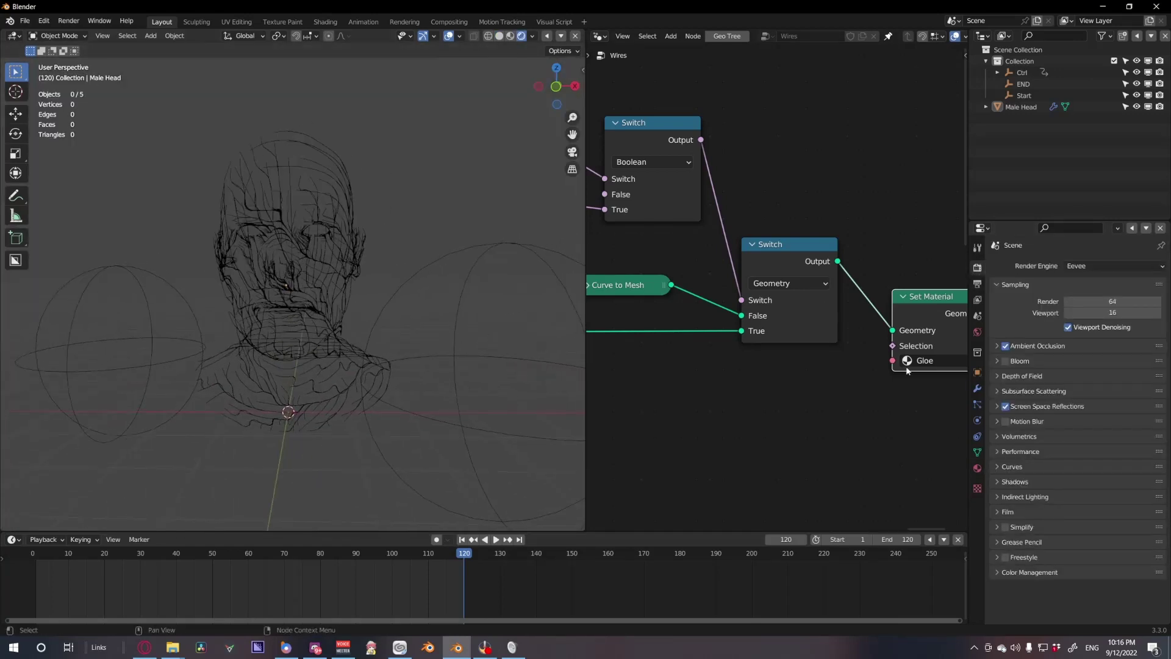
# Set the Wires modifier's Switch value to 0 and darken the world background color to black
pyautogui.click(977, 388)
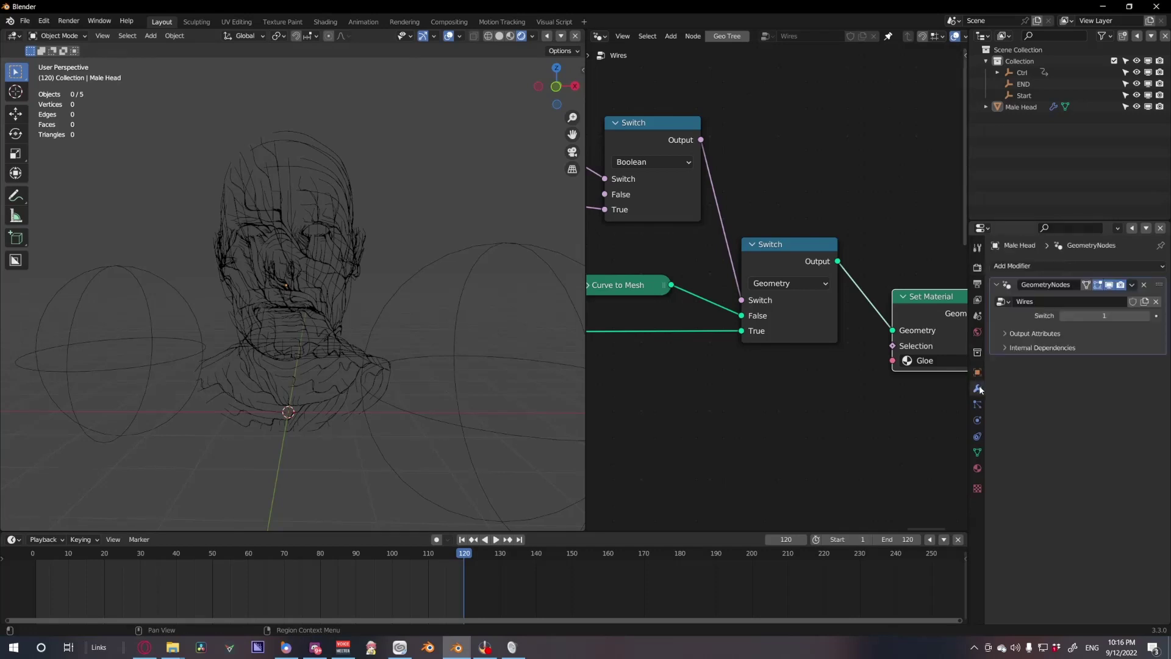
pyautogui.click(1062, 315)
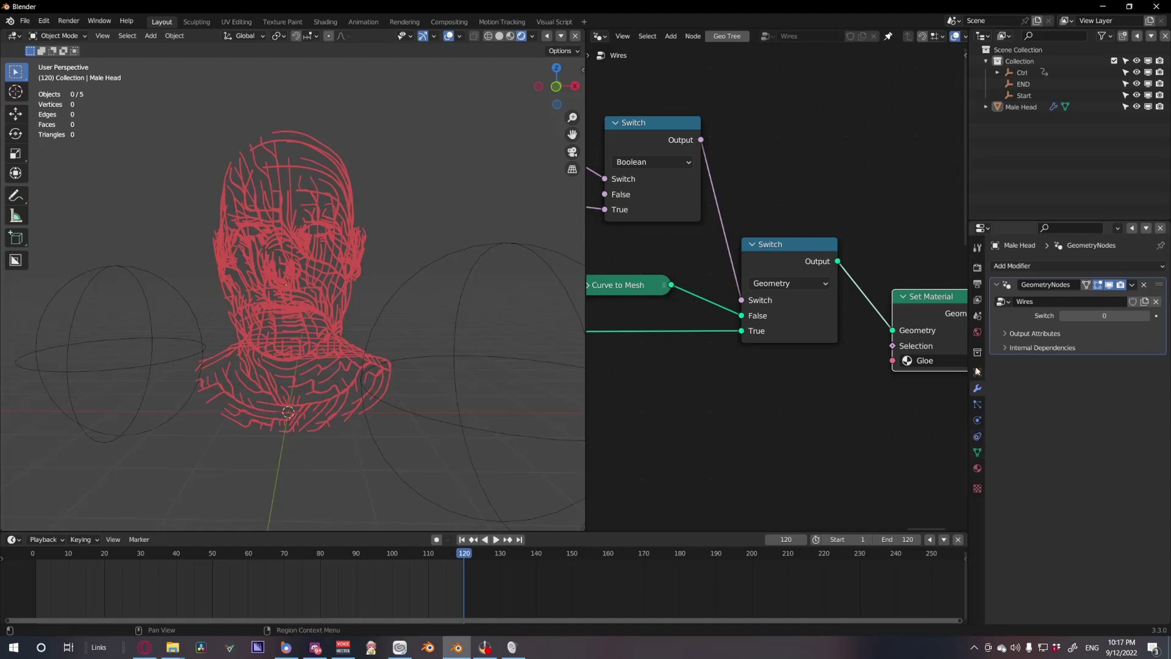
pyautogui.click(977, 332)
pyautogui.click(1089, 343)
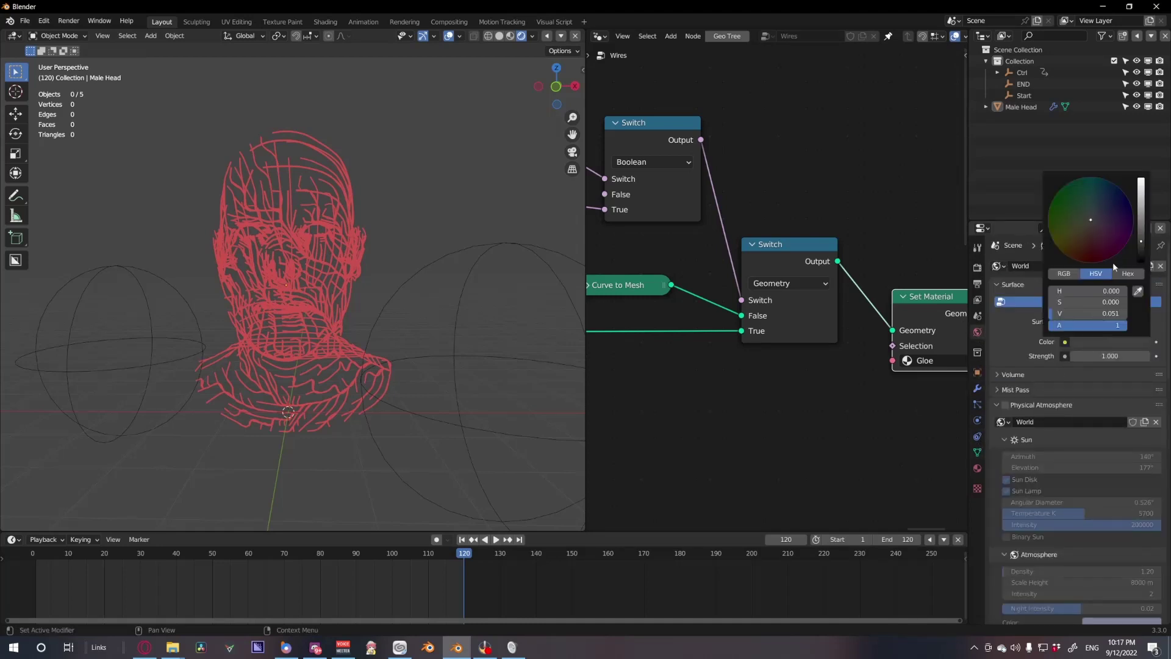
pyautogui.moveTo(1140, 242); pyautogui.dragTo(1140, 262)
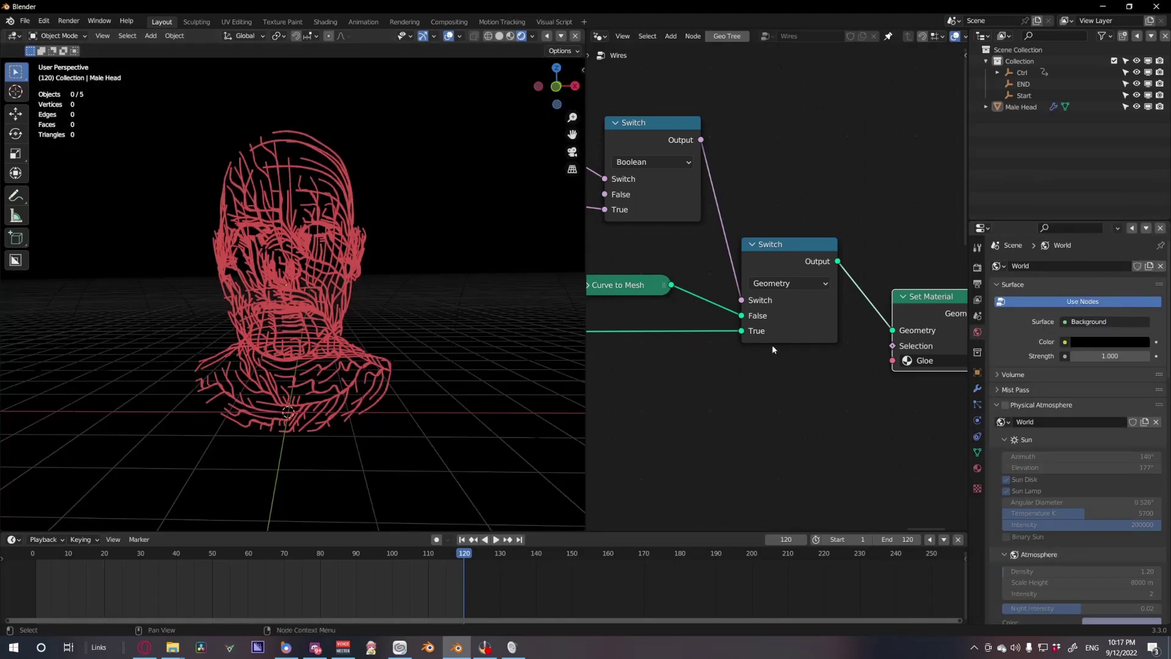
# Change the Gloe material's emission color to yellow-green
pyautogui.click(978, 468)
pyautogui.click(1084, 429)
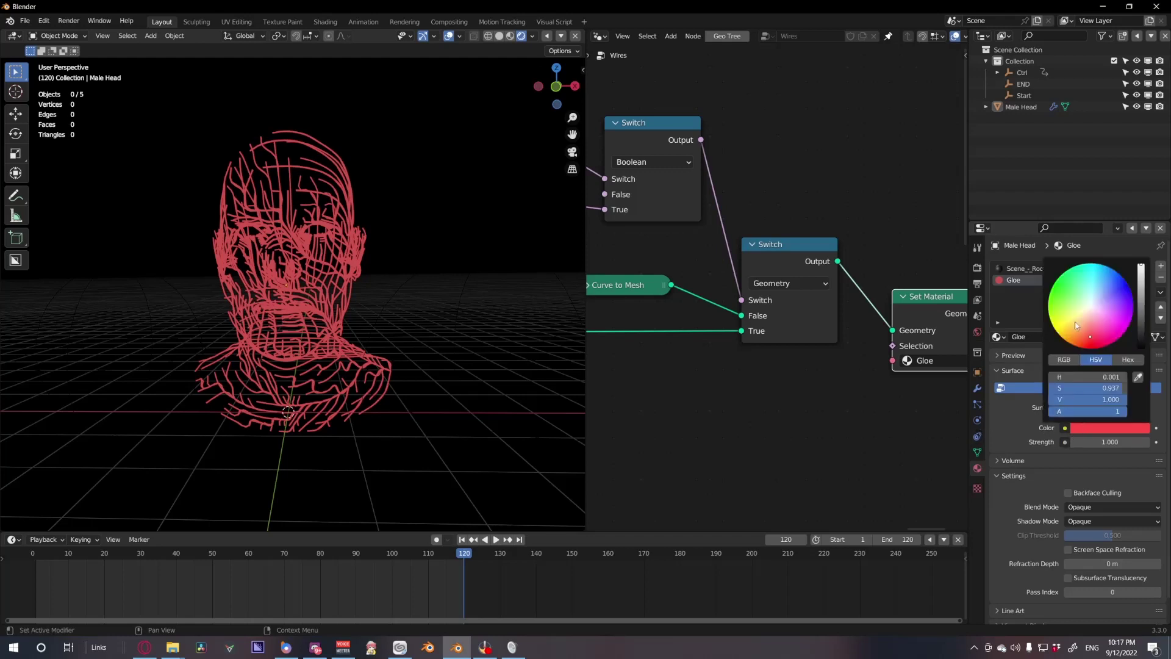
pyautogui.moveTo(1078, 336); pyautogui.dragTo(1050, 311)
# Enable Bloom in the Eevee render settings
pyautogui.click(978, 283)
pyautogui.click(978, 268)
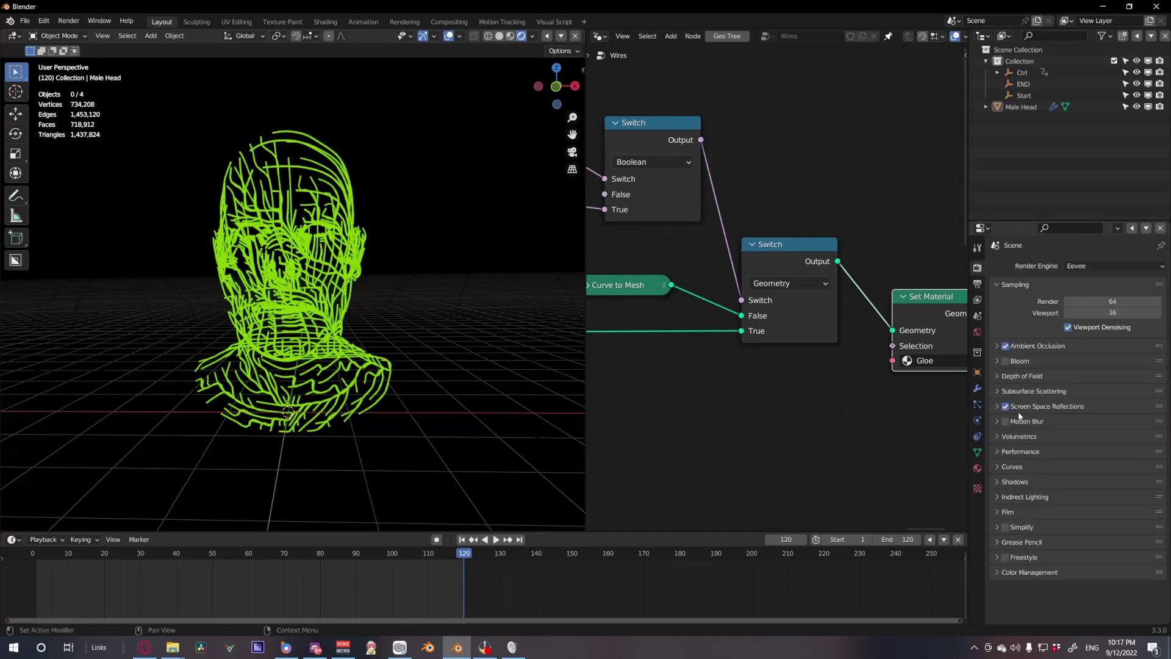
pyautogui.click(1006, 361)
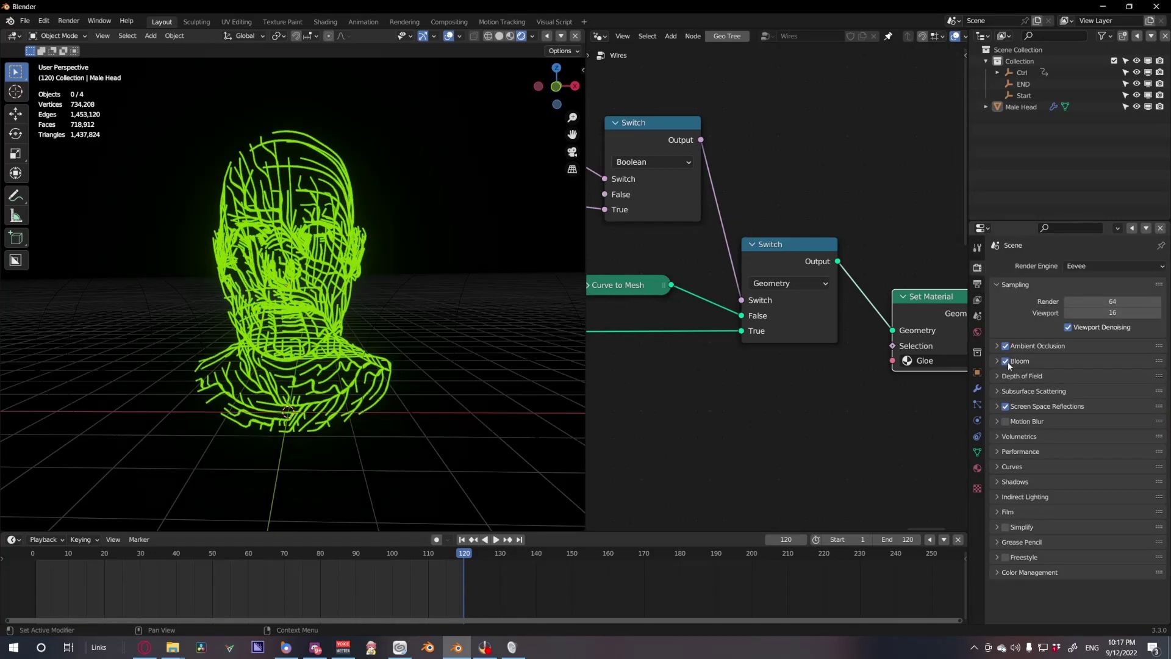
# Change the Gloe material's emission color to orange
pyautogui.click(978, 467)
pyautogui.click(1107, 427)
pyautogui.moveTo(1083, 320); pyautogui.dragTo(1079, 333)
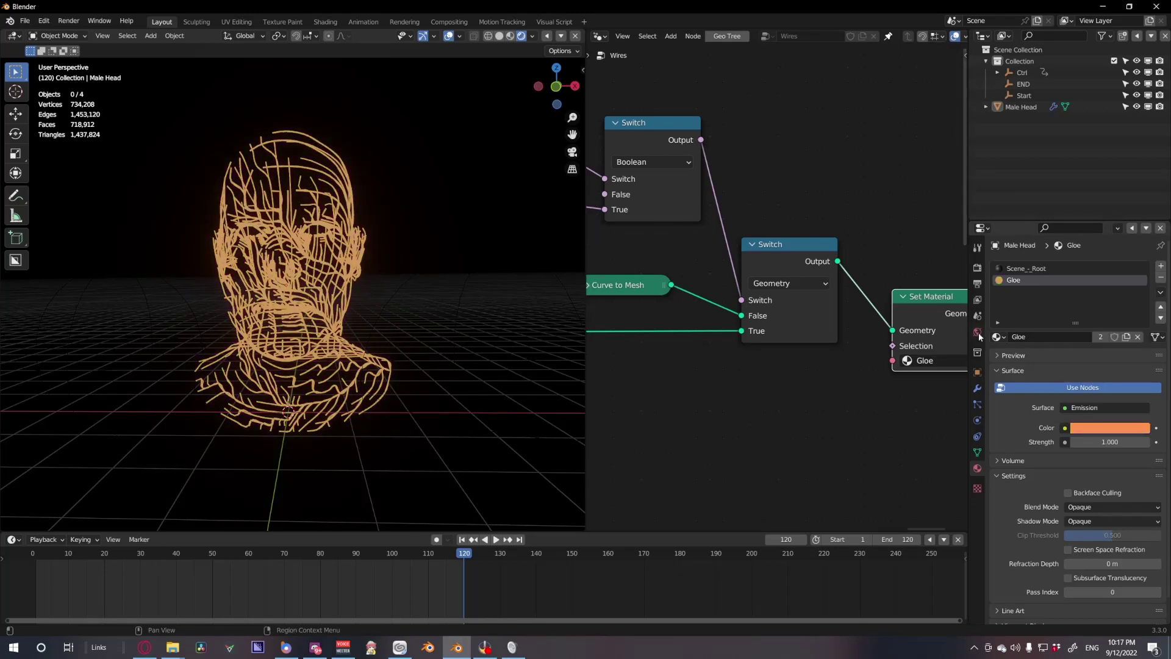
# Set the Bloom radius to 3.1 and its intensity to 0.075
pyautogui.click(977, 284)
pyautogui.click(978, 300)
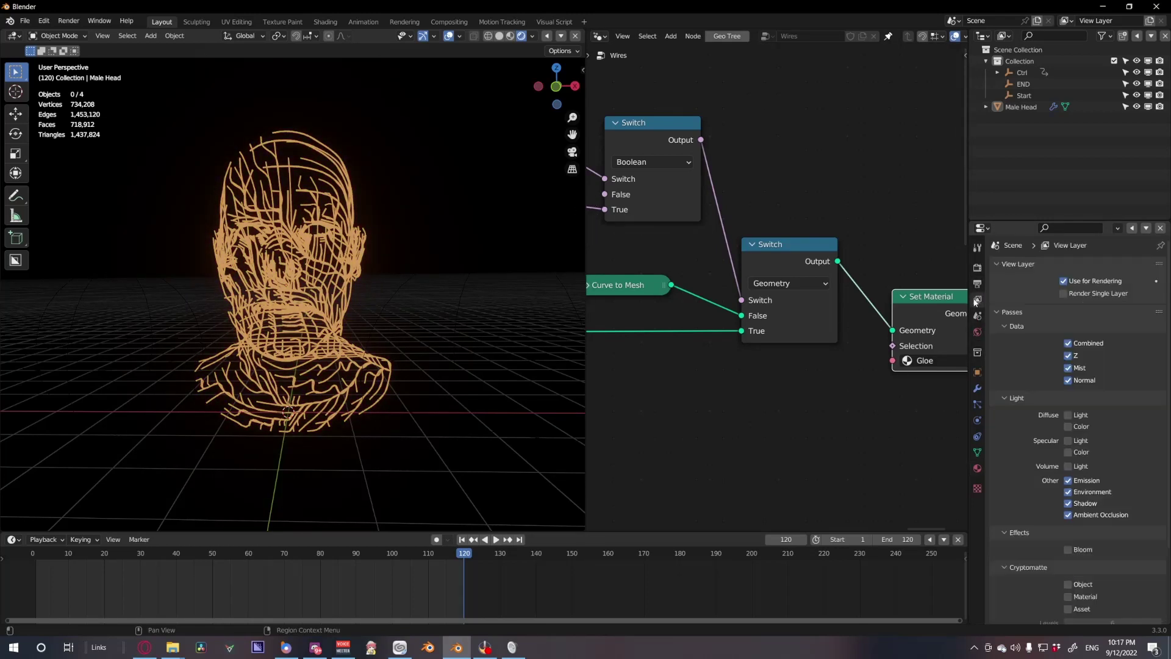
pyautogui.click(978, 269)
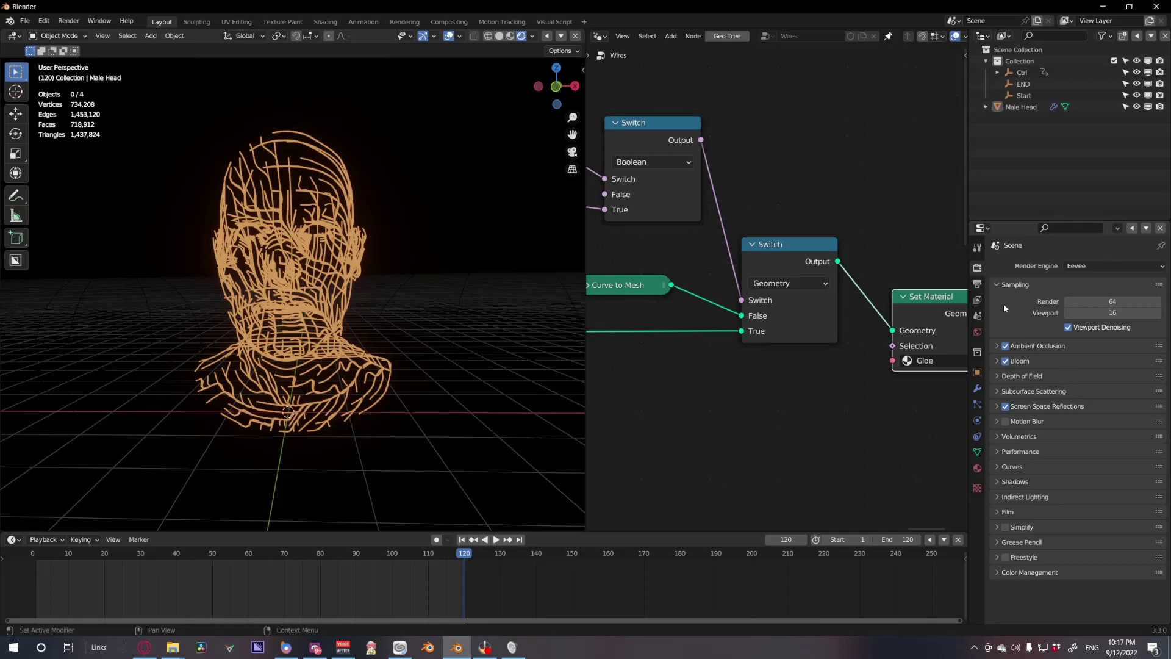
pyautogui.moveTo(427, 329); pyautogui.dragTo(447, 334, button='middle')
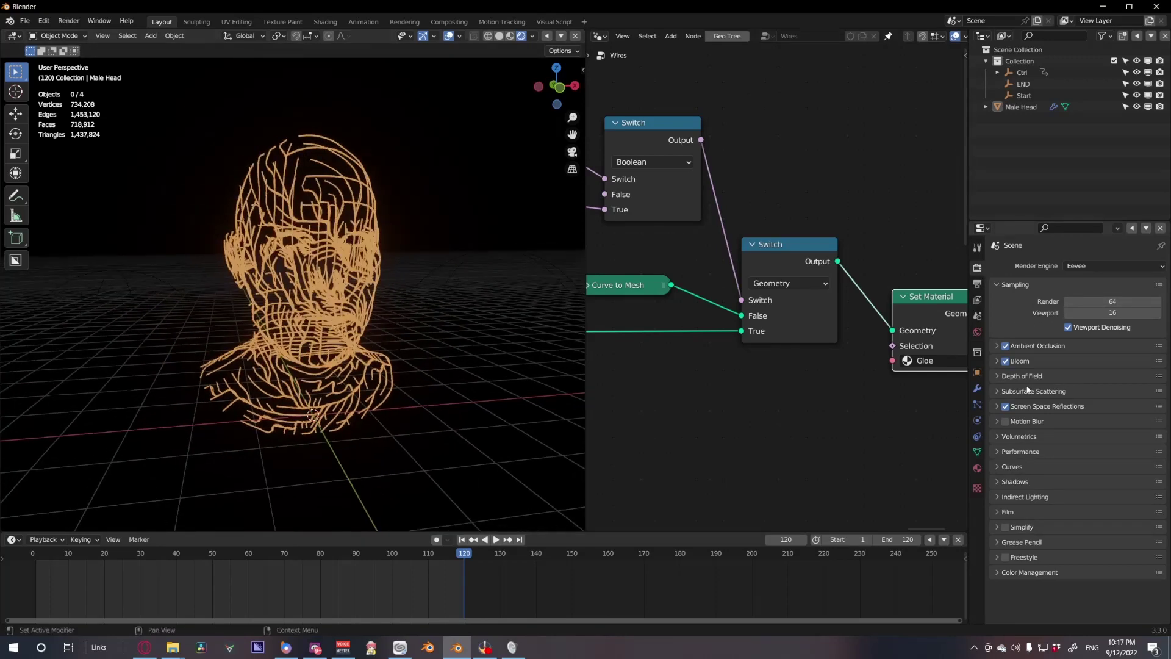
pyautogui.click(1023, 363)
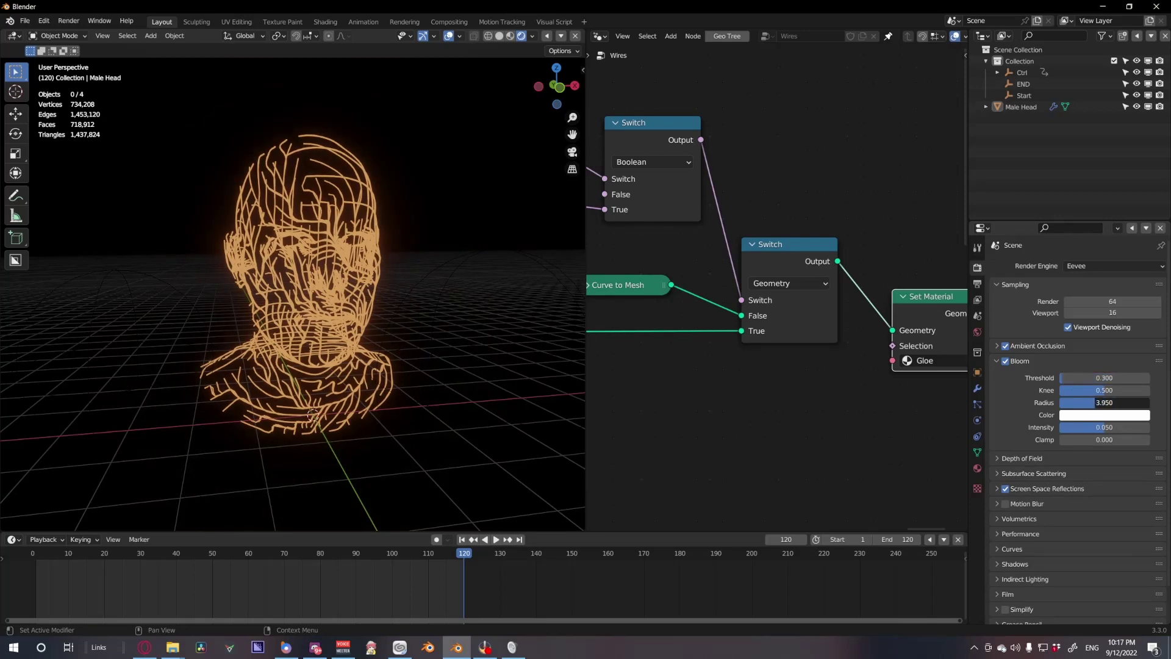
pyautogui.moveTo(1106, 403)
pyautogui.mouseDown()
pyautogui.moveTo(1126, 427)
pyautogui.moveTo(1086, 403)
pyautogui.mouseUp()
# Hide the viewport overlays, inspect the glowing head, and play the animation from the first frame, stopping at frame 87
pyautogui.click(450, 36)
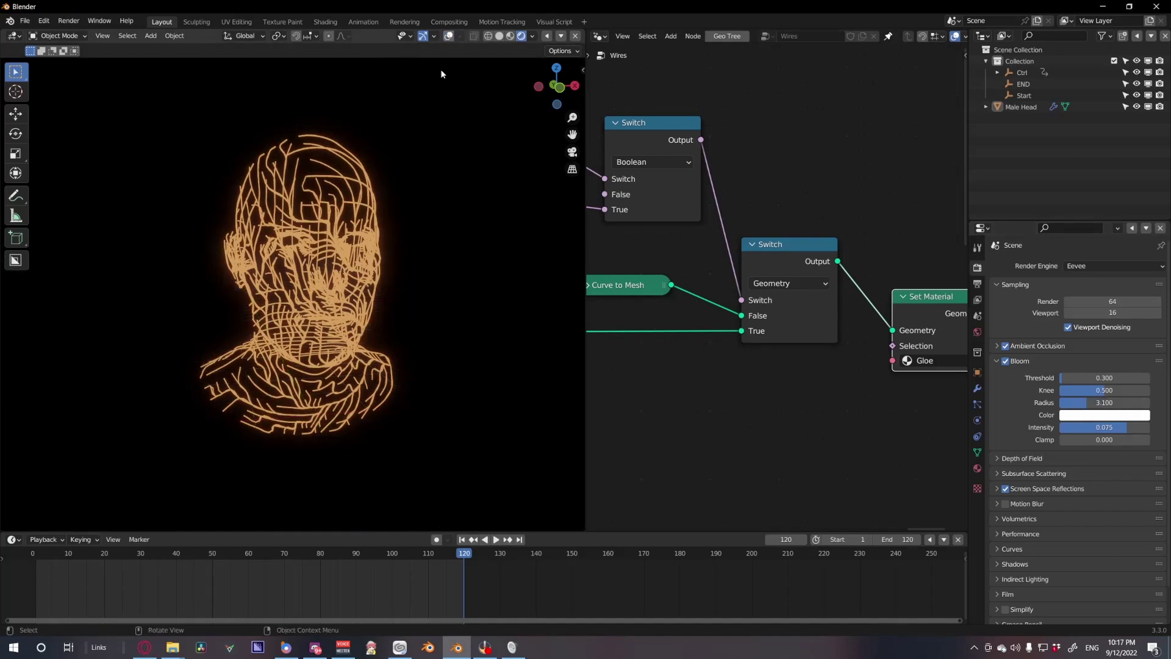
pyautogui.scroll(5, 440, 244)
pyautogui.moveTo(488, 525); pyautogui.dragTo(475, 515, button='middle')
pyautogui.scroll(-6, 475, 517)
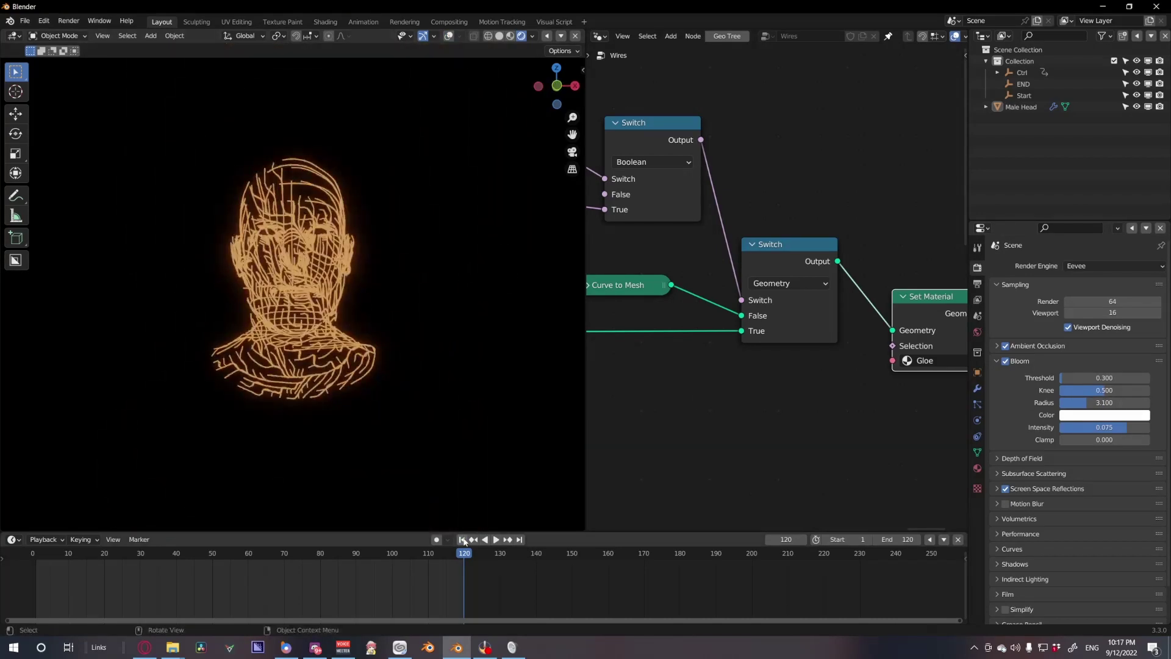
pyautogui.click(461, 539)
pyautogui.click(495, 539)
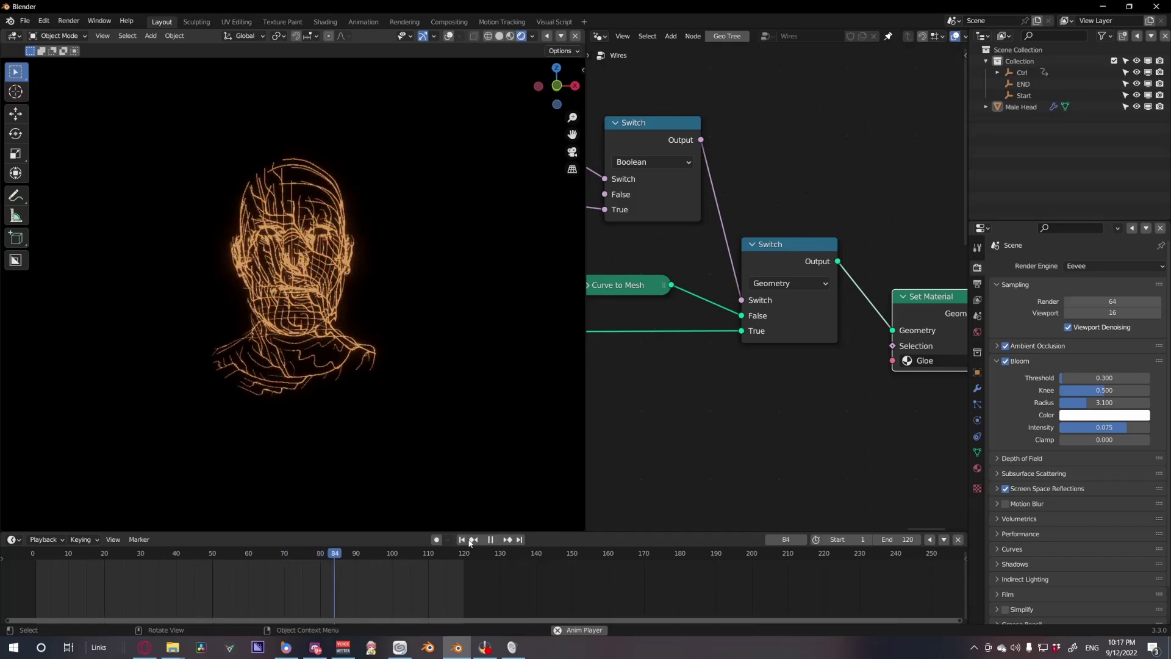
pyautogui.click(491, 539)
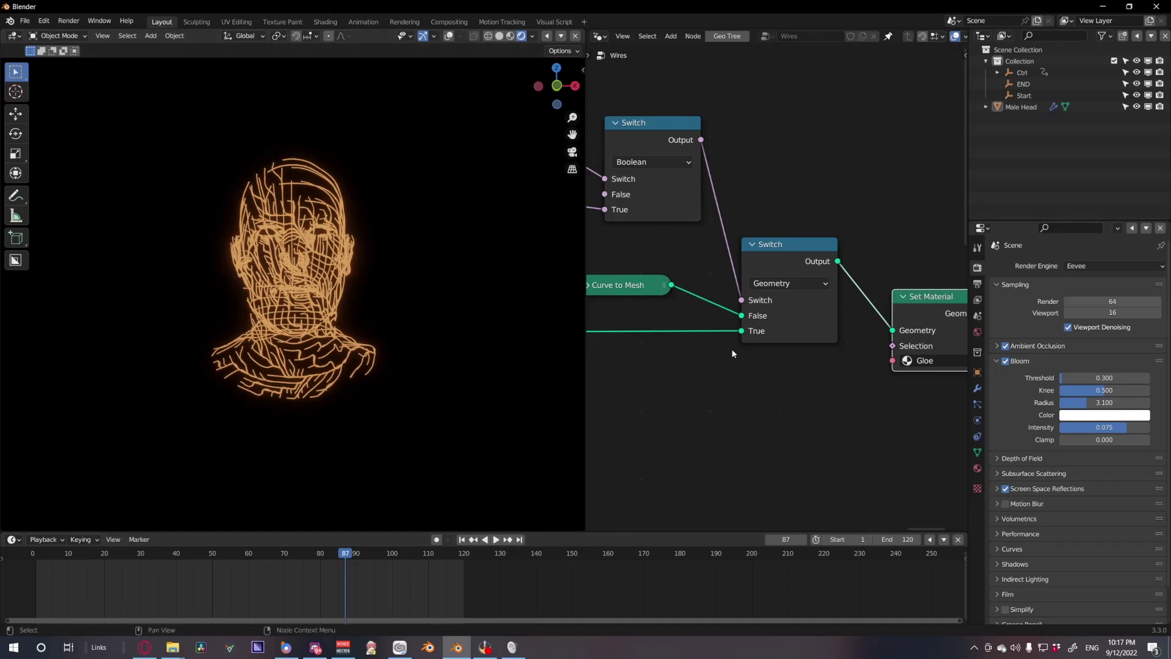
# Return the viewport to solid shading, set the Wires modifier's Switch value to 1, and show the overlays again
pyautogui.press('z')
pyautogui.click(978, 389)
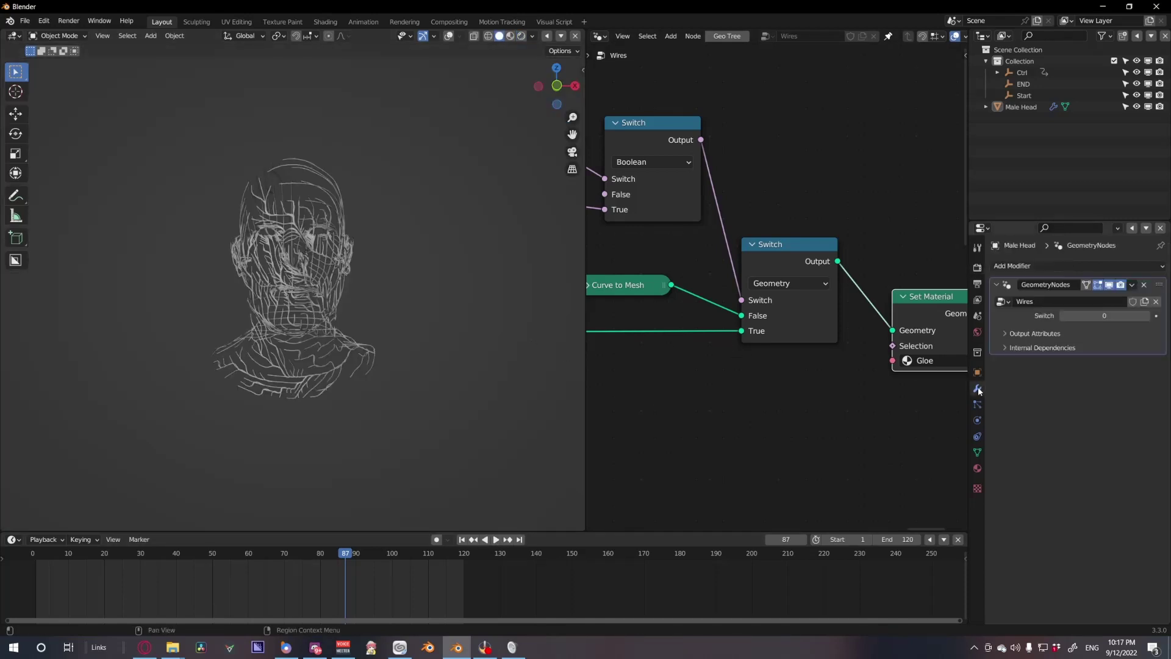
pyautogui.click(1147, 316)
pyautogui.scroll(-3, 653, 385)
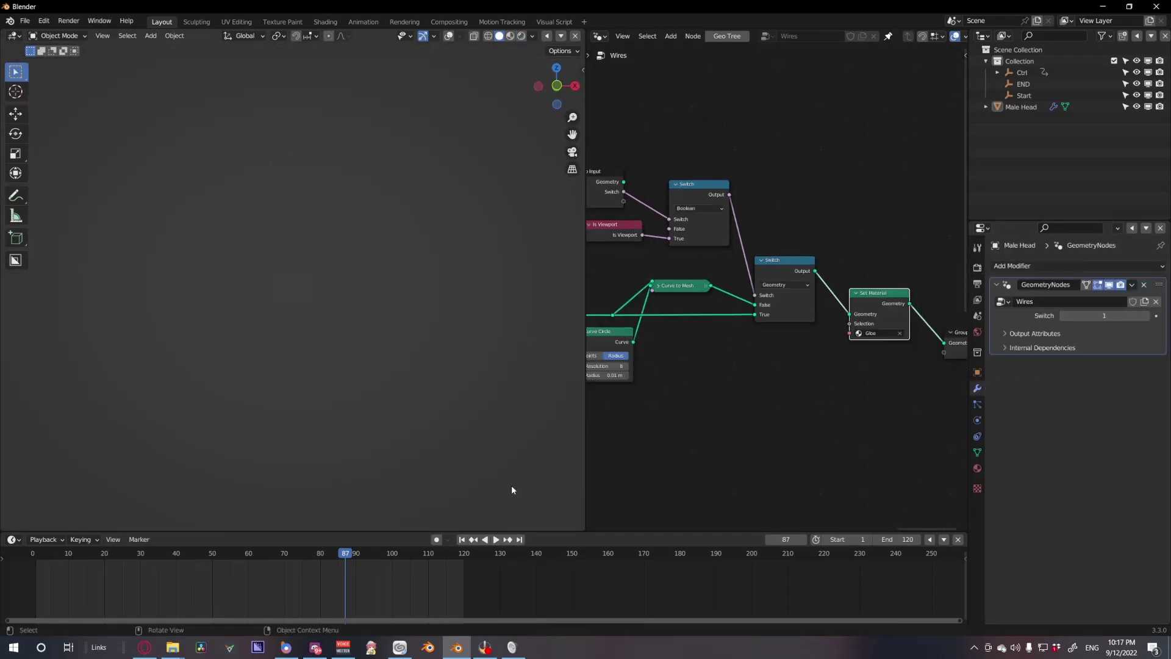
pyautogui.click(449, 37)
# Unmute the Set Position node that offsets the resampled wire curves
pyautogui.scroll(-6, 750, 357)
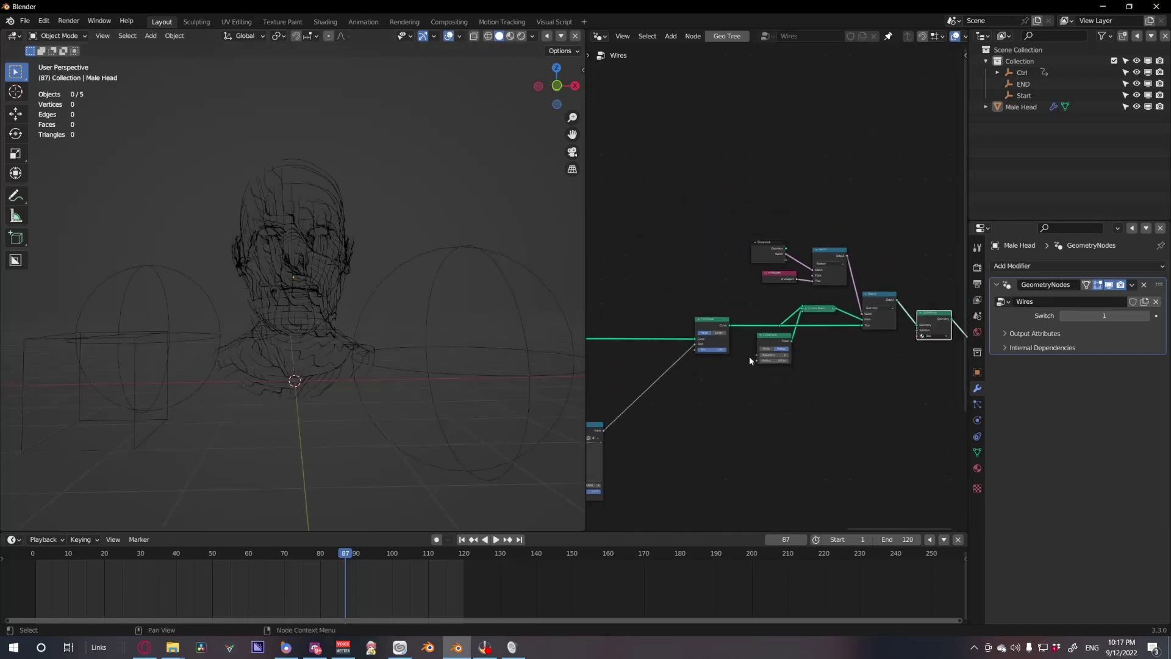
pyautogui.scroll(5, 793, 341)
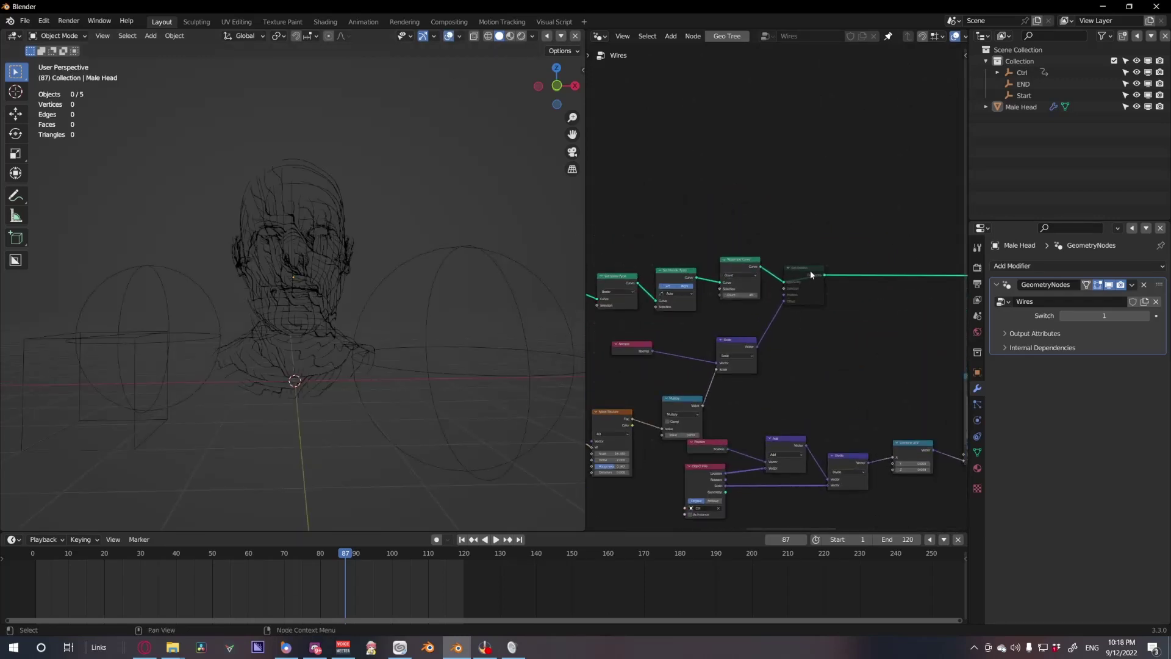
pyautogui.click(808, 273)
pyautogui.scroll(5, 485, 345)
pyautogui.scroll(-3, 462, 448)
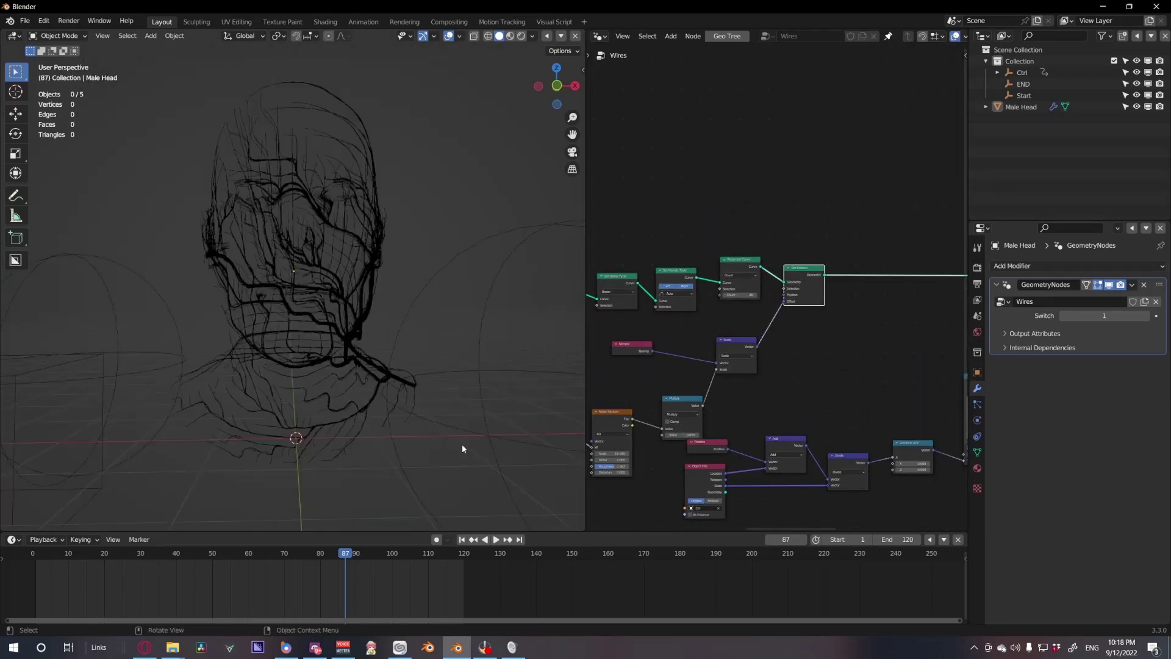
# Play the animation and examine the noise-displaced wires growing over the head
pyautogui.click(498, 541)
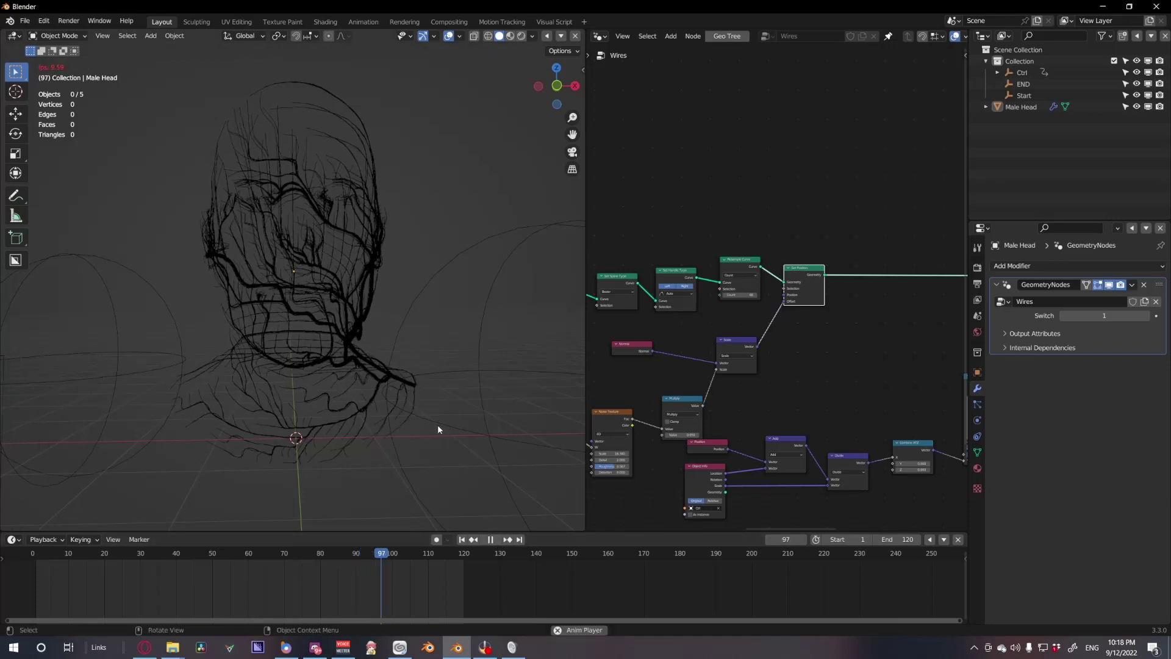
pyautogui.scroll(5, 421, 421)
pyautogui.scroll(-6, 366, 280)
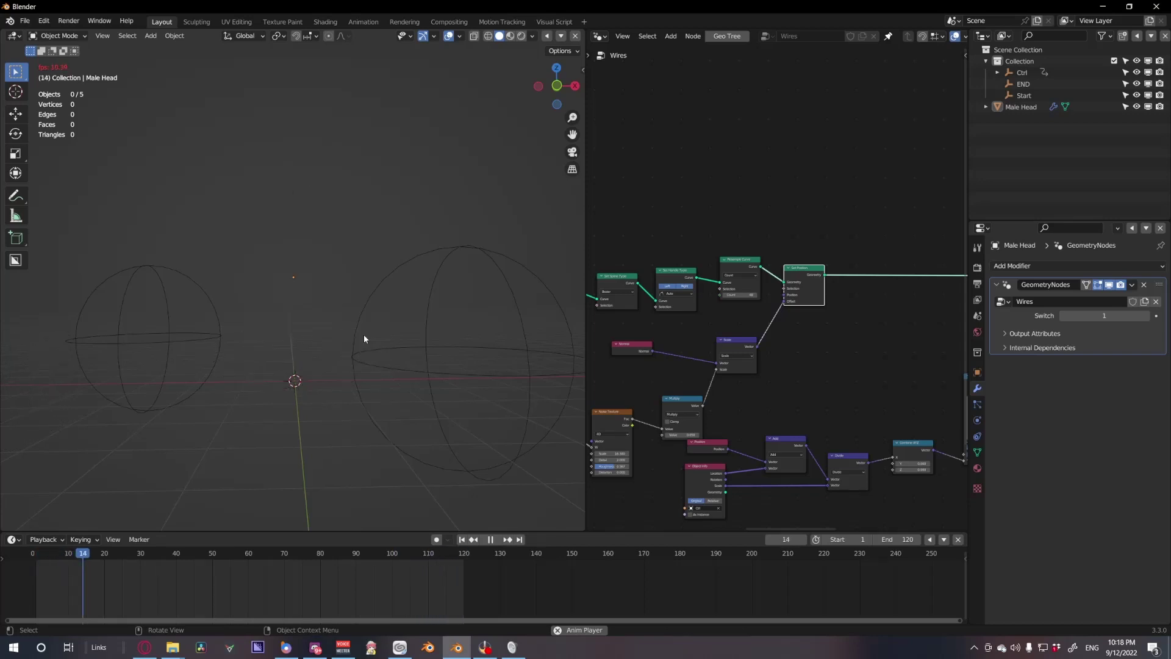
# Review the node tree around Edge Paths to Curves and the nodes feeding its path inputs while the animation plays
pyautogui.moveTo(752, 331); pyautogui.dragTo(775, 346, button='middle')
pyautogui.scroll(-3, 748, 344)
pyautogui.scroll(7, 773, 344)
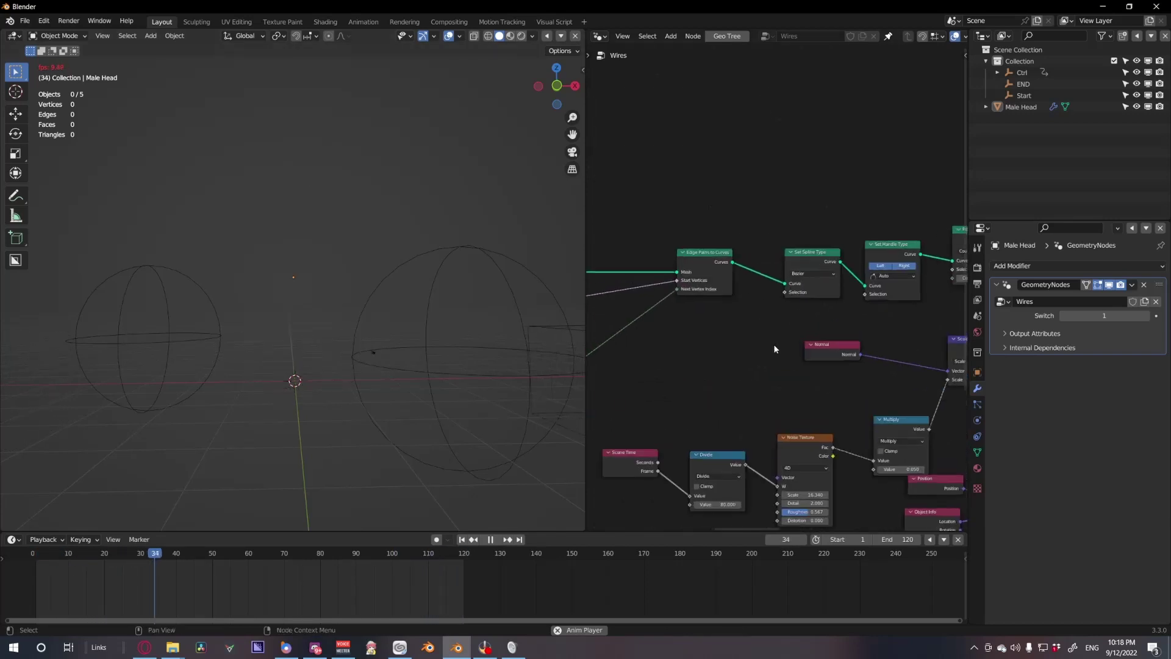
pyautogui.moveTo(708, 257); pyautogui.dragTo(698, 259)
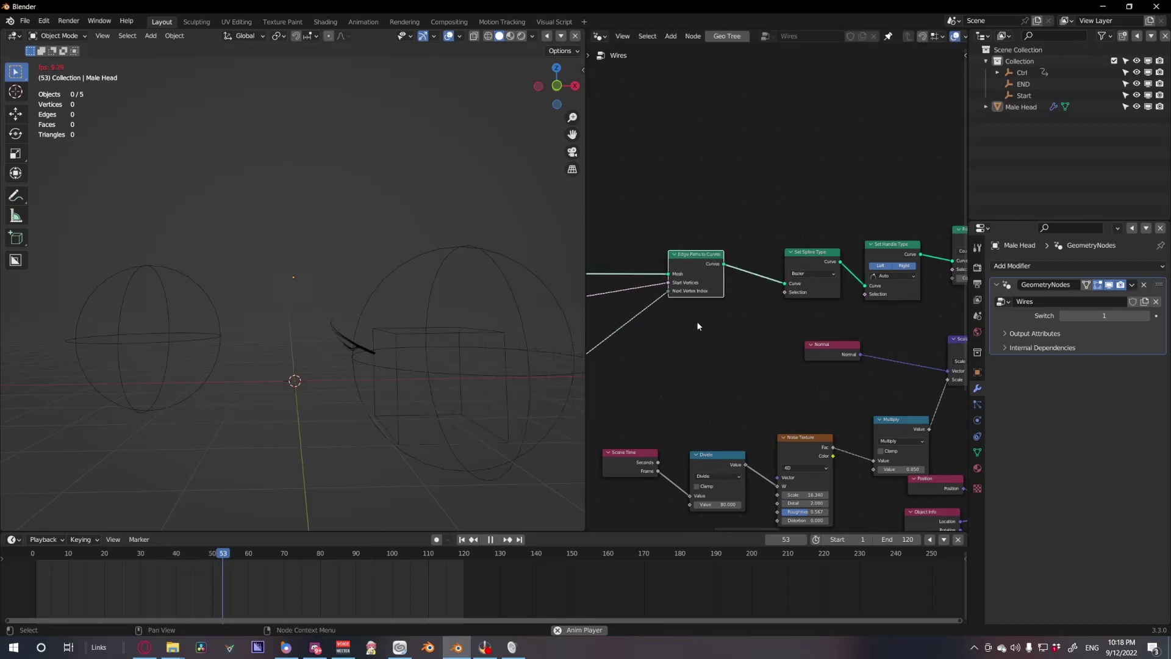
pyautogui.moveTo(672, 371); pyautogui.dragTo(853, 326, button='middle')
pyautogui.scroll(-1, 852, 326)
pyautogui.scroll(-2, 851, 326)
pyautogui.moveTo(715, 355); pyautogui.dragTo(716, 353)
pyautogui.scroll(-2, 845, 340)
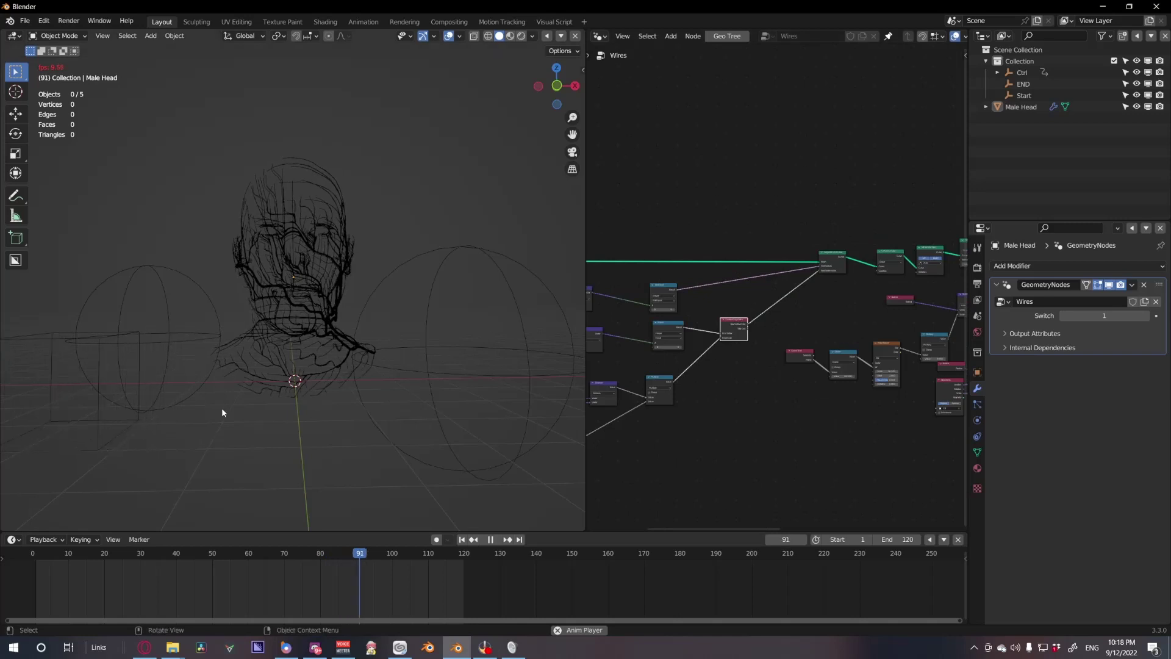